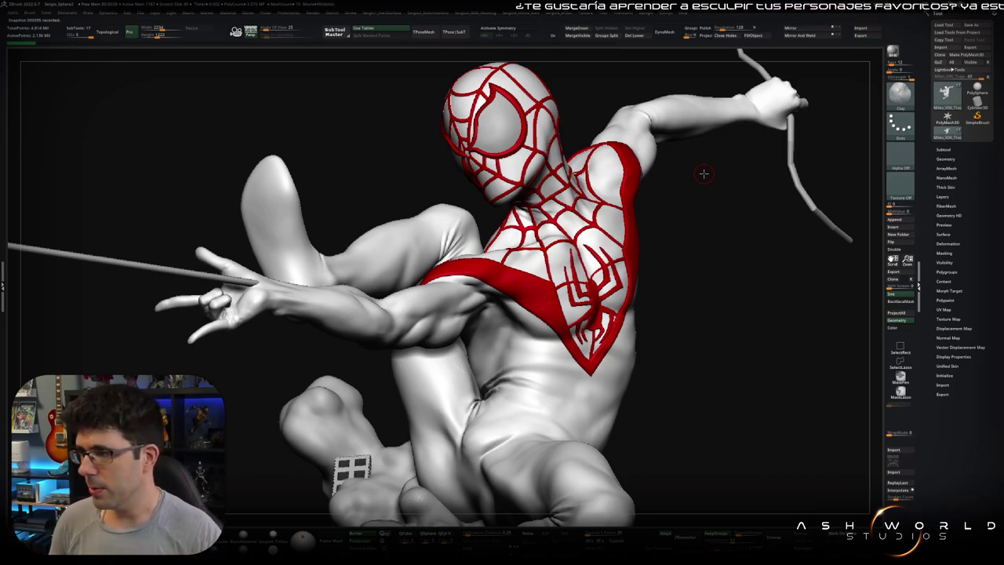
- Orbit and zoom the view to frame the statue's head and torso
mouse_move(704, 173)
left_mouse_down()
mouse_move(670, 321)
mouse_move(582, 251)
mouse_move(483, 312)
mouse_move(569, 286)
mouse_move(533, 286)
mouse_move(592, 263)
left_mouse_up()
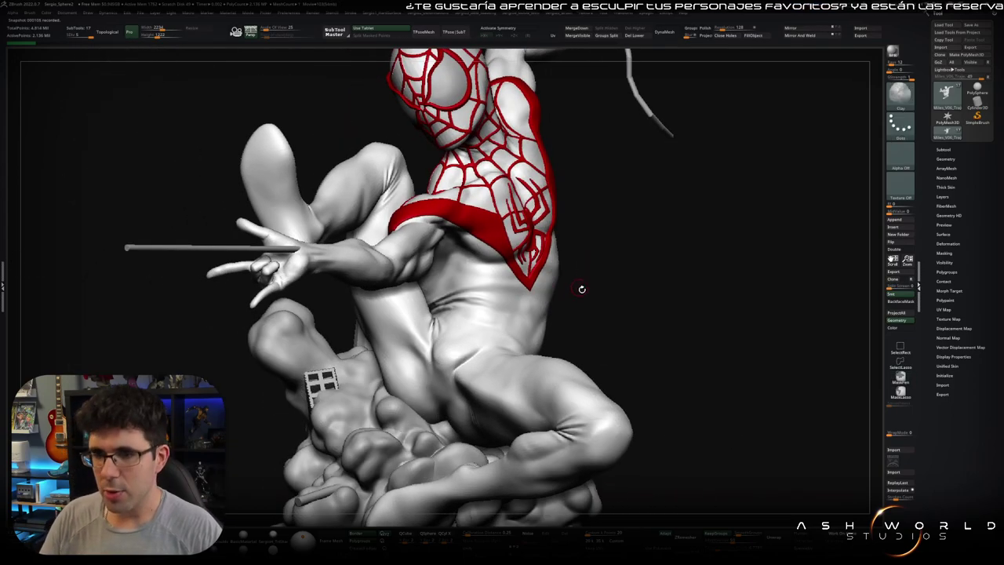
mouse_move(612, 300)
left_mouse_down()
mouse_move(638, 291)
mouse_move(560, 329)
mouse_move(567, 298)
mouse_move(565, 332)
mouse_move(484, 328)
mouse_move(569, 253)
mouse_move(561, 243)
mouse_move(595, 232)
mouse_move(560, 168)
mouse_move(541, 258)
left_mouse_up()
- Show only the arm, then box-select the fist so everything else is hidden
left_click(541, 259, "ctrl+shift")
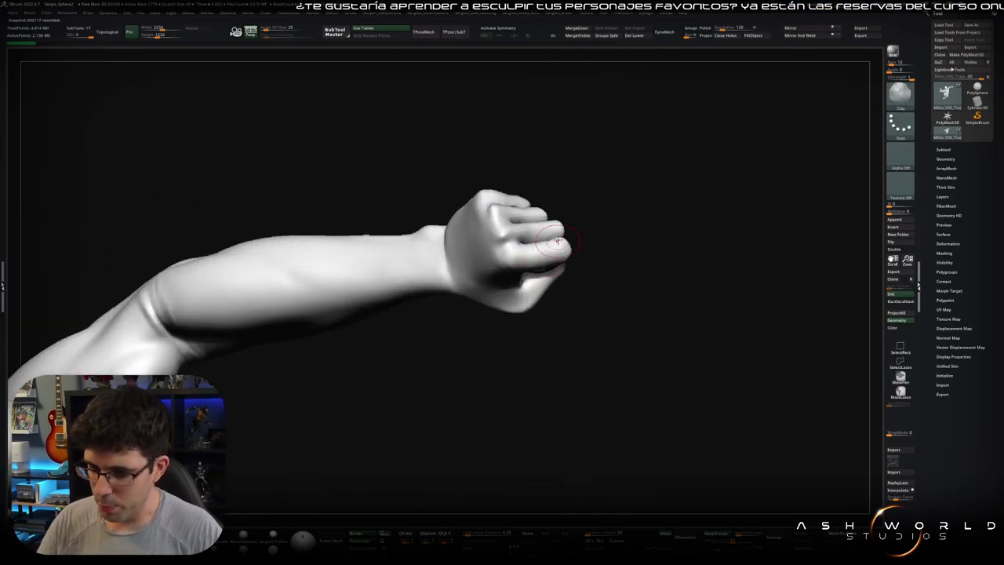
left_click_drag(615, 167, 366, 388, "ctrl+shift")
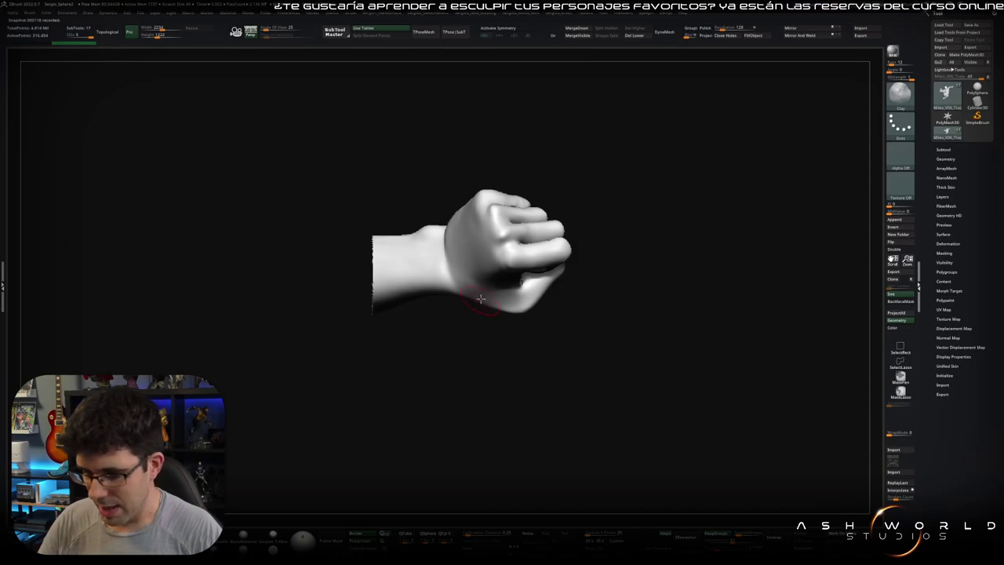
mouse_move(510, 353)
left_mouse_down()
mouse_move(571, 265)
mouse_move(604, 274)
mouse_move(525, 265)
mouse_move(547, 282)
left_mouse_up()
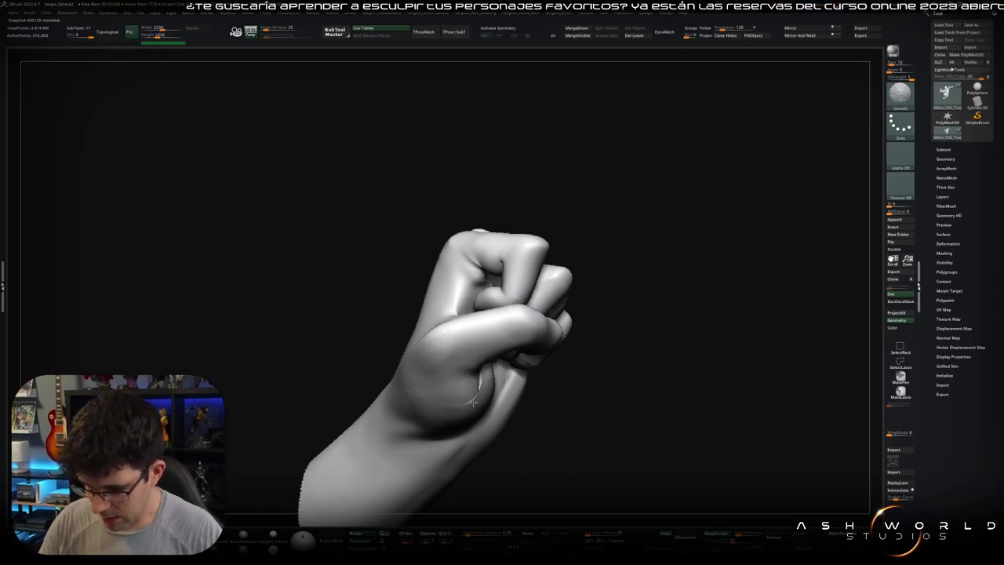
- Orbit and zoom around the fist to inspect its back, knuckles and side
mouse_move(475, 388)
left_mouse_down()
mouse_move(495, 306)
mouse_move(484, 257)
mouse_move(502, 228)
left_mouse_up()
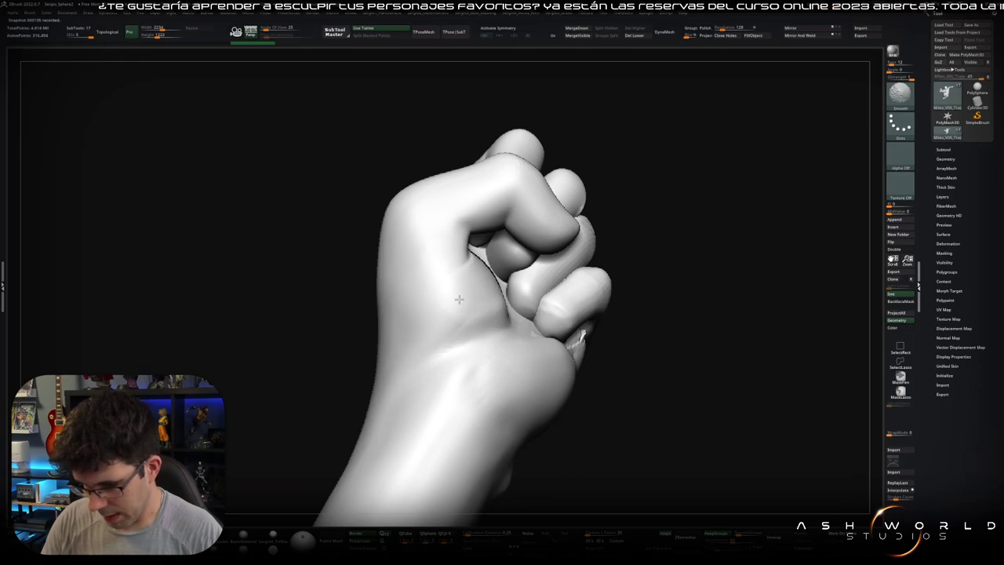
left_click_drag(580, 337, 609, 345)
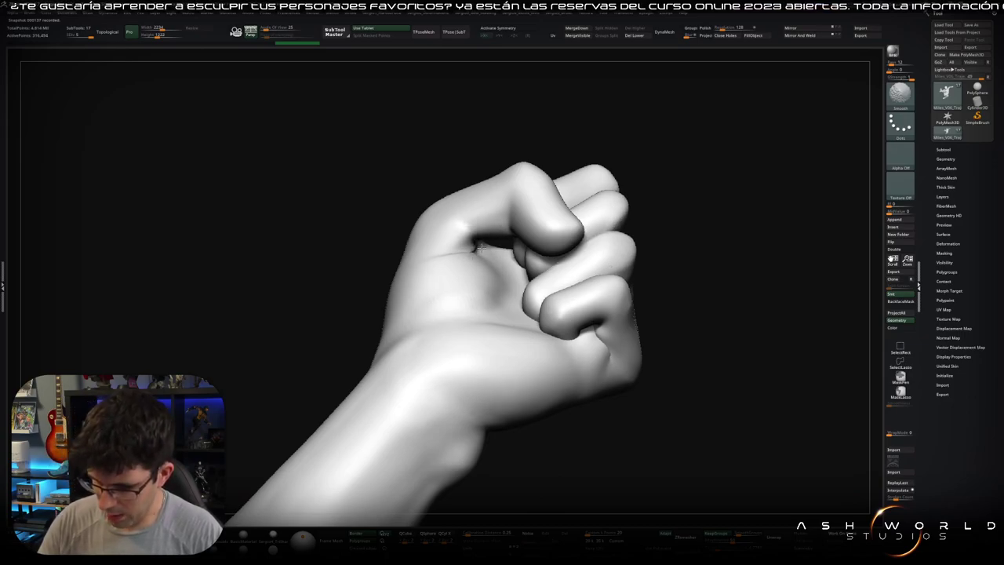
mouse_move(515, 237)
left_mouse_down()
mouse_move(573, 304)
mouse_move(558, 298)
mouse_move(558, 325)
left_mouse_up()
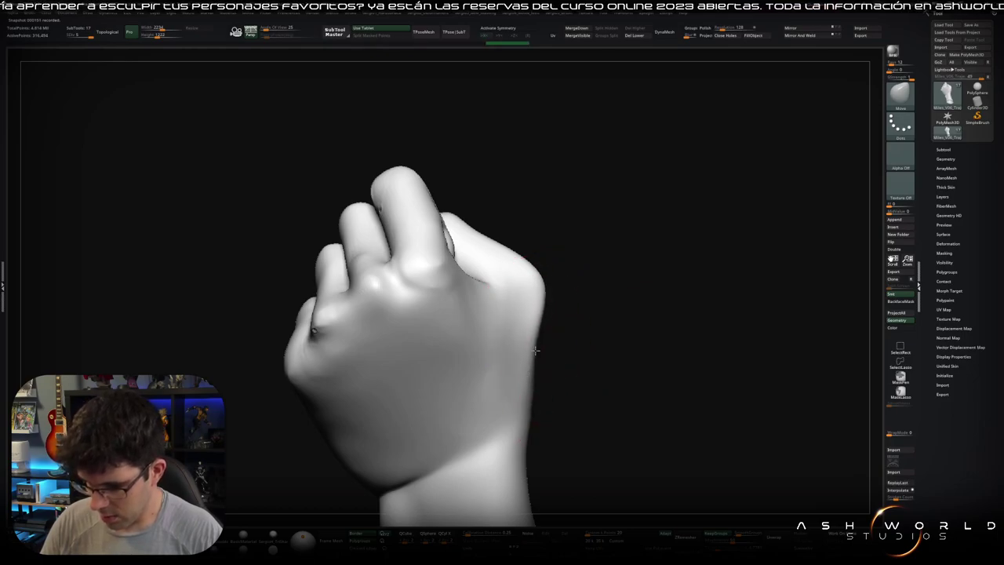
mouse_move(523, 314)
left_mouse_down()
mouse_move(576, 282)
mouse_move(544, 288)
mouse_move(567, 262)
mouse_move(578, 317)
mouse_move(594, 325)
mouse_move(568, 351)
left_mouse_up()
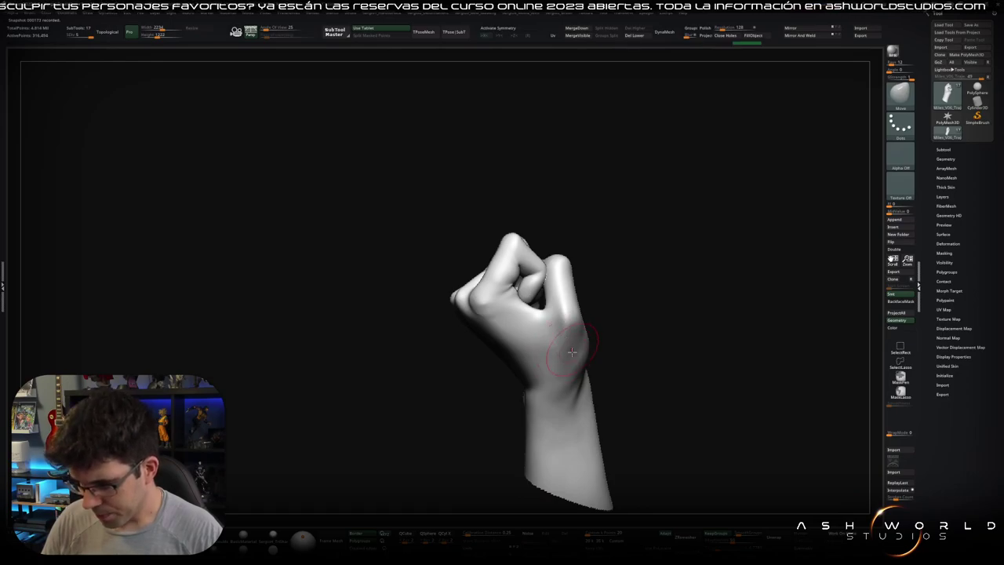
left_click_drag(574, 364, 586, 361)
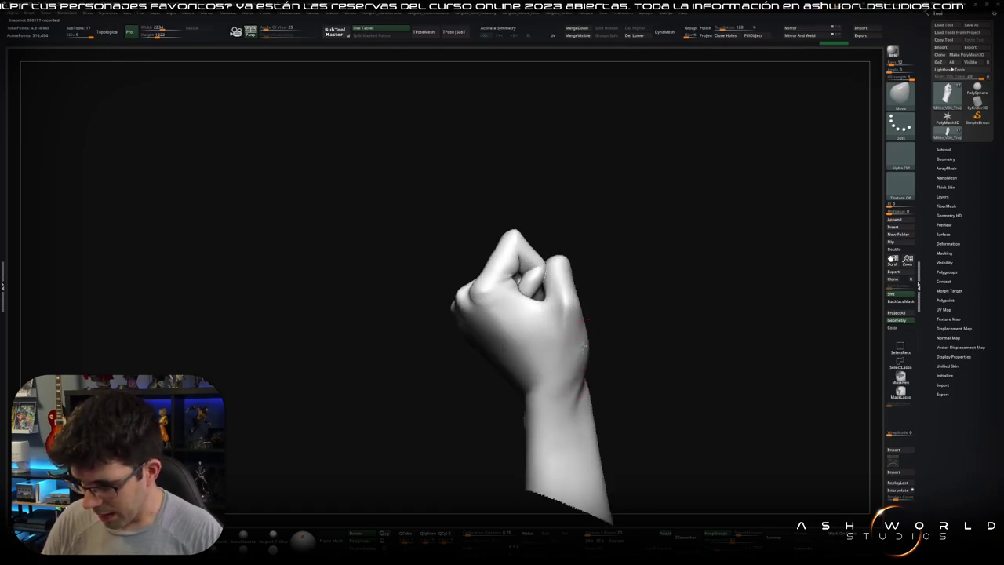
left_click_drag(584, 320, 595, 306)
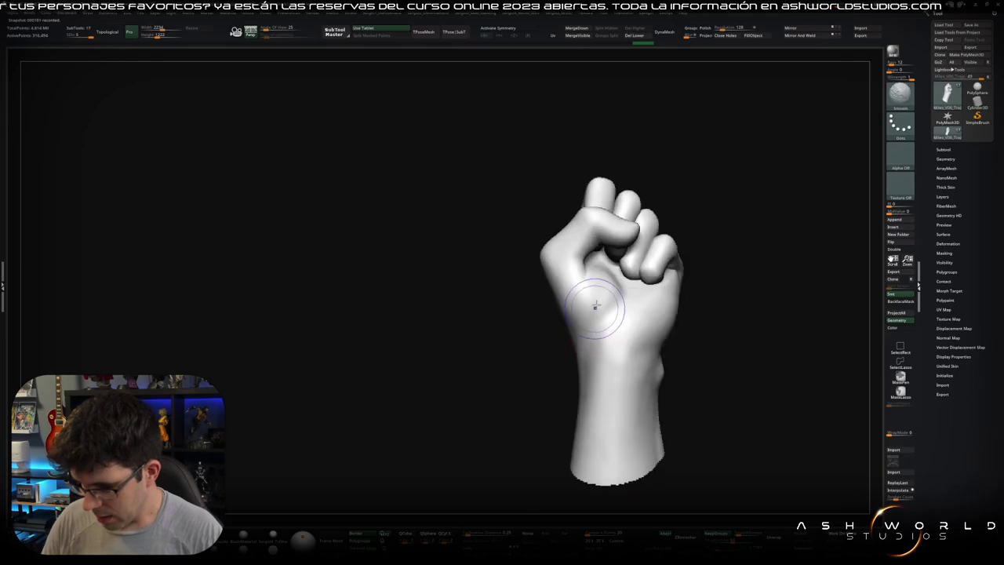
left_click_drag(578, 284, 590, 295, "alt")
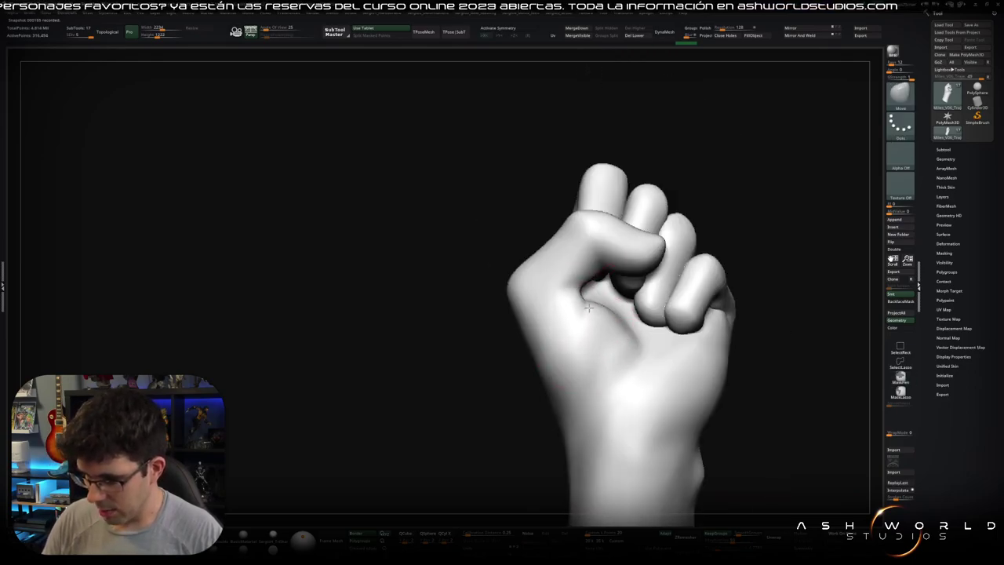
left_click_drag(594, 306, 576, 317)
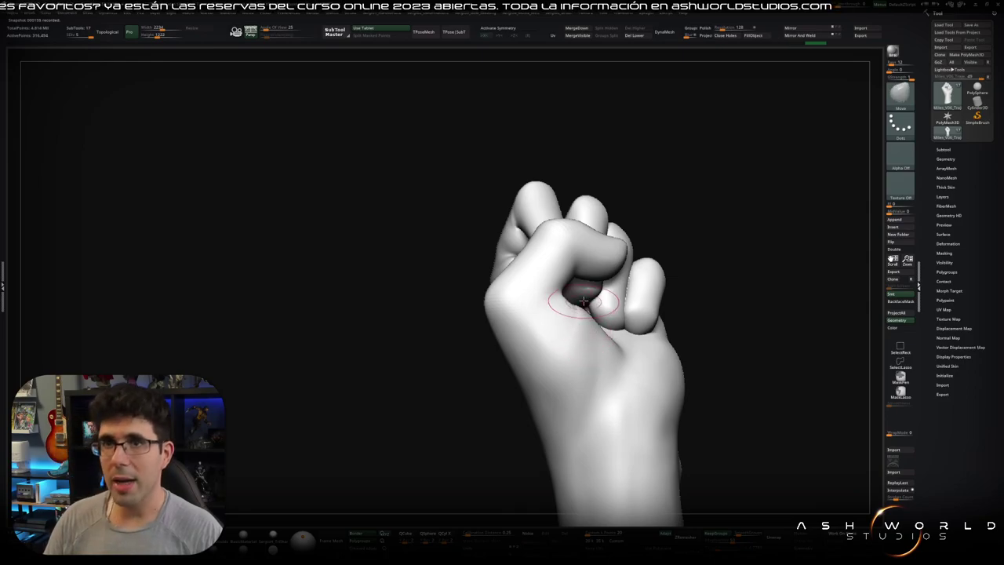
mouse_move(572, 325)
right_mouse_down()
mouse_move(537, 290)
mouse_move(513, 376)
mouse_move(551, 348)
right_mouse_up()
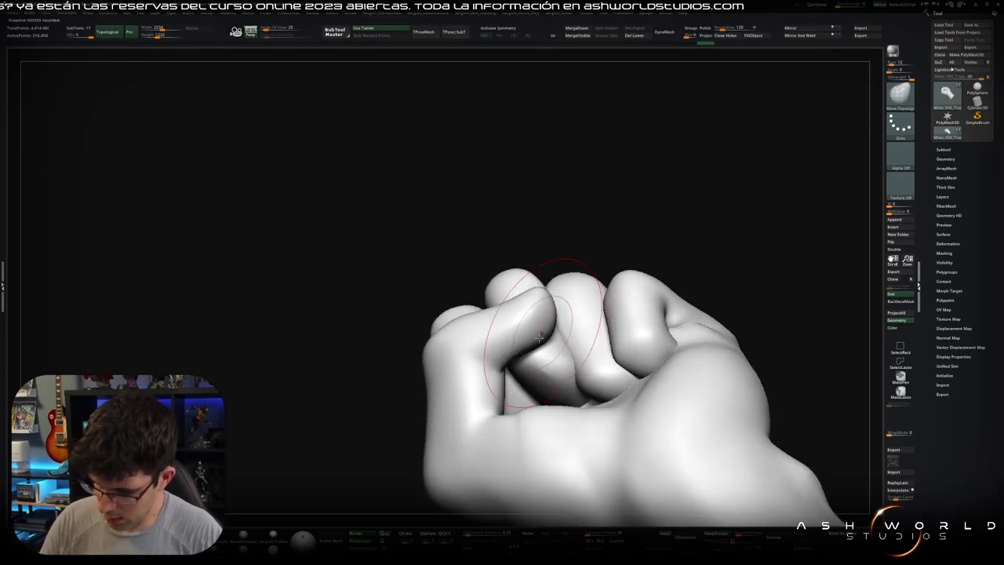
- Smooth and reshape the finger between the index and middle knuckles
mouse_move(496, 357)
right_mouse_down()
mouse_move(481, 367)
mouse_move(448, 325)
mouse_move(395, 342)
right_mouse_up()
left_click_drag(396, 342, 397, 389, "shift")
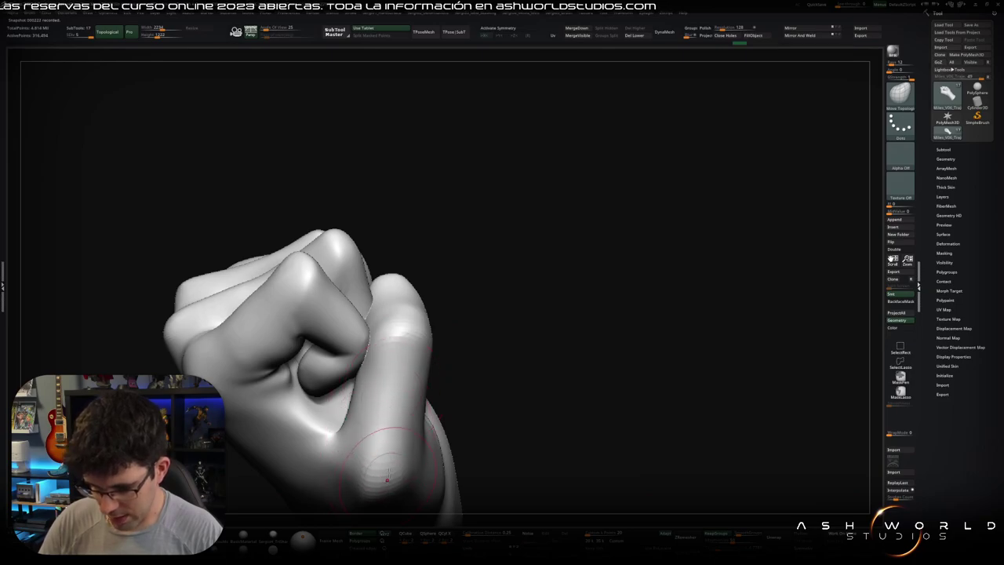
right_click_drag(384, 469, 448, 378)
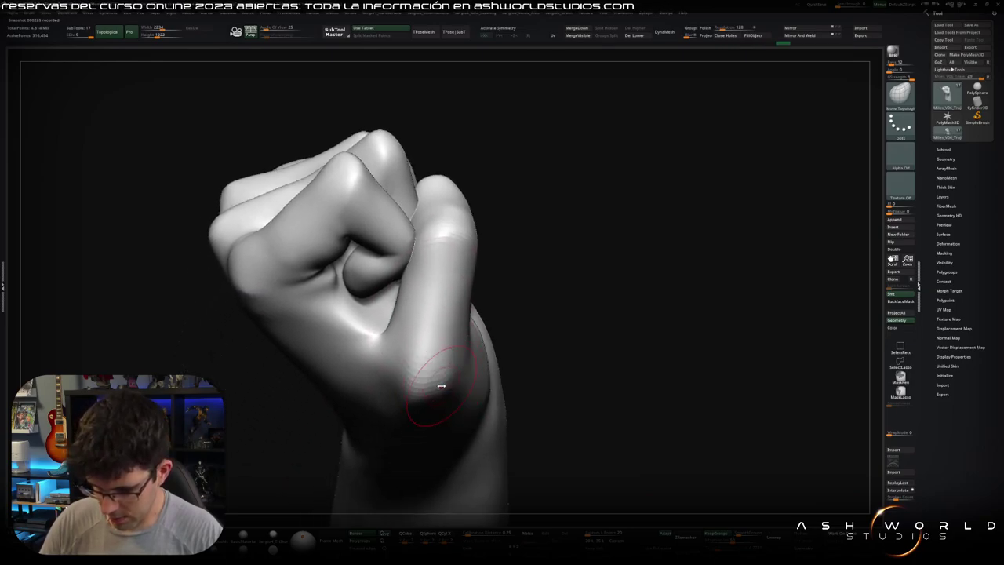
- Undo the last seven strokes on the thumb and knuckles
key("ctrl+z")
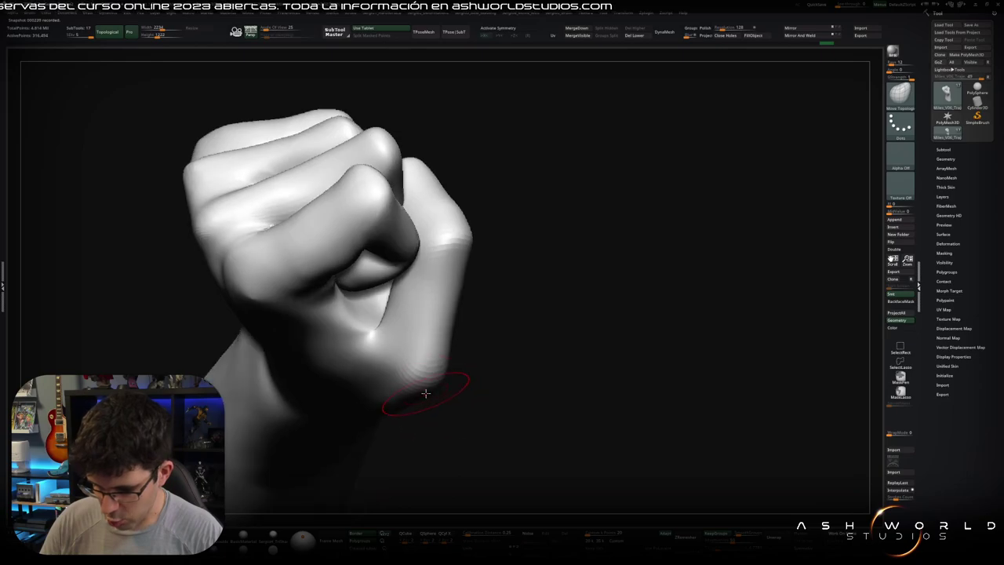
key("ctrl+z")
key("ctrl+z")
key("ctrl+z")
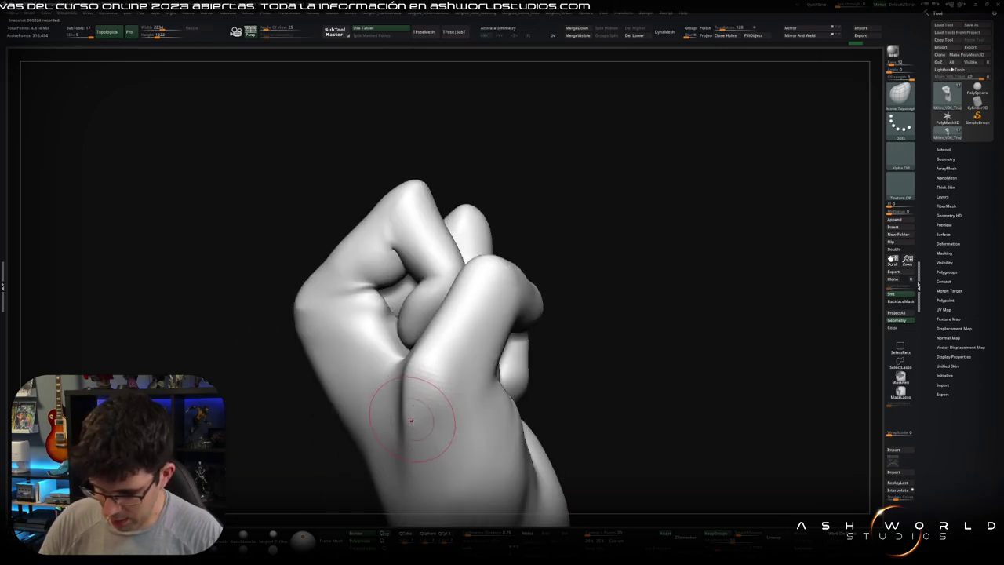
key("ctrl+z")
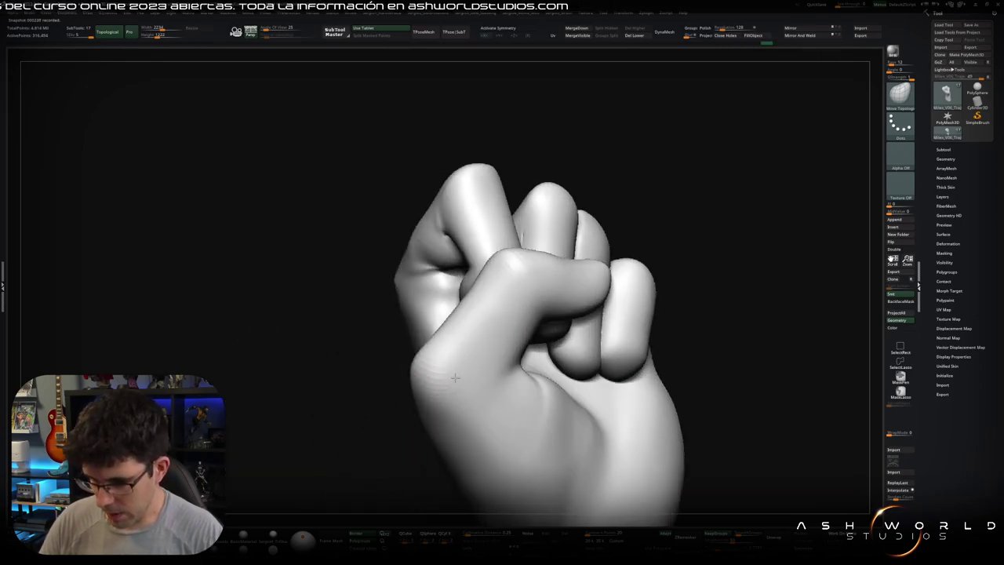
key("ctrl+z")
key("ctrl+z")
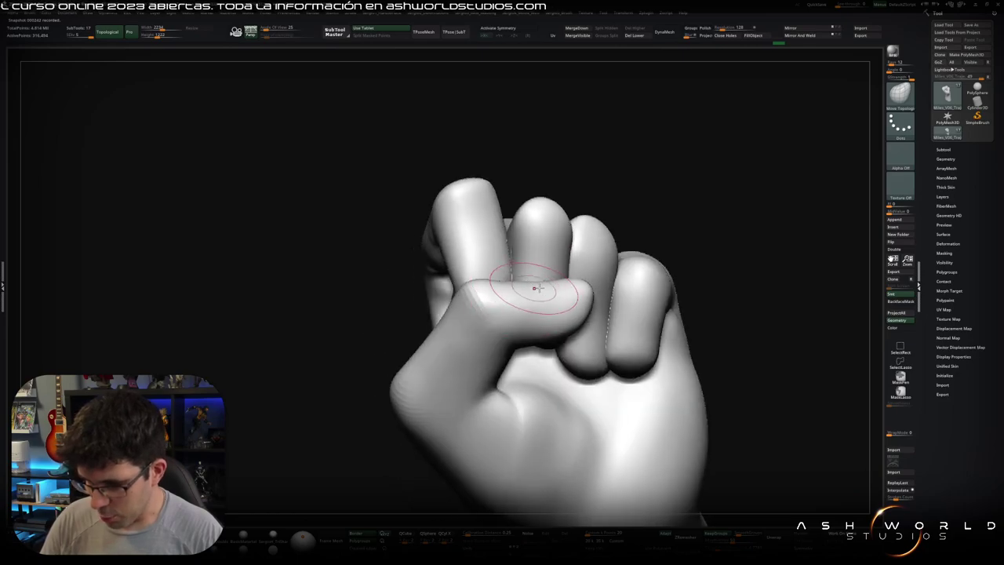
key("ctrl+z")
key("ctrl+z")
key("ctrl+z")
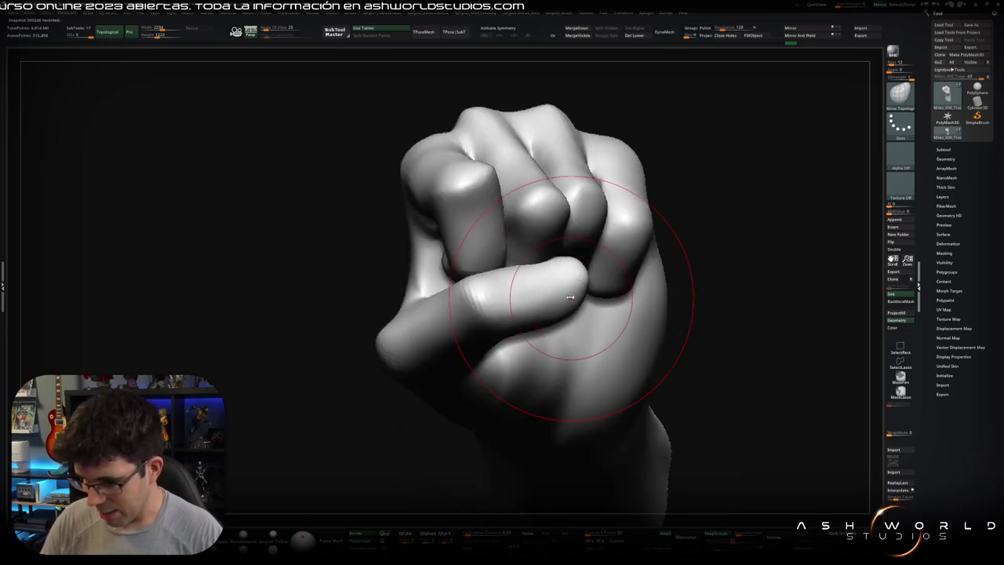
key("ctrl+z")
key("ctrl+z")
key("ctrl+z")
key("ctrl+z")
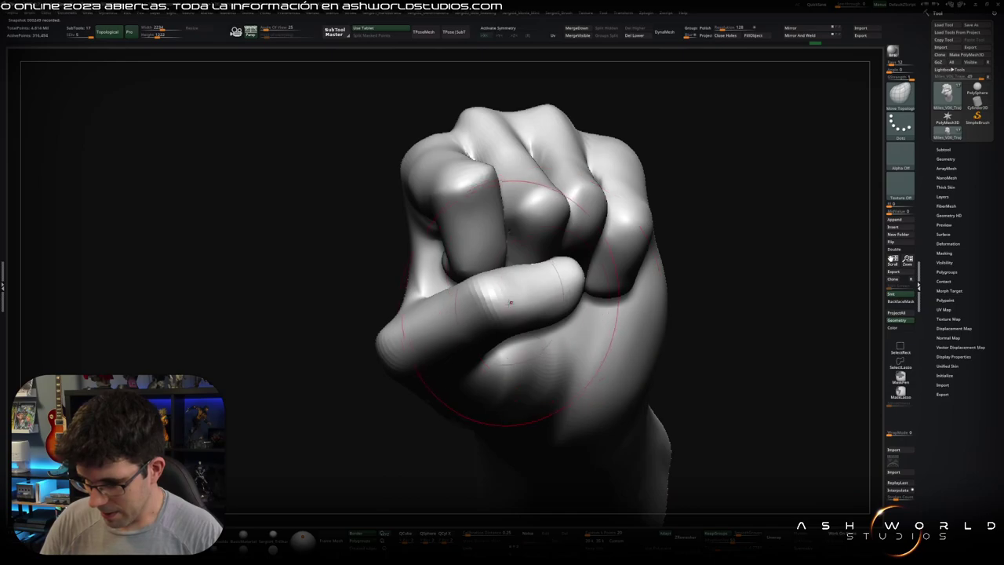
key("ctrl+z")
key("ctrl+z")
key("ctrl+z")
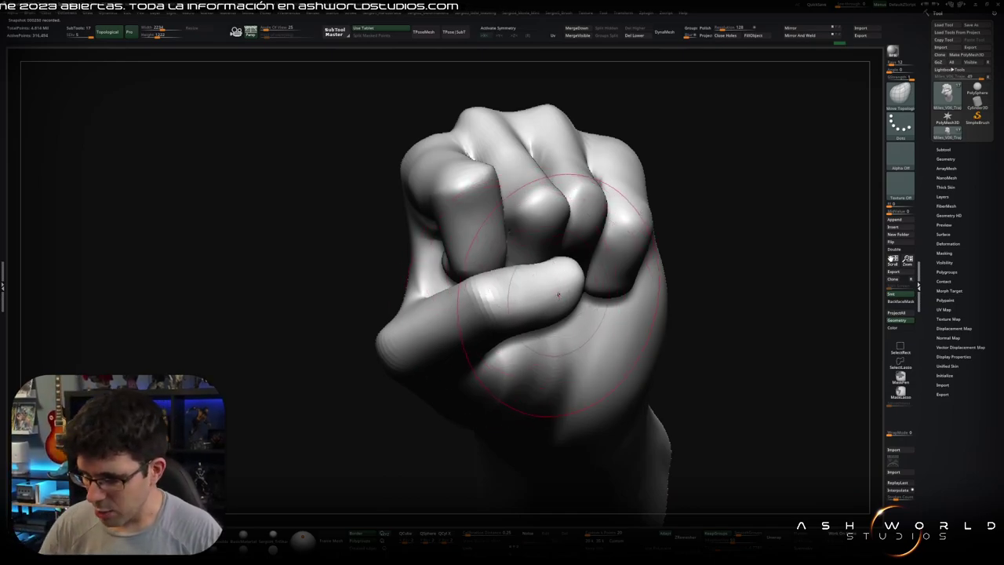
- Reframe the fist from a low front angle and zoom in close
mouse_move(538, 308)
left_mouse_down()
mouse_move(592, 263)
mouse_move(643, 269)
mouse_move(587, 229)
mouse_move(517, 299)
mouse_move(466, 240)
mouse_move(489, 287)
mouse_move(520, 215)
left_mouse_up()
left_click_drag(582, 282, 650, 224)
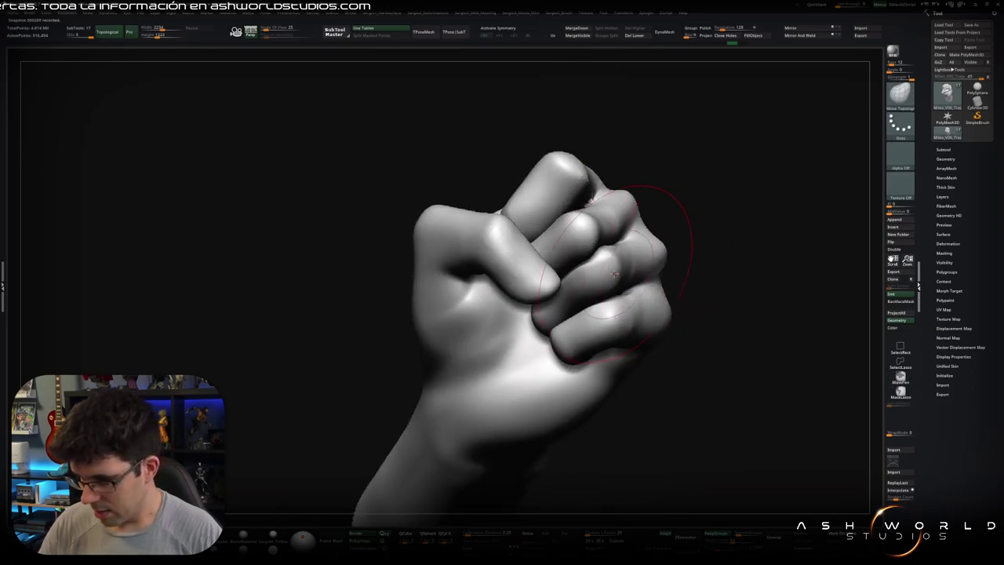
mouse_move(643, 258)
left_mouse_down()
mouse_move(636, 268)
mouse_move(582, 244)
mouse_move(553, 262)
mouse_move(579, 240)
left_mouse_up()
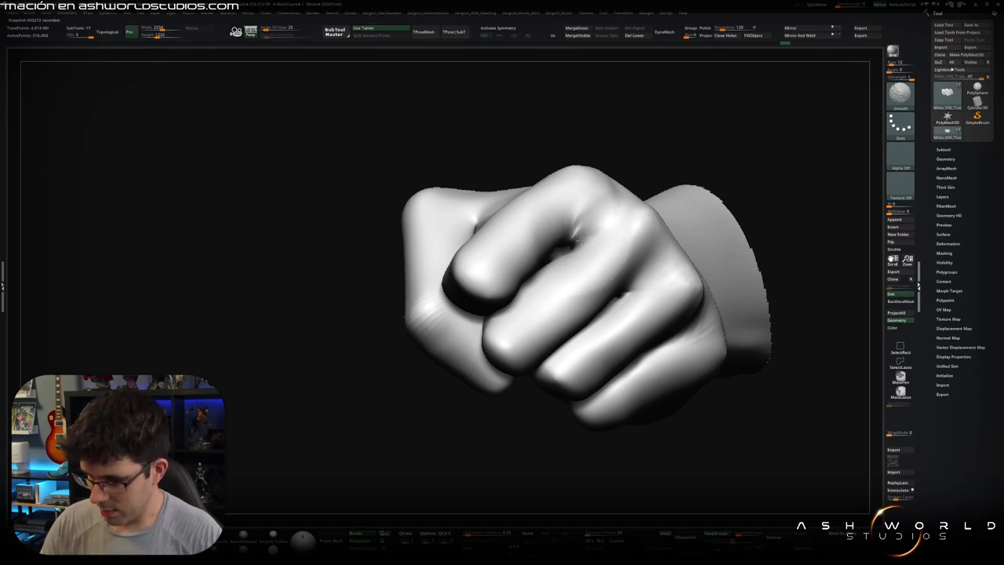
left_click_drag(556, 230, 556, 336, "alt")
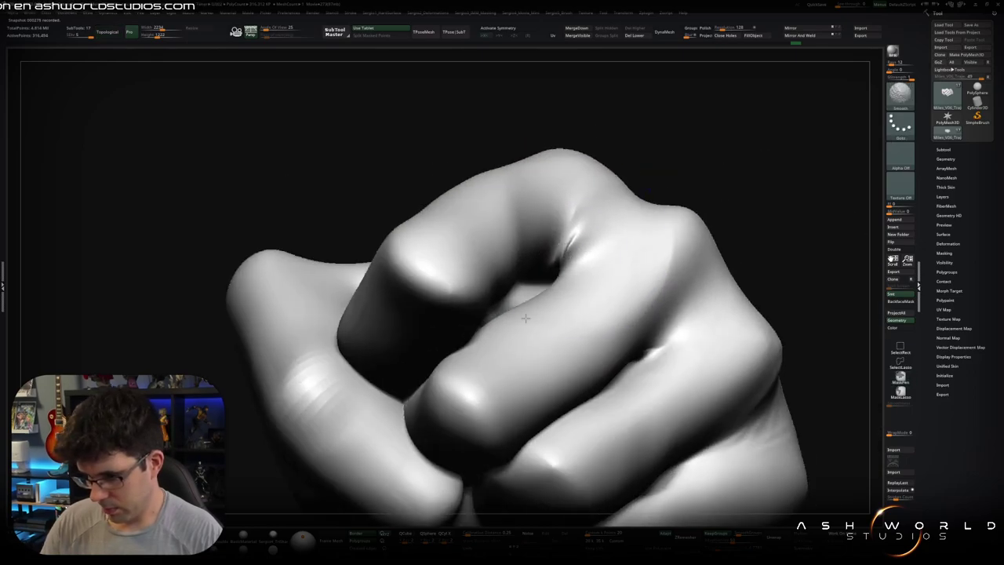
- Frame the fist with F and orbit past wrist, back, thumb and side, ending on the knuckles
key("f")
right_click_drag(515, 336, 539, 273)
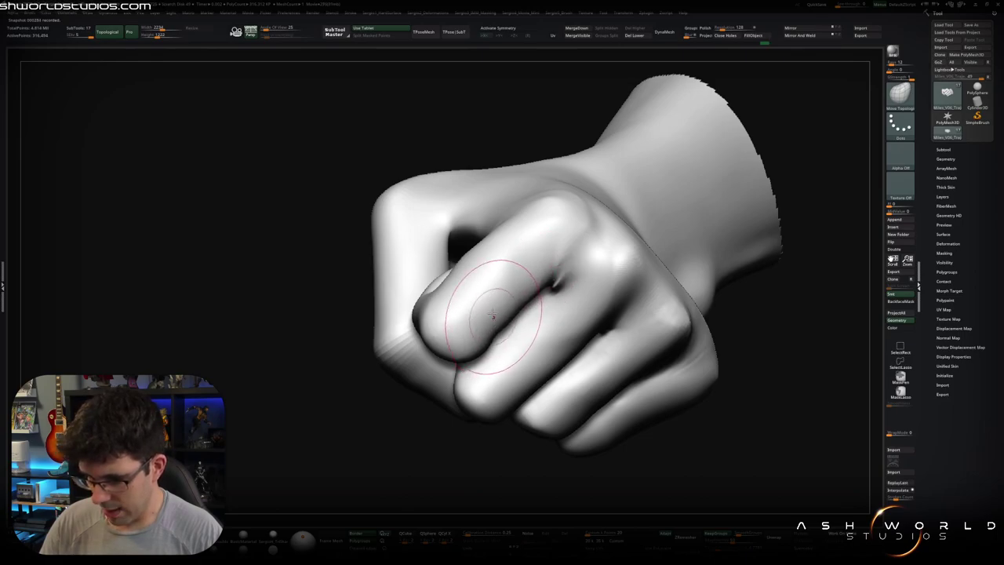
mouse_move(492, 314)
right_mouse_down()
mouse_move(515, 329)
mouse_move(471, 314)
mouse_move(448, 280)
mouse_move(481, 288)
right_mouse_up()
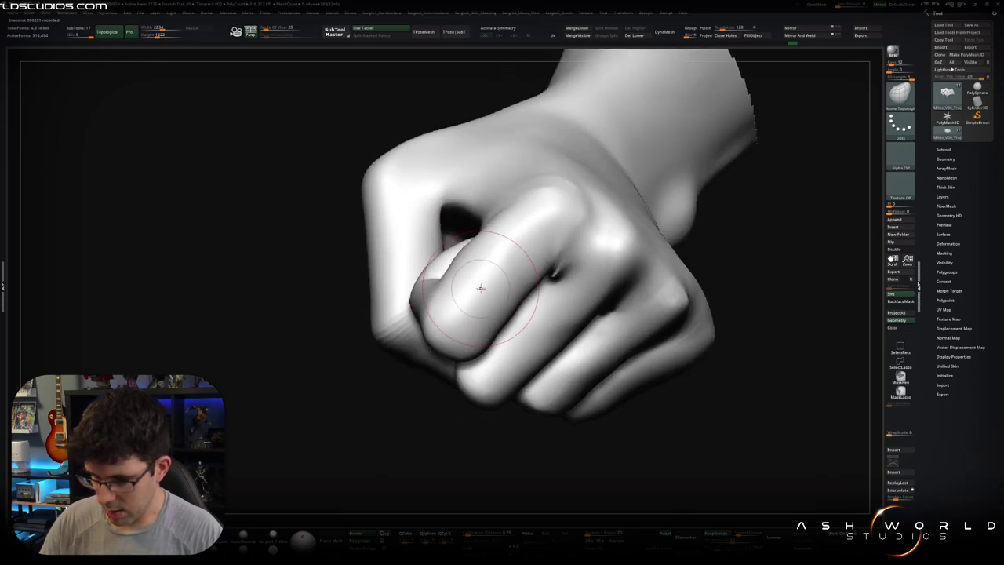
mouse_move(511, 243)
right_mouse_down()
mouse_move(522, 235)
mouse_move(541, 247)
right_mouse_up()
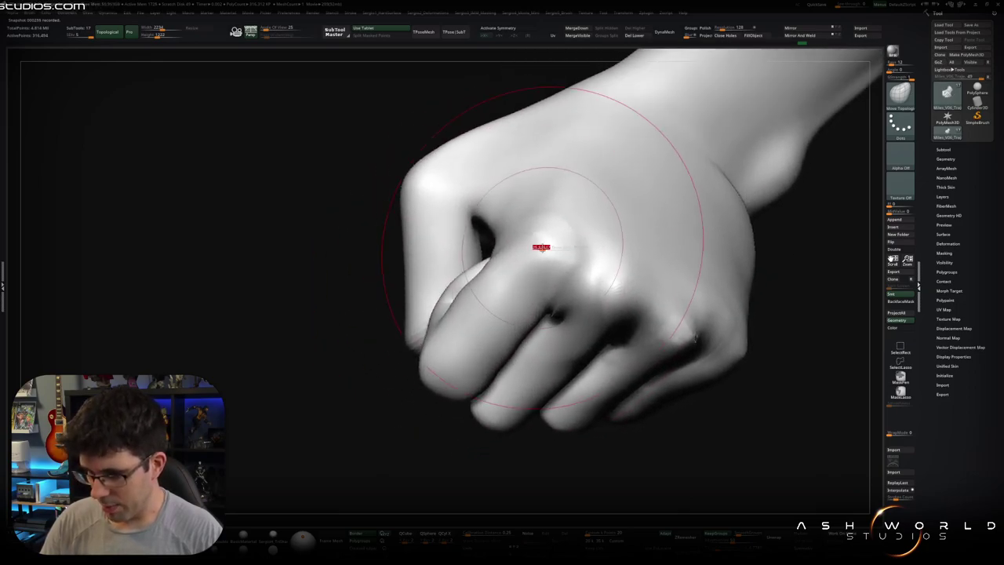
mouse_move(538, 191)
right_mouse_down()
mouse_move(545, 281)
mouse_move(560, 262)
right_mouse_up()
mouse_move(484, 342)
right_mouse_down()
mouse_move(464, 385)
mouse_move(491, 317)
mouse_move(542, 312)
mouse_move(544, 289)
mouse_move(578, 291)
mouse_move(482, 291)
right_mouse_up()
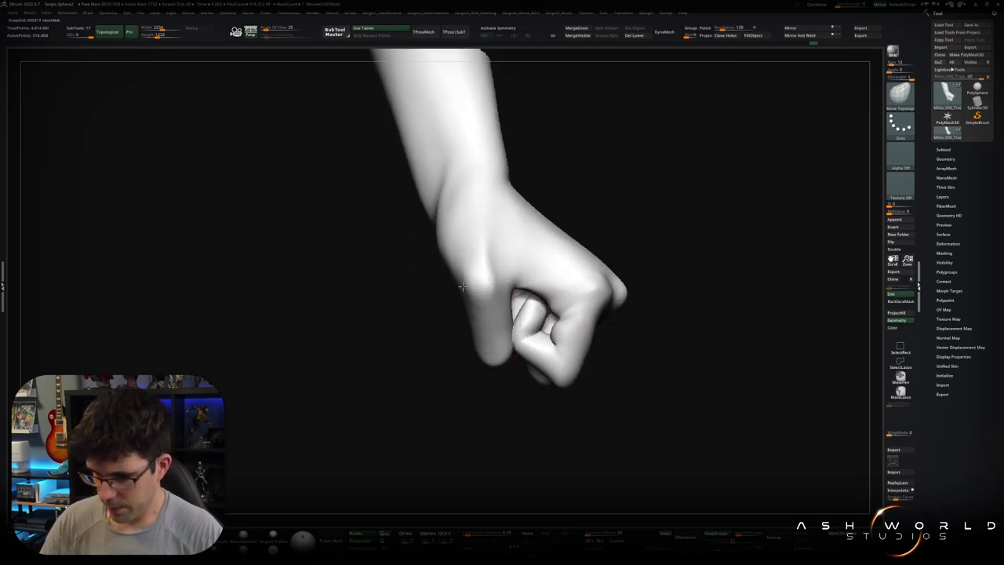
mouse_move(489, 291)
right_mouse_down()
mouse_move(569, 259)
mouse_move(611, 271)
mouse_move(612, 262)
mouse_move(432, 285)
mouse_move(394, 269)
mouse_move(379, 306)
mouse_move(364, 300)
mouse_move(385, 339)
right_mouse_up()
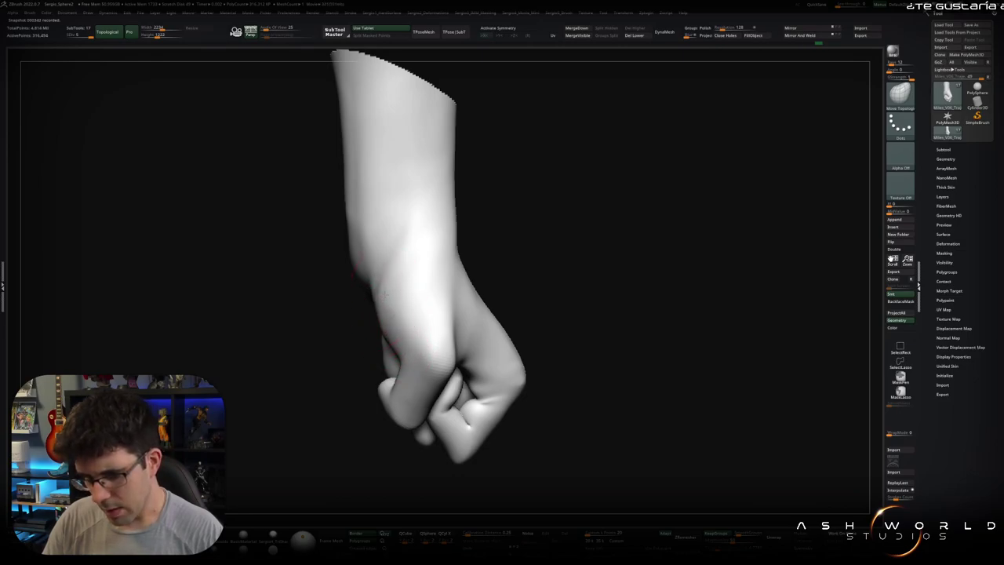
mouse_move(383, 295)
right_mouse_down()
mouse_move(466, 284)
mouse_move(432, 338)
mouse_move(439, 302)
mouse_move(423, 304)
right_mouse_up()
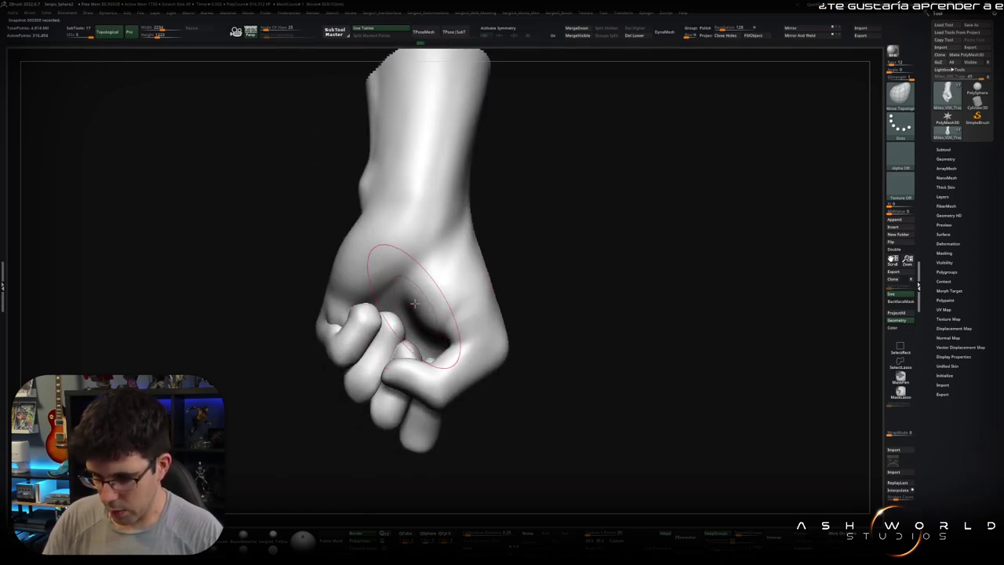
mouse_move(477, 224)
right_mouse_down()
mouse_move(451, 275)
mouse_move(478, 296)
mouse_move(489, 280)
mouse_move(459, 336)
mouse_move(481, 235)
mouse_move(502, 236)
mouse_move(526, 299)
right_mouse_up()
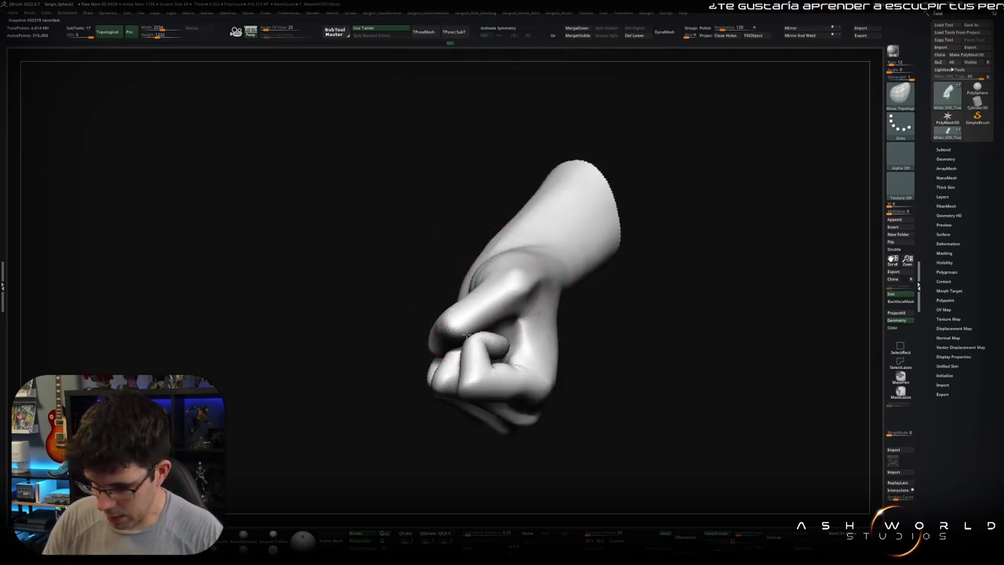
right_click_drag(462, 337, 449, 350)
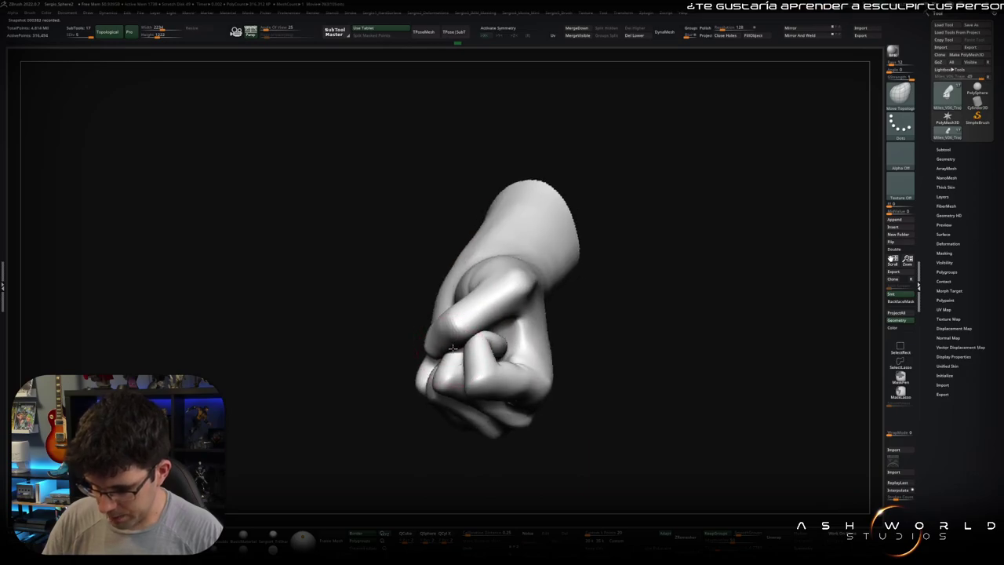
mouse_move(443, 349)
right_mouse_down()
mouse_move(489, 278)
mouse_move(499, 305)
mouse_move(465, 283)
mouse_move(488, 274)
mouse_move(468, 284)
right_mouse_up()
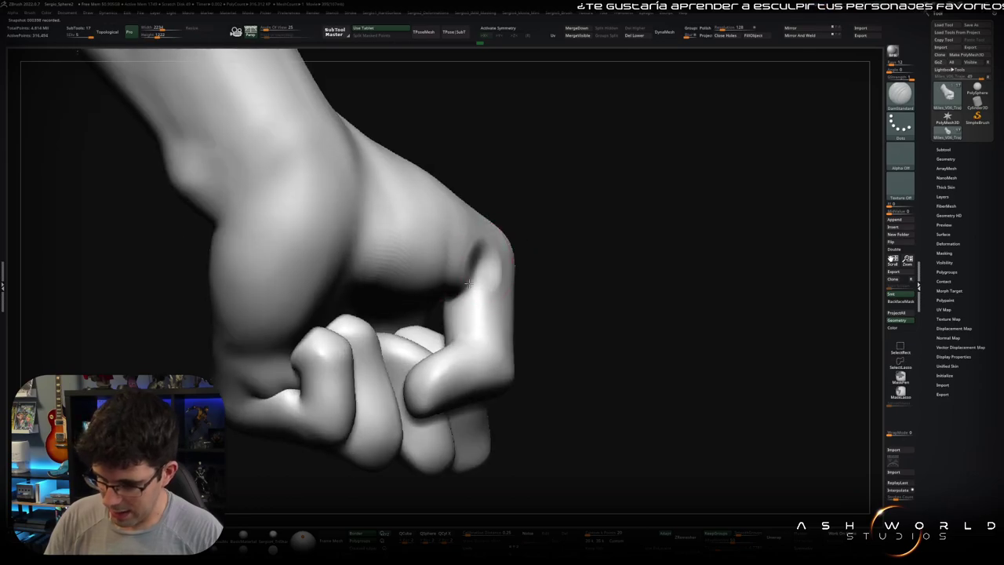
- Choose BrushAlpha as the alpha for the sculpting stroke
key("b")
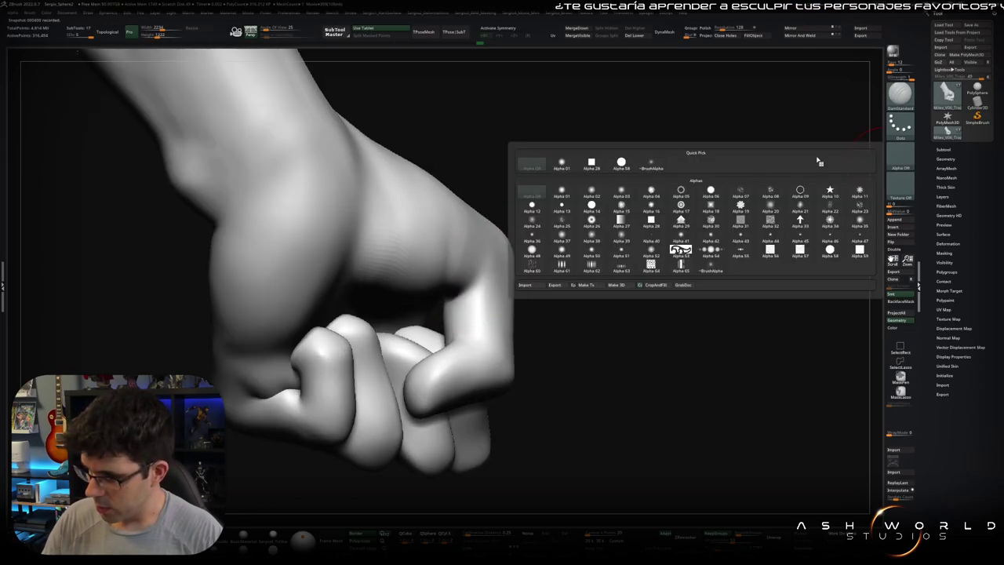
key("b")
left_click(638, 165)
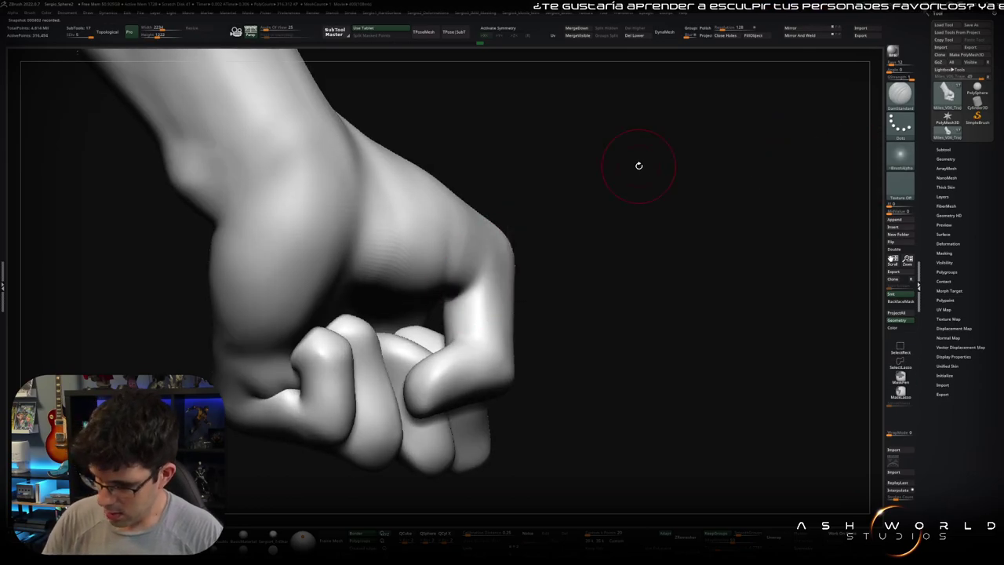
- Deepen and smooth the crease along the index-finger knuckle
mouse_move(435, 300)
right_mouse_down()
mouse_move(478, 270)
mouse_move(462, 290)
right_mouse_up()
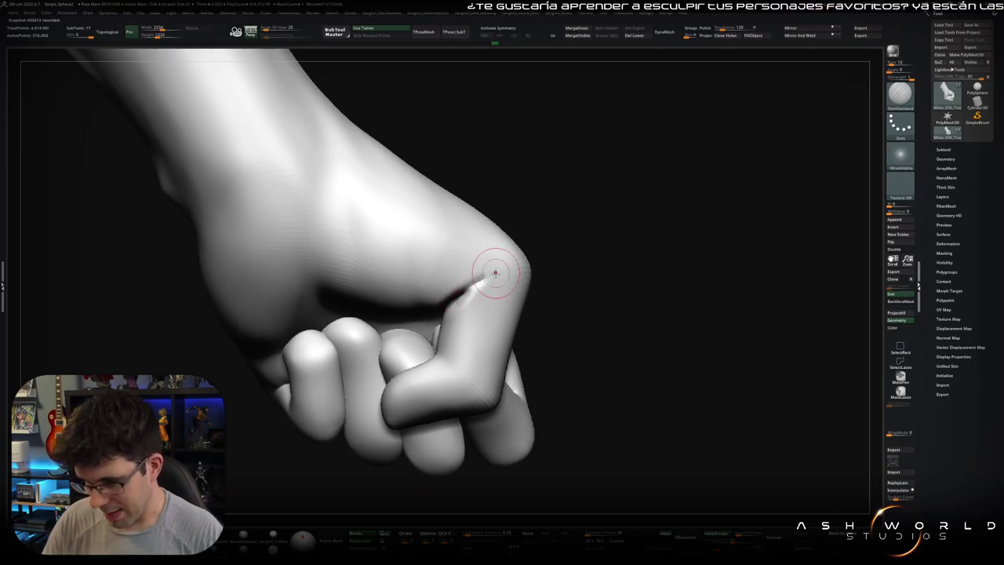
right_click_drag(487, 280, 486, 278)
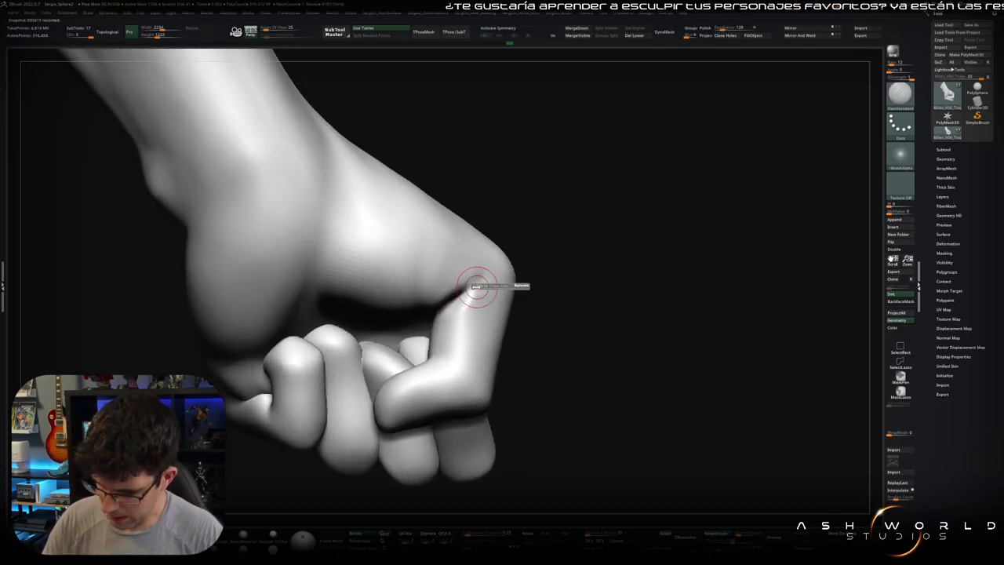
left_click_drag(439, 316, 433, 323, "shift")
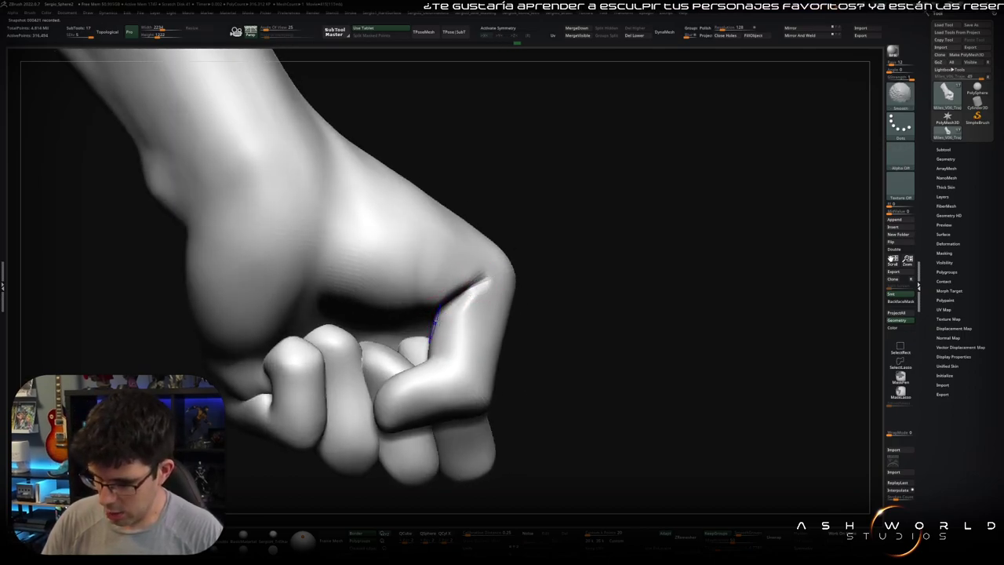
right_click_drag(440, 337, 472, 294)
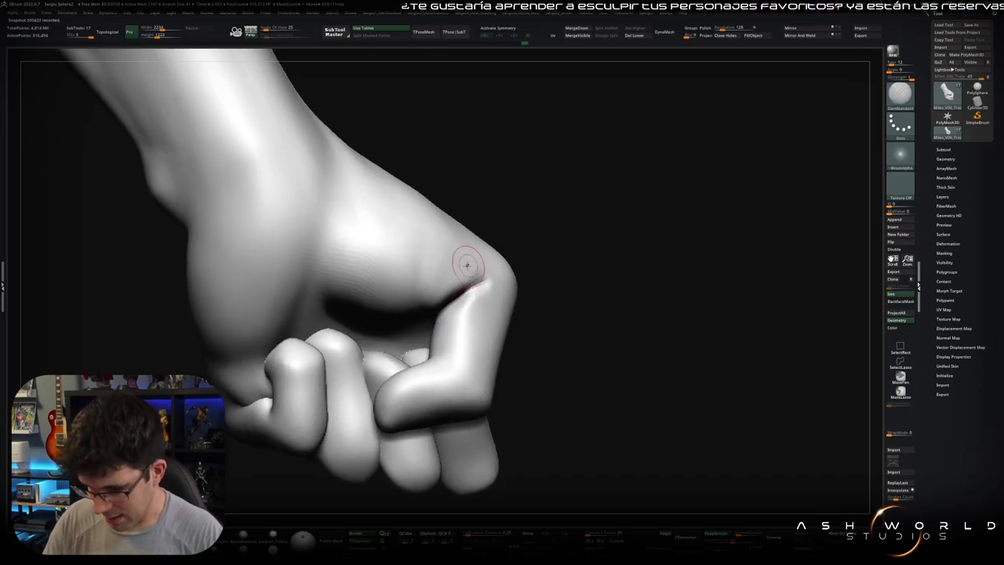
left_click_drag(446, 290, 471, 265)
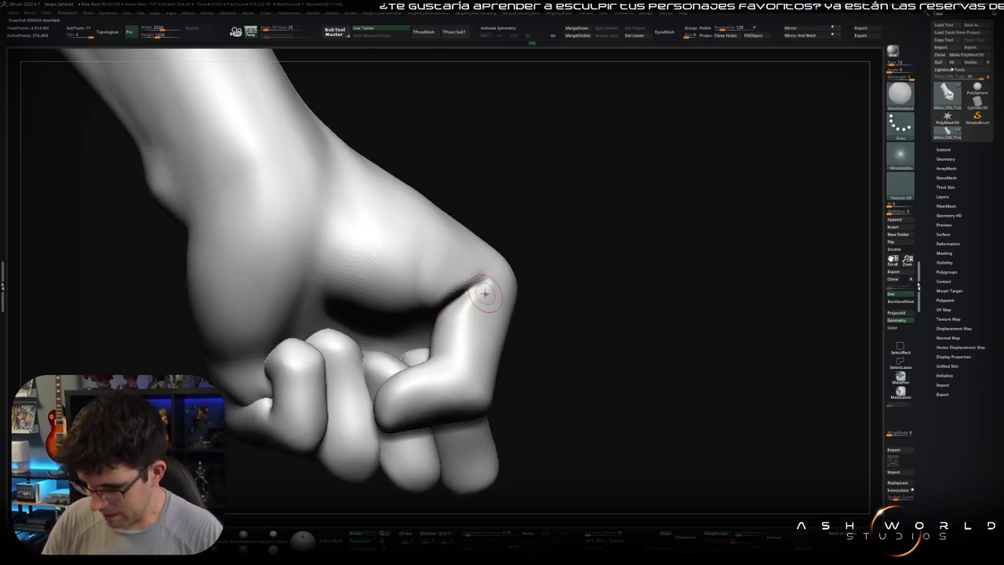
right_click_drag(431, 310, 473, 299)
- Dismiss the stray selection notice and shrink the Draw Size to a small brush
key("b")
key("s")
key("r")
left_click(455, 314)
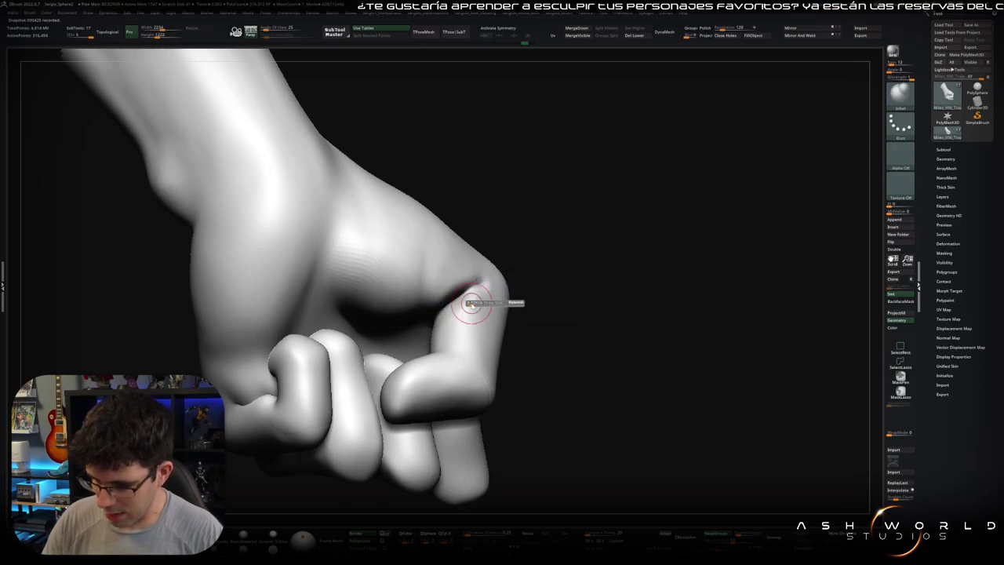
key("s")
left_click_drag(486, 293, 469, 293)
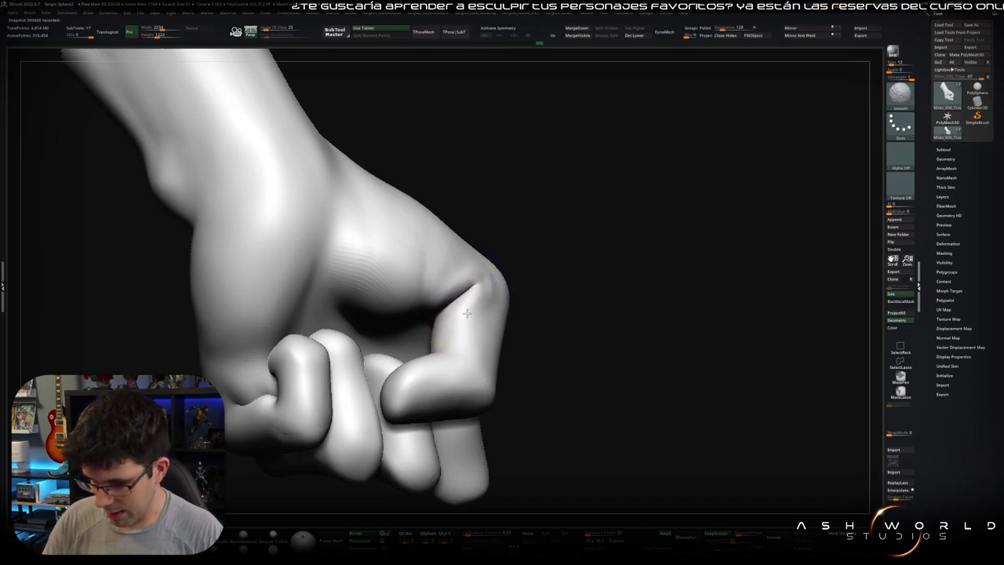
mouse_move(468, 322)
right_mouse_down()
mouse_move(561, 321)
mouse_move(543, 350)
mouse_move(554, 309)
mouse_move(523, 306)
mouse_move(525, 328)
right_mouse_up()
- Isolate a single finger piece, hiding the rest of the hand
key("shift+f")
key("shift+f")
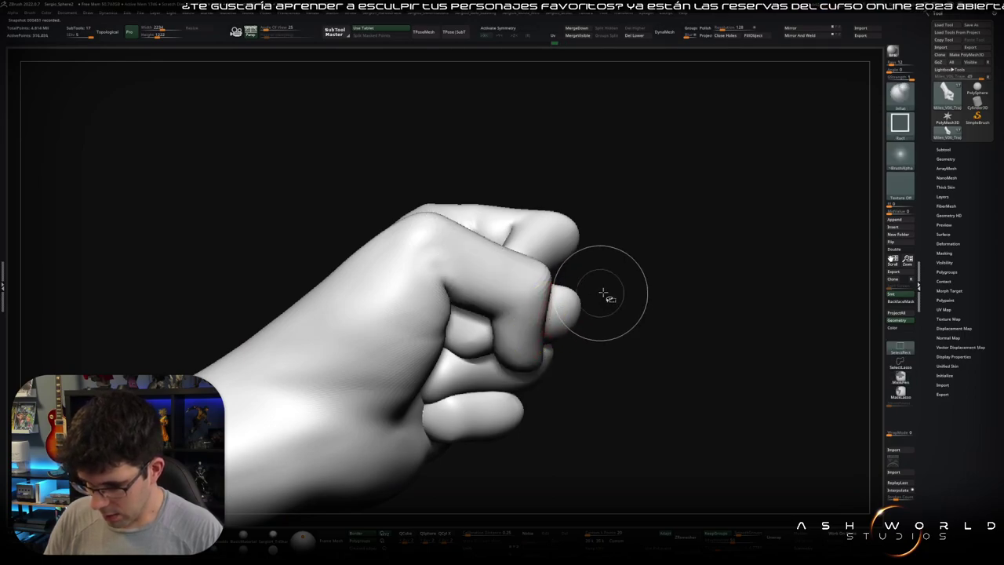
left_click(525, 312, "ctrl+shift")
mouse_move(534, 317)
right_mouse_down()
mouse_move(535, 279)
mouse_move(483, 340)
mouse_move(492, 313)
mouse_move(549, 306)
mouse_move(542, 319)
mouse_move(465, 339)
right_mouse_up()
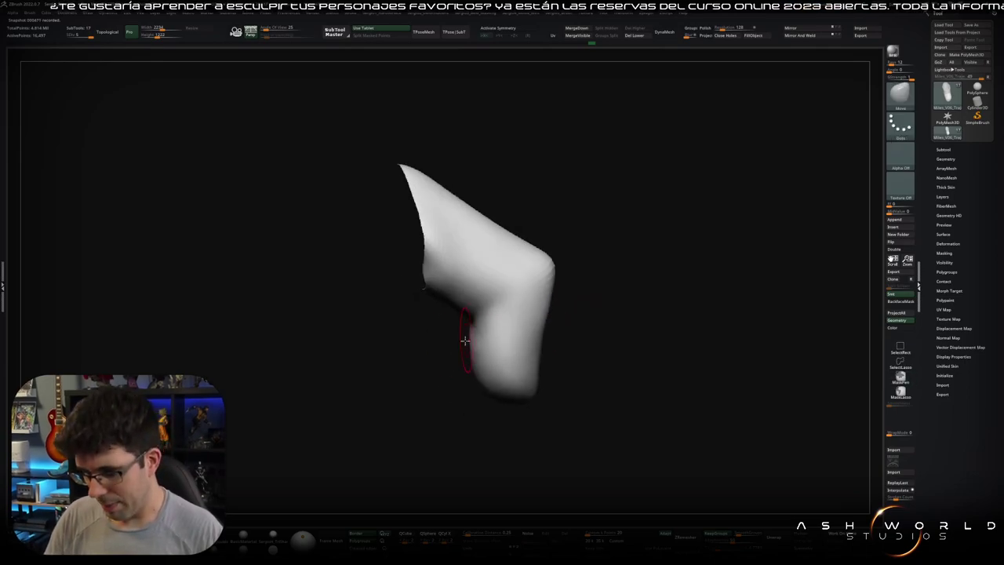
- Switch to DamStandard and carve, then soften, the crease at the finger bend
key("b")
key("d")
key("s")
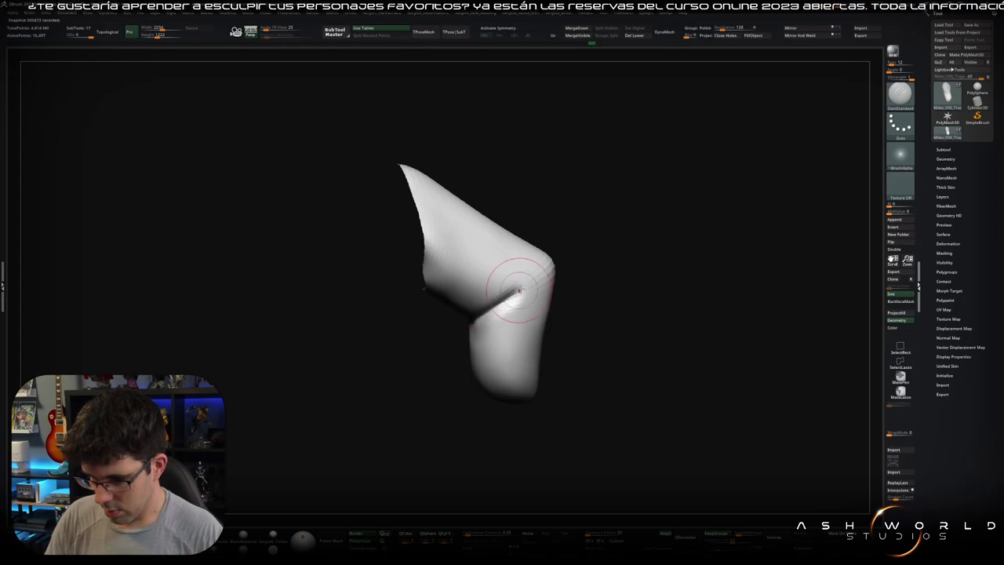
mouse_move(460, 333)
right_mouse_down()
mouse_move(482, 318)
mouse_move(448, 332)
right_mouse_up()
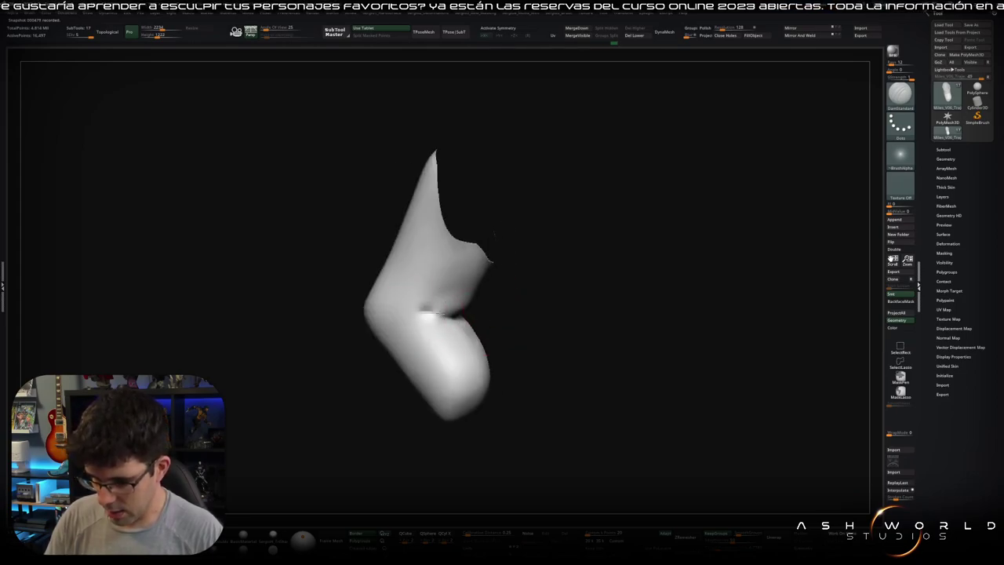
right_click_drag(507, 312, 463, 316)
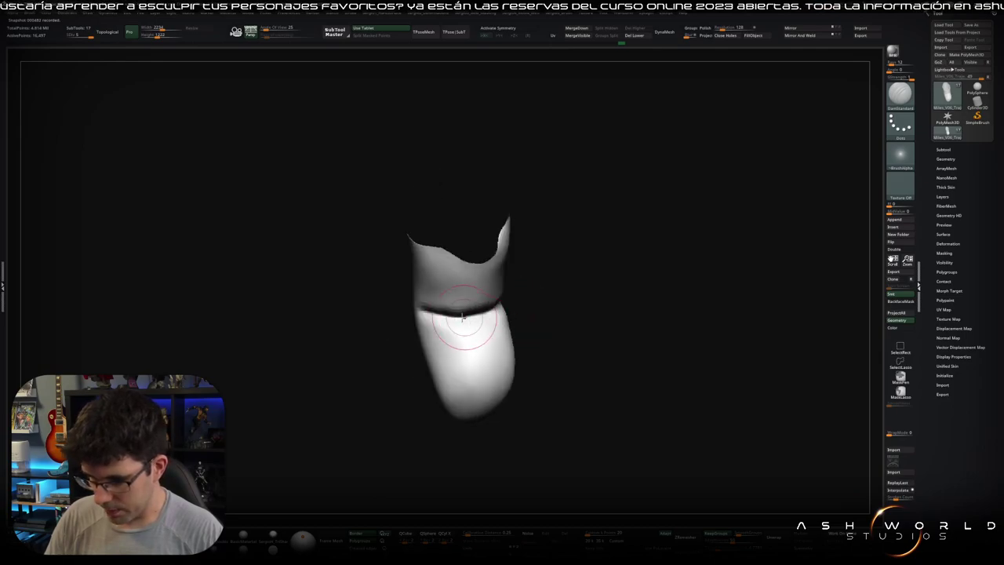
left_click_drag(502, 303, 447, 328, "shift")
right_click_drag(504, 328, 538, 292)
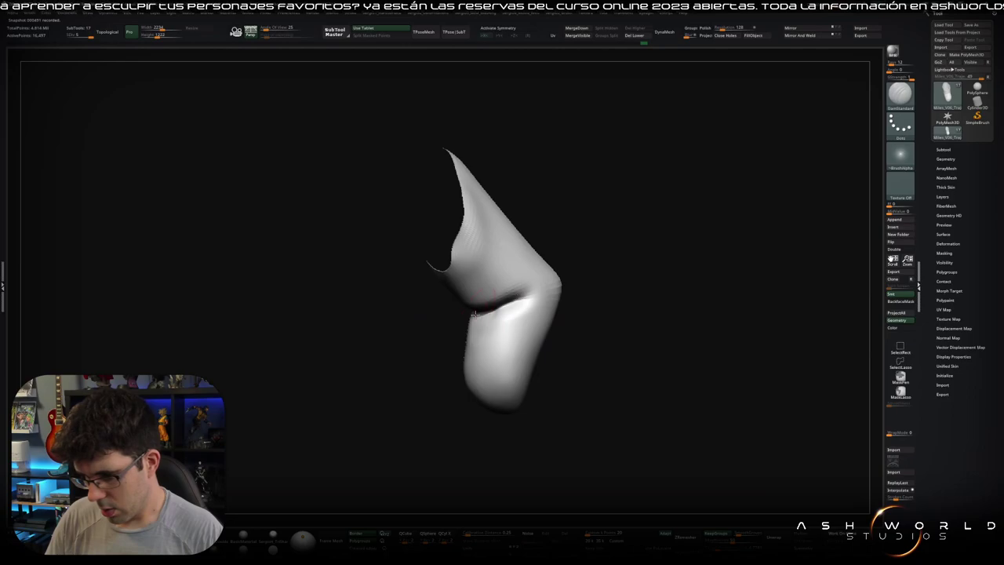
left_click_drag(527, 295, 540, 289, "shift")
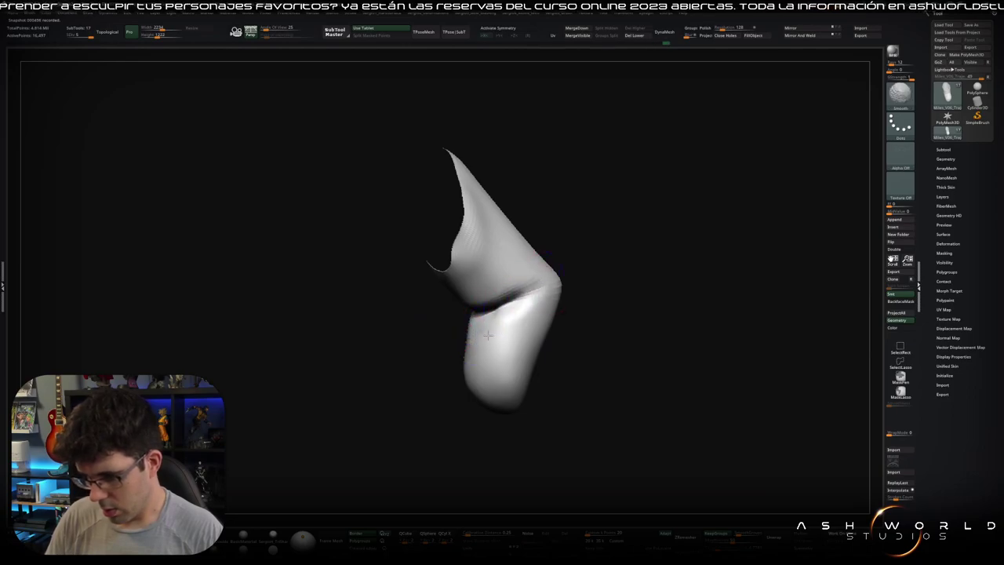
left_click_drag(488, 335, 513, 309, "shift")
- Build up and smooth the pad below the crease
right_click_drag(529, 304, 458, 330)
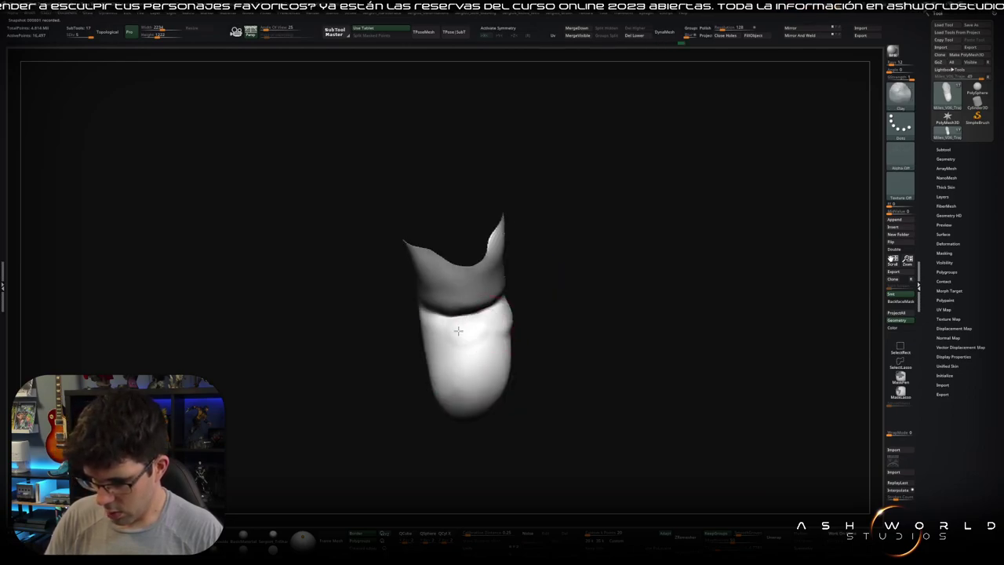
left_click_drag(441, 338, 463, 360)
right_click_drag(488, 343, 486, 333)
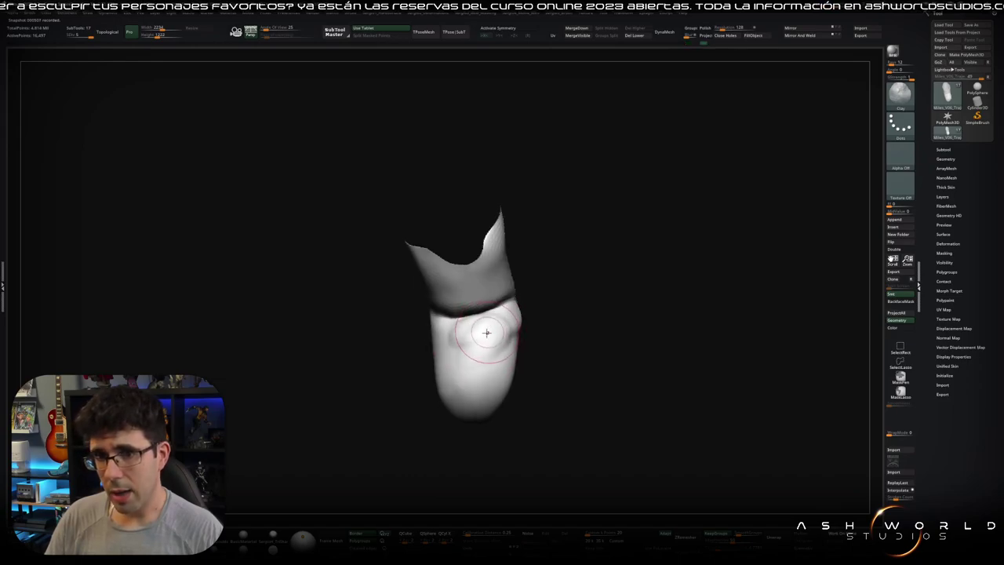
left_click_drag(482, 358, 461, 355, "shift")
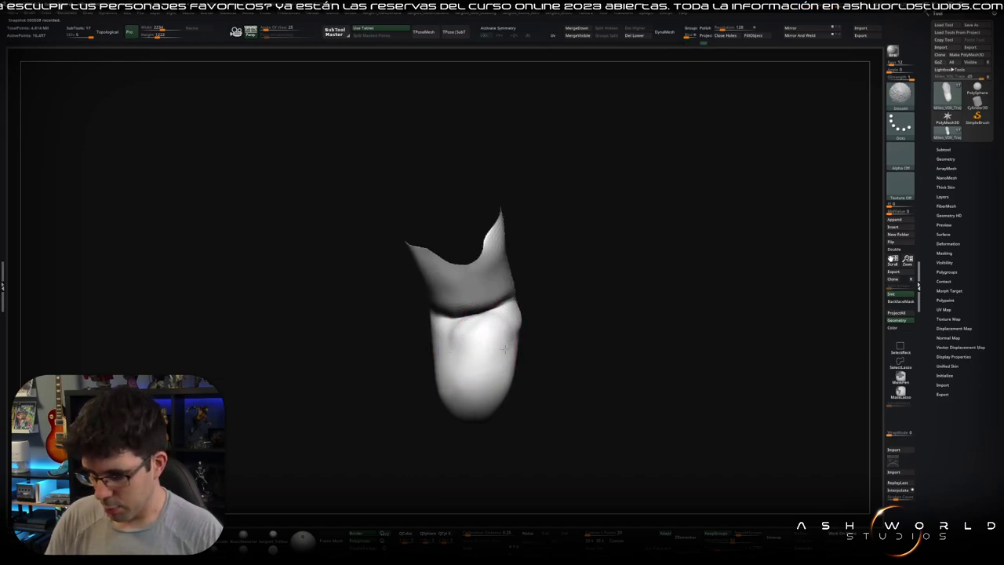
mouse_move(505, 348)
right_mouse_down()
mouse_move(509, 335)
mouse_move(447, 348)
mouse_move(470, 347)
right_mouse_up()
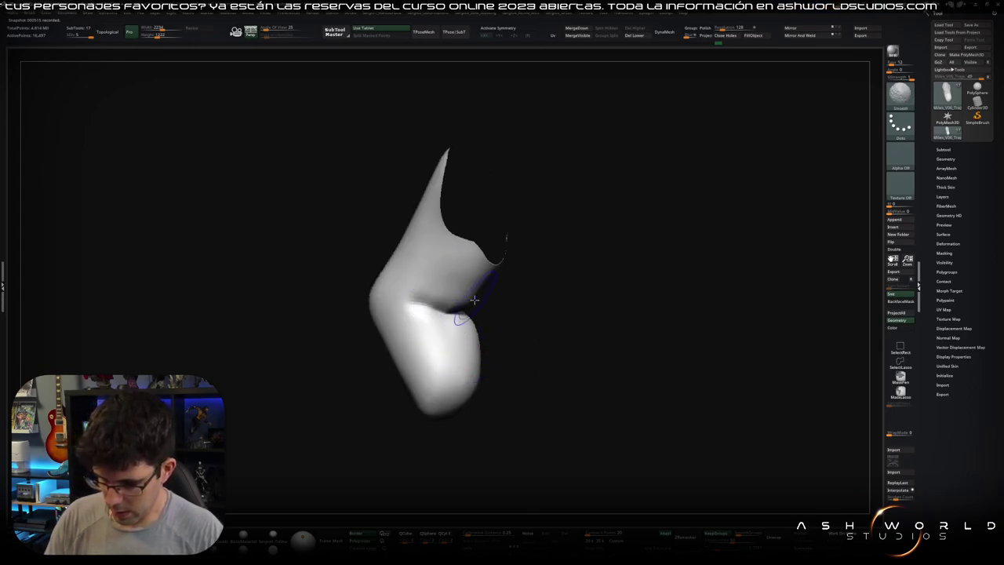
mouse_move(474, 300)
right_mouse_down()
mouse_move(520, 342)
mouse_move(491, 390)
mouse_move(641, 309)
mouse_move(646, 337)
mouse_move(502, 322)
right_mouse_up()
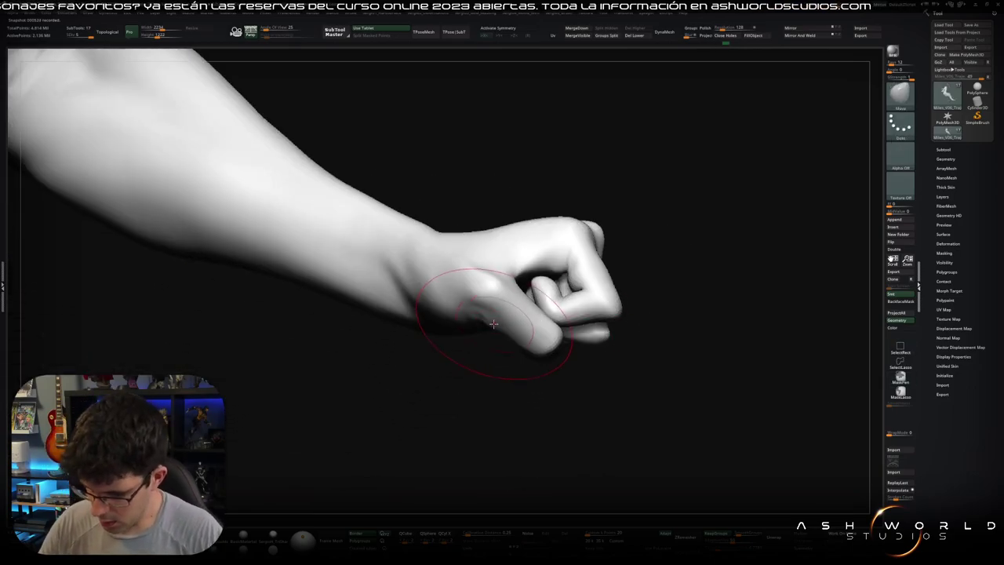
- Smooth the thumb knuckle, wrist bump and forearm surface
left_click_drag(494, 324, 477, 322)
mouse_move(489, 311)
right_mouse_down()
mouse_move(479, 325)
mouse_move(430, 318)
mouse_move(427, 306)
right_mouse_up()
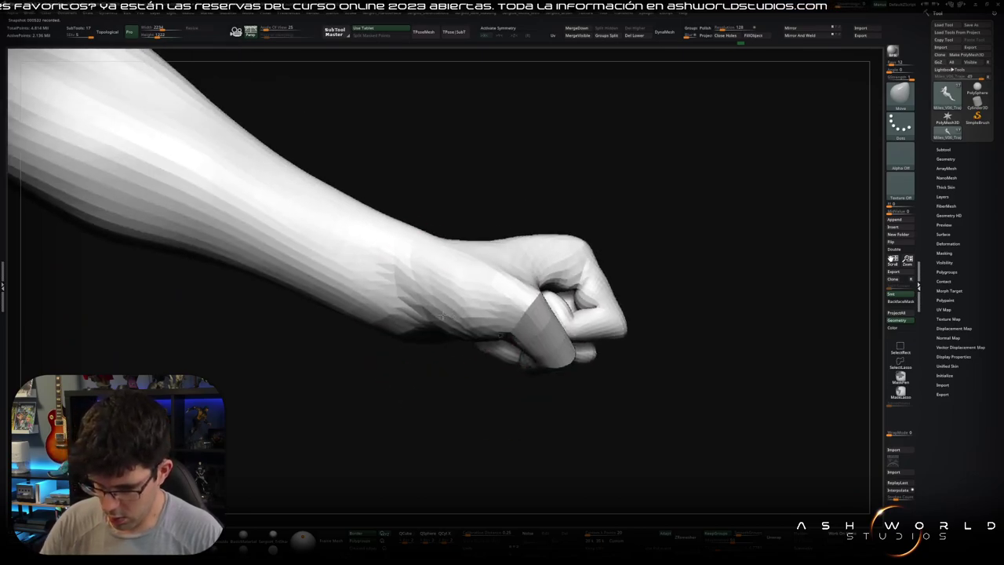
left_click_drag(406, 305, 437, 319)
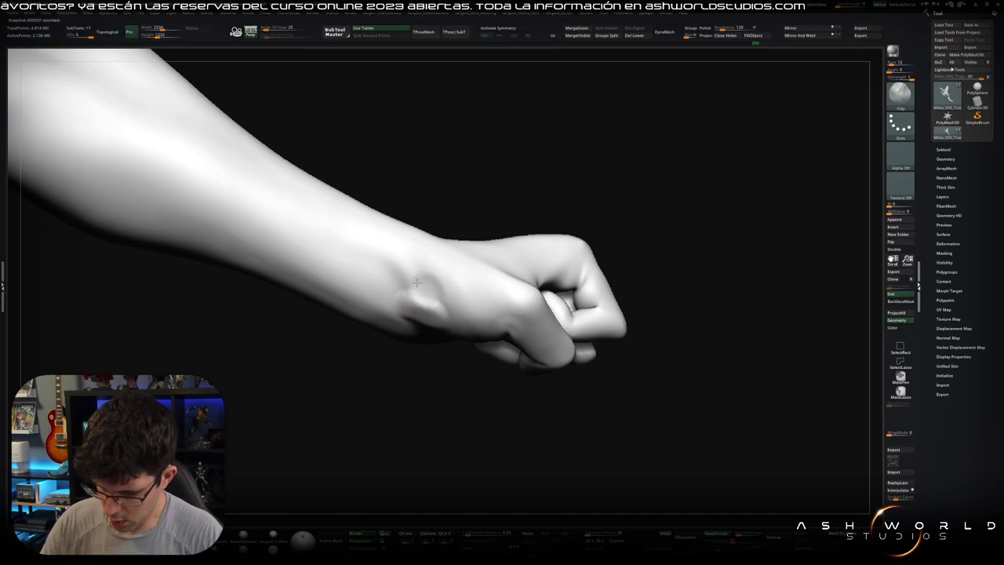
left_click_drag(416, 282, 435, 271, "shift")
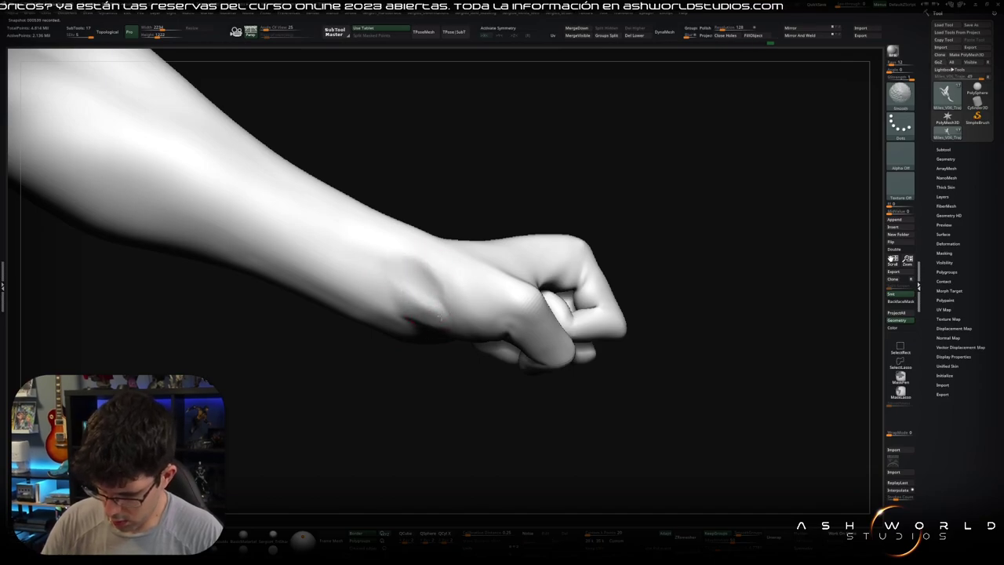
mouse_move(395, 275)
right_mouse_down()
mouse_move(583, 257)
mouse_move(507, 312)
mouse_move(441, 326)
right_mouse_up()
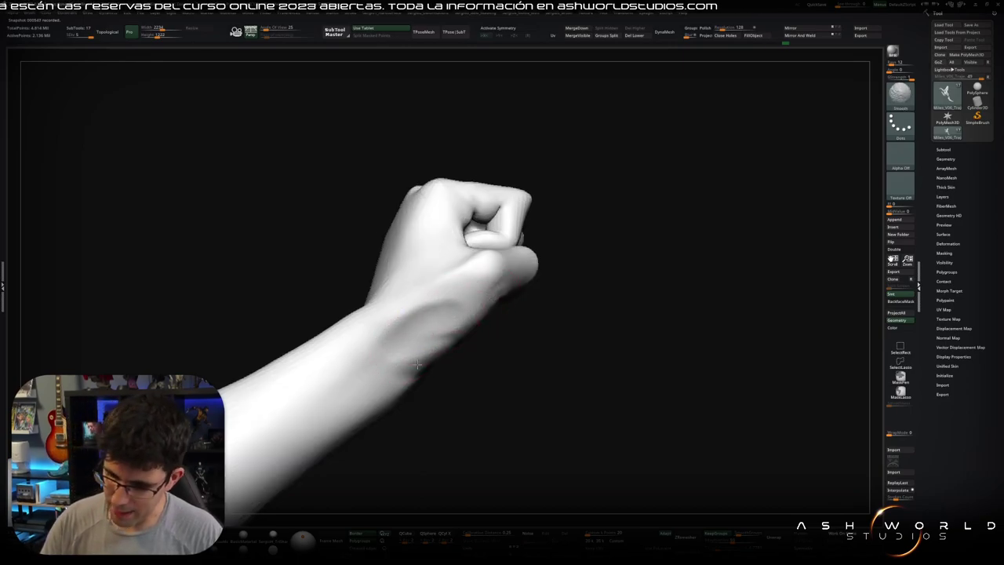
left_click_drag(458, 302, 414, 353, "shift")
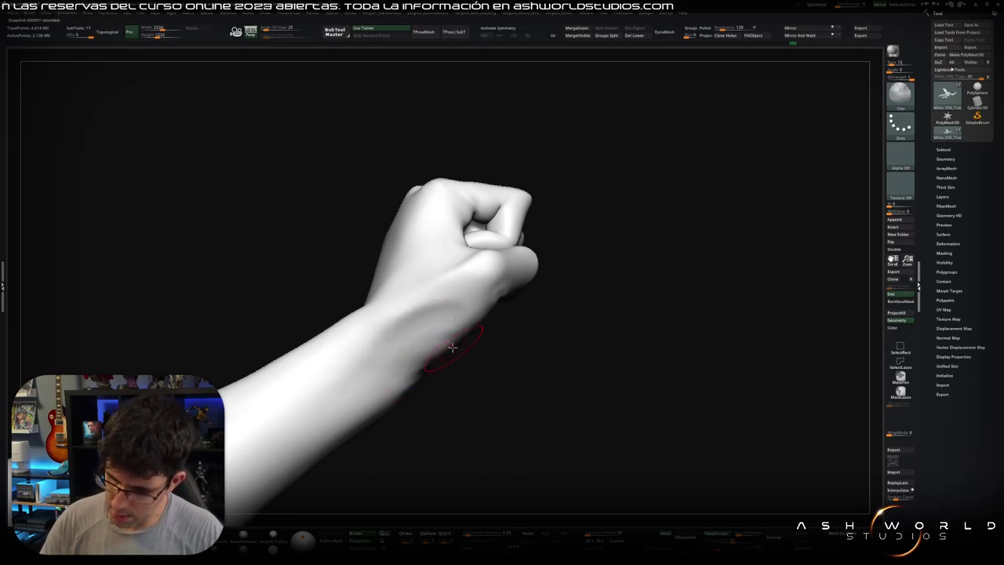
- Pull the wrist under the fist into shape with the Move brush
key("b")
key("m")
key("v")
left_click_drag(434, 339, 406, 324)
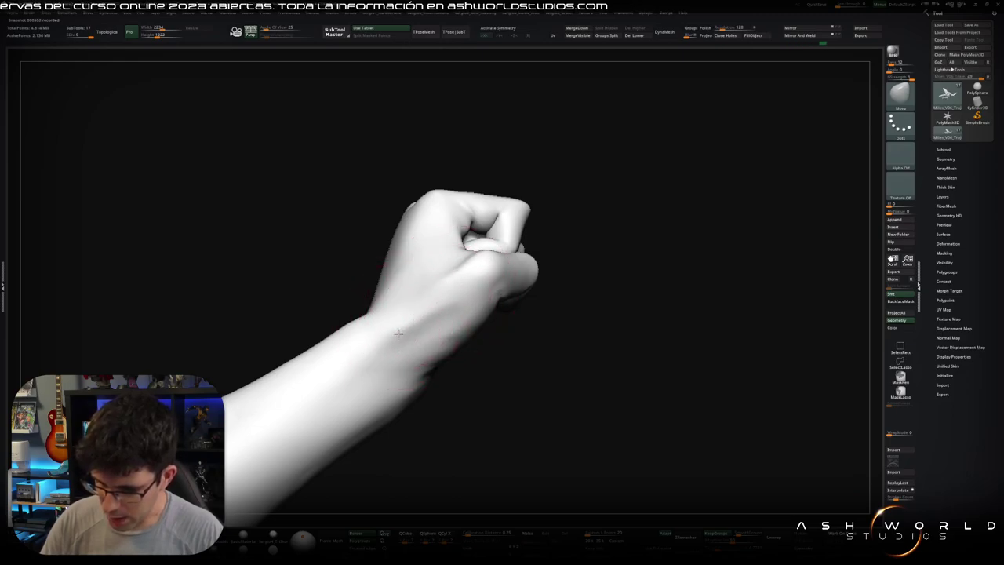
right_click_drag(448, 322, 477, 309)
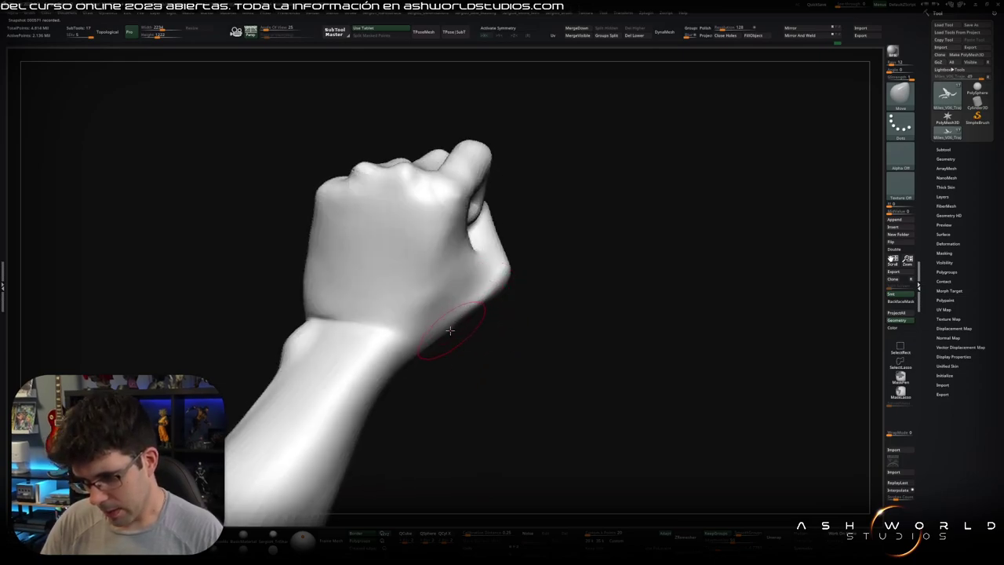
right_click_drag(465, 309, 414, 332)
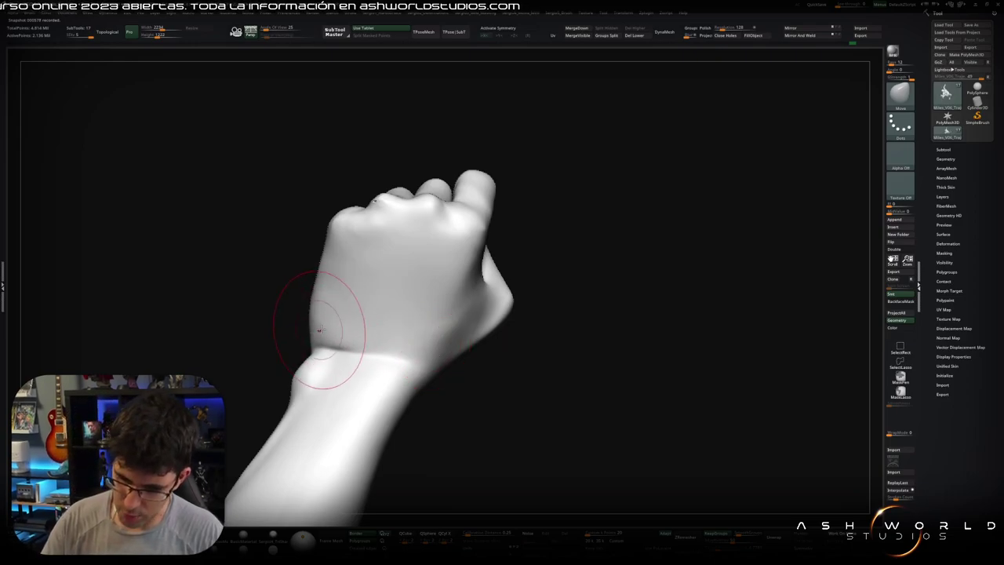
mouse_move(313, 321)
right_mouse_down()
mouse_move(310, 290)
mouse_move(366, 337)
mouse_move(327, 358)
mouse_move(264, 336)
mouse_move(299, 333)
right_mouse_up()
- Switch to DamStandard and carve the crease where the wrist meets the hand
key("b")
key("d")
key("s")
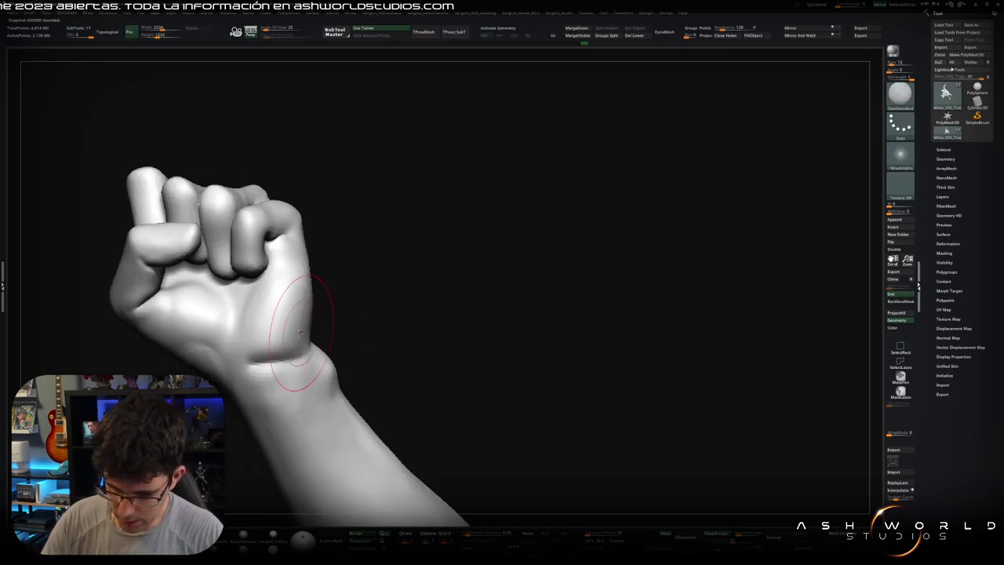
key("space")
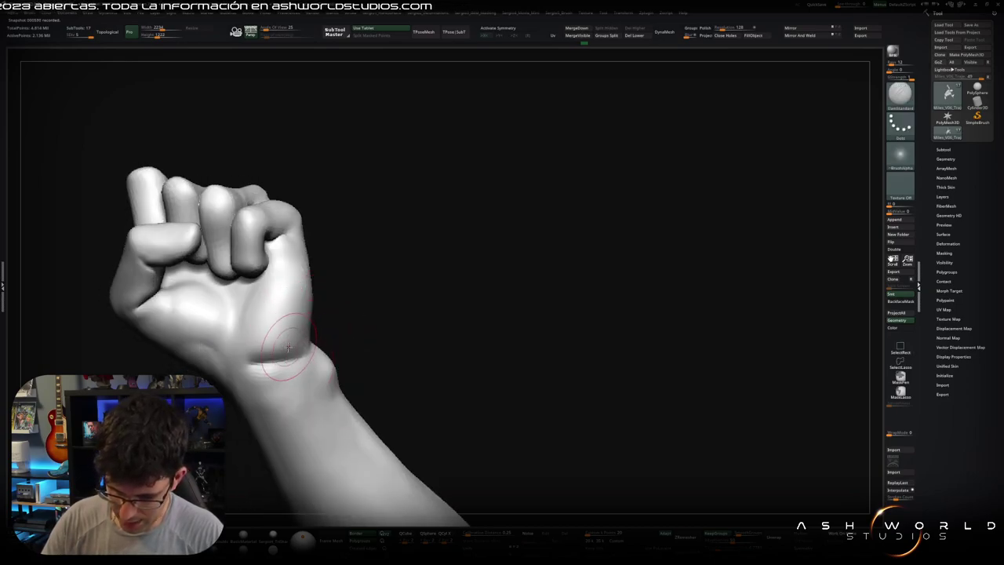
right_click_drag(291, 352, 304, 345)
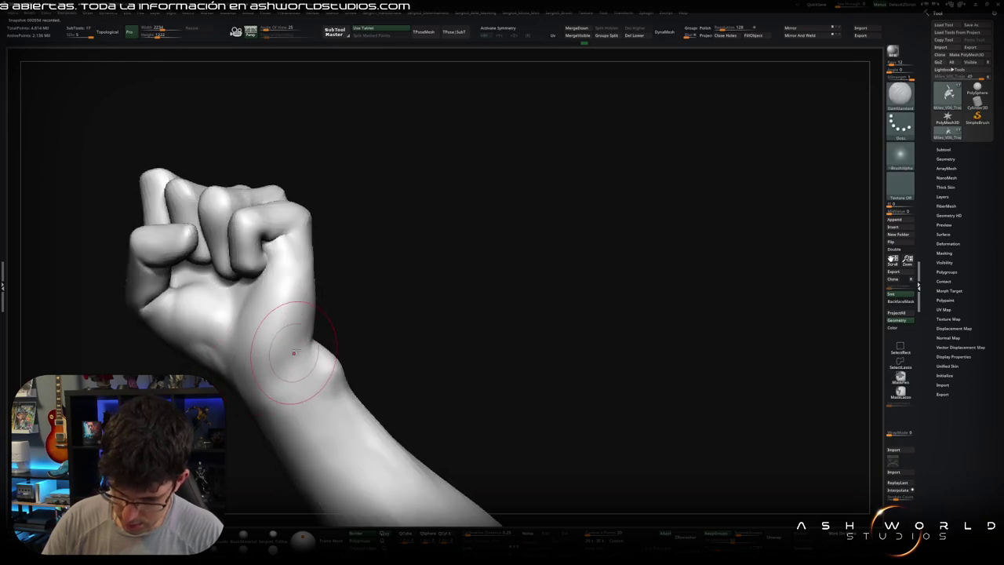
mouse_move(250, 385)
right_mouse_down()
mouse_move(291, 356)
mouse_move(282, 370)
mouse_move(261, 378)
mouse_move(280, 350)
right_mouse_up()
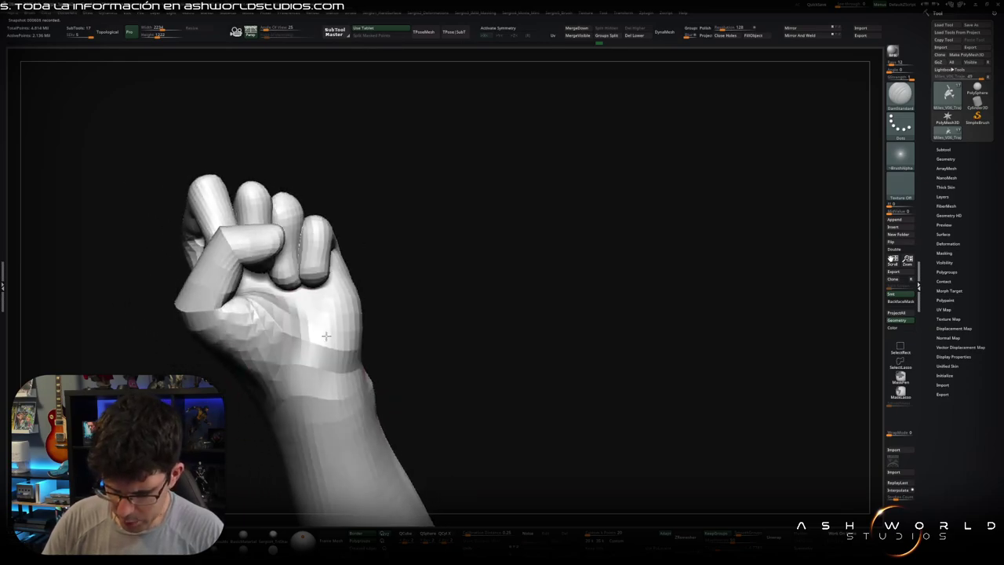
- With the Clay brush, build a fleshy bulge on the palm below the fingers
key("b")
key("c")
key("l")
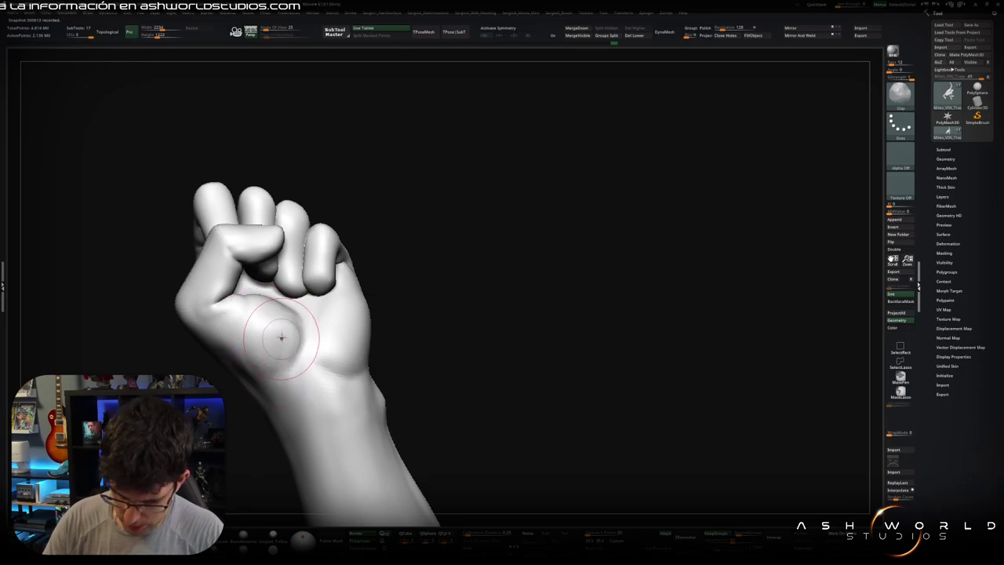
key("shift")
mouse_move(316, 347)
left_mouse_down()
mouse_move(324, 320)
mouse_move(336, 332)
mouse_move(315, 317)
left_mouse_up()
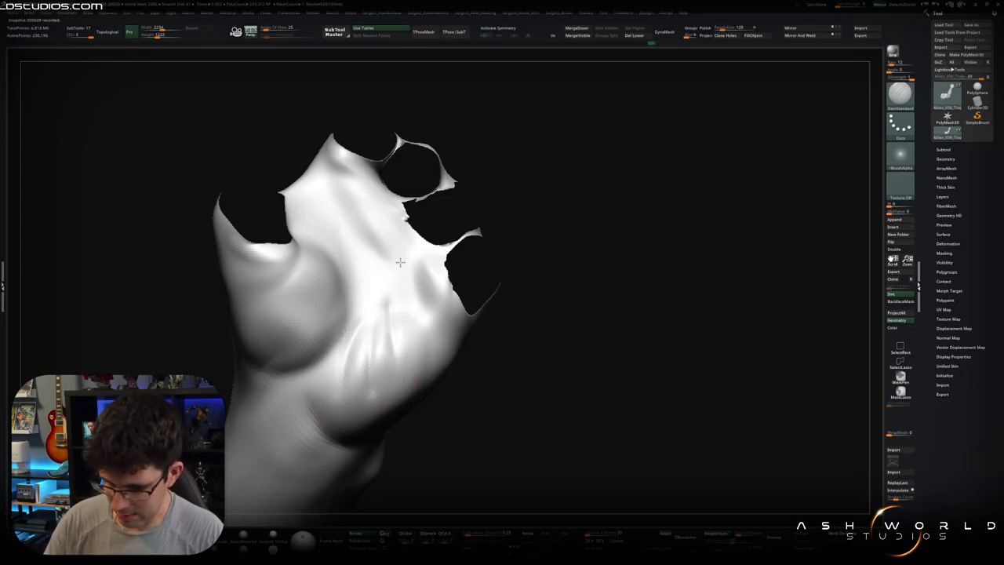
- Hide the fingers to expose the inner palm
right_click_drag(377, 315, 372, 312)
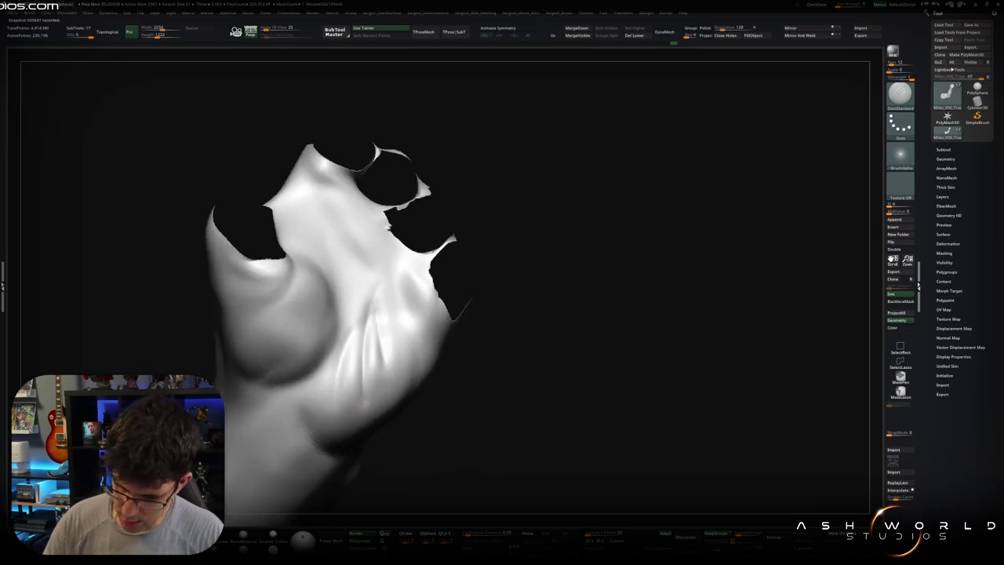
key("shift")
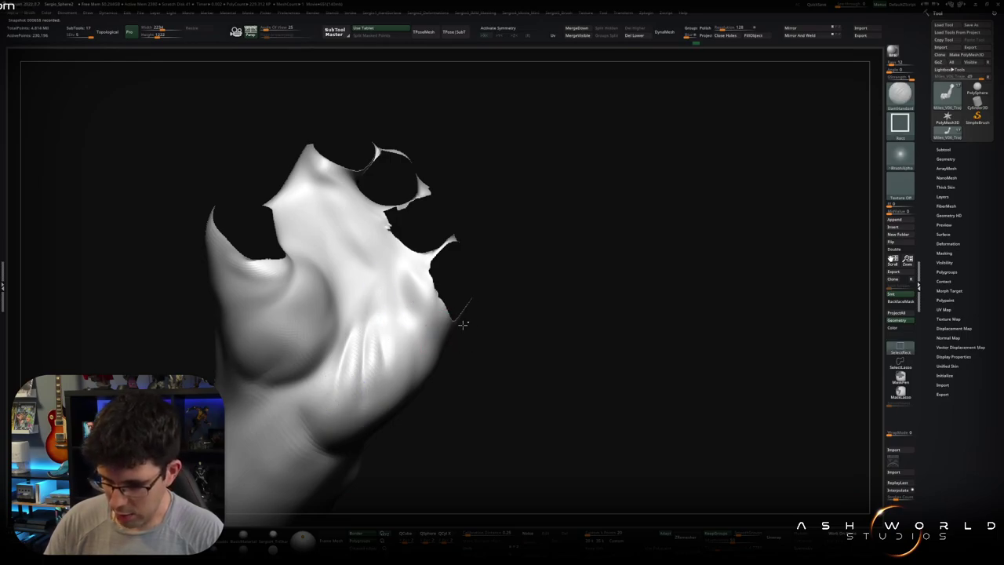
right_click_drag(387, 344, 370, 324)
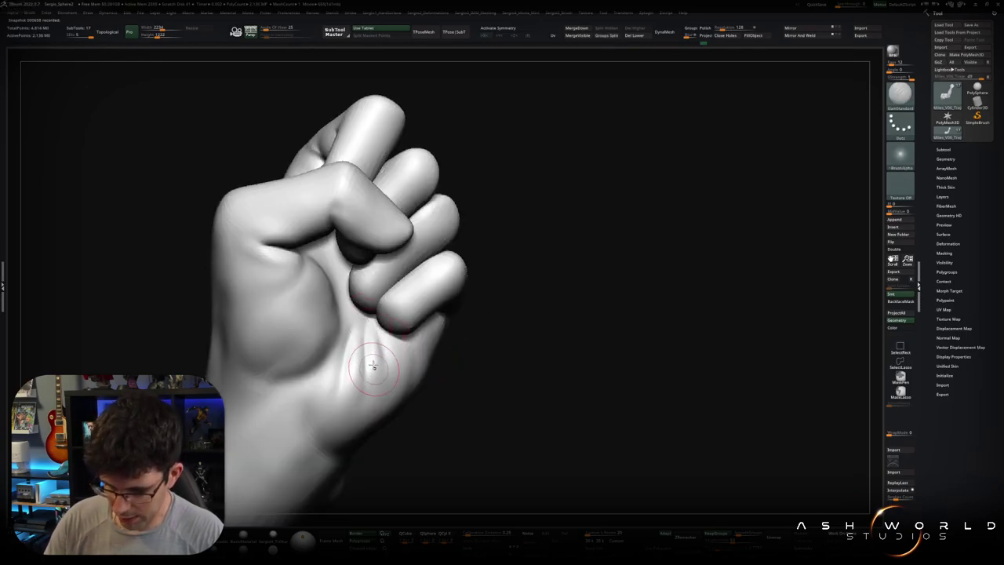
key("shift+f")
key("shift+f")
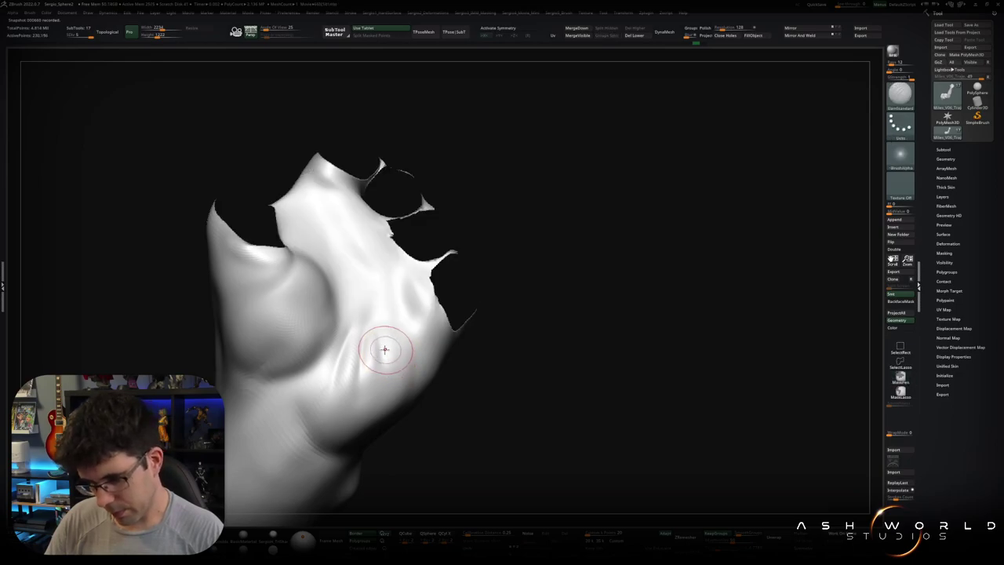
- Reshape the inner palm creases with the Move brush
key("b")
key("m")
key("v")
right_click_drag(369, 348, 374, 320)
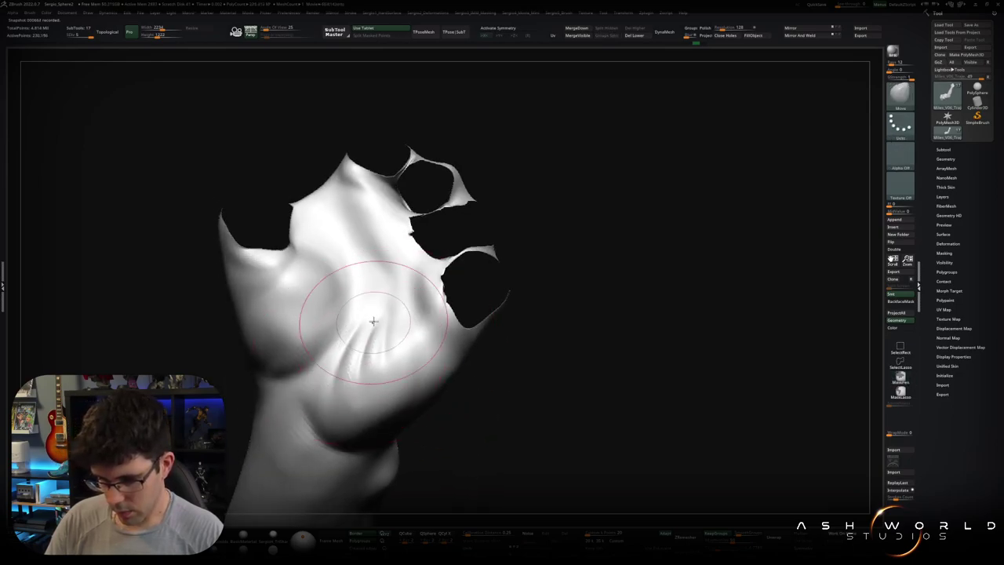
right_click_drag(373, 321, 391, 314)
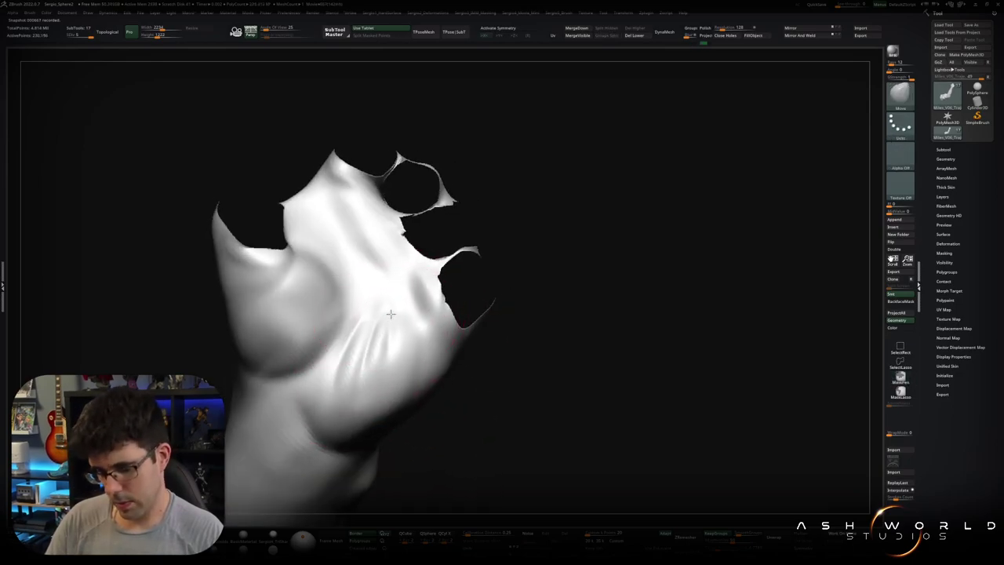
left_click_drag(382, 331, 378, 338)
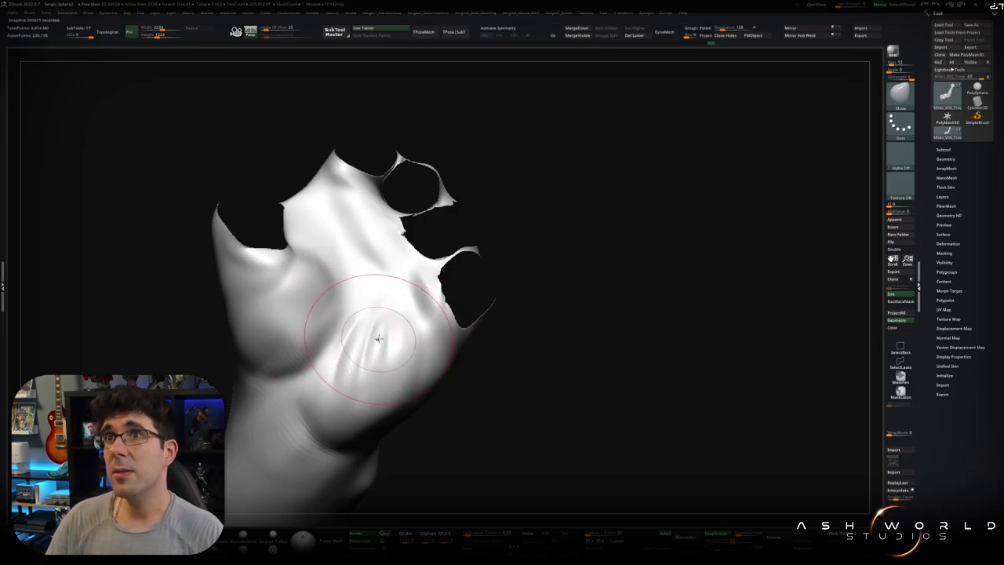
mouse_move(378, 338)
right_mouse_down()
mouse_move(383, 375)
mouse_move(363, 361)
mouse_move(382, 317)
right_mouse_up()
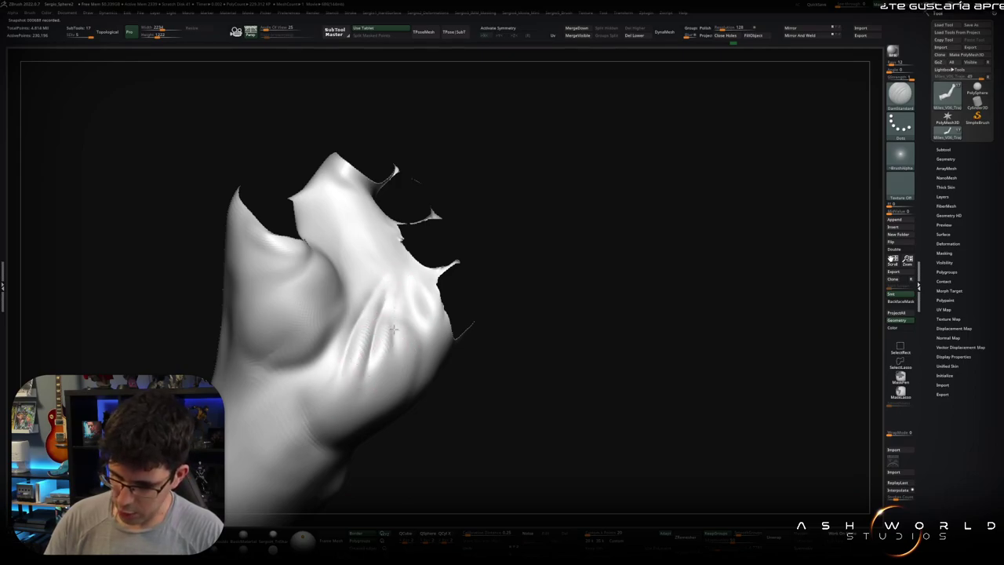
- Smooth the inner palm surface and unhide the whole fist
key("shift")
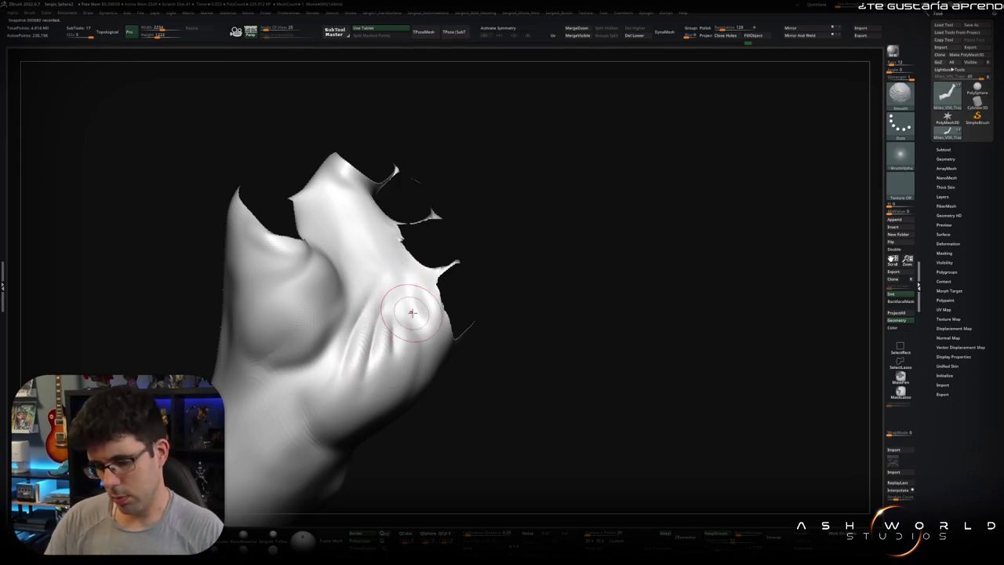
right_click_drag(412, 312, 356, 300)
left_click(393, 308, "ctrl+shift")
- Go to the highest subdivision level and mask the fingers, leaving the palm free
key("shift+d")
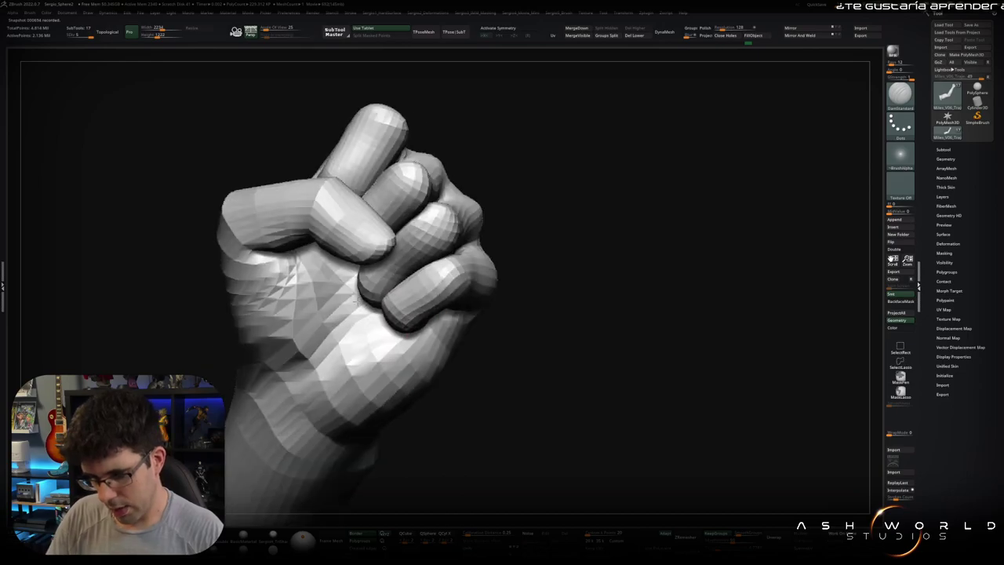
key("d")
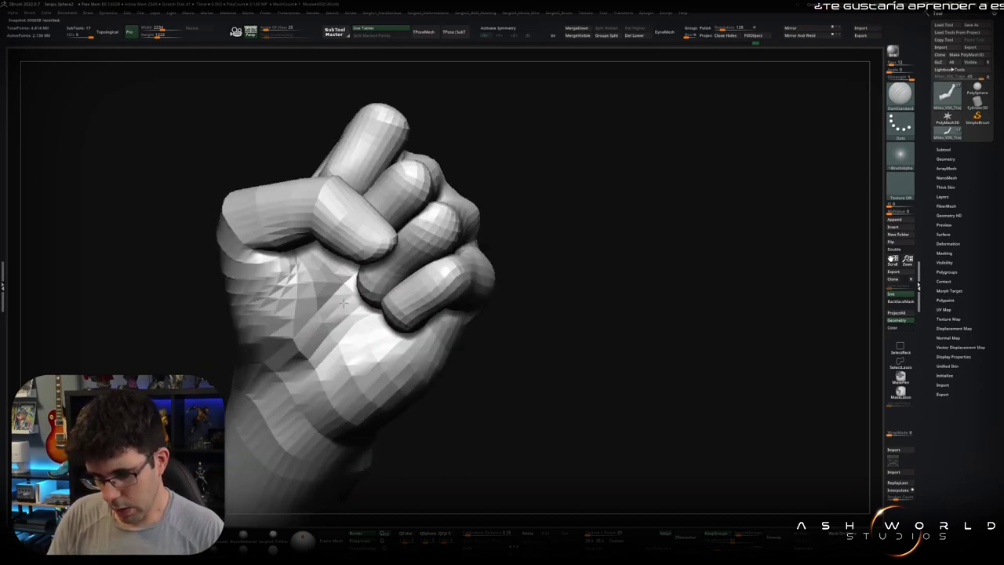
mouse_move(339, 287)
right_mouse_down()
mouse_move(334, 306)
mouse_move(341, 293)
mouse_move(574, 257)
right_mouse_up()
left_click(333, 306, "ctrl+shift")
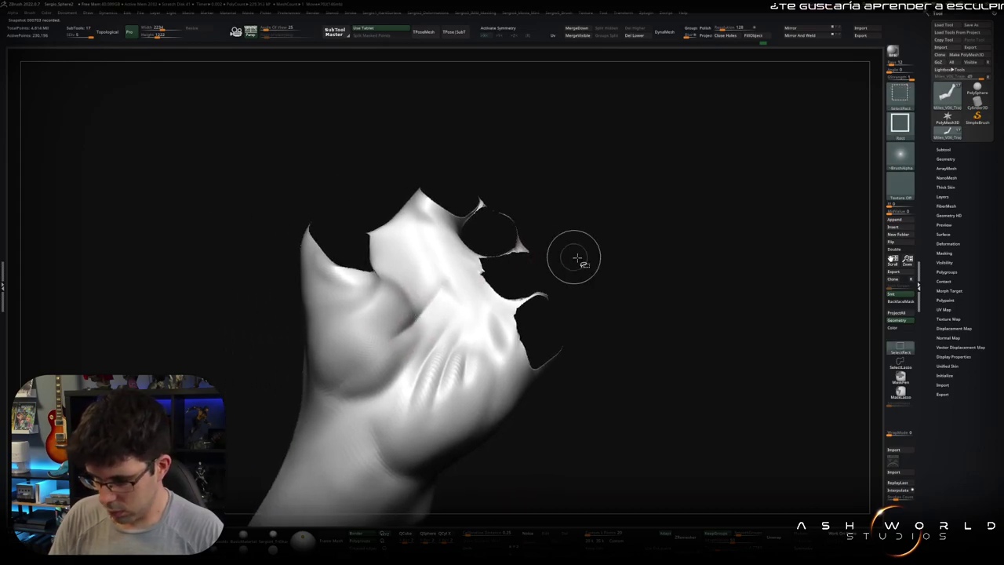
left_click(573, 257, "ctrl+shift")
key("w")
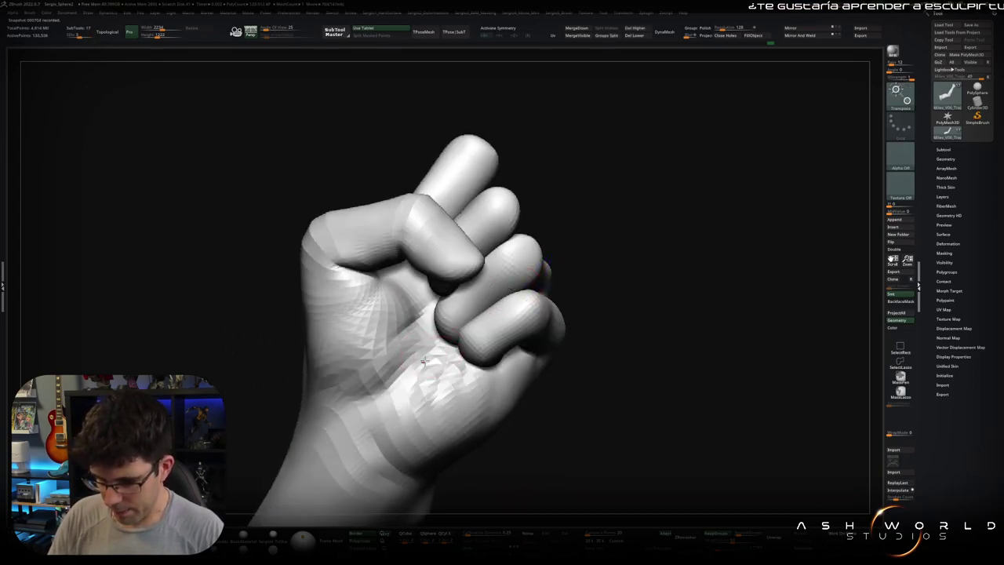
left_click(423, 361, "ctrl")
key("q")
- Push the palm edge and thumb-side bulge into a tighter fist with the Move brush
key("b")
key("m")
key("v")
right_click_drag(423, 361, 420, 298)
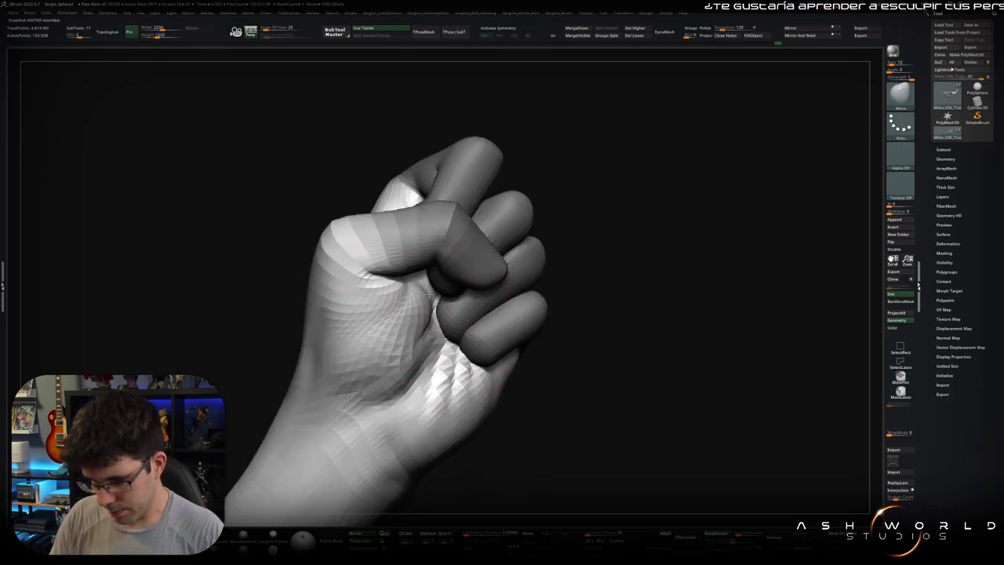
mouse_move(427, 298)
left_mouse_down()
mouse_move(437, 319)
mouse_move(436, 308)
left_mouse_up()
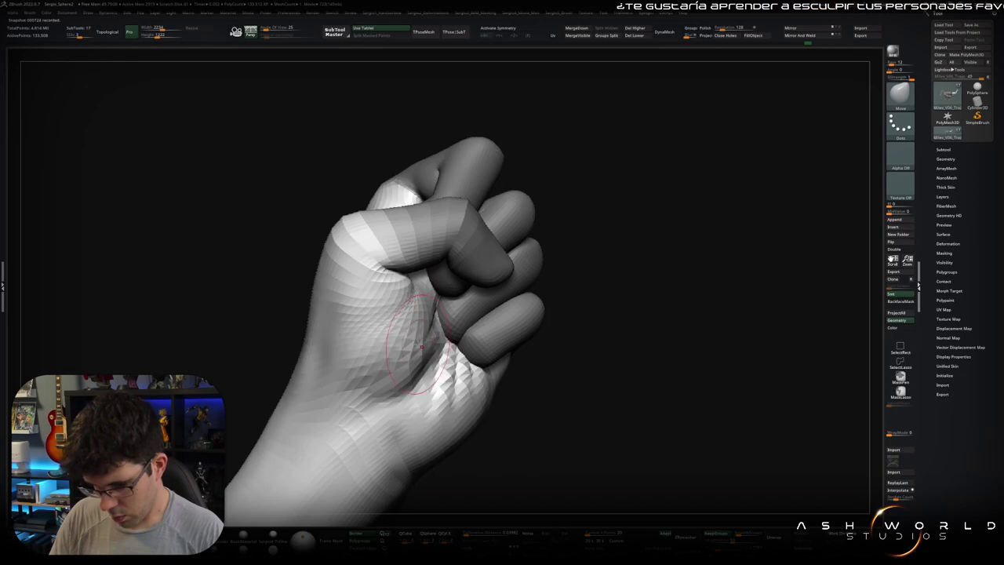
- Orbit the fist to check it from the front, side and along the forearm
mouse_move(406, 361)
left_mouse_down()
mouse_move(581, 271)
mouse_move(567, 280)
left_mouse_up()
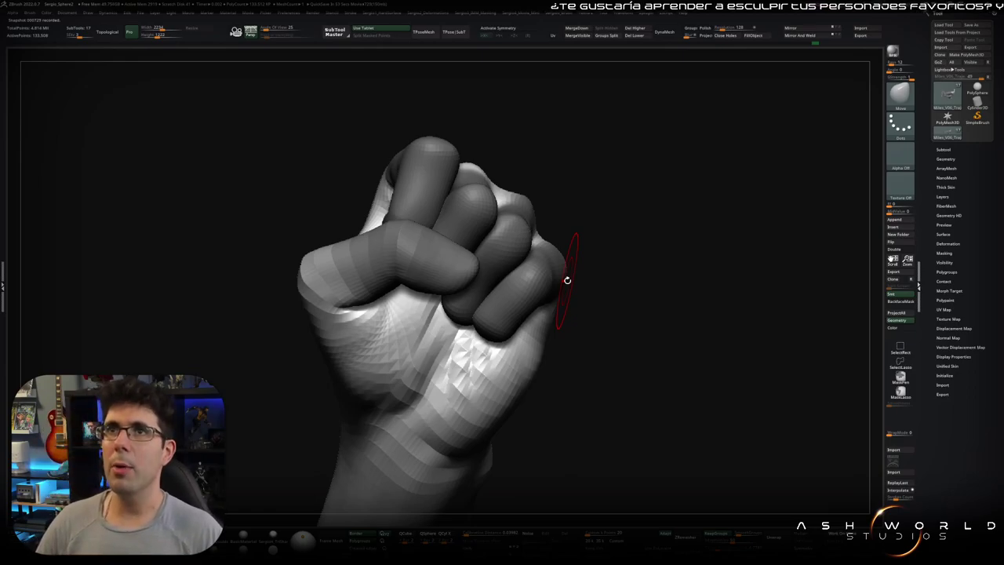
mouse_move(596, 275)
left_mouse_down()
mouse_move(625, 268)
mouse_move(623, 253)
left_mouse_up()
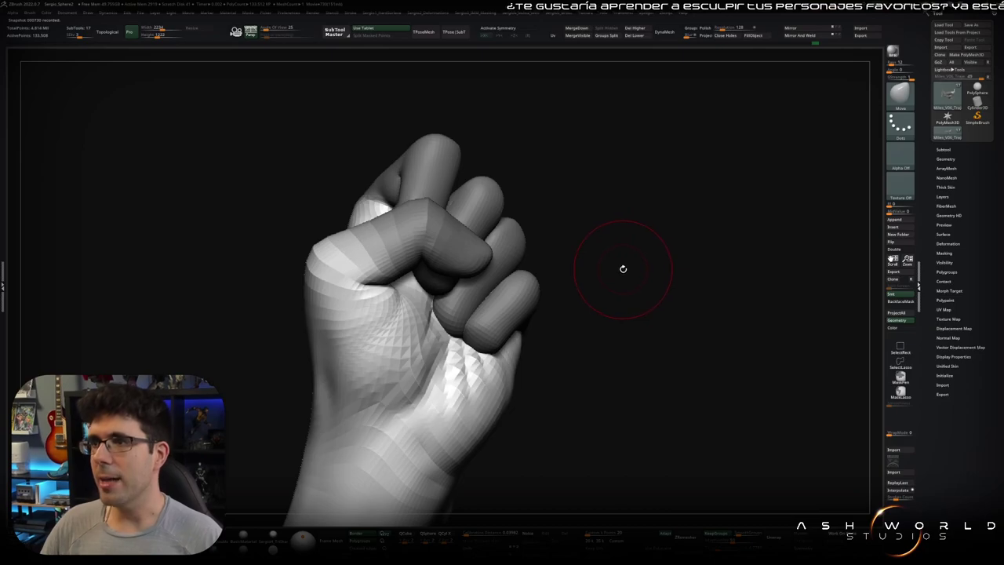
left_click_drag(634, 269, 628, 291)
mouse_move(574, 307)
left_mouse_down()
mouse_move(596, 278)
mouse_move(604, 298)
mouse_move(544, 302)
mouse_move(535, 319)
mouse_move(544, 321)
mouse_move(518, 298)
mouse_move(332, 237)
mouse_move(298, 180)
left_mouse_up()
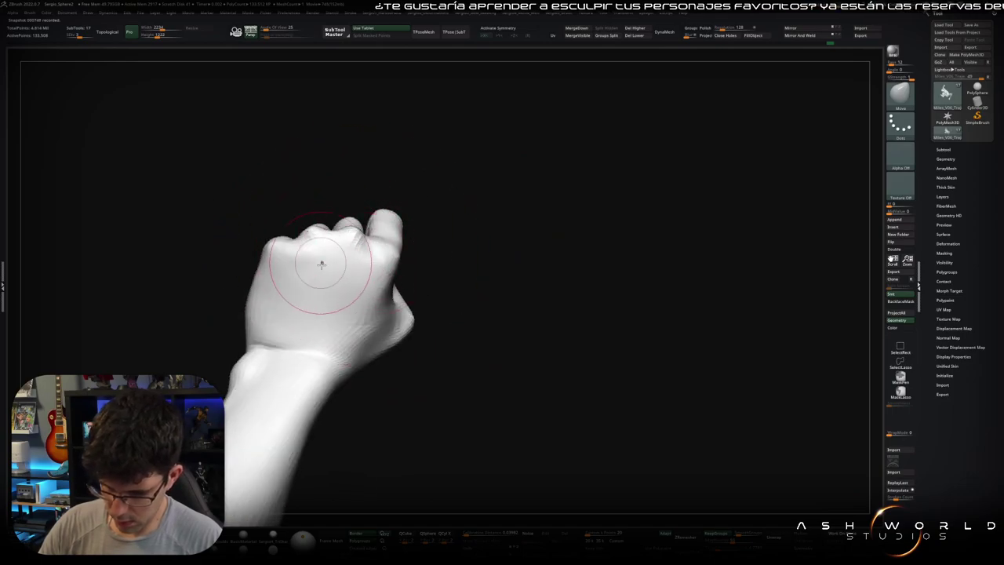
- Pull the fingers closer together and narrow the wrist with Move Topological
mouse_move(321, 263)
left_mouse_down()
mouse_move(263, 307)
mouse_move(257, 301)
mouse_move(298, 262)
mouse_move(274, 272)
mouse_move(281, 280)
mouse_move(287, 264)
left_mouse_up()
left_click_drag(296, 231, 282, 303)
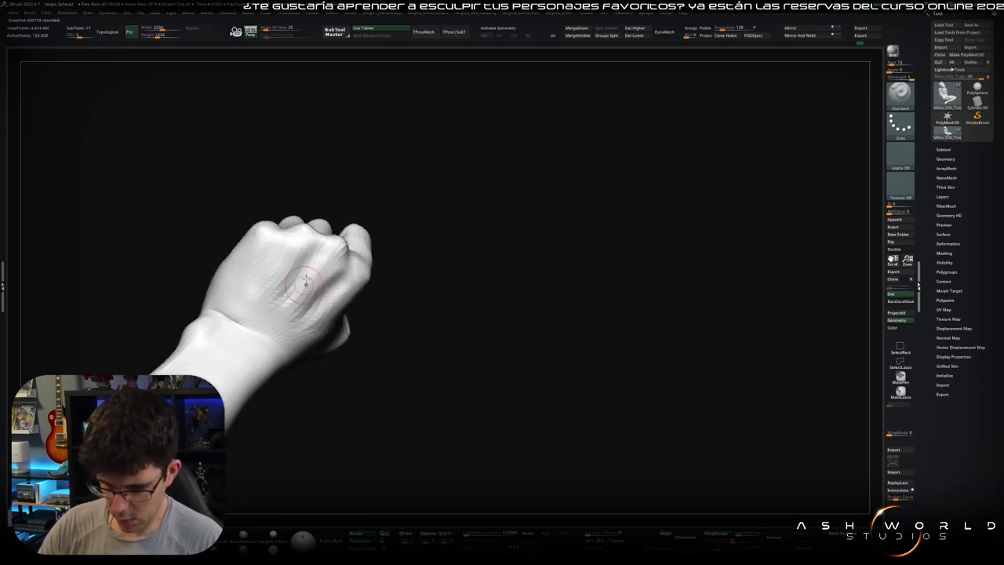
left_click_drag(275, 272, 286, 248)
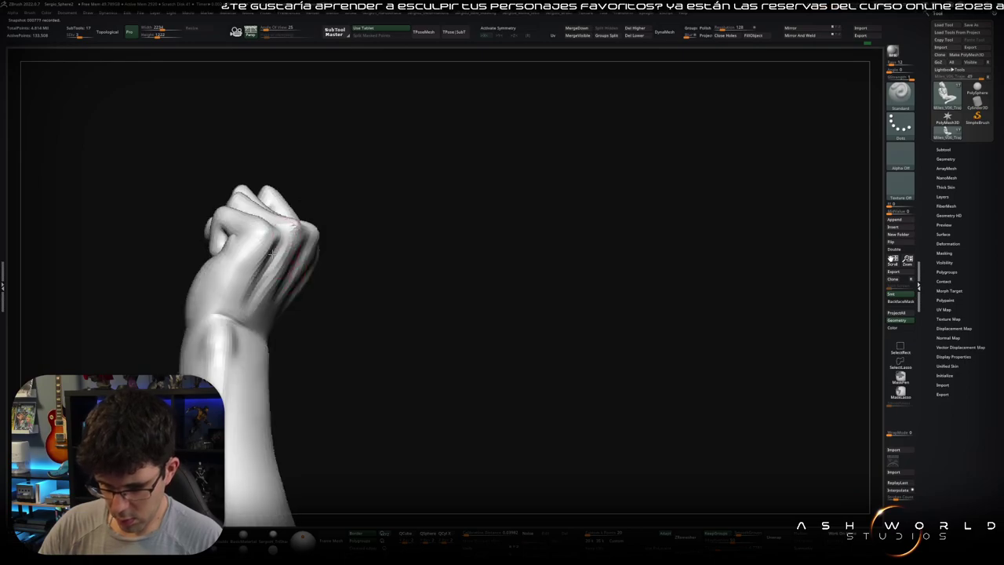
left_click_drag(317, 292, 276, 305)
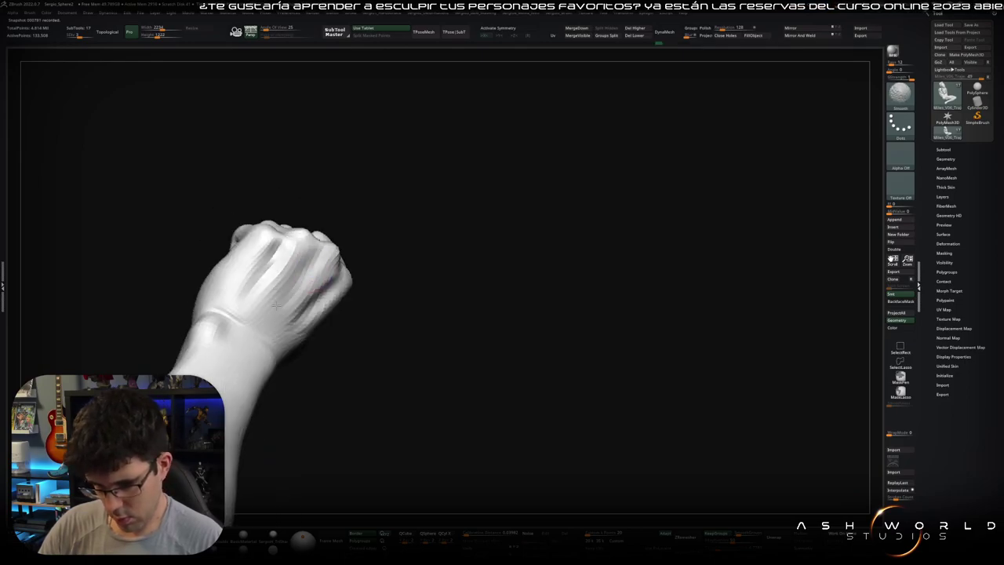
mouse_move(336, 296)
left_mouse_down()
mouse_move(359, 287)
mouse_move(327, 287)
mouse_move(330, 267)
left_mouse_up()
key("ctrl")
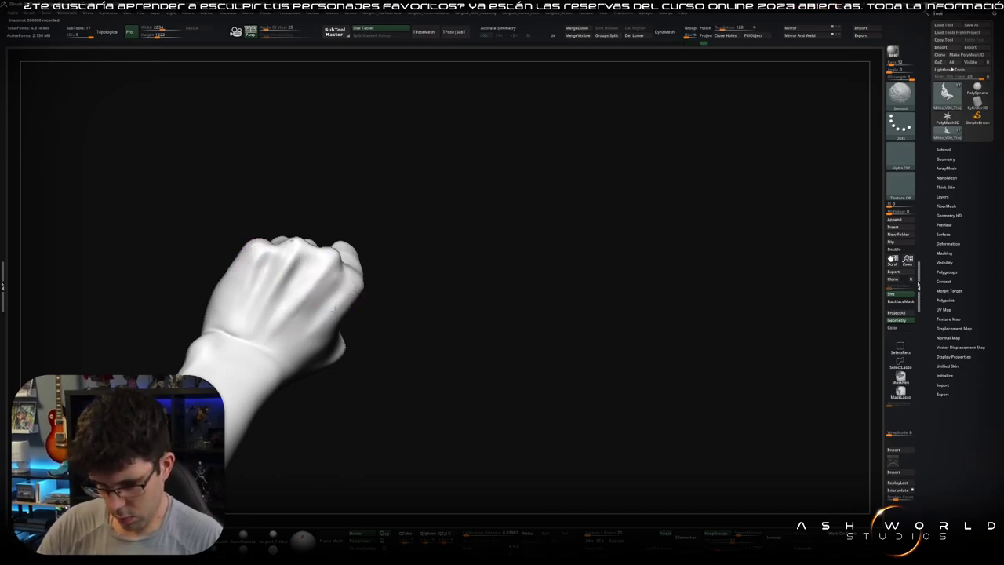
mouse_move(253, 287)
right_mouse_down()
mouse_move(231, 307)
mouse_move(225, 278)
mouse_move(210, 306)
right_mouse_up()
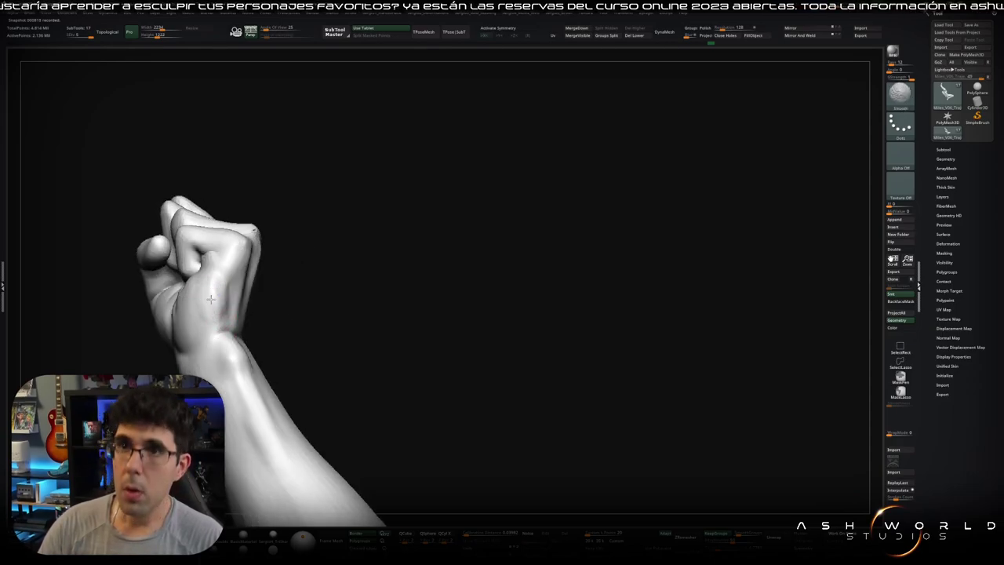
mouse_move(210, 297)
right_mouse_down()
mouse_move(212, 287)
mouse_move(233, 296)
mouse_move(267, 259)
mouse_move(327, 275)
mouse_move(294, 268)
right_mouse_up()
key("shift")
key("b")
key("m")
key("t")
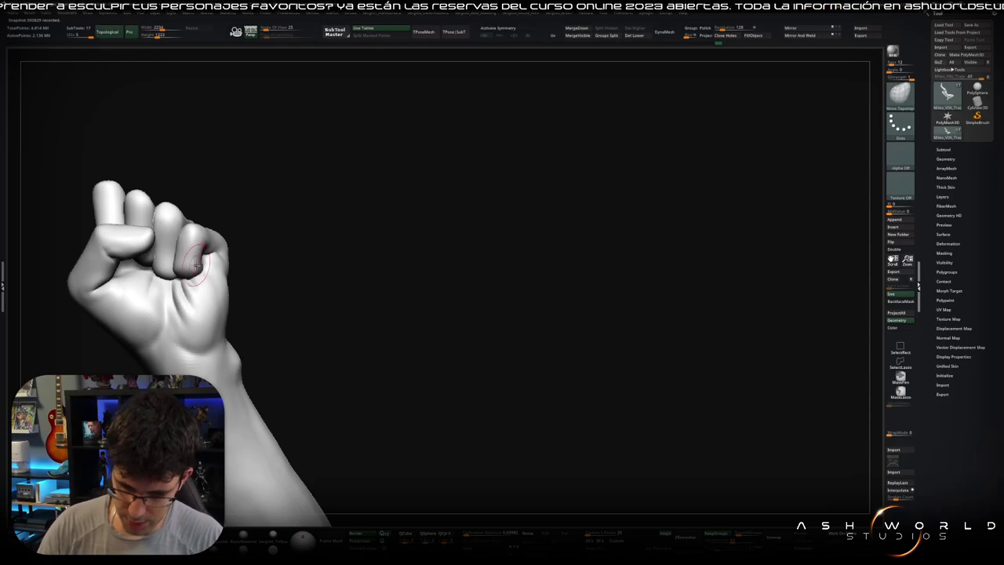
left_click_drag(191, 259, 171, 262)
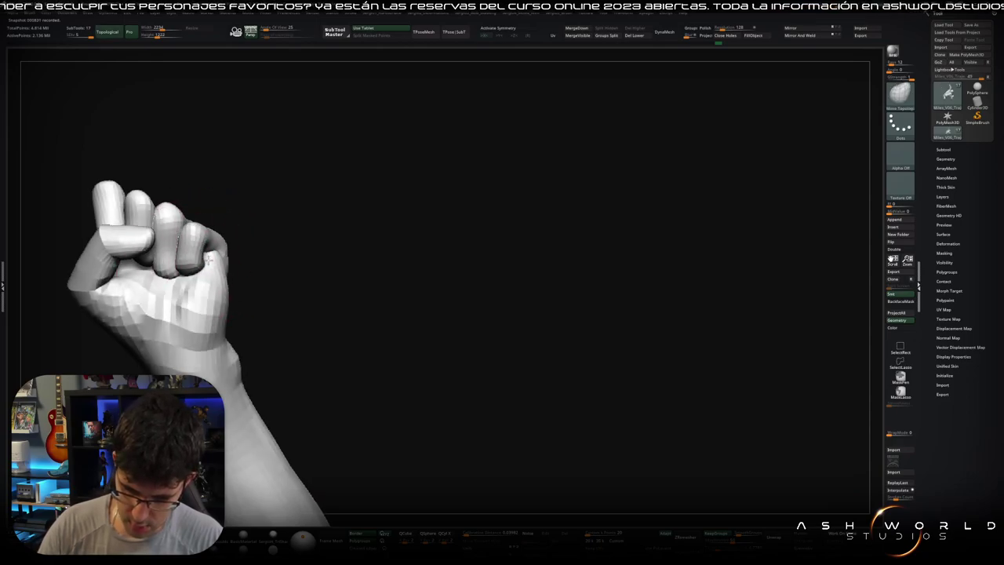
- Undo a trial finger stretch, then smooth the knuckles to soften the fist
mouse_move(174, 257)
right_mouse_down()
mouse_move(313, 196)
mouse_move(385, 186)
mouse_move(356, 179)
right_mouse_up()
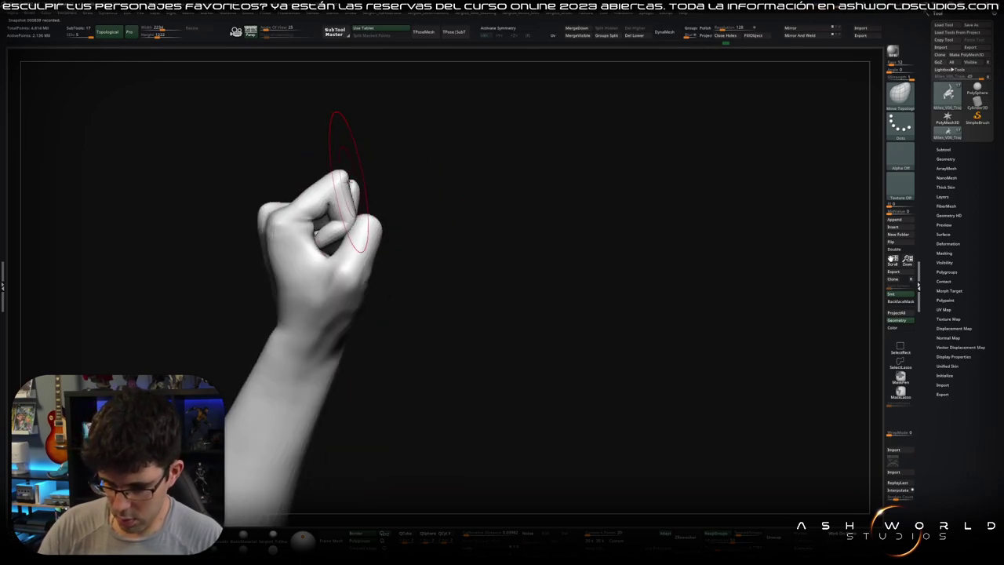
left_click_drag(349, 179, 372, 176)
key("ctrl+z")
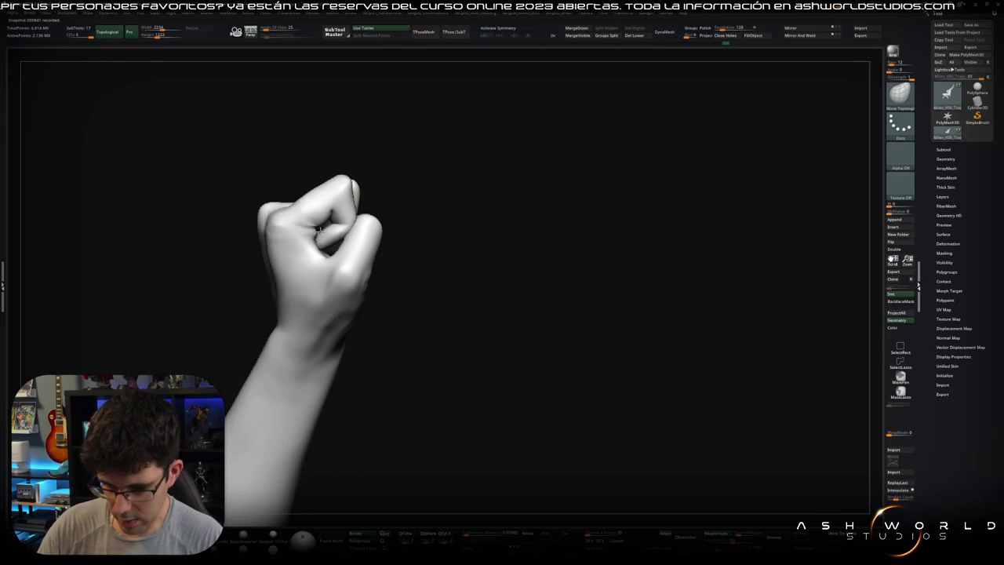
mouse_move(319, 227)
right_mouse_down()
mouse_move(297, 208)
mouse_move(354, 226)
right_mouse_up()
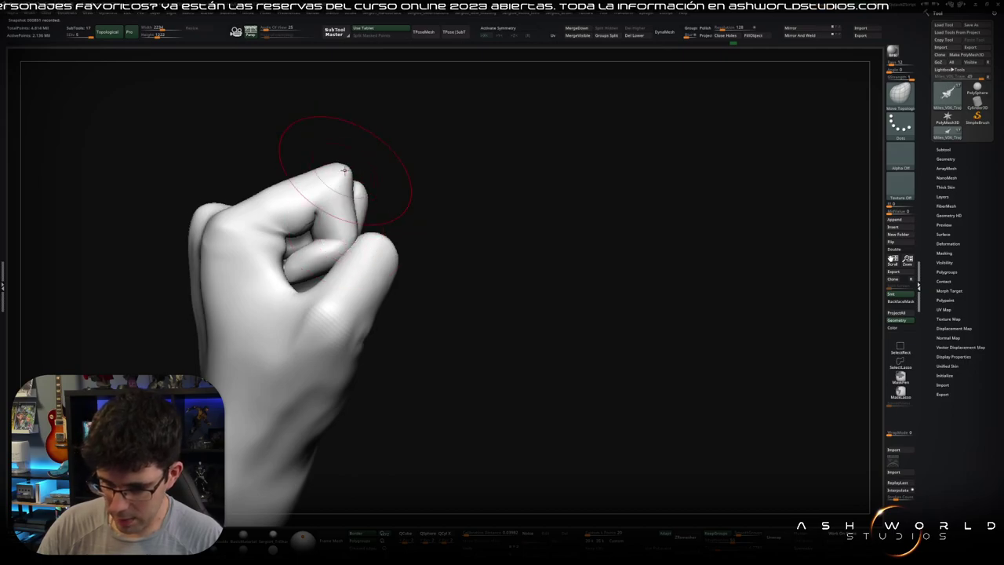
right_click_drag(343, 169, 323, 171)
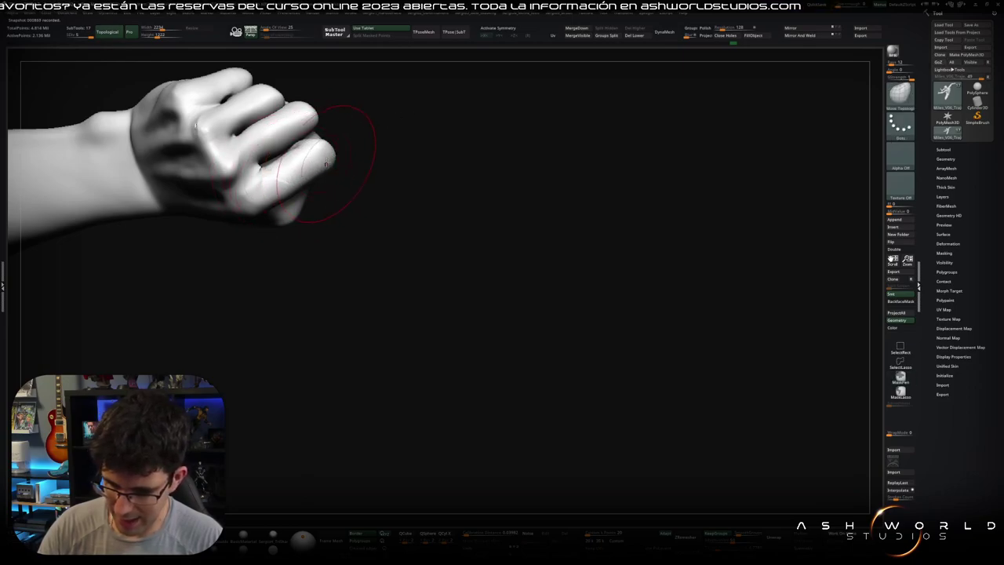
right_click_drag(305, 169, 312, 214)
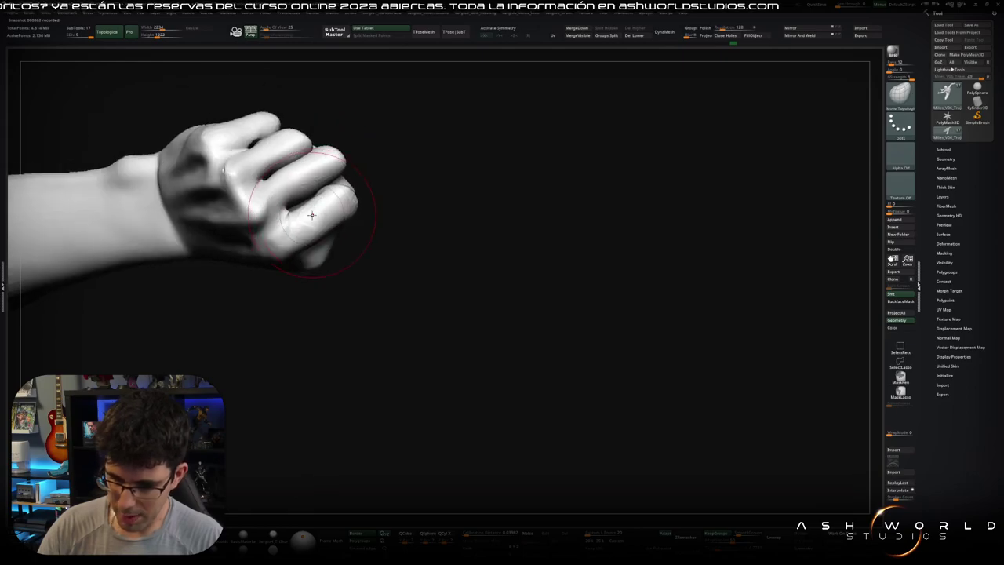
key("shift")
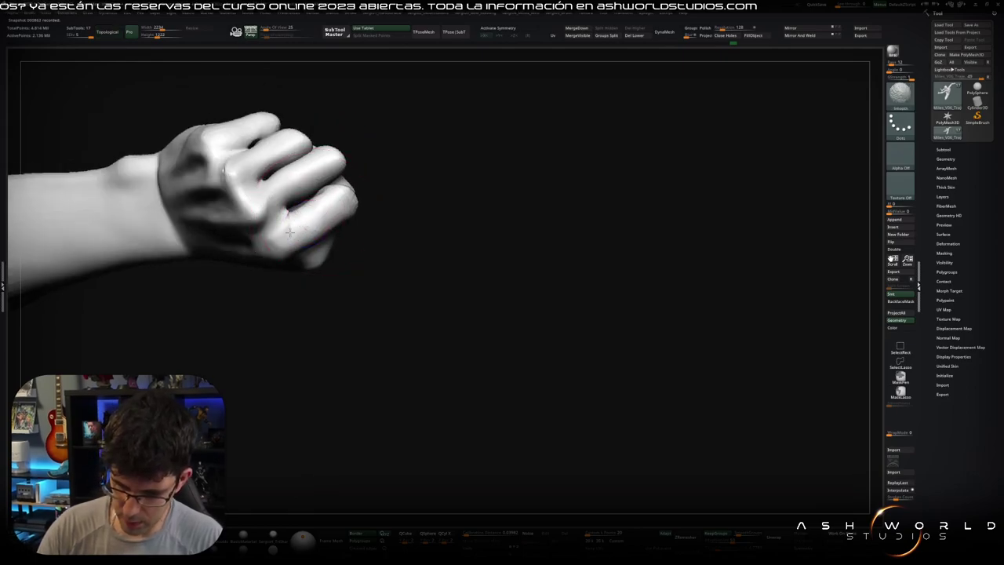
left_click_drag(286, 210, 251, 188, "shift")
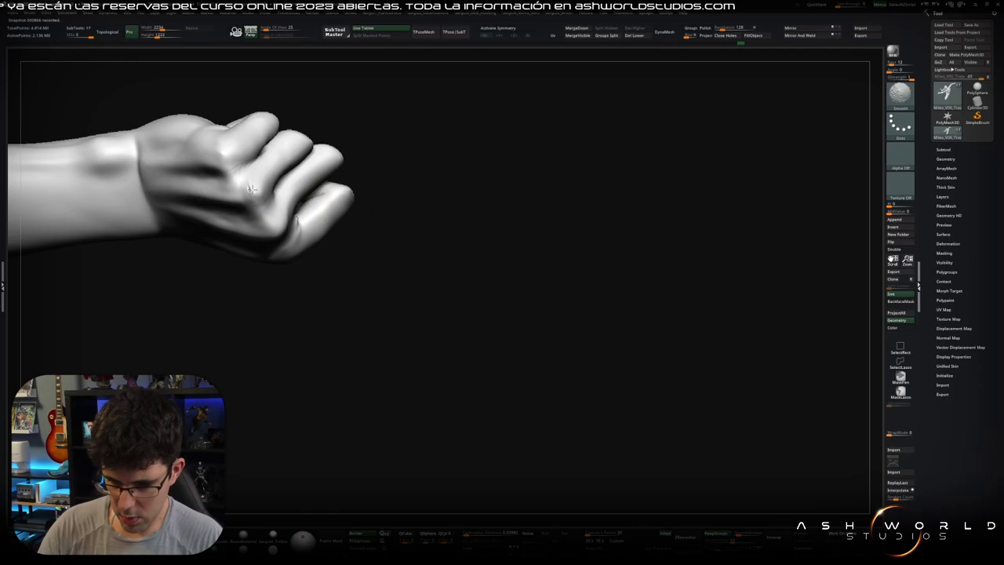
- Check the polygroup wireframe, then dent and reshape the knuckle creases with Move Topological
left_click_drag(366, 150, 395, 179)
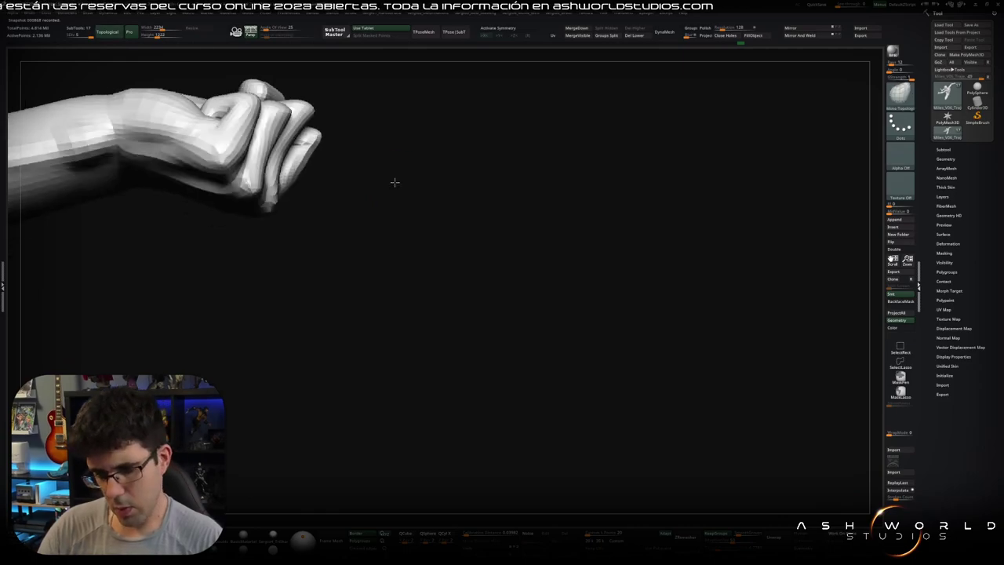
key("shift+f")
right_click_drag(395, 180, 293, 267, "ctrl")
mouse_move(292, 267)
left_mouse_down()
mouse_move(258, 197)
mouse_move(225, 280)
left_mouse_up()
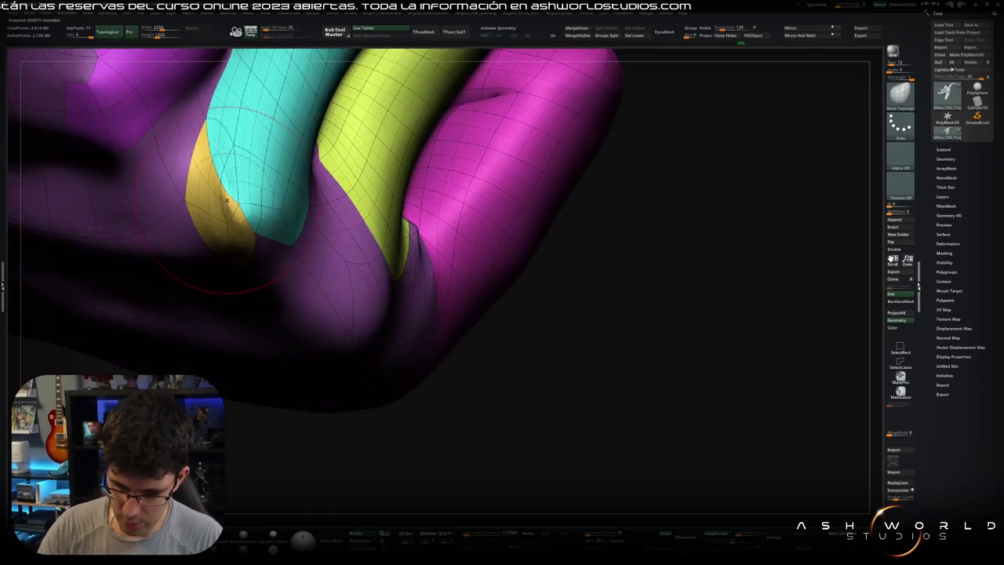
key("shift+f")
key("b")
key("m")
key("t")
right_click_drag(265, 247, 295, 162, "ctrl")
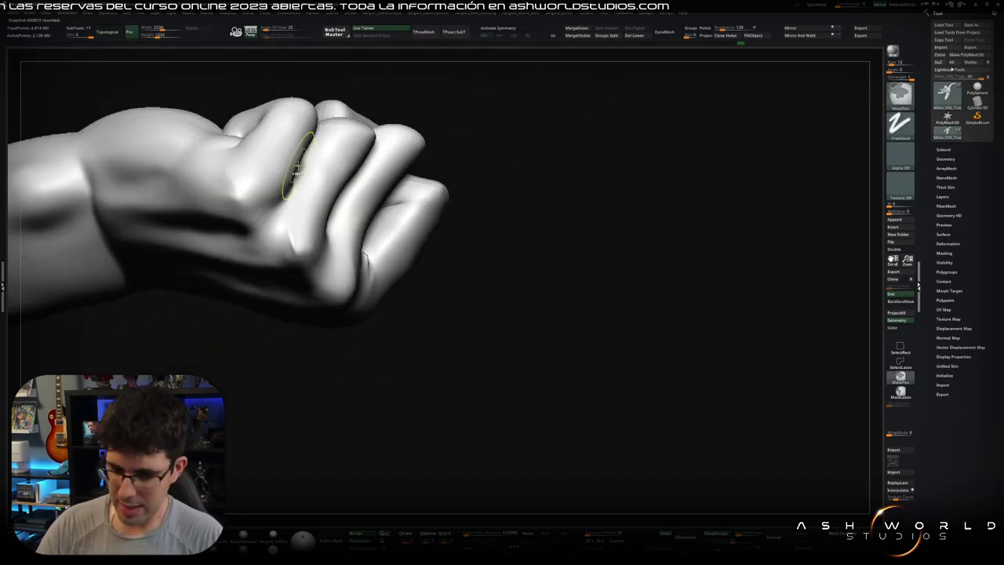
mouse_move(459, 193)
left_mouse_down()
mouse_move(478, 161)
mouse_move(513, 178)
mouse_move(373, 211)
mouse_move(381, 168)
left_mouse_up()
key("b")
key("m")
key("v")
key("b")
key("m")
key("t")
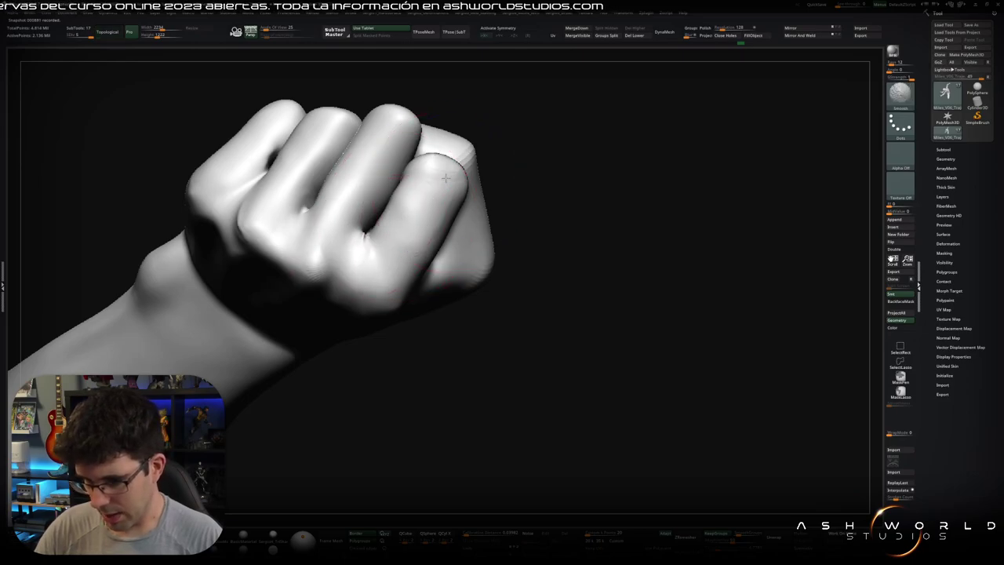
left_click_drag(365, 238, 371, 213)
mouse_move(509, 235)
left_mouse_down()
mouse_move(335, 197)
mouse_move(306, 202)
left_mouse_up()
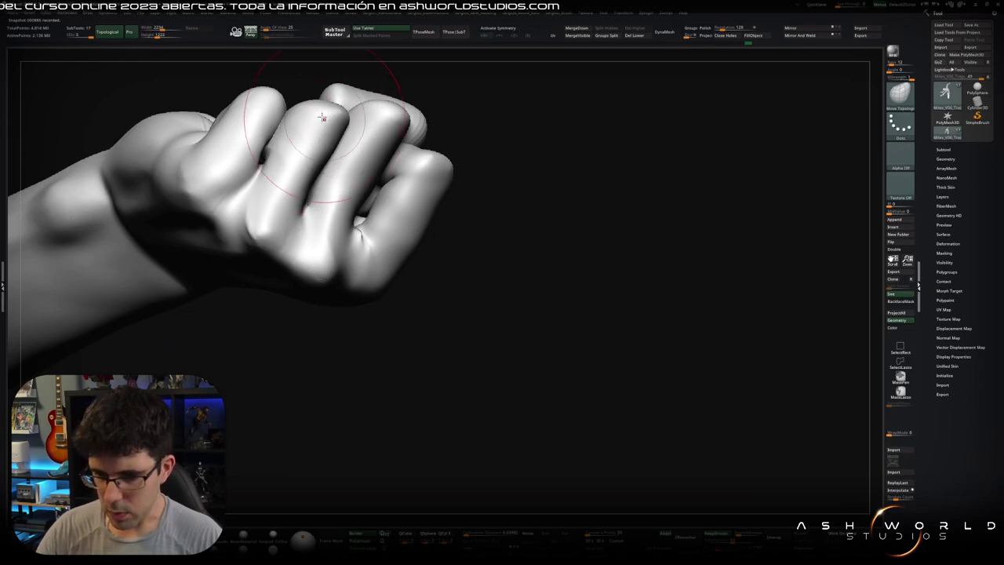
- Orbit over the knuckles and isolate a small piece of the hand mesh
right_click_drag(337, 113, 319, 179)
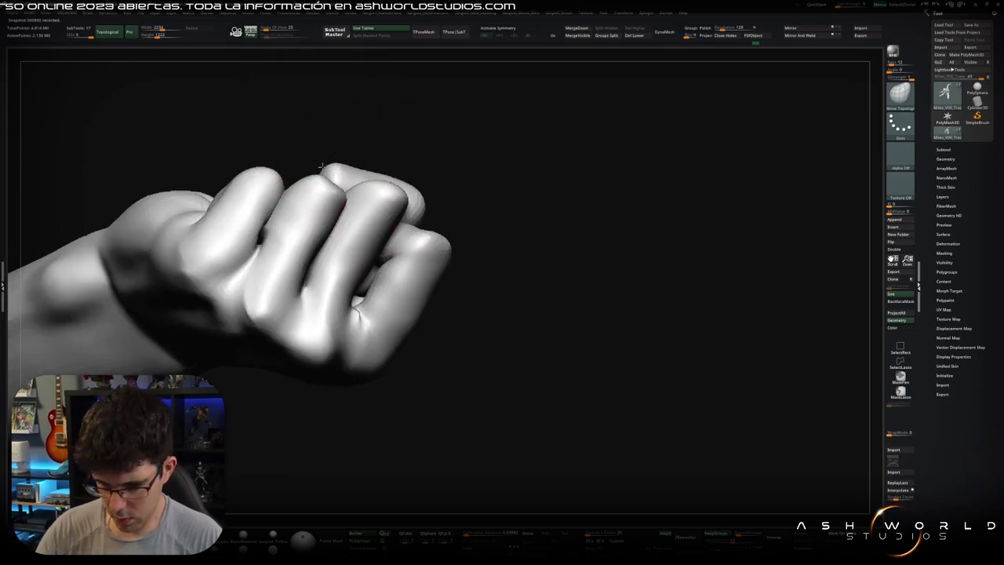
right_click_drag(390, 183, 387, 161)
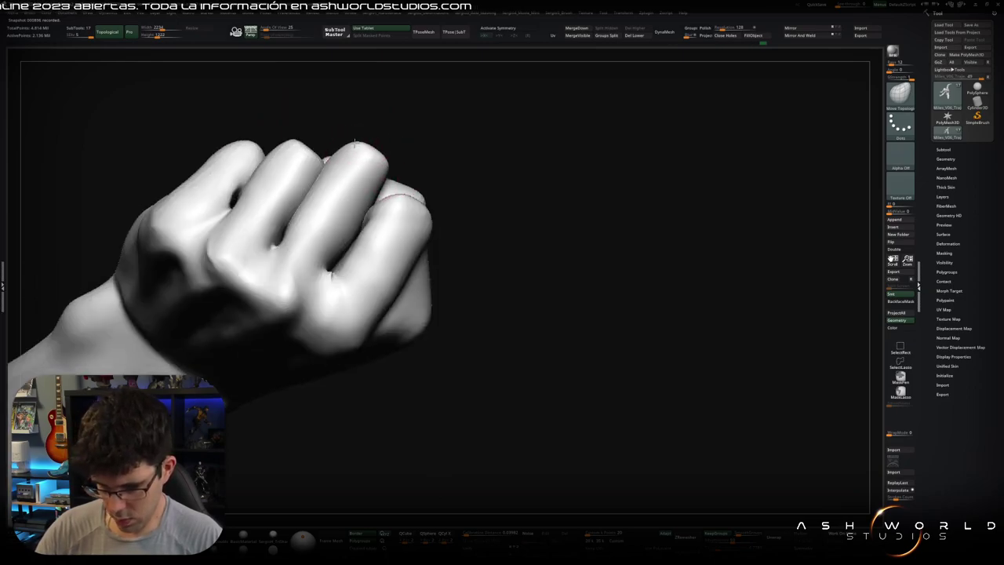
right_click_drag(279, 160, 269, 168)
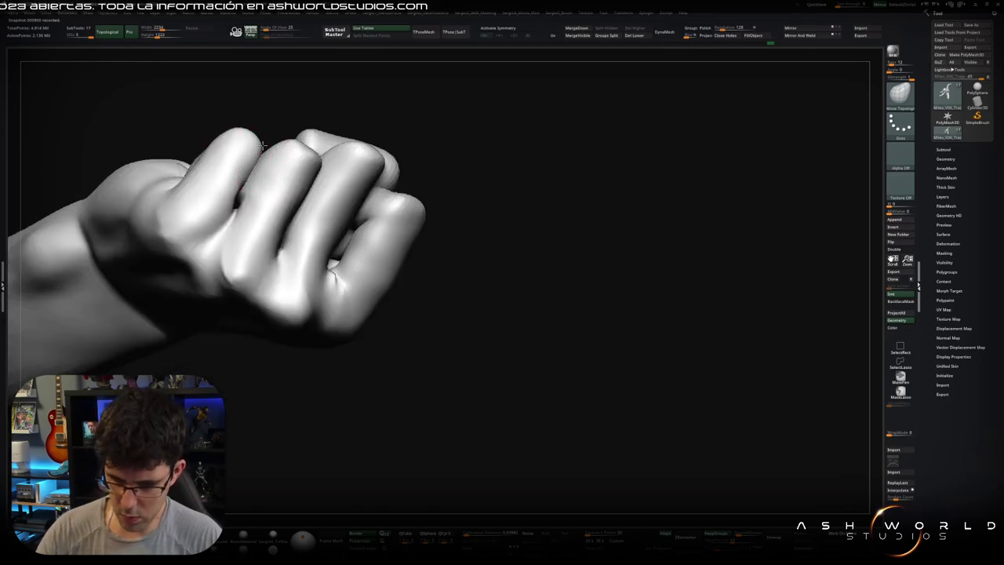
right_click_drag(250, 146, 285, 204)
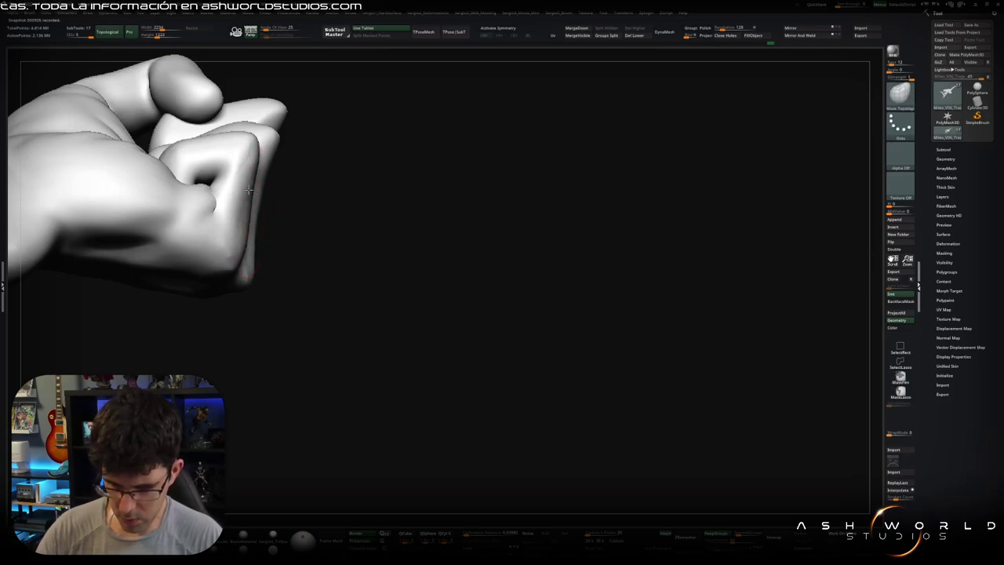
right_click_drag(263, 202, 298, 204)
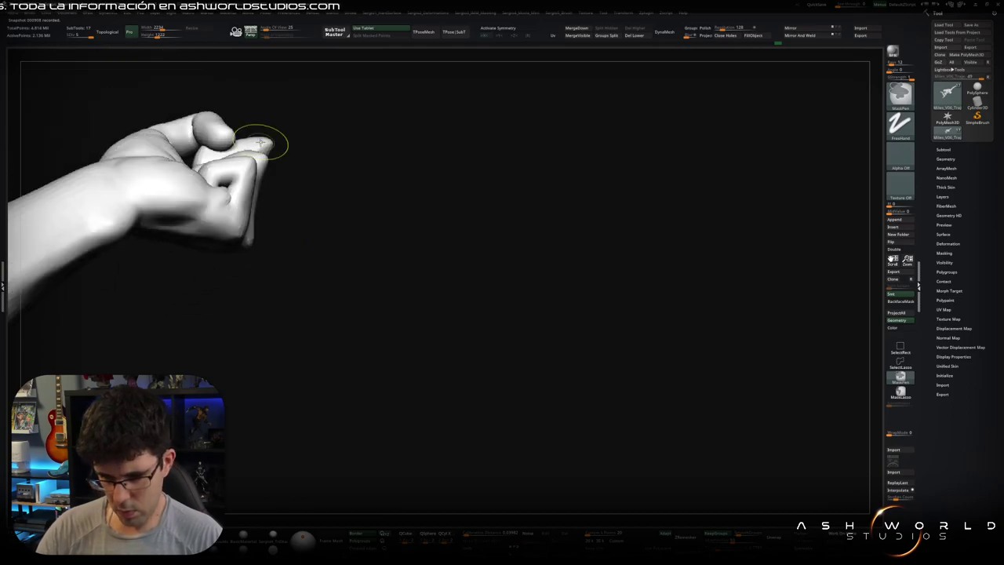
mouse_move(316, 155)
left_mouse_down()
mouse_move(406, 228)
mouse_move(415, 146)
mouse_move(297, 372)
left_mouse_up()
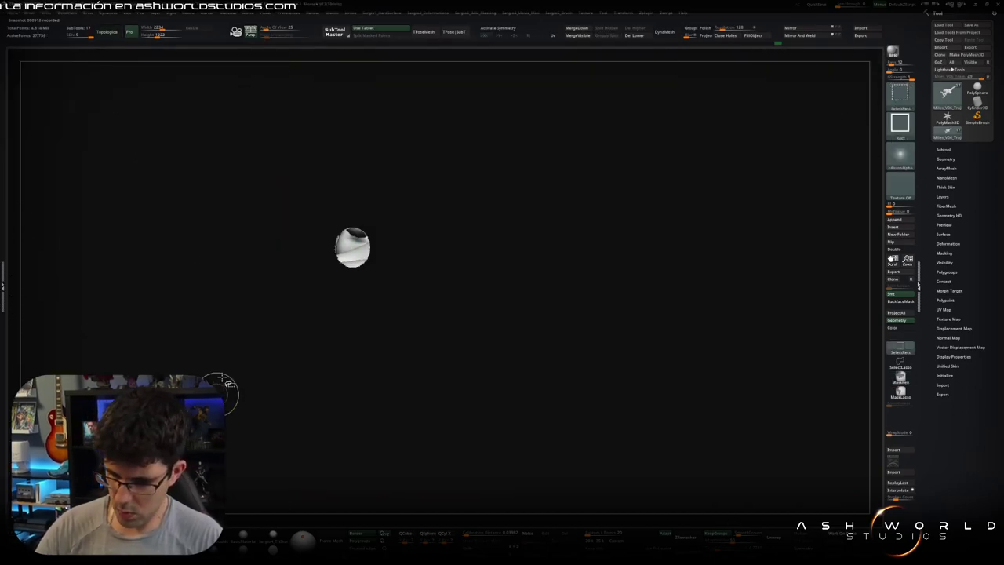
- Unhide the full hand, set the brush alpha to Alpha Off, and orbit around the fist
left_click(224, 379, "ctrl+shift")
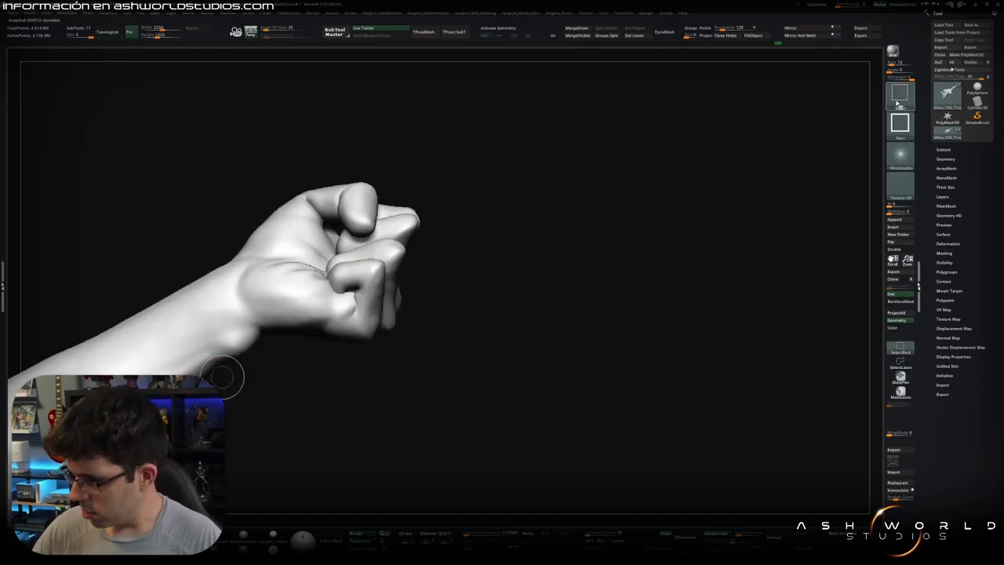
left_click(900, 155)
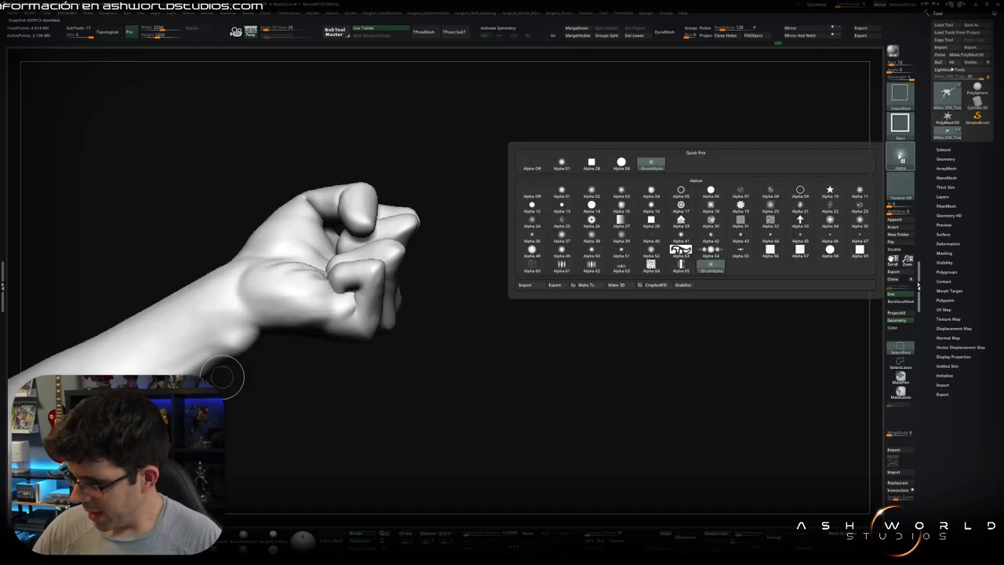
left_click(532, 165)
mouse_move(476, 131)
left_mouse_down("ctrl+shift")
mouse_move(259, 398)
mouse_move(194, 428)
left_mouse_up("ctrl+shift")
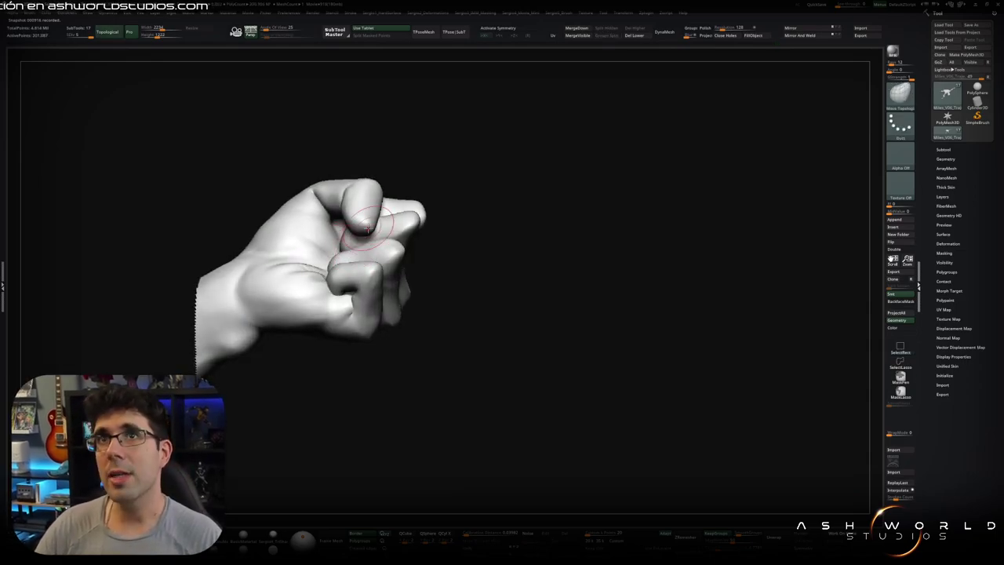
mouse_move(475, 195)
left_mouse_down()
mouse_move(430, 180)
mouse_move(381, 225)
left_mouse_up()
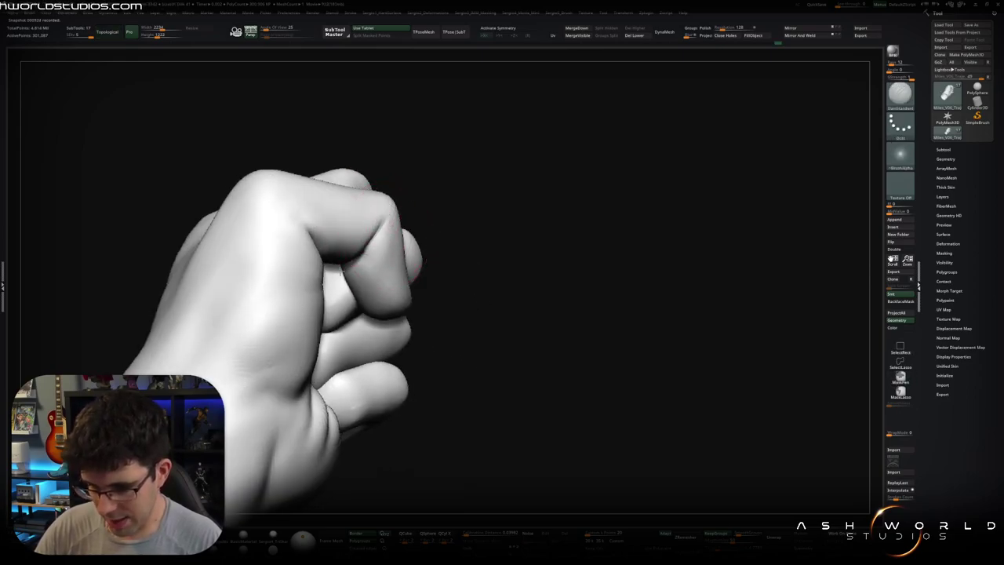
mouse_move(341, 270)
right_mouse_down()
mouse_move(324, 238)
mouse_move(491, 240)
mouse_move(356, 222)
right_mouse_up()
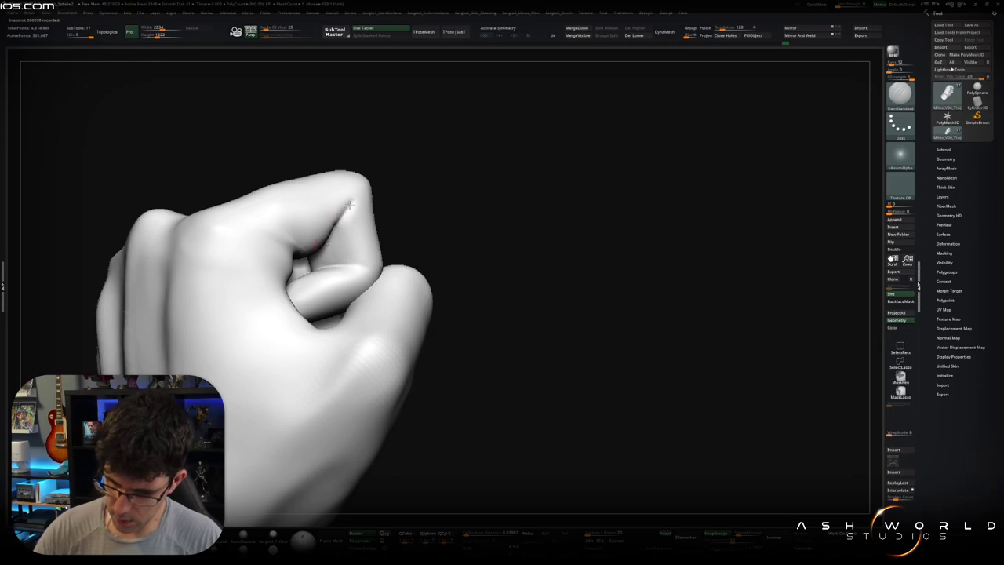
mouse_move(295, 231)
right_mouse_down()
mouse_move(287, 224)
mouse_move(296, 261)
mouse_move(411, 245)
mouse_move(352, 210)
mouse_move(360, 197)
mouse_move(323, 182)
right_mouse_up()
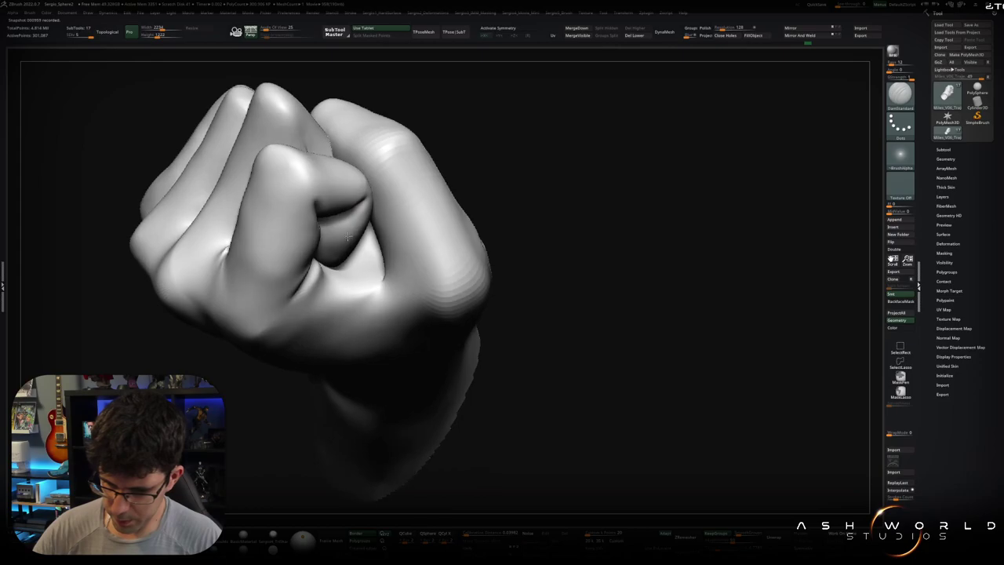
- Build up a knuckle bump with the Clay brush and smooth the knuckle surface
key("b")
key("c")
key("l")
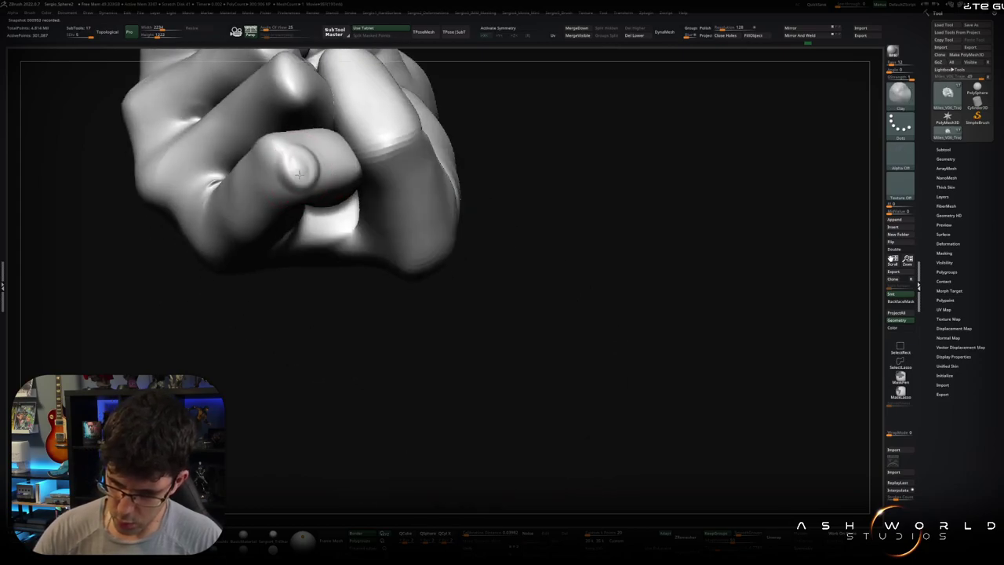
right_click_drag(293, 160, 308, 156)
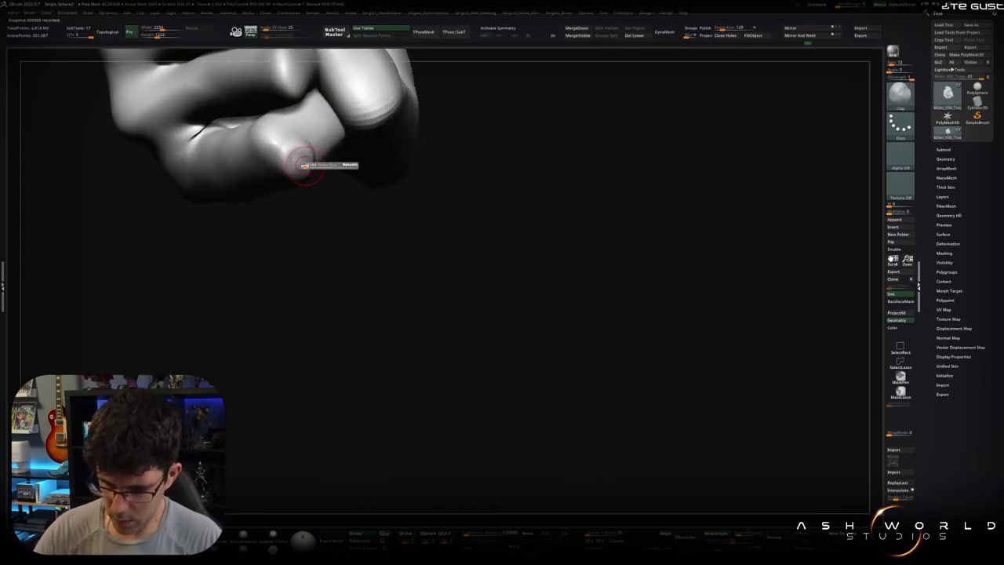
key("space")
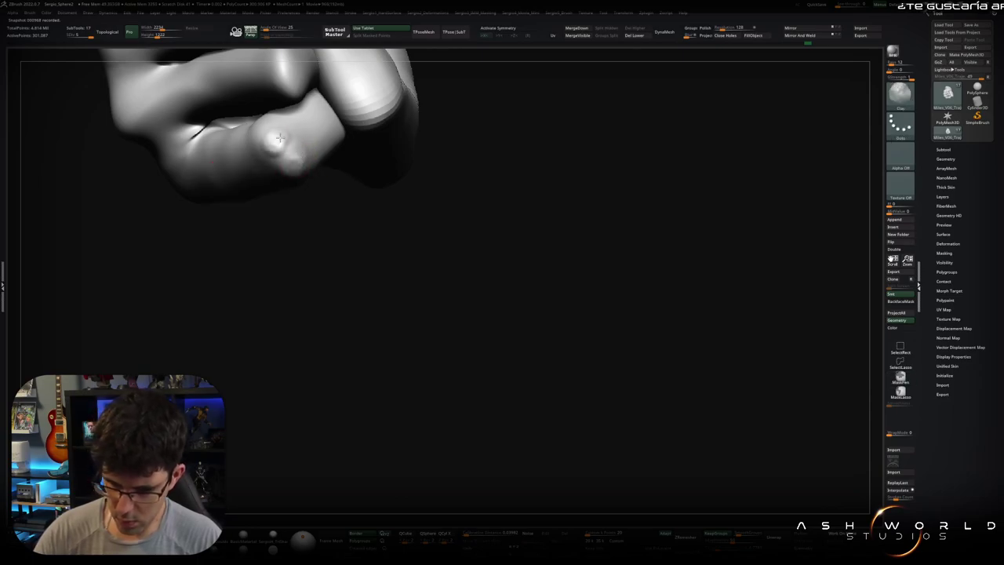
left_click_drag(279, 138, 287, 130)
right_click_drag(305, 161, 253, 160)
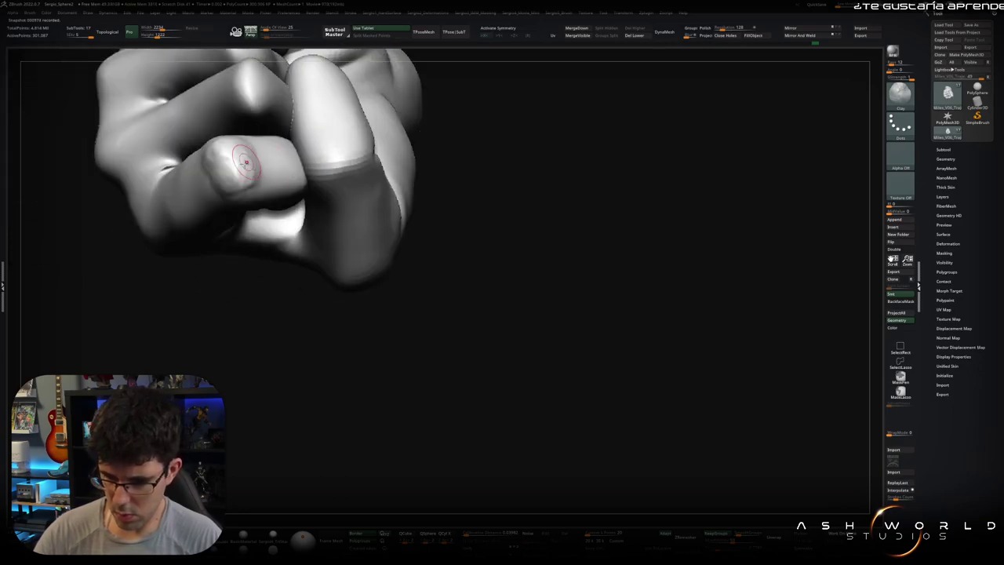
mouse_move(230, 200)
right_mouse_down()
mouse_move(271, 156)
mouse_move(253, 194)
right_mouse_up()
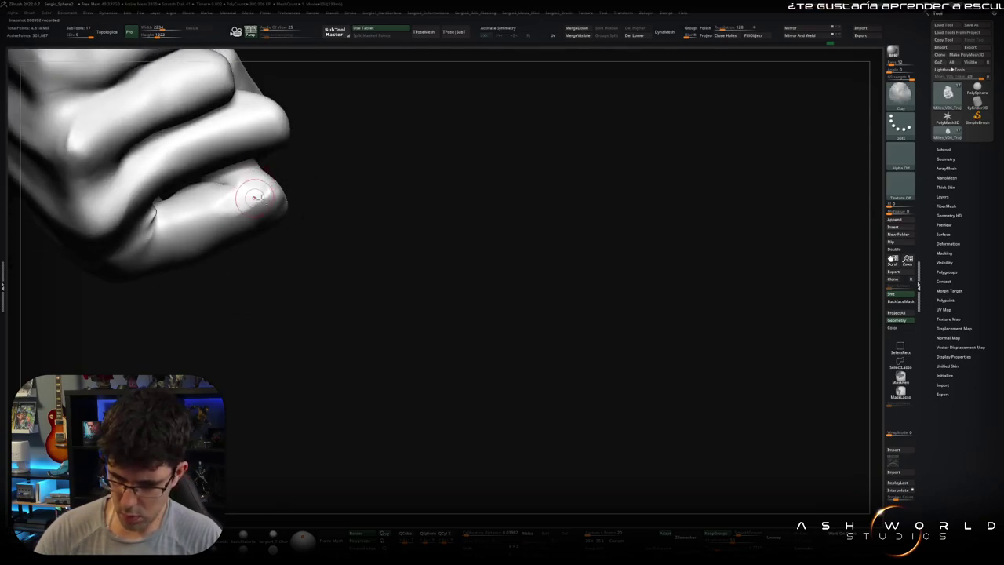
left_click_drag(255, 182, 229, 211, "shift")
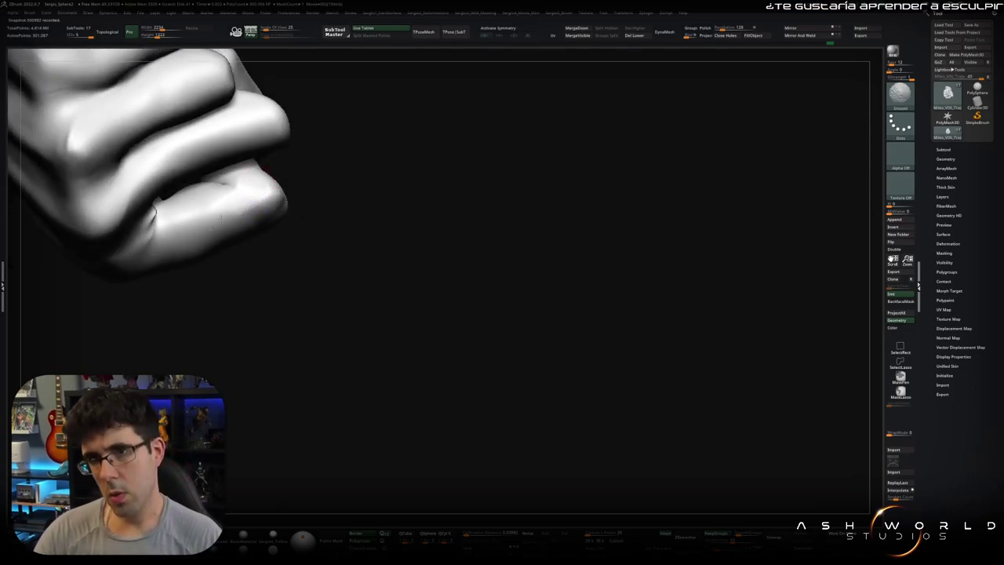
- Raise the middle knuckle further, then smooth it into the back of the hand
mouse_move(267, 182)
right_mouse_down()
mouse_move(377, 153)
mouse_move(336, 157)
mouse_move(255, 229)
right_mouse_up()
mouse_move(396, 173)
right_mouse_down()
mouse_move(381, 148)
mouse_move(430, 152)
mouse_move(418, 251)
mouse_move(391, 235)
mouse_move(314, 224)
right_mouse_up()
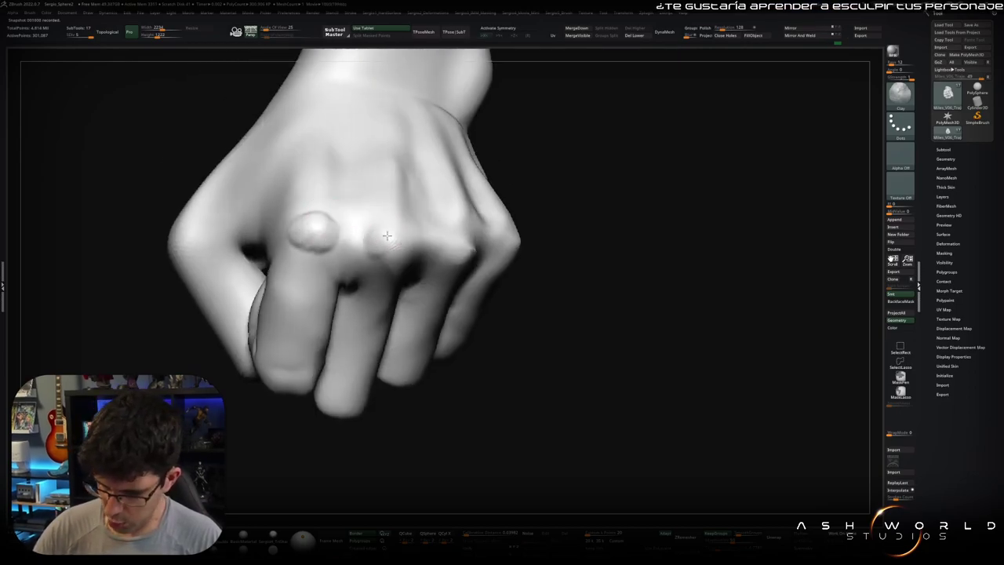
right_click_drag(387, 235, 401, 202)
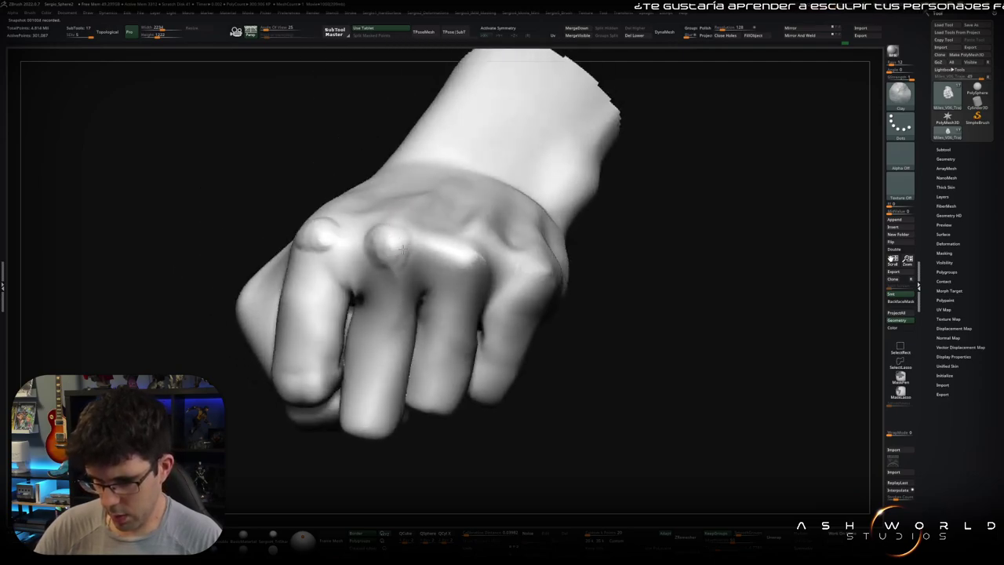
right_click_drag(385, 240, 377, 238)
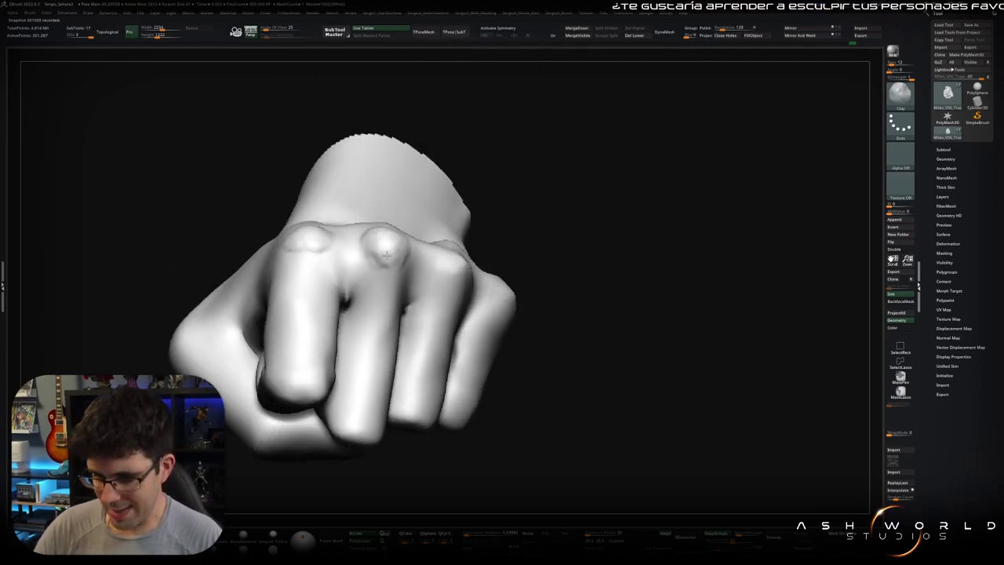
left_click_drag(385, 266, 373, 315)
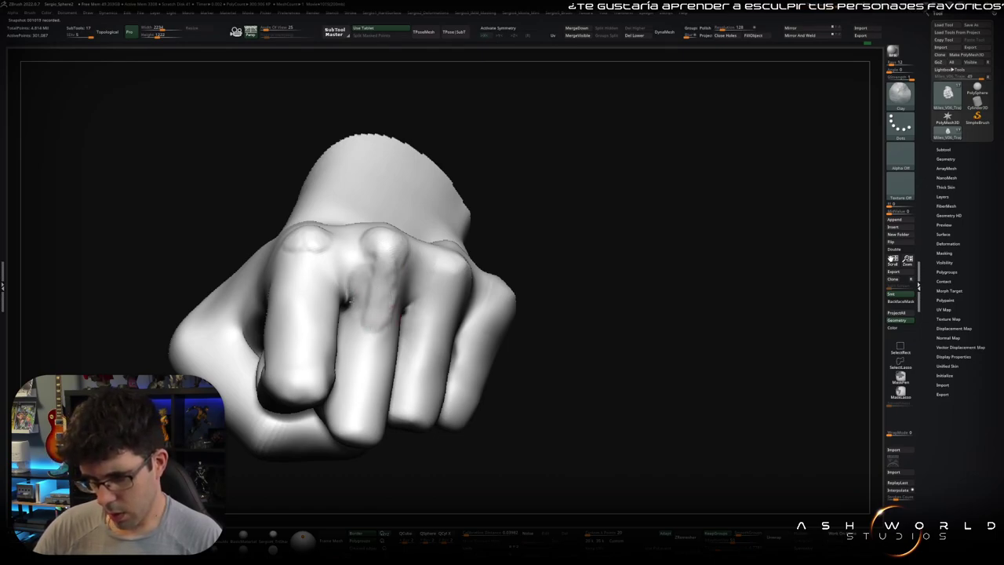
key("shift")
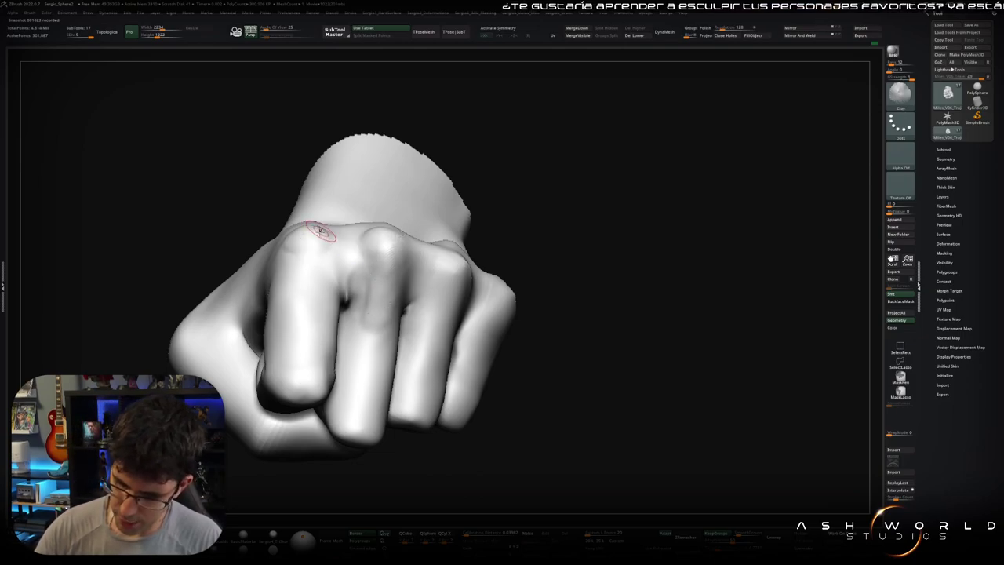
right_click_drag(295, 248, 314, 214)
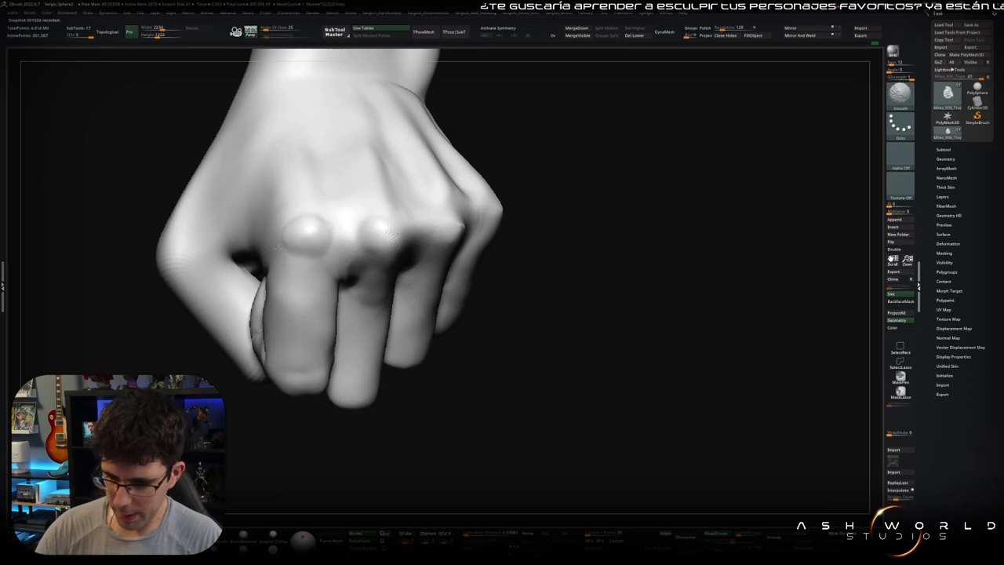
right_click_drag(278, 247, 330, 193)
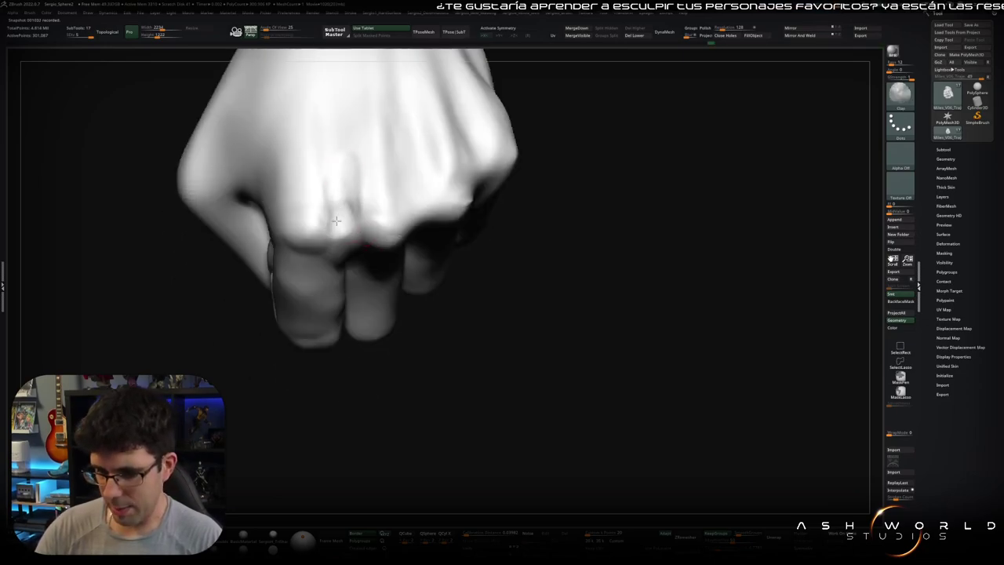
- Pick the Standard brush and turn the fist to show more of its back
right_click(362, 177)
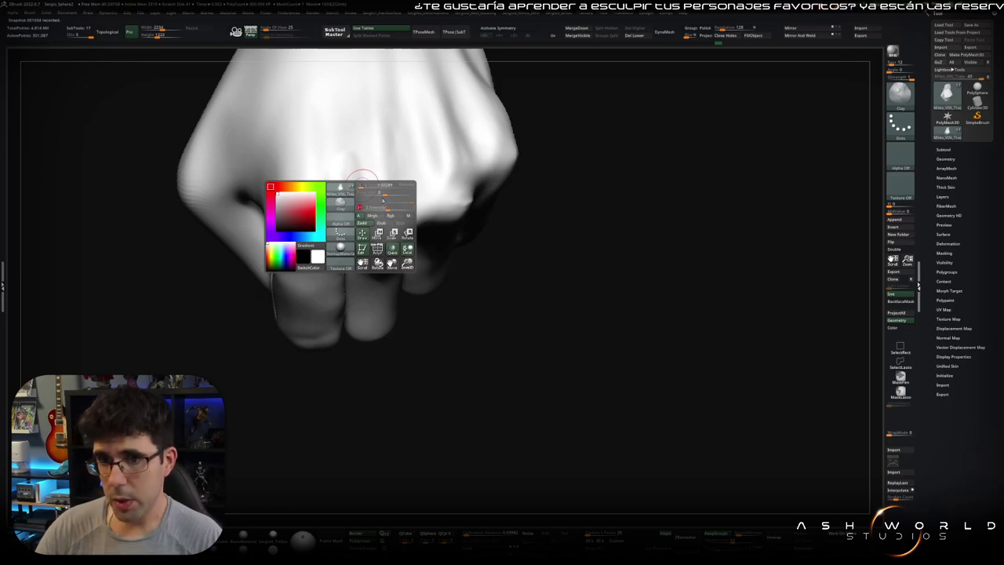
key("b")
key("s")
key("t")
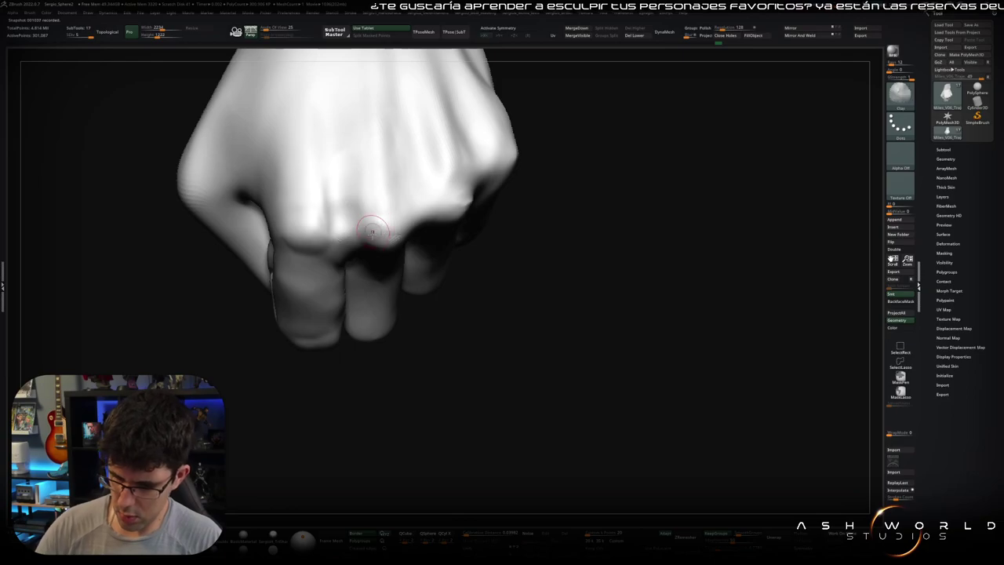
mouse_move(372, 231)
right_mouse_down()
mouse_move(351, 250)
mouse_move(359, 291)
right_mouse_up()
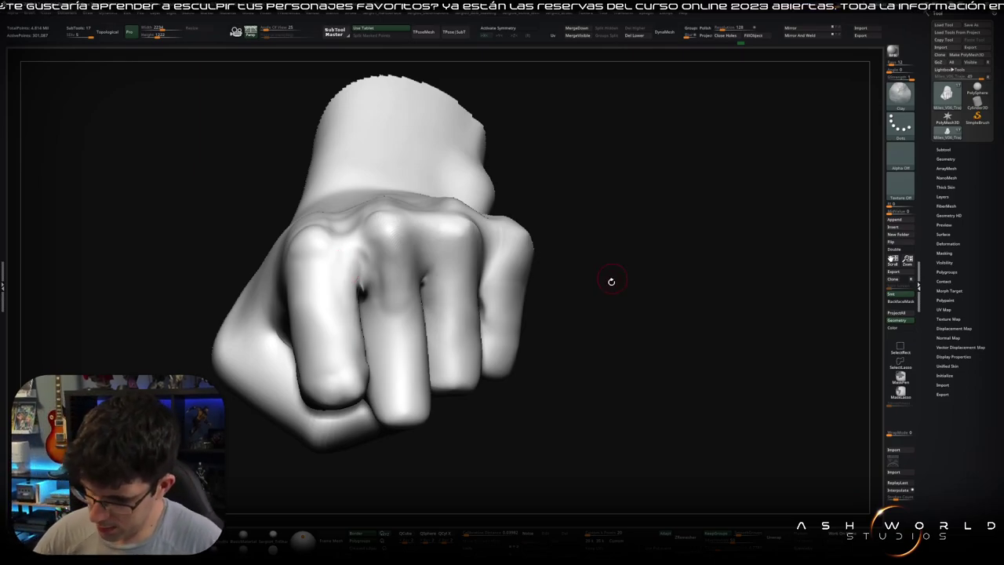
- Mark the knuckle, smooth the middle knuckle and finger, and reshape the left finger
mouse_move(609, 280)
left_mouse_down()
mouse_move(591, 257)
mouse_move(519, 218)
left_mouse_up()
left_click_drag(489, 275, 494, 242)
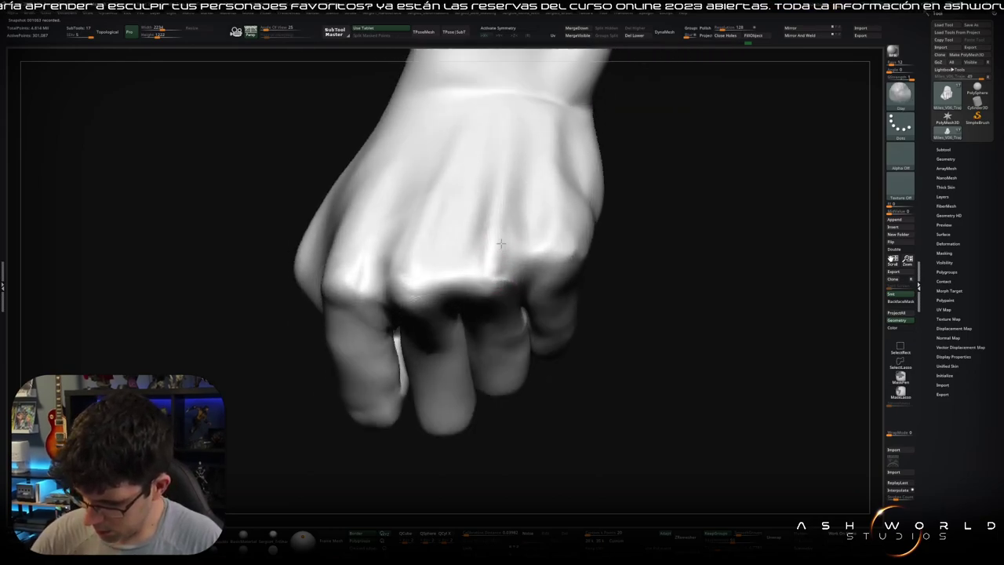
mouse_move(482, 267)
right_mouse_down()
mouse_move(494, 269)
mouse_move(464, 193)
mouse_move(441, 208)
mouse_move(424, 201)
right_mouse_up()
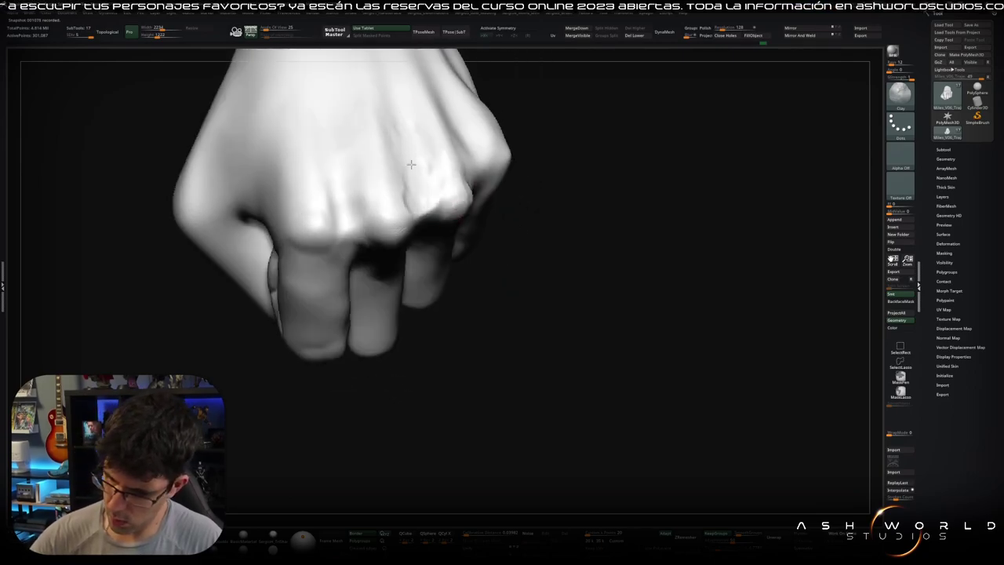
key("shift")
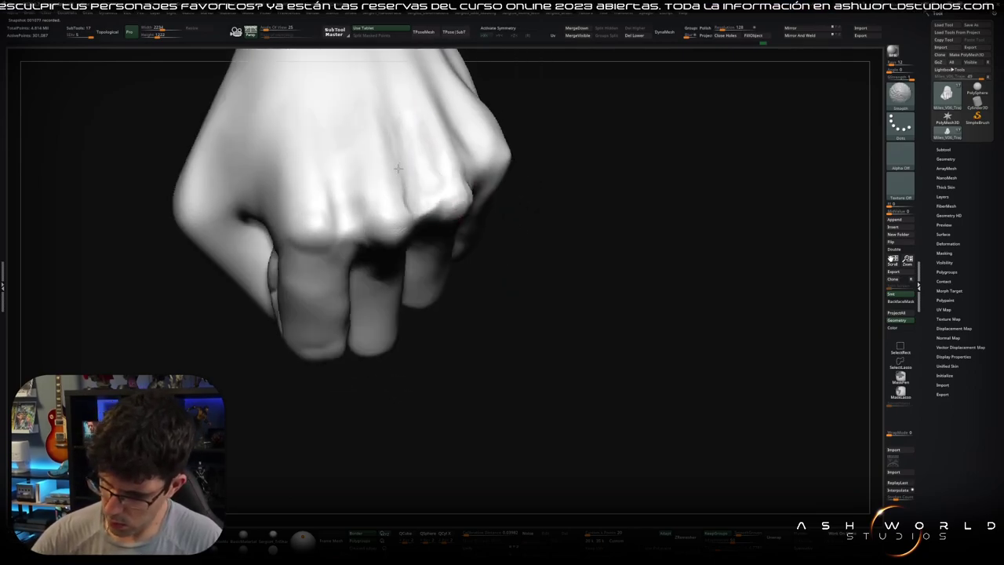
mouse_move(469, 176)
right_mouse_down()
mouse_move(467, 190)
mouse_move(462, 179)
right_mouse_up()
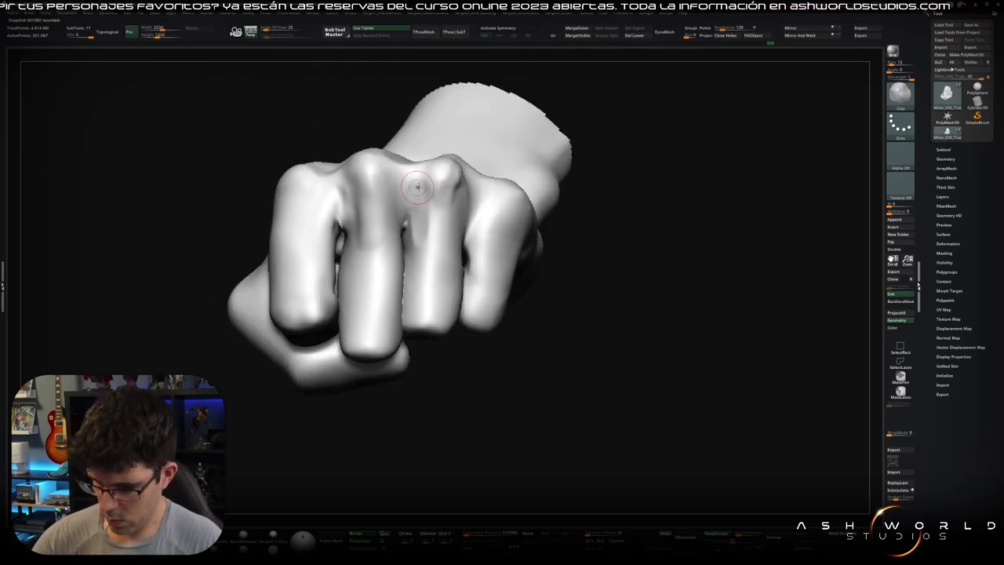
left_click_drag(415, 200, 418, 251, "shift")
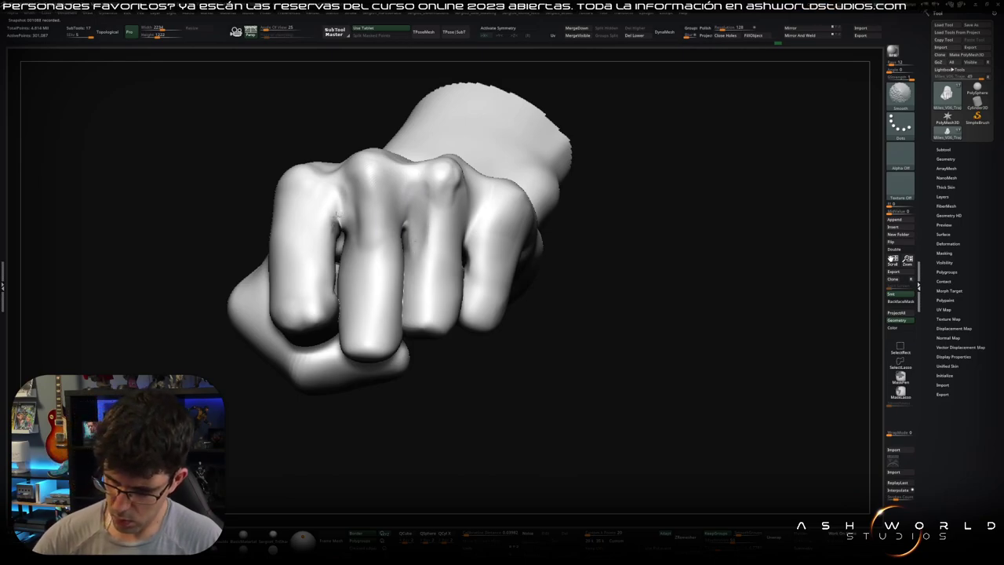
right_click_drag(343, 205, 325, 222)
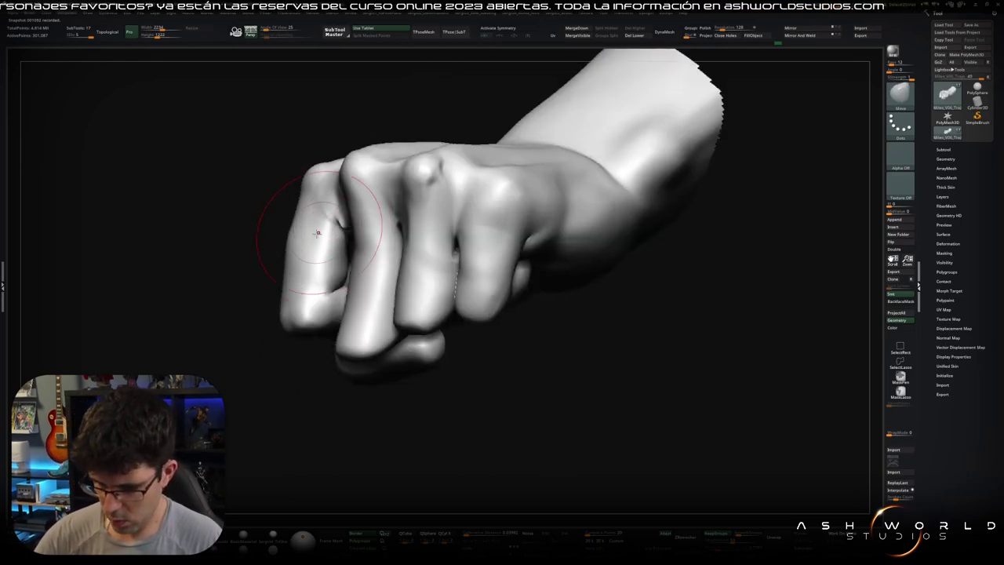
left_click_drag(269, 212, 303, 245, "shift")
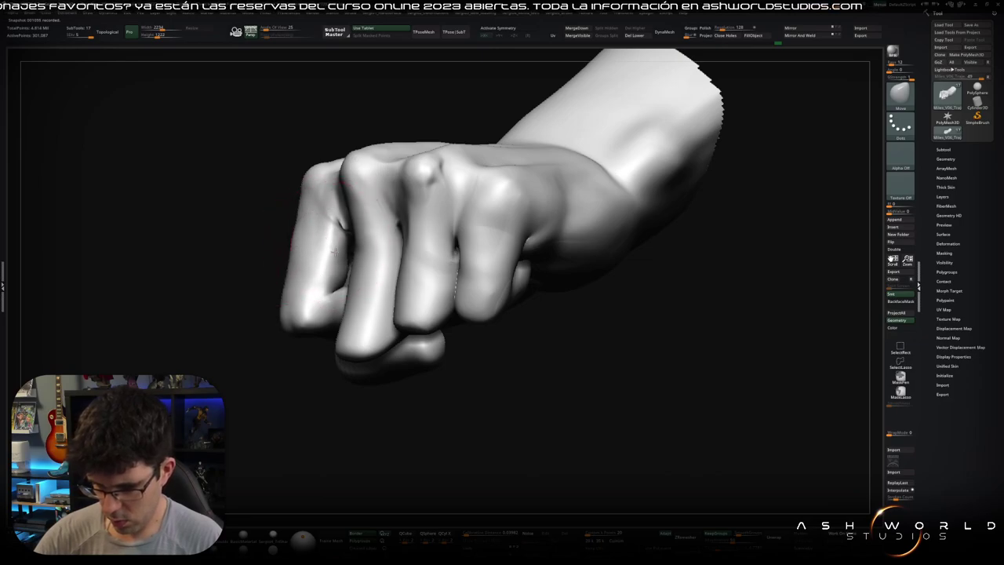
- Rotate to a frontal view of the fingers and pick the Inflat brush
mouse_move(292, 242)
right_mouse_down()
mouse_move(343, 179)
mouse_move(393, 209)
mouse_move(366, 249)
mouse_move(368, 225)
mouse_move(298, 244)
right_mouse_up()
right_click_drag(363, 221, 361, 231)
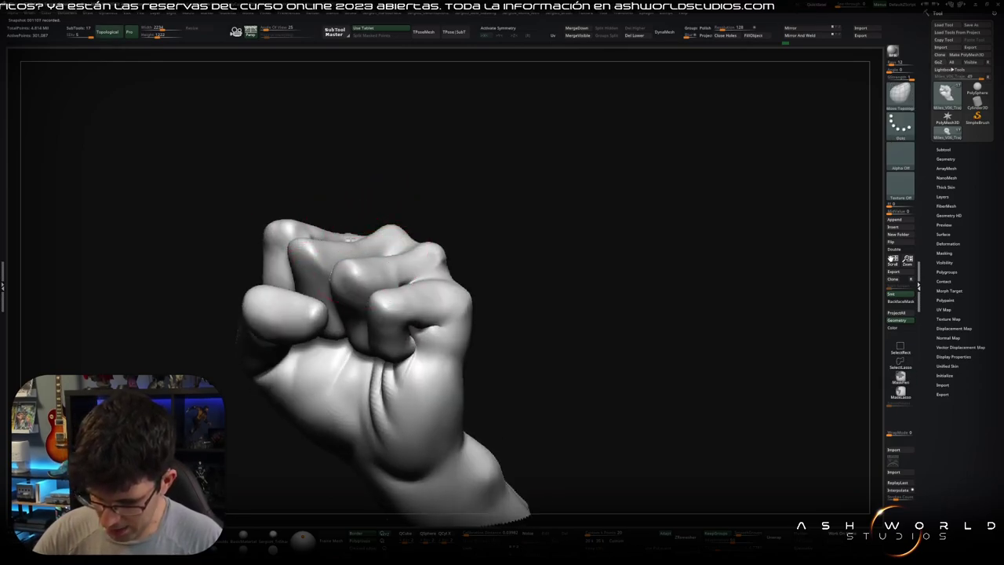
mouse_move(366, 230)
right_mouse_down()
mouse_move(391, 257)
mouse_move(367, 227)
mouse_move(391, 193)
right_mouse_up()
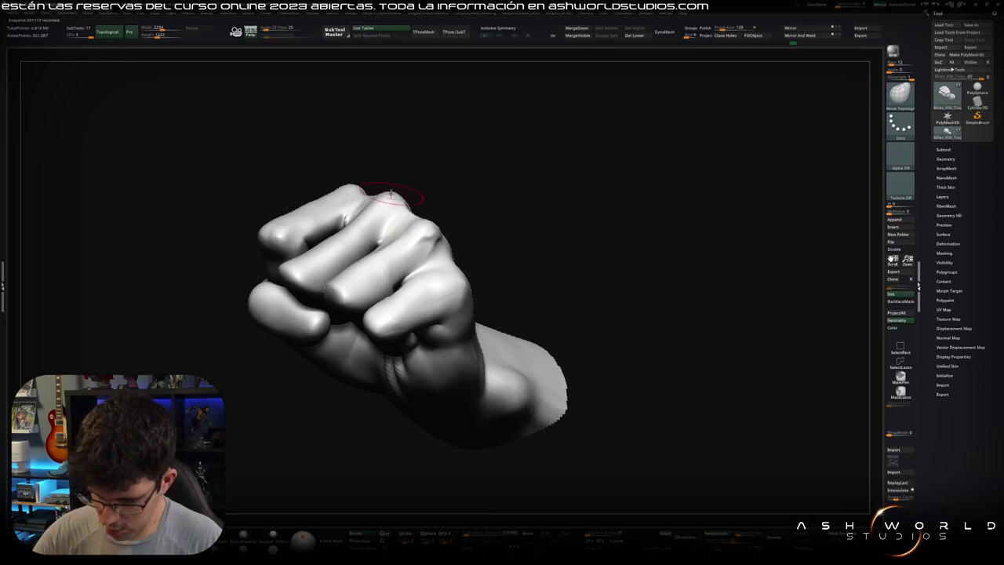
mouse_move(291, 271)
right_mouse_down()
mouse_move(320, 246)
mouse_move(291, 278)
right_mouse_up()
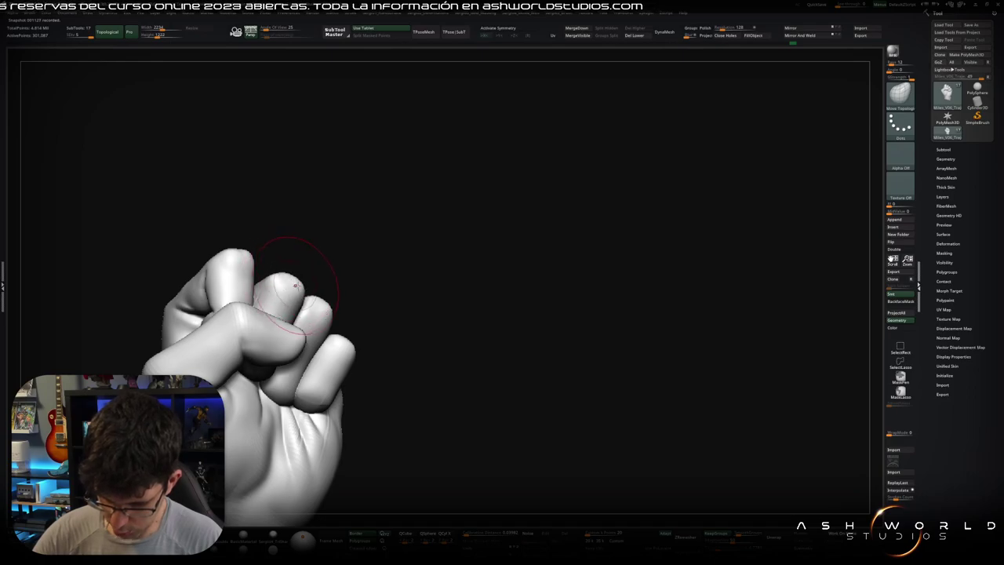
right_click_drag(344, 330, 332, 340)
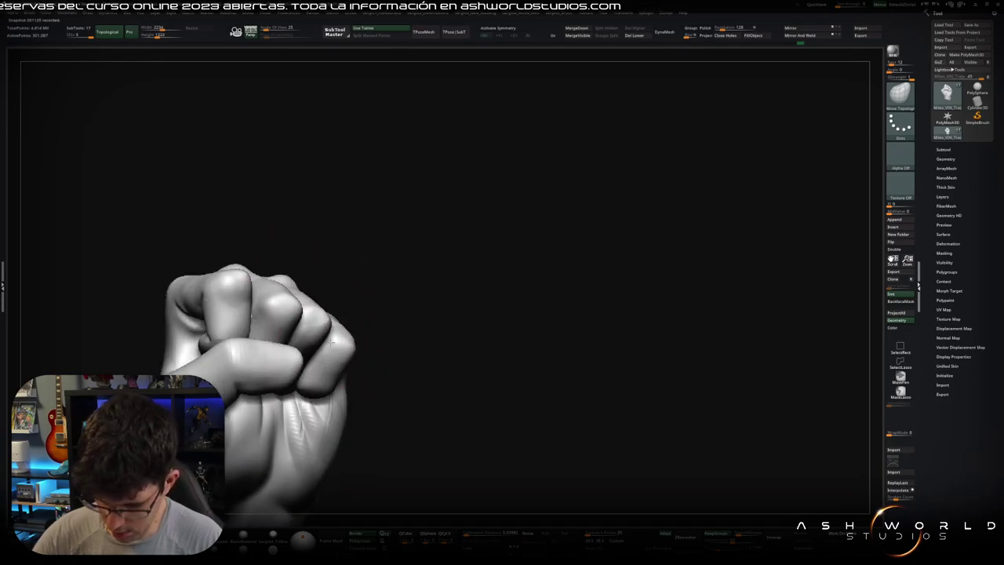
mouse_move(297, 312)
right_mouse_down()
mouse_move(281, 269)
mouse_move(286, 280)
right_mouse_up()
key("b")
key("i")
key("n")
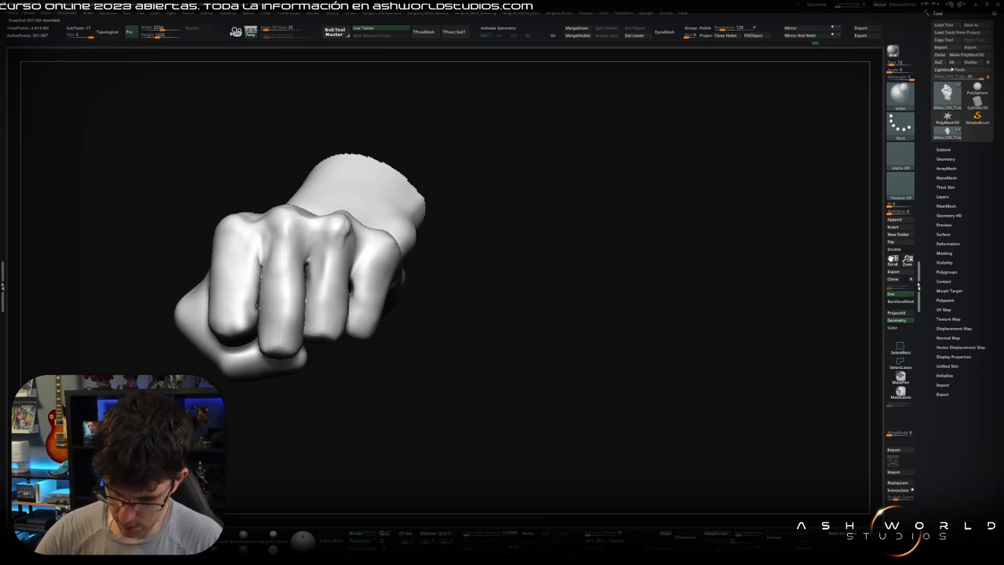
- Switch to Move Topological and turn toward the pinky side to curl the fingers
mouse_move(320, 306)
right_mouse_down()
mouse_move(357, 313)
mouse_move(376, 215)
right_mouse_up()
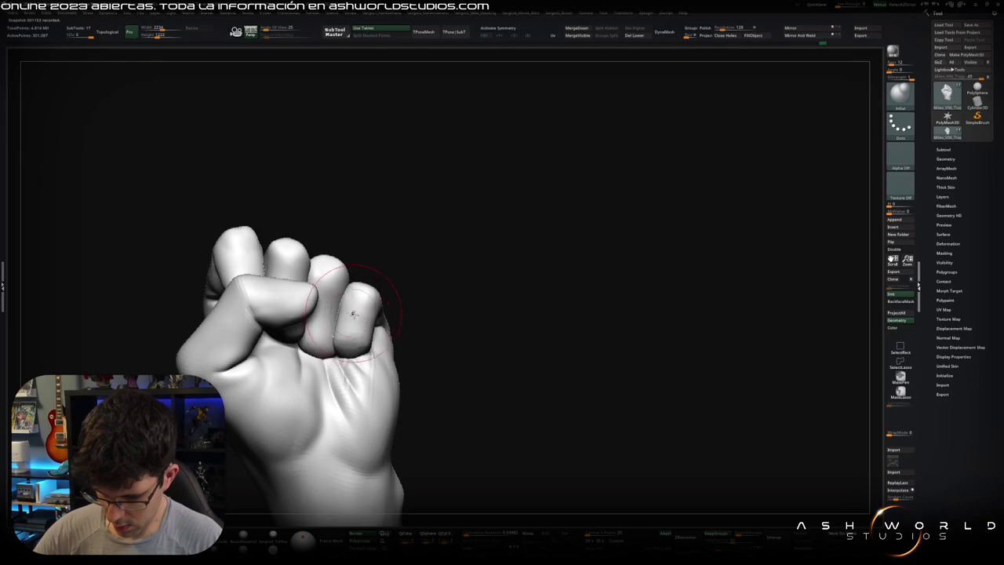
mouse_move(353, 313)
right_mouse_down()
mouse_move(347, 333)
mouse_move(342, 310)
right_mouse_up()
key("b")
key("m")
key("t")
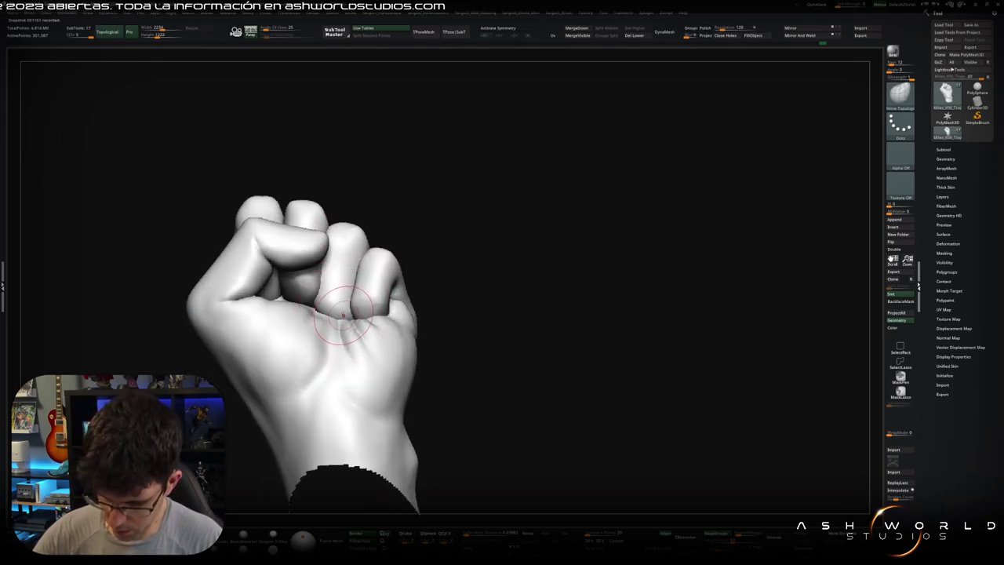
mouse_move(346, 313)
right_mouse_down()
mouse_move(404, 295)
mouse_move(379, 292)
right_mouse_up()
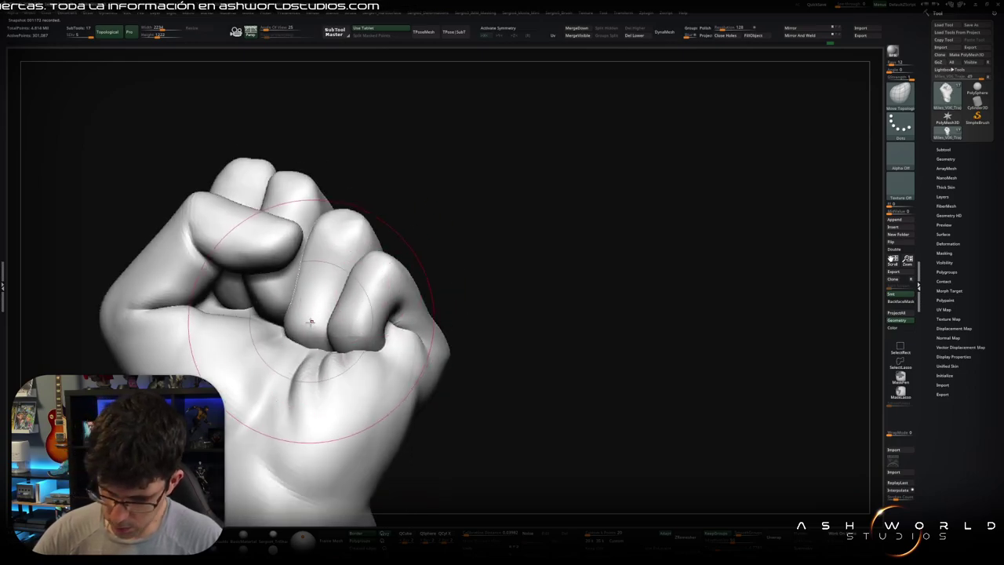
mouse_move(357, 302)
right_mouse_down()
mouse_move(348, 358)
mouse_move(329, 347)
mouse_move(322, 378)
right_mouse_up()
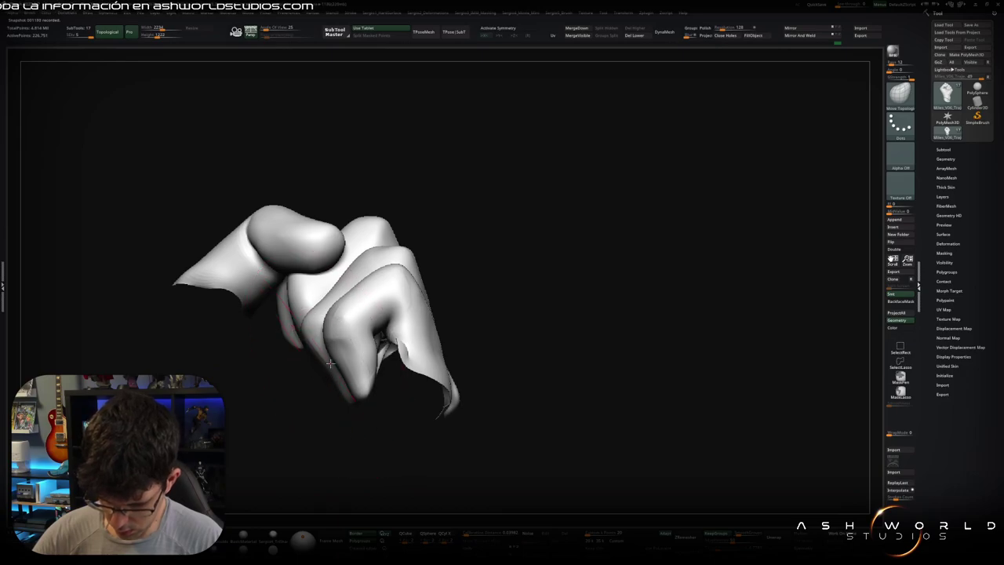
- Mask the fingers with MaskPen and MaskLasso, then invert the mask
key("s")
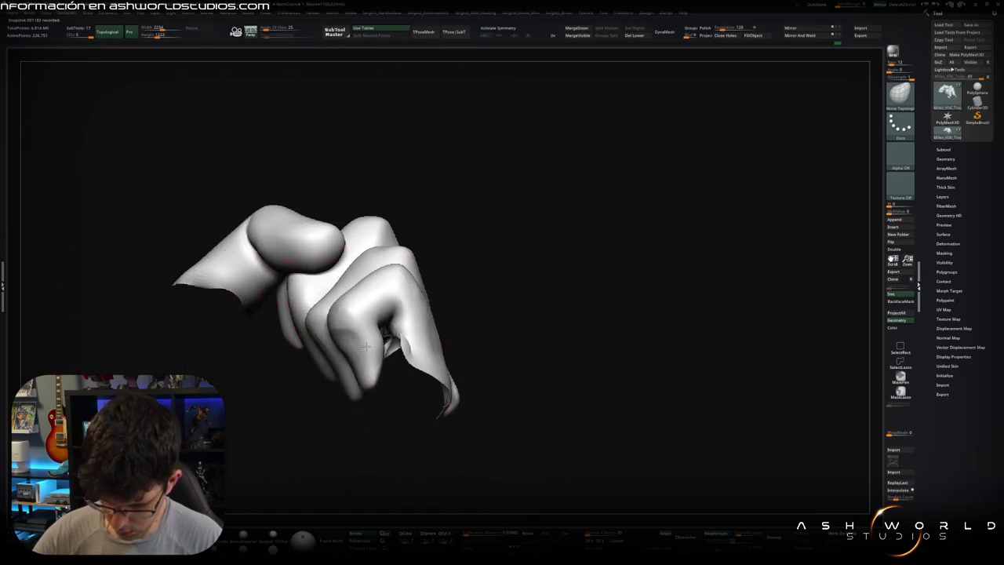
right_click_drag(426, 314, 471, 224)
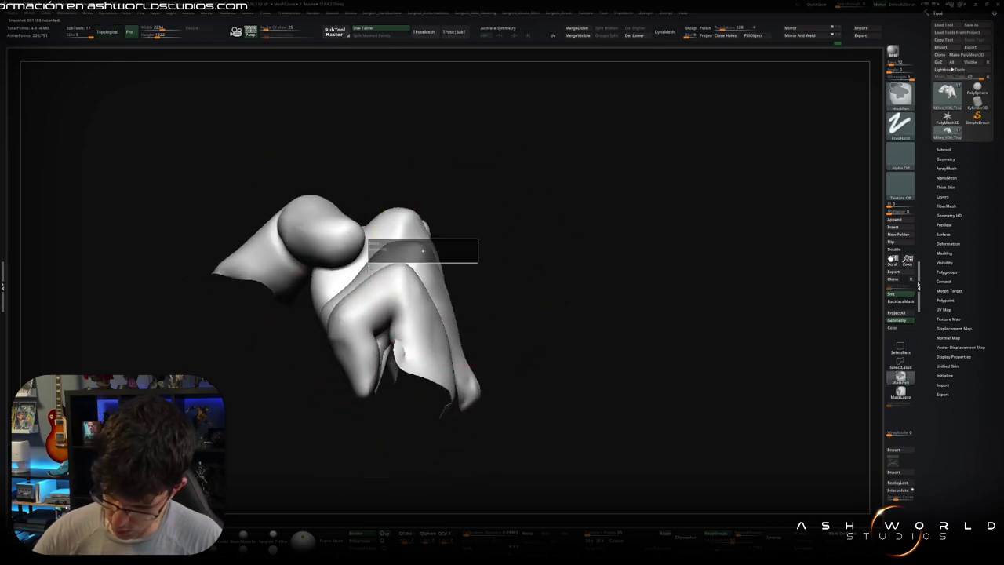
left_click_drag(422, 251, 380, 338, "ctrl")
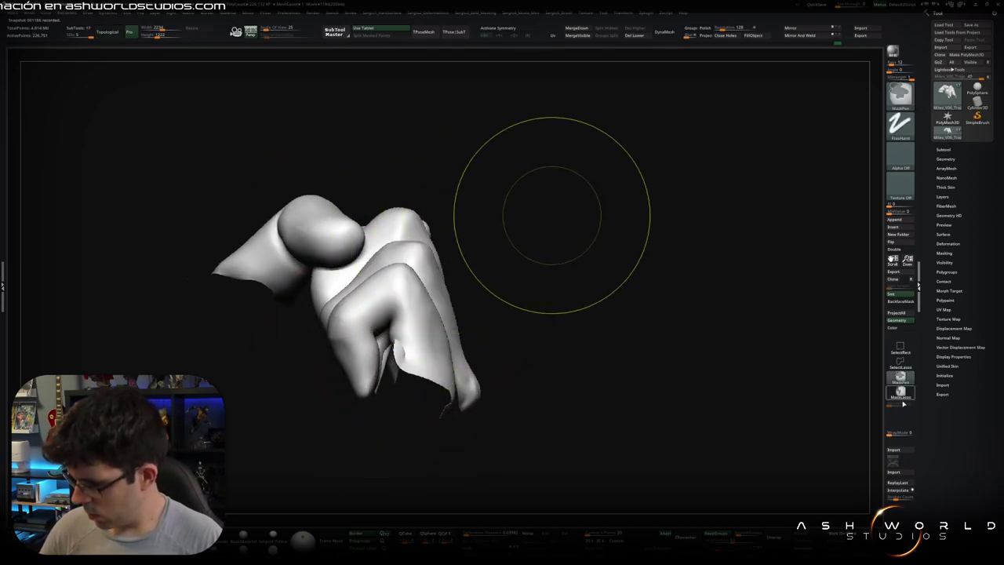
left_click(900, 392)
mouse_move(461, 188)
left_mouse_down("ctrl")
mouse_move(413, 403)
mouse_move(538, 242)
left_mouse_up("ctrl")
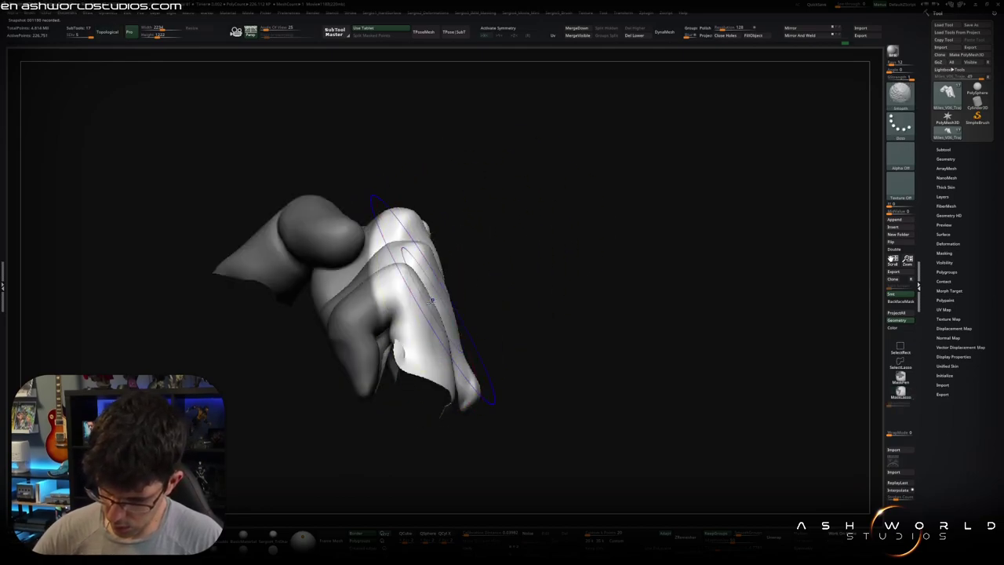
key("ctrl")
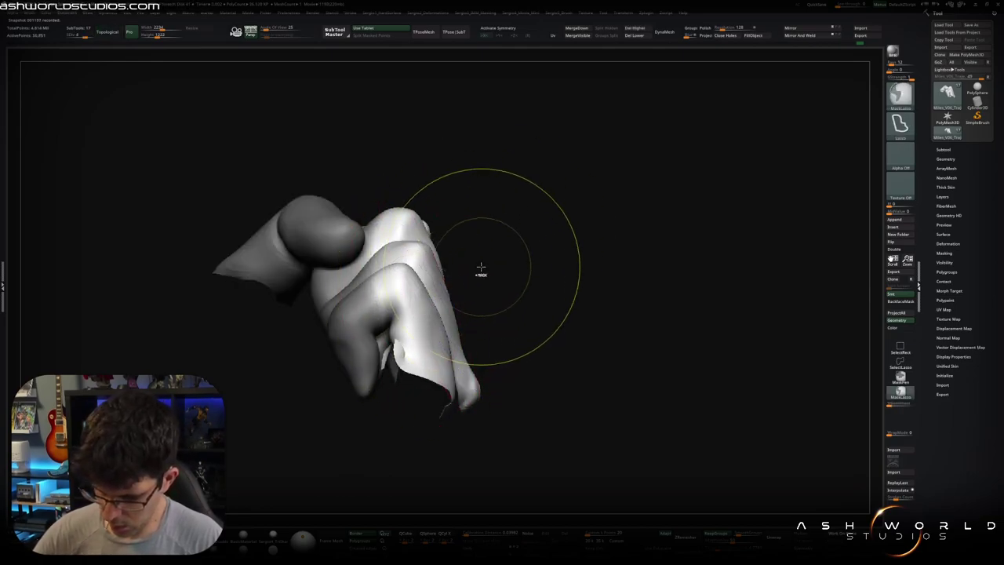
left_click(481, 267, "ctrl")
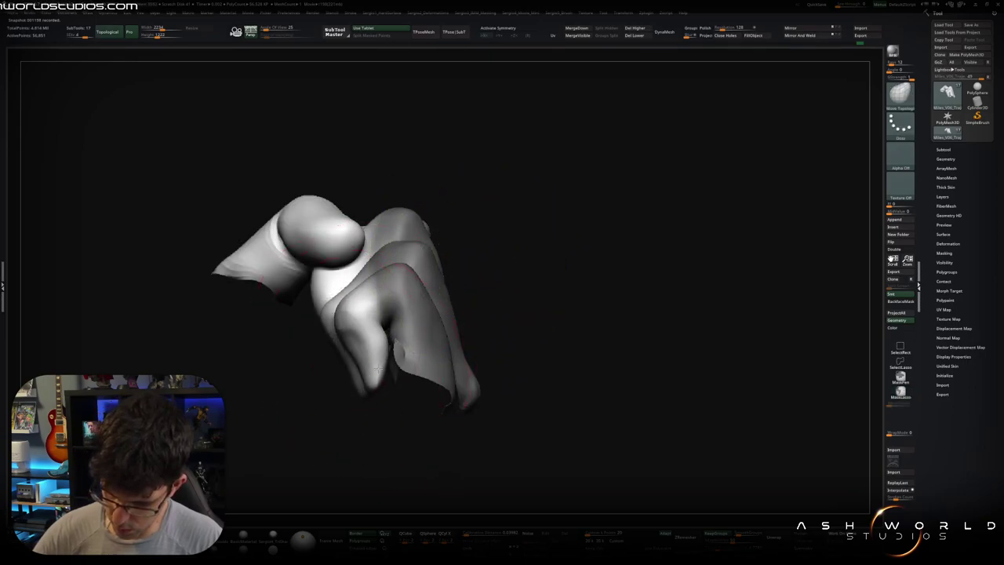
- Adjust the Draw Size smaller then larger while turning the closed fist toward the viewer
right_click_drag(374, 377, 385, 394)
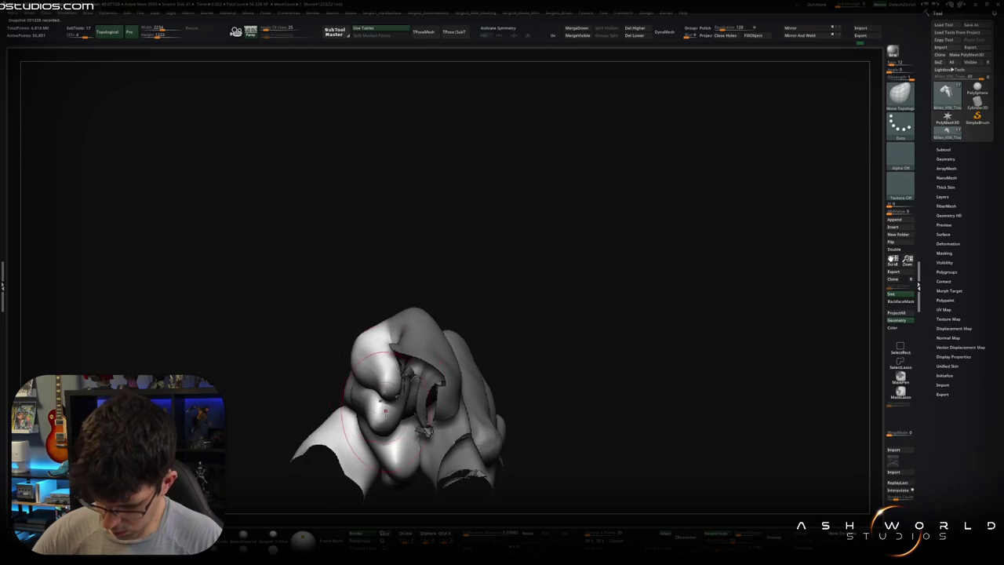
mouse_move(385, 410)
right_mouse_down()
mouse_move(385, 390)
mouse_move(343, 375)
mouse_move(357, 400)
right_mouse_up()
key("s")
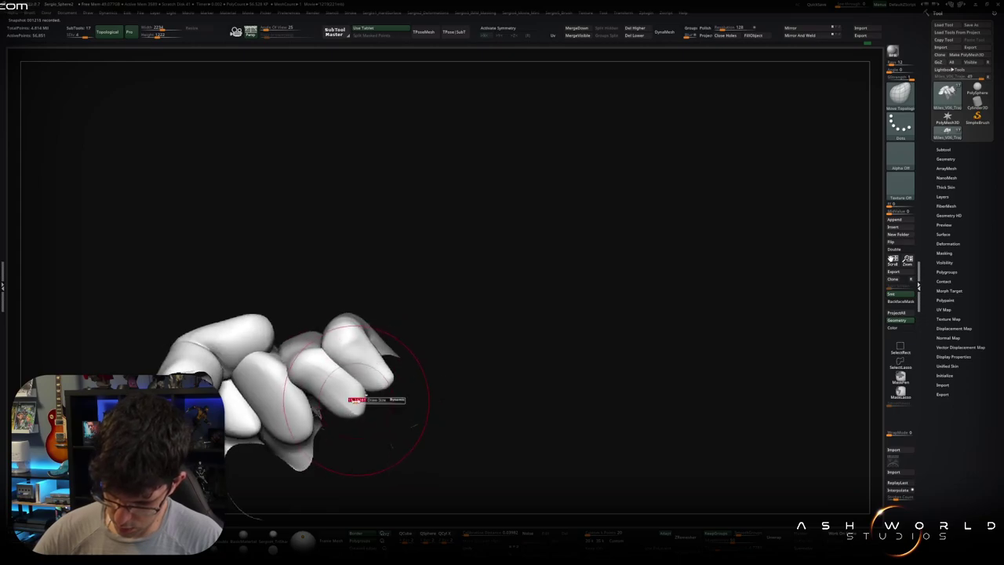
left_click_drag(357, 400, 383, 377)
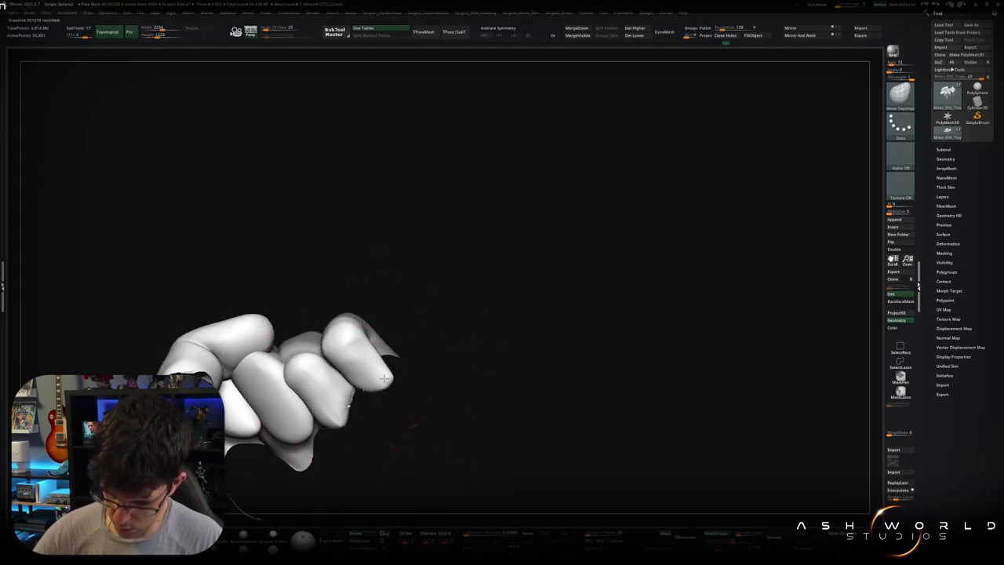
key("s")
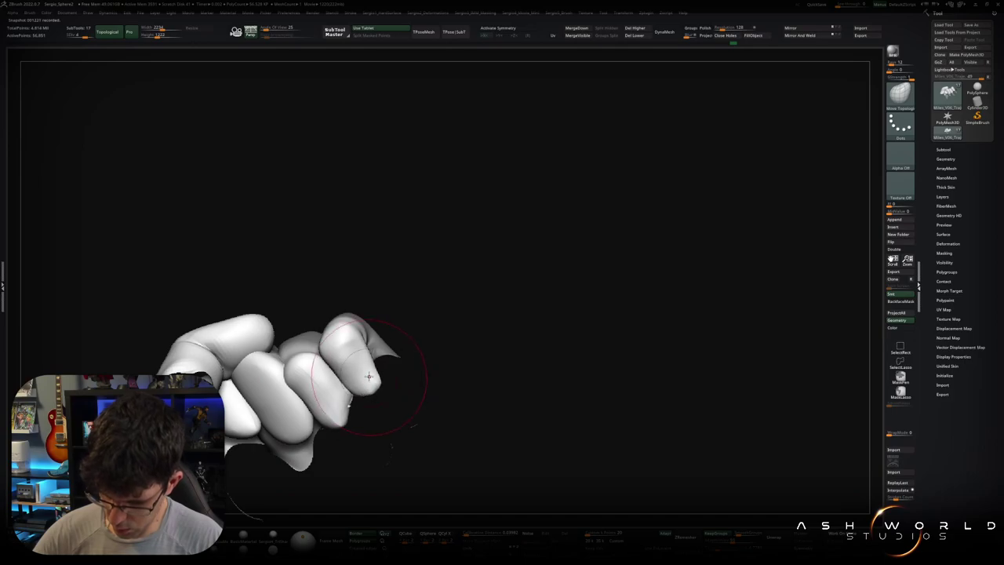
mouse_move(368, 376)
right_mouse_down()
mouse_move(380, 358)
mouse_move(355, 353)
right_mouse_up()
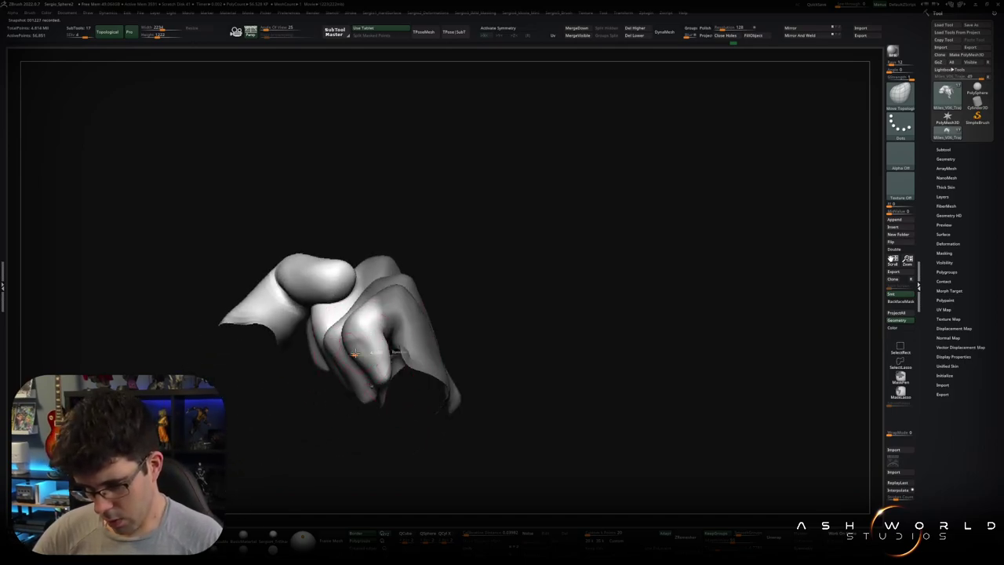
key("s")
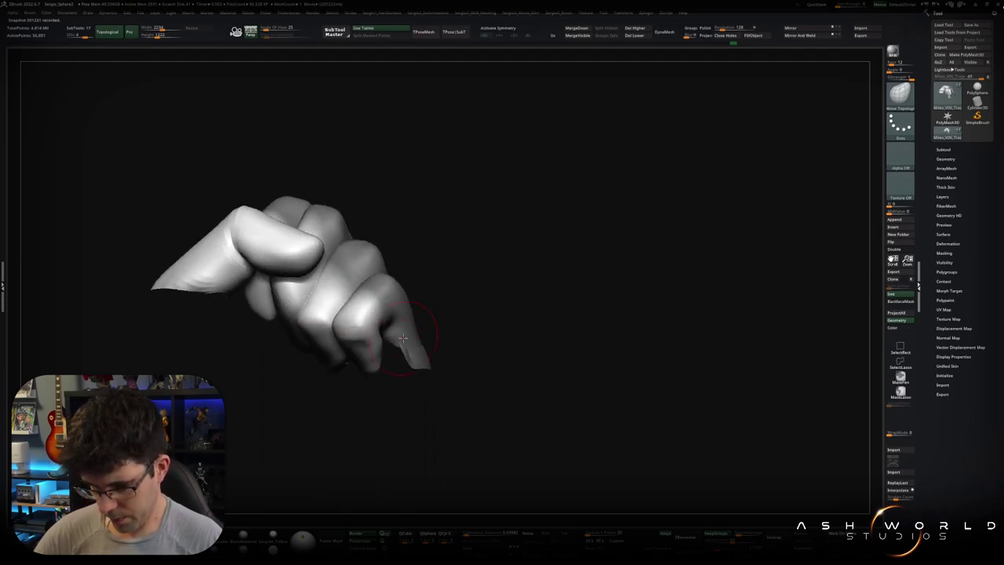
mouse_move(354, 350)
right_mouse_down()
mouse_move(459, 280)
mouse_move(385, 346)
right_mouse_up()
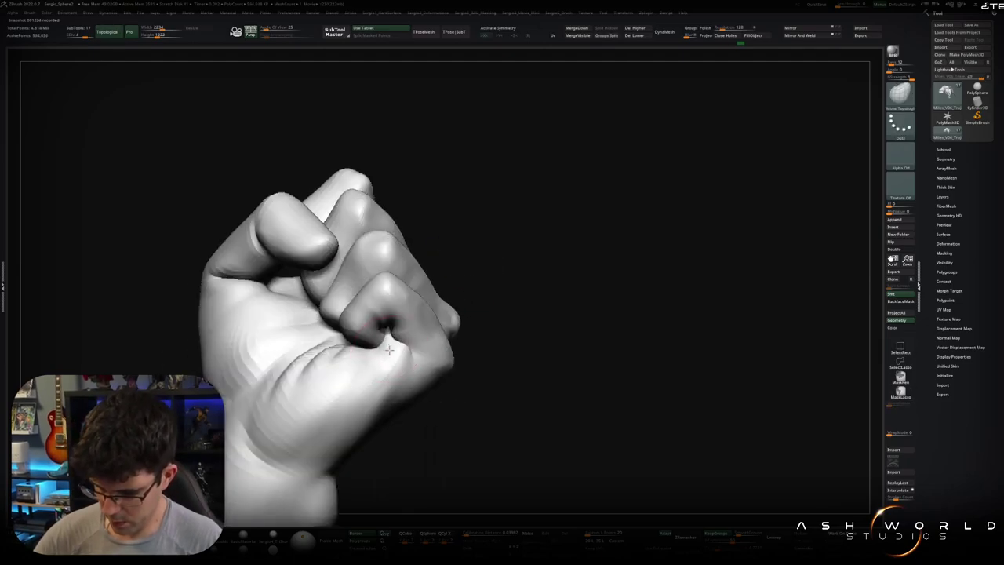
- Smooth the fist and cycle through the Inflat and Move Topological brushes
key("shift")
mouse_move(398, 243)
right_mouse_down()
mouse_move(437, 228)
mouse_move(462, 274)
right_mouse_up()
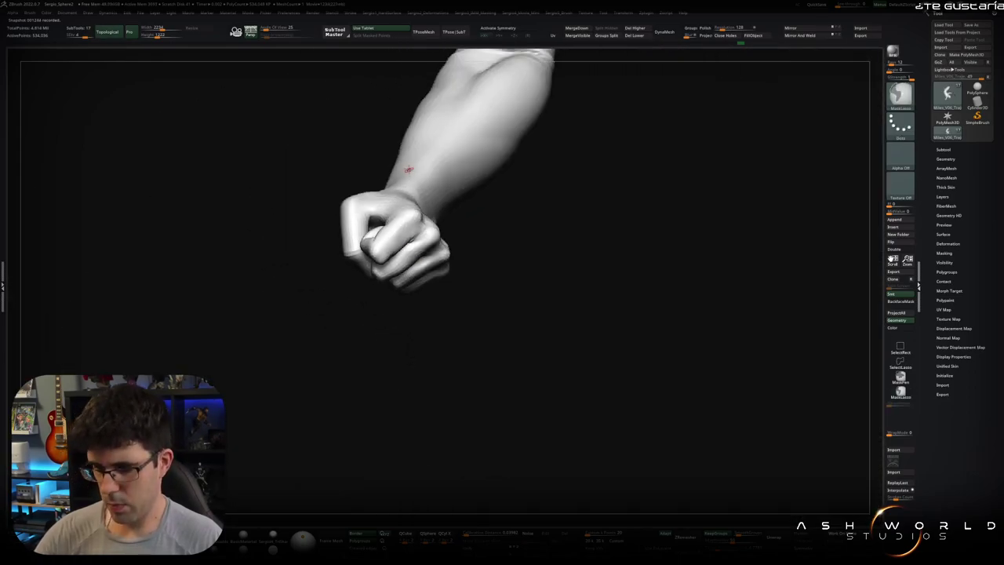
mouse_move(409, 256)
right_mouse_down()
mouse_move(542, 278)
mouse_move(409, 276)
mouse_move(392, 258)
mouse_move(382, 273)
right_mouse_up()
key("b")
key("i")
key("n")
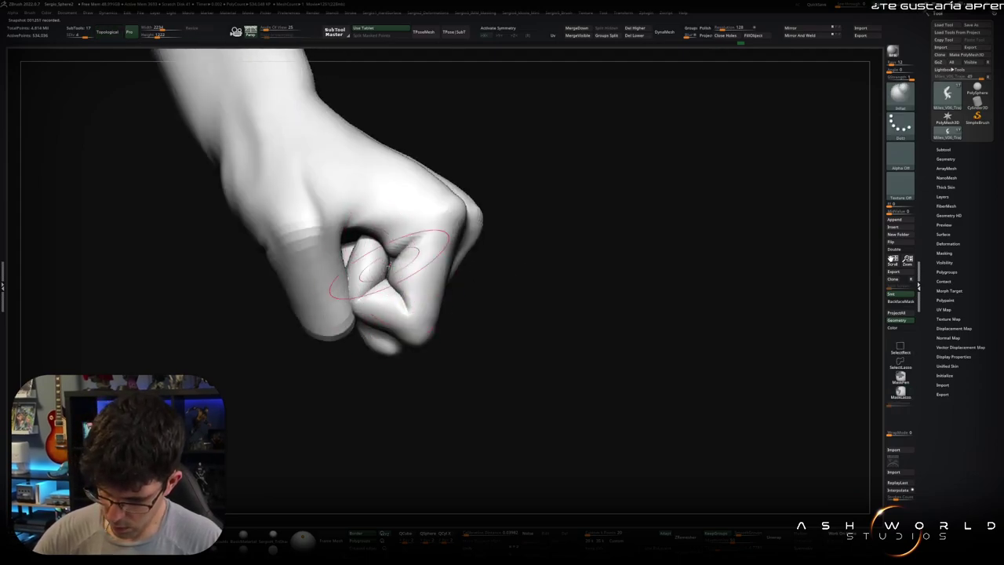
key("b")
key("m")
key("t")
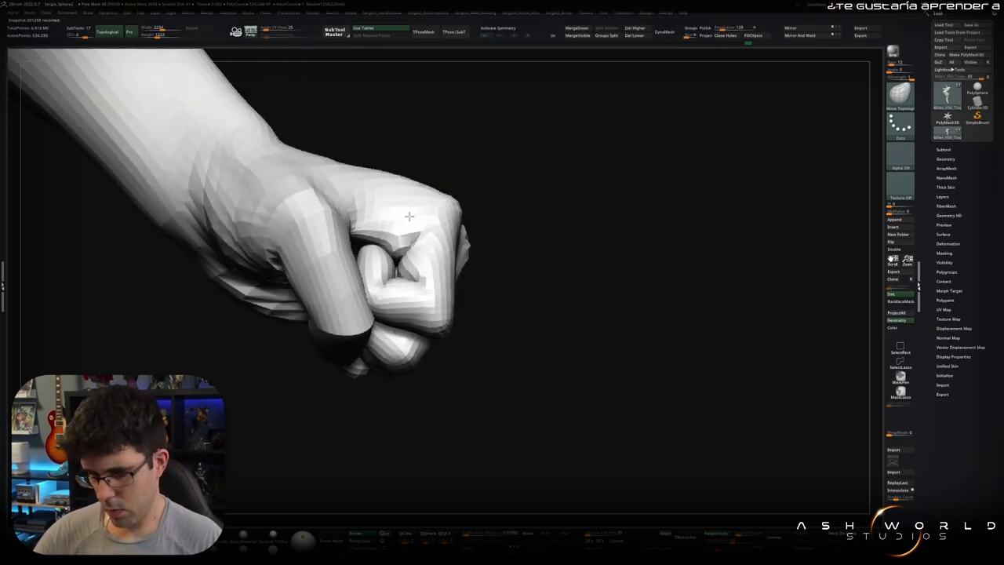
- Switch to the Standard brush and smooth the knuckles from frontal and side views
key("b")
key("s")
key("t")
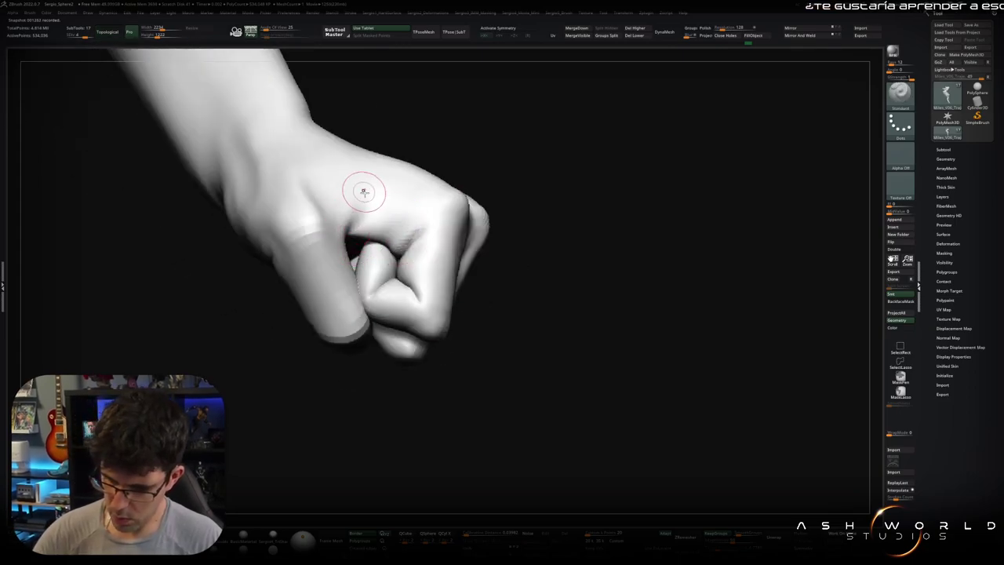
right_click_drag(358, 191, 361, 206)
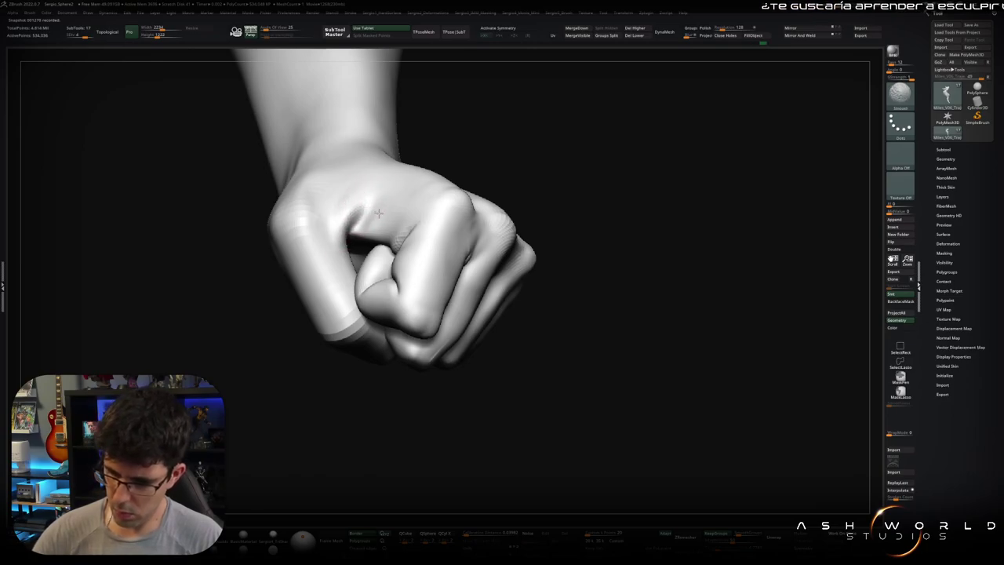
mouse_move(378, 212)
right_mouse_down()
mouse_move(453, 159)
mouse_move(495, 186)
mouse_move(494, 212)
mouse_move(416, 229)
mouse_move(401, 221)
right_mouse_up()
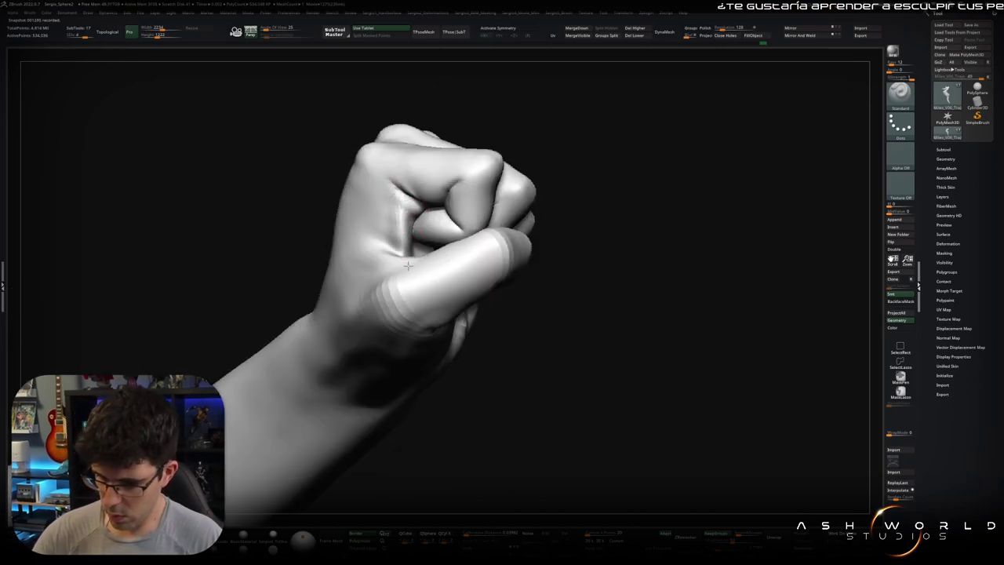
key("shift")
right_click_drag(403, 222, 383, 257)
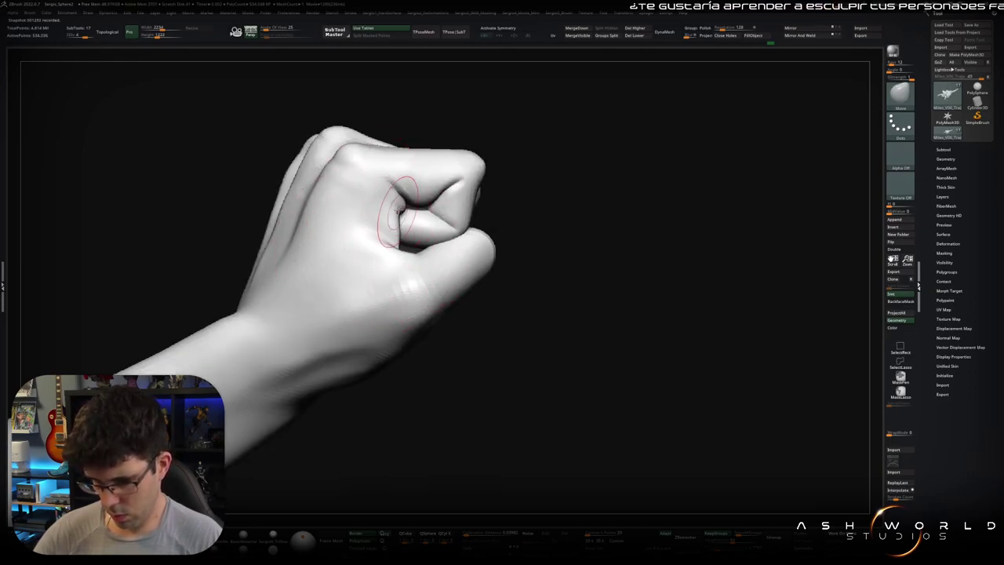
mouse_move(451, 198)
right_mouse_down()
mouse_move(430, 208)
mouse_move(411, 246)
mouse_move(425, 228)
right_mouse_up()
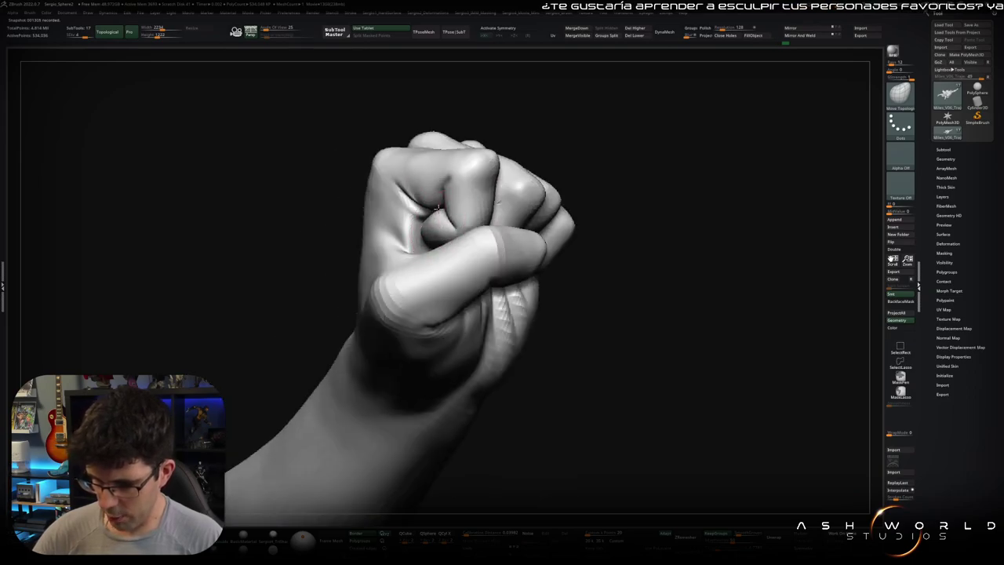
mouse_move(436, 207)
right_mouse_down()
mouse_move(441, 218)
mouse_move(400, 216)
right_mouse_up()
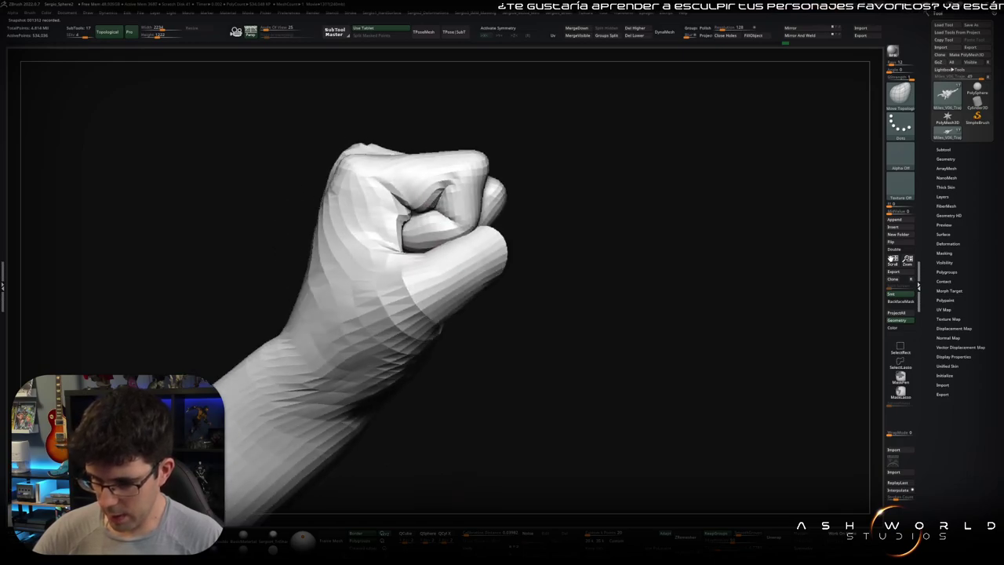
- Hide and unhide part of the fist to refine the crease beside the index knuckle
key("b")
key("s")
key("t")
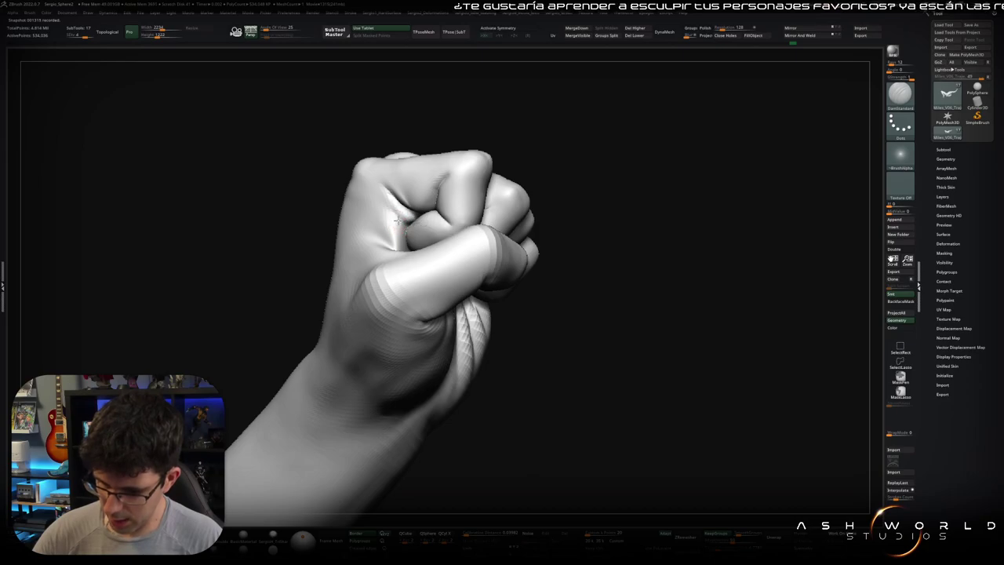
key("space")
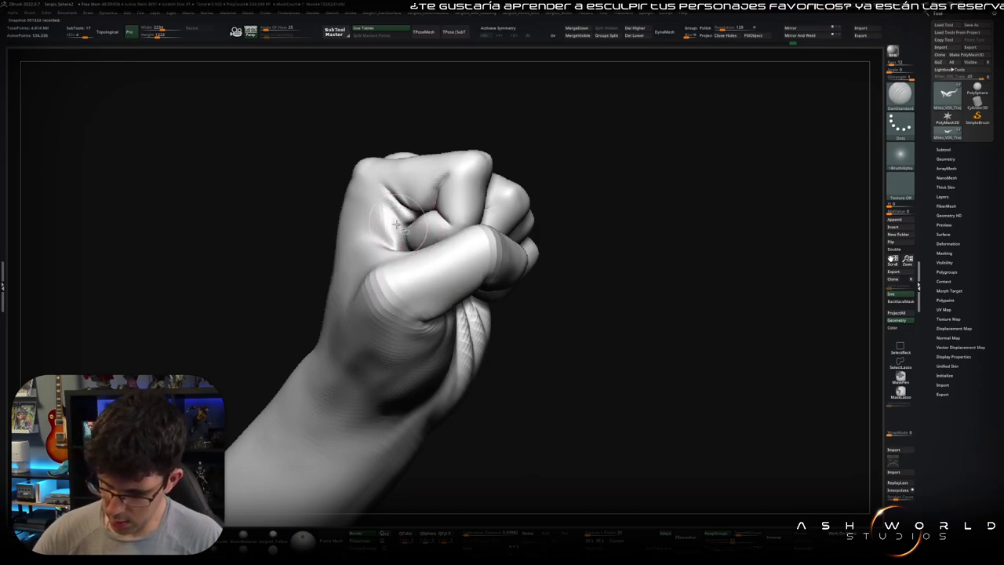
left_click(397, 225, "ctrl+shift")
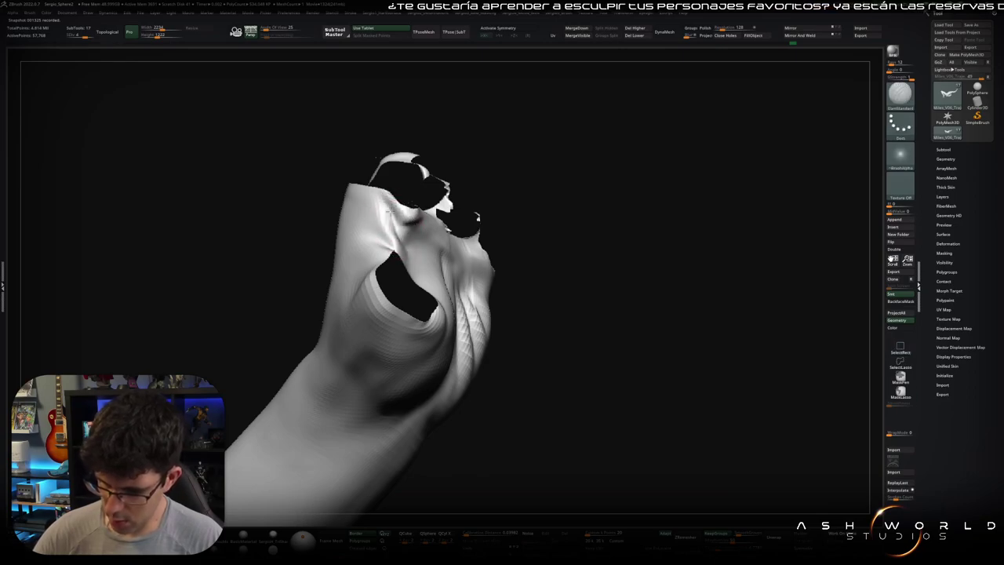
left_click(475, 190, "ctrl+shift")
mouse_move(502, 236)
left_mouse_down()
mouse_move(421, 199)
mouse_move(400, 218)
left_mouse_up()
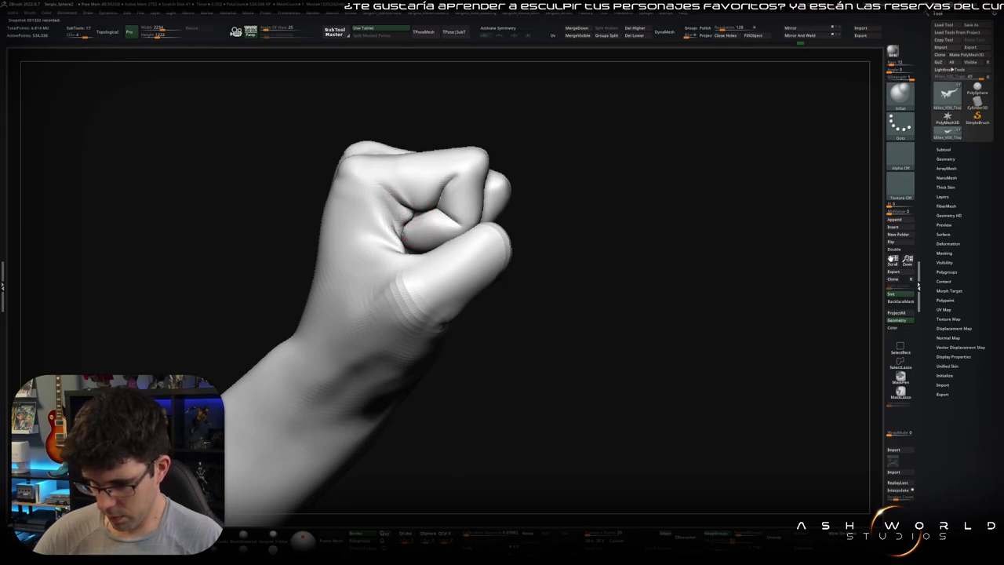
mouse_move(389, 197)
left_mouse_down()
mouse_move(407, 205)
mouse_move(388, 228)
left_mouse_up()
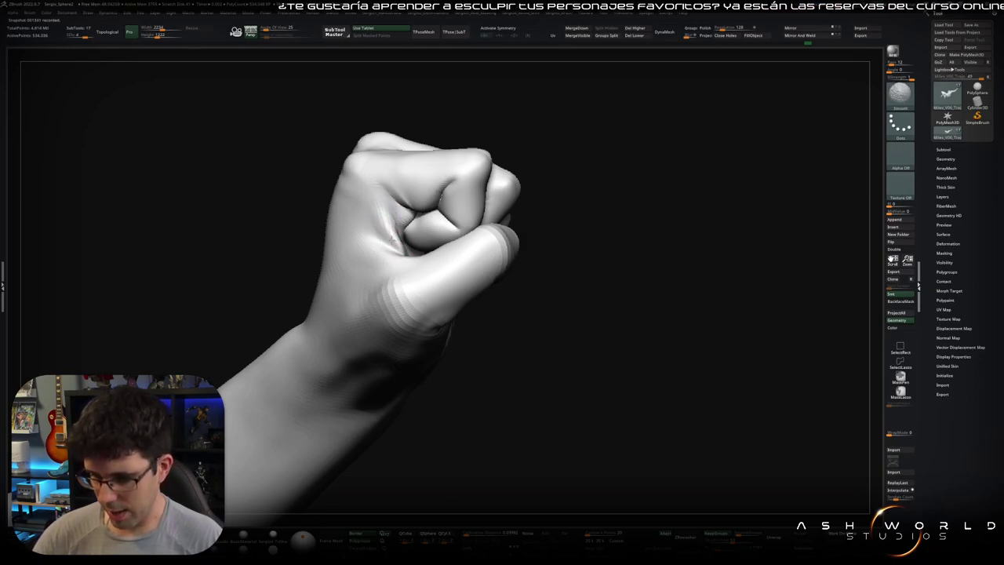
- Switch to the Move brush and orbit the fist to check its overall shape from several sides
key("b")
key("m")
key("v")
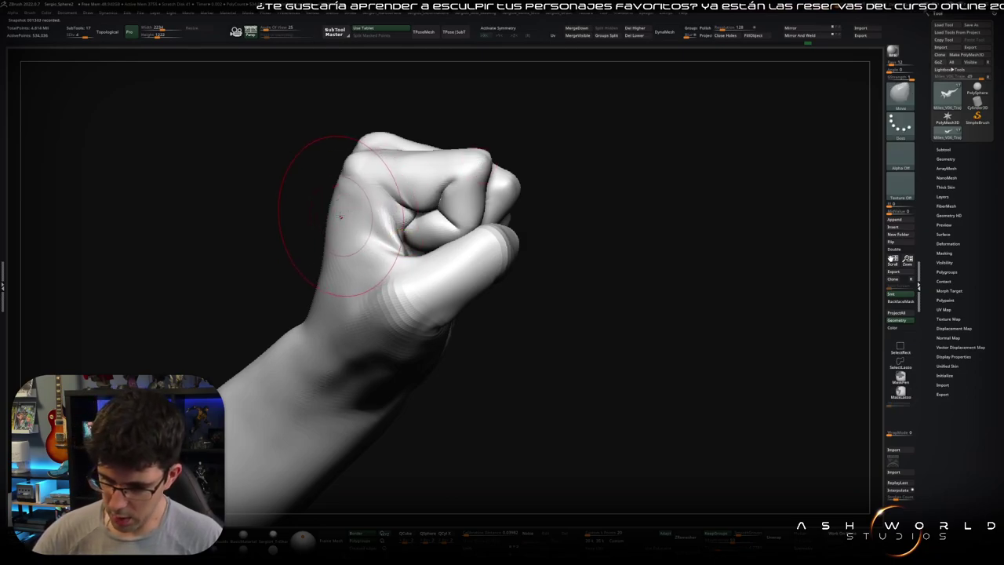
mouse_move(471, 188)
left_mouse_down()
mouse_move(431, 196)
mouse_move(448, 210)
mouse_move(312, 274)
left_mouse_up()
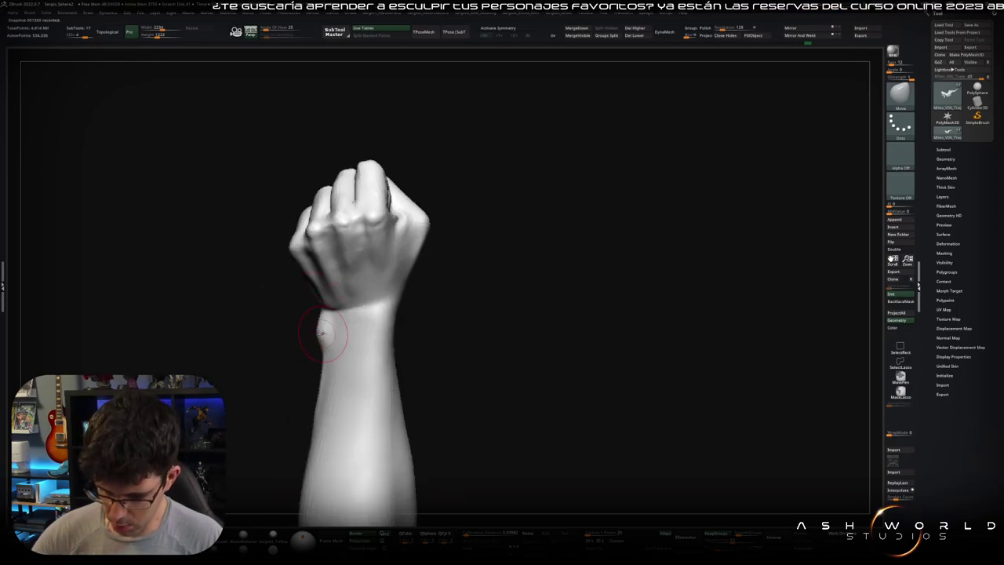
left_click_drag(322, 333, 320, 329)
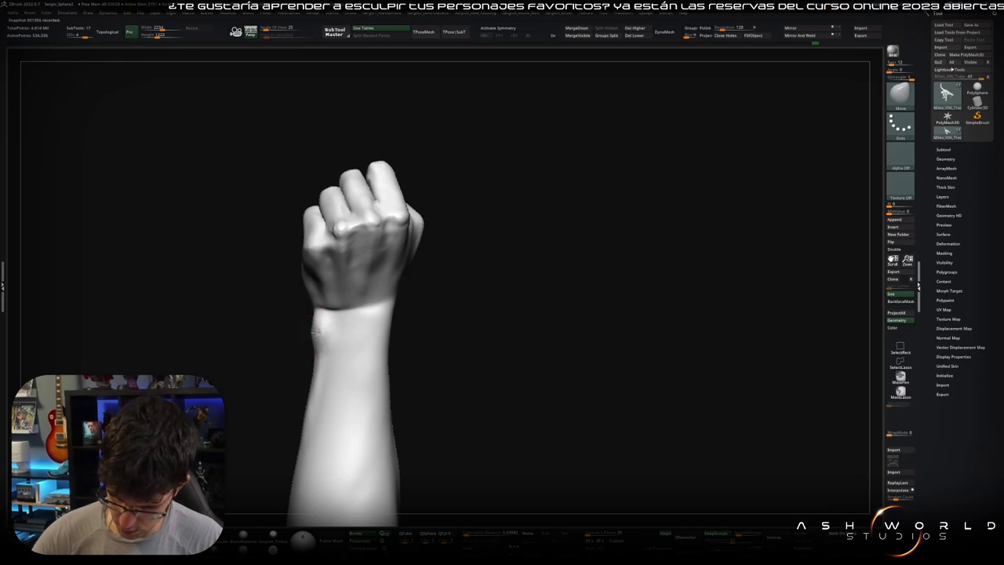
mouse_move(314, 333)
right_mouse_down()
mouse_move(329, 333)
mouse_move(322, 337)
right_mouse_up()
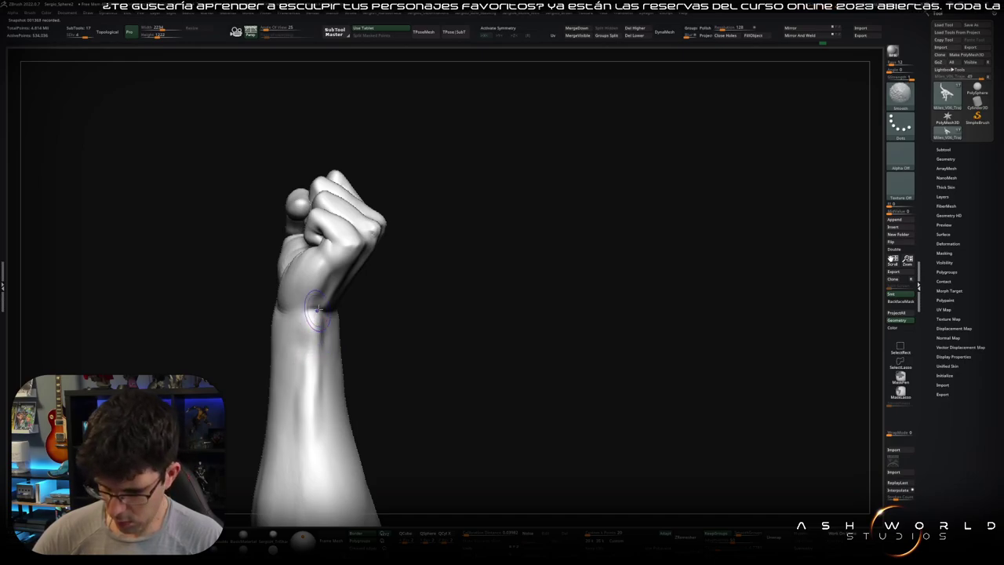
right_click_drag(317, 309, 299, 326)
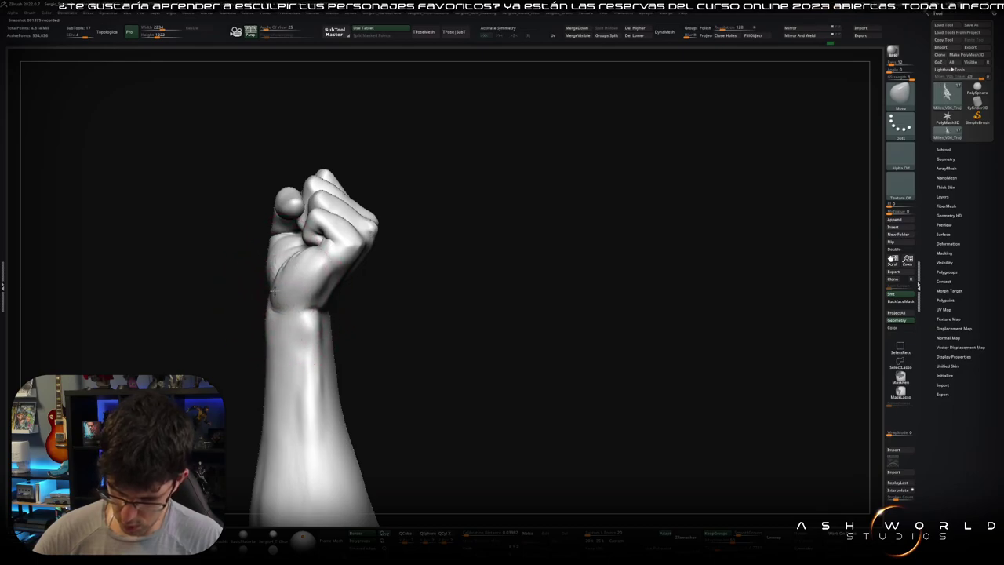
mouse_move(291, 325)
right_mouse_down()
mouse_move(283, 259)
mouse_move(314, 332)
mouse_move(276, 284)
mouse_move(324, 303)
mouse_move(363, 251)
mouse_move(492, 226)
mouse_move(484, 211)
mouse_move(353, 313)
right_mouse_up()
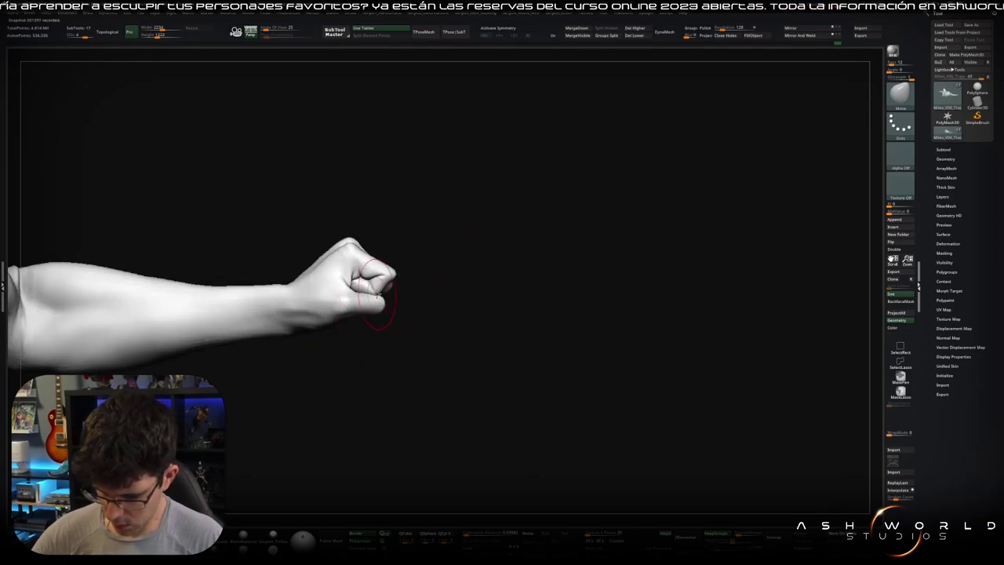
- Switch to Move Topological and close in on the fist's side near the thumb
key("b")
key("m")
key("t")
right_click_drag(376, 294, 371, 285)
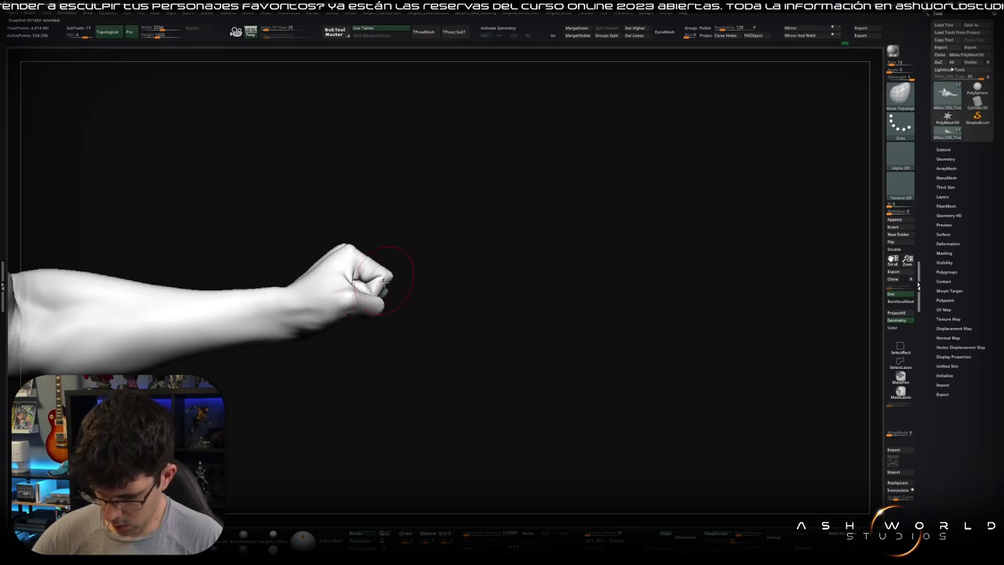
mouse_move(384, 281)
right_mouse_down()
mouse_move(363, 304)
mouse_move(349, 287)
mouse_move(381, 298)
right_mouse_up()
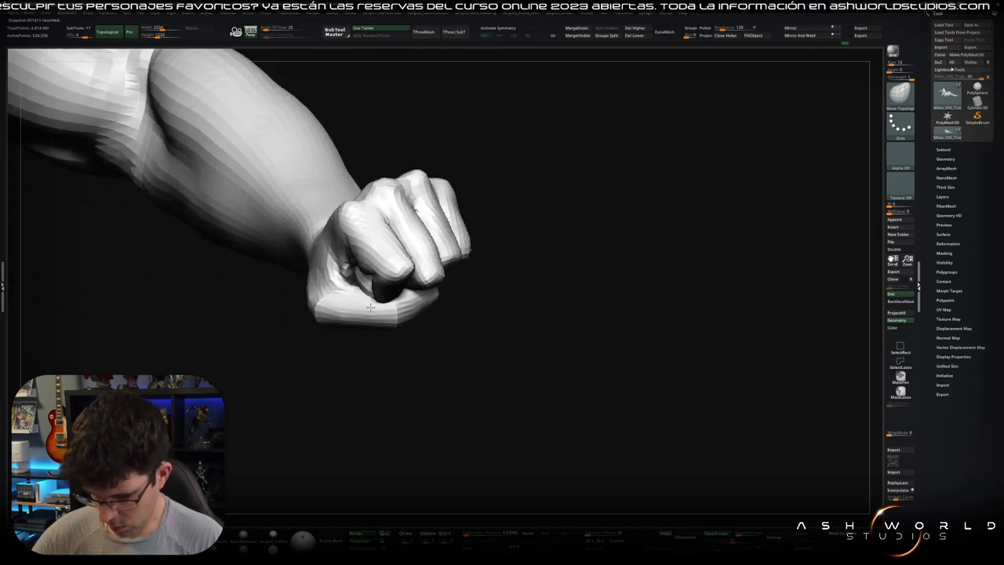
- Select the thumb subtool and orbit to a side profile, closing in from below
key("w")
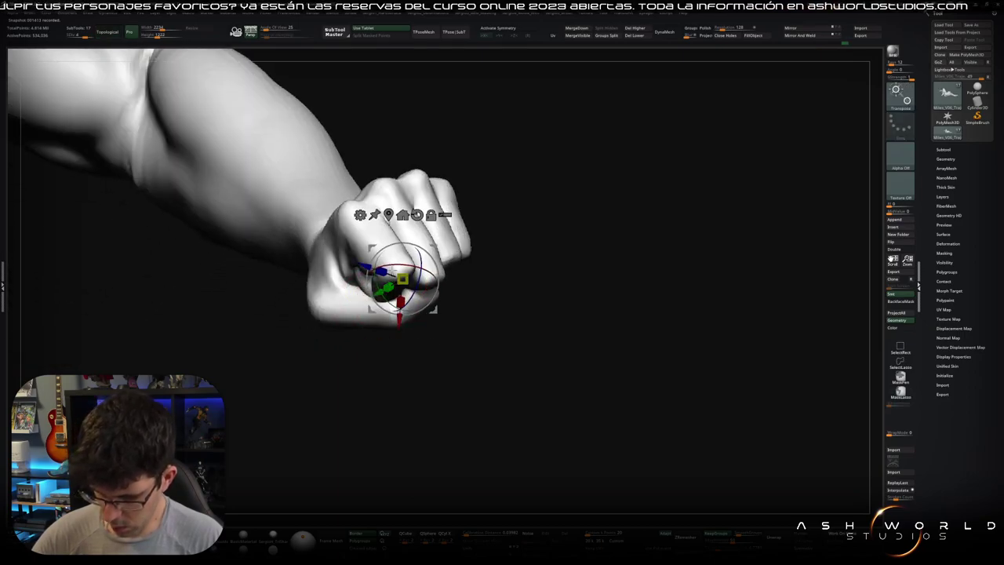
left_click(389, 232, "alt")
key("q")
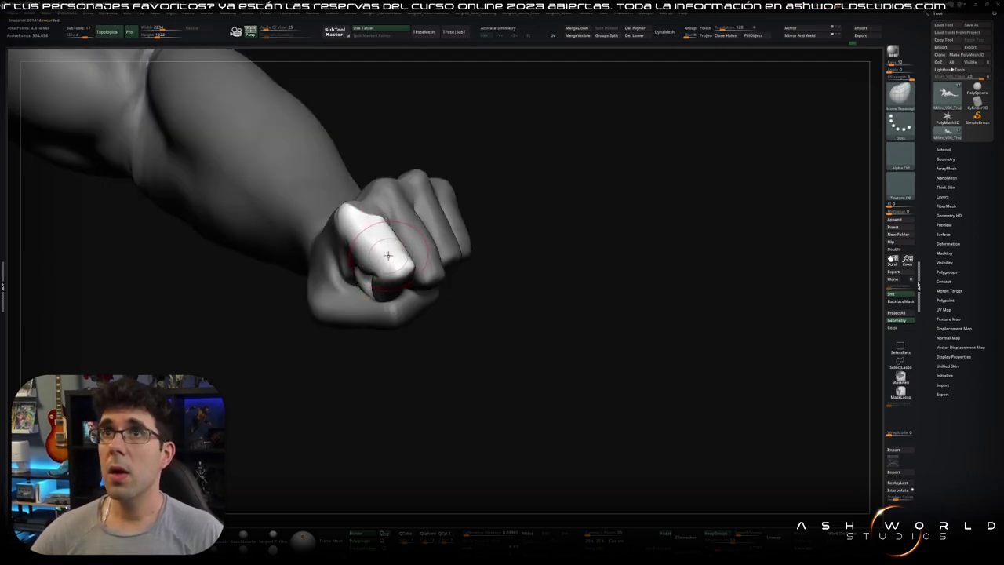
mouse_move(385, 265)
right_mouse_down()
mouse_move(371, 296)
mouse_move(377, 308)
mouse_move(464, 209)
mouse_move(445, 284)
mouse_move(422, 291)
mouse_move(463, 286)
mouse_move(417, 290)
mouse_move(375, 259)
right_mouse_up()
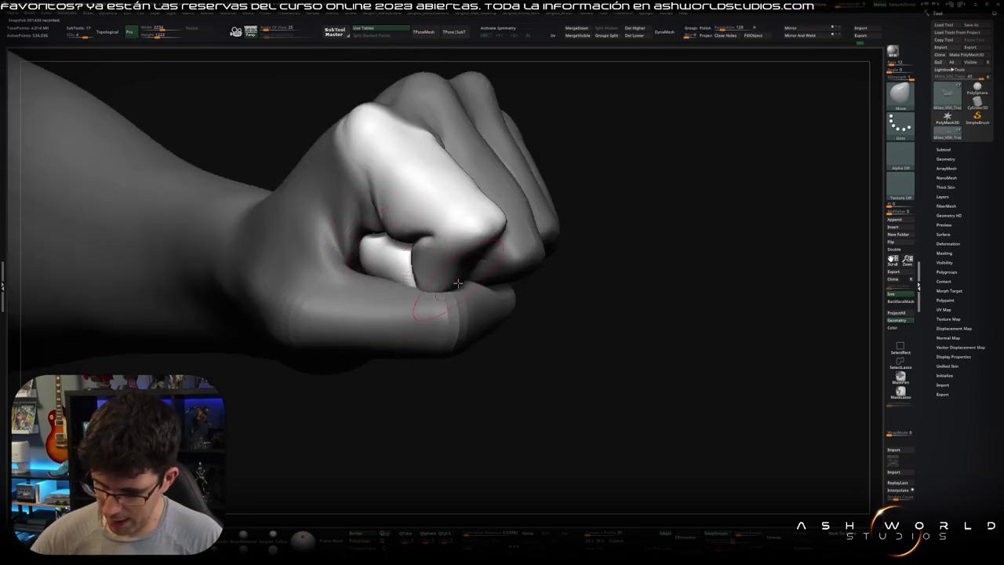
mouse_move(457, 283)
right_mouse_down()
mouse_move(429, 290)
mouse_move(357, 276)
right_mouse_up()
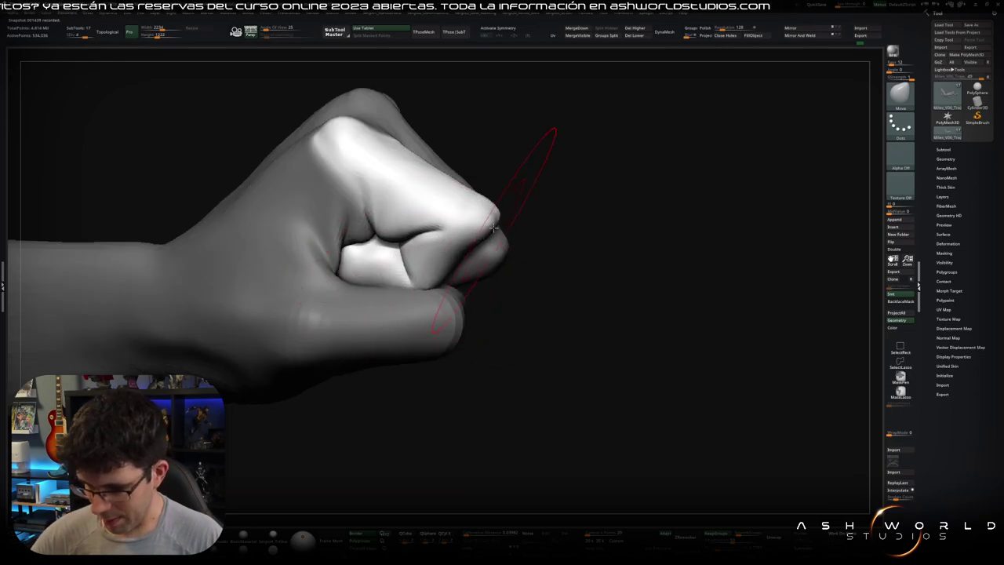
mouse_move(482, 216)
right_mouse_down()
mouse_move(521, 239)
mouse_move(538, 274)
mouse_move(518, 288)
mouse_move(455, 270)
mouse_move(477, 313)
mouse_move(476, 292)
right_mouse_up()
- Build up the thumb with the Standard brush, checking it from the knuckle side and an upright side view
key("b")
key("s")
key("t")
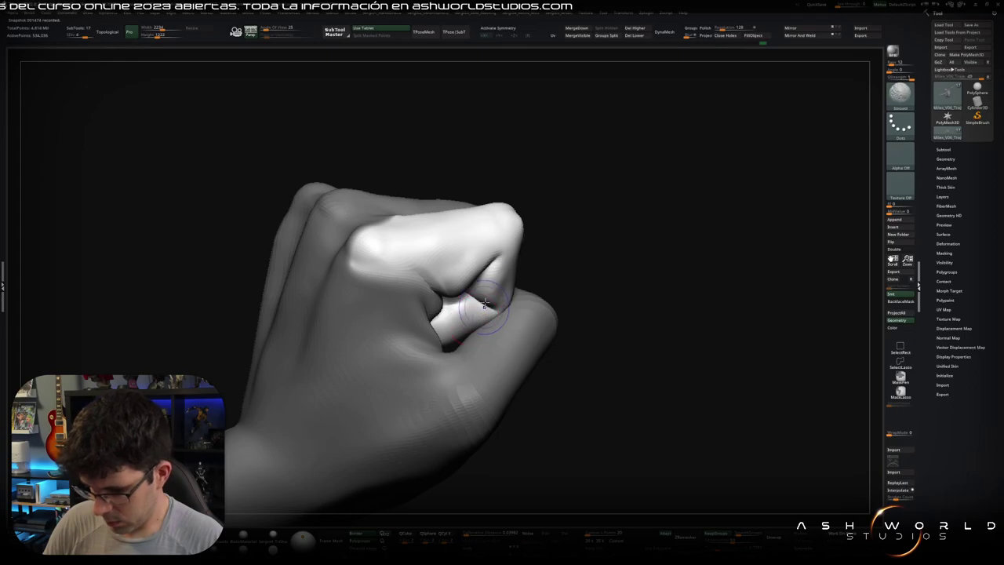
right_click_drag(496, 299, 504, 287)
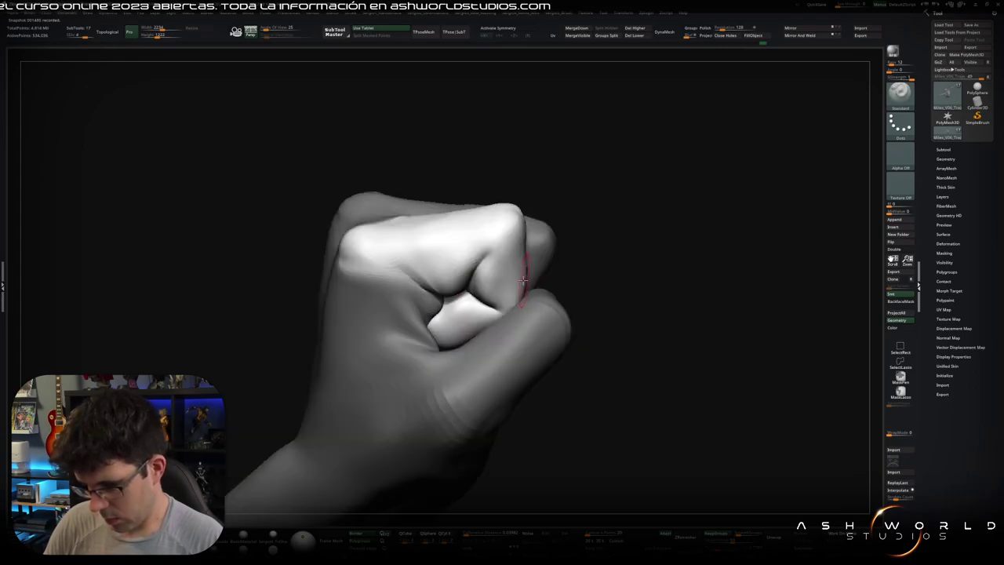
left_click_drag(511, 286, 515, 292)
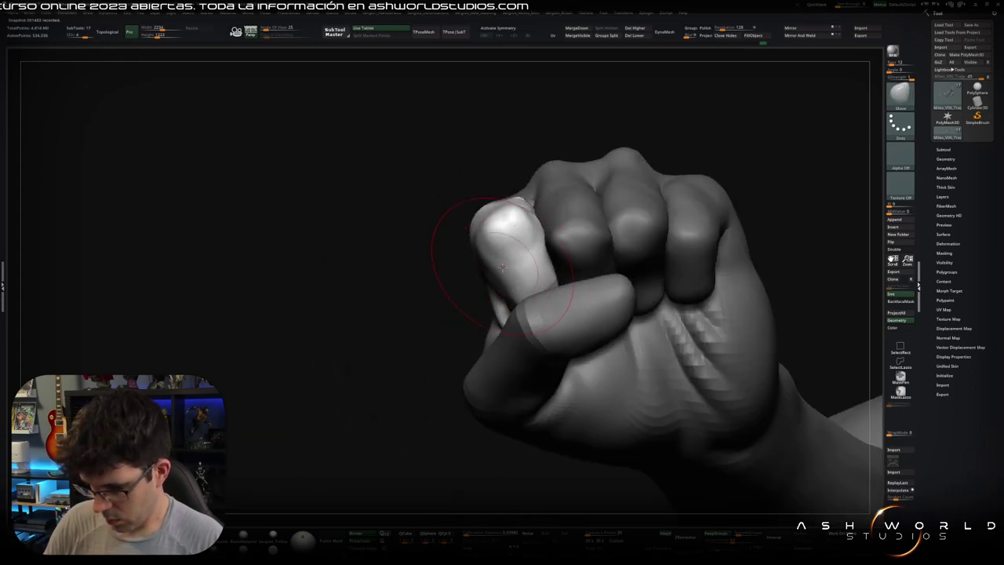
mouse_move(515, 314)
right_mouse_down("alt")
mouse_move(444, 309)
mouse_move(481, 269)
mouse_move(623, 285)
mouse_move(650, 316)
mouse_move(482, 307)
mouse_move(486, 315)
mouse_move(454, 318)
right_mouse_up("alt")
key("b")
key("s")
key("t")
mouse_move(452, 300)
left_mouse_down()
mouse_move(440, 345)
mouse_move(424, 332)
mouse_move(521, 314)
left_mouse_up()
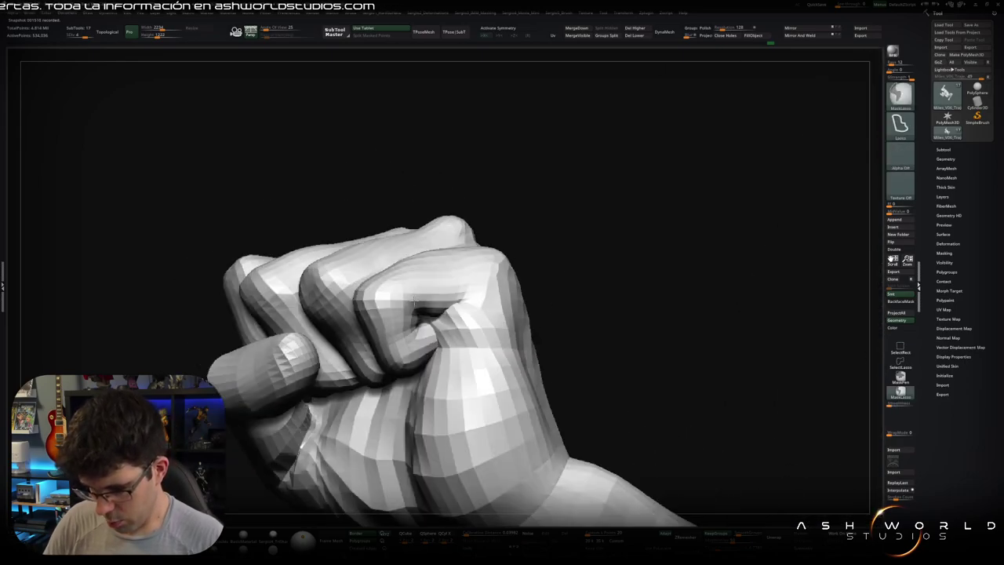
- Cut DamStandard creases along the knuckle and the thumb fold
mouse_move(521, 314)
left_mouse_down()
mouse_move(420, 342)
mouse_move(396, 373)
left_mouse_up()
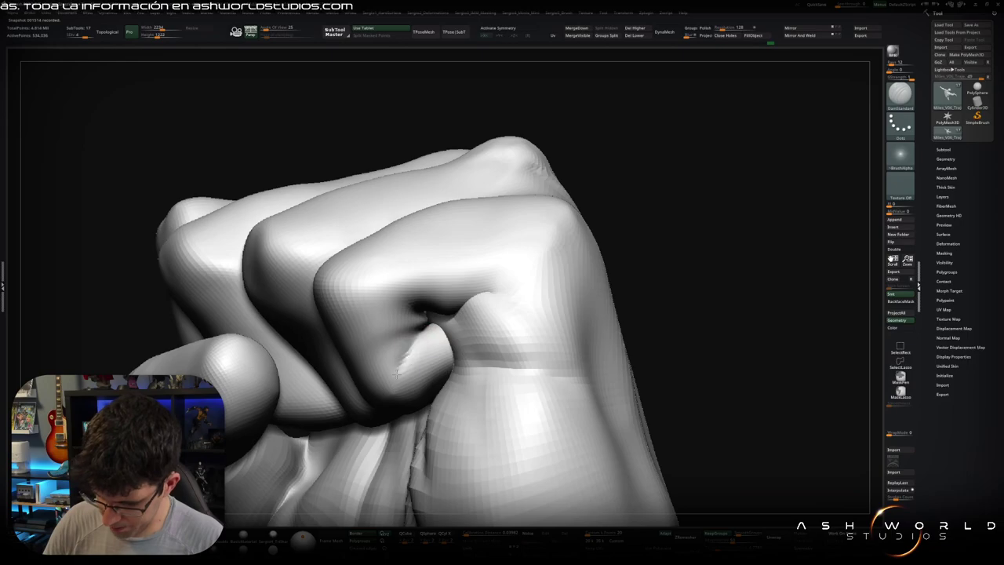
left_click_drag(415, 326, 376, 300)
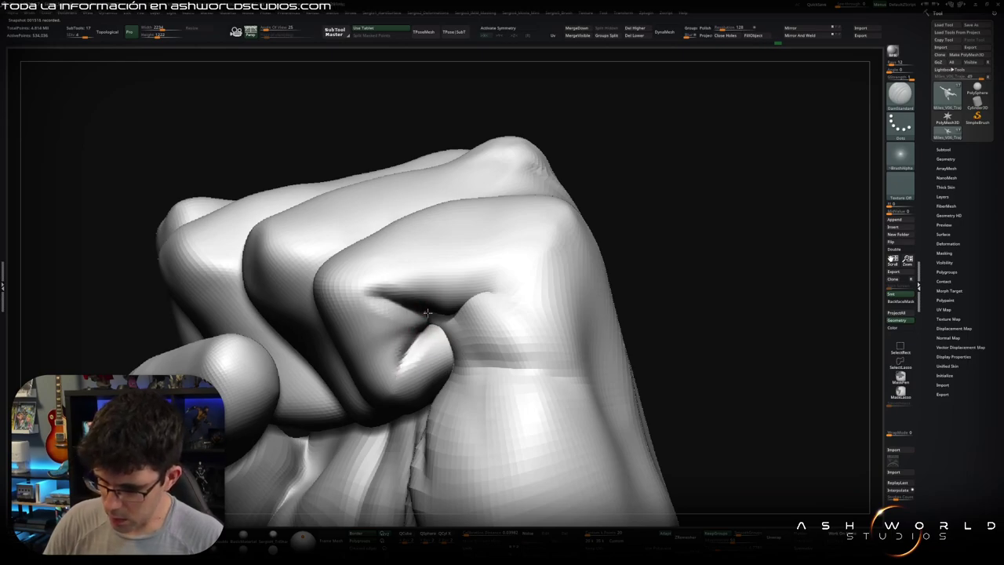
right_click_drag(470, 311, 481, 287)
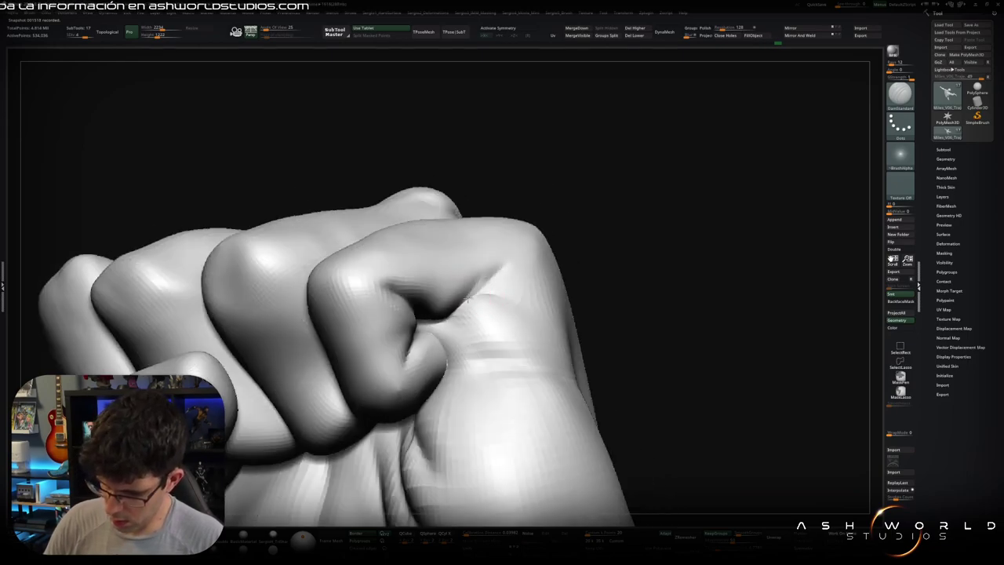
left_click_drag(506, 257, 417, 325)
right_click_drag(437, 312, 407, 295)
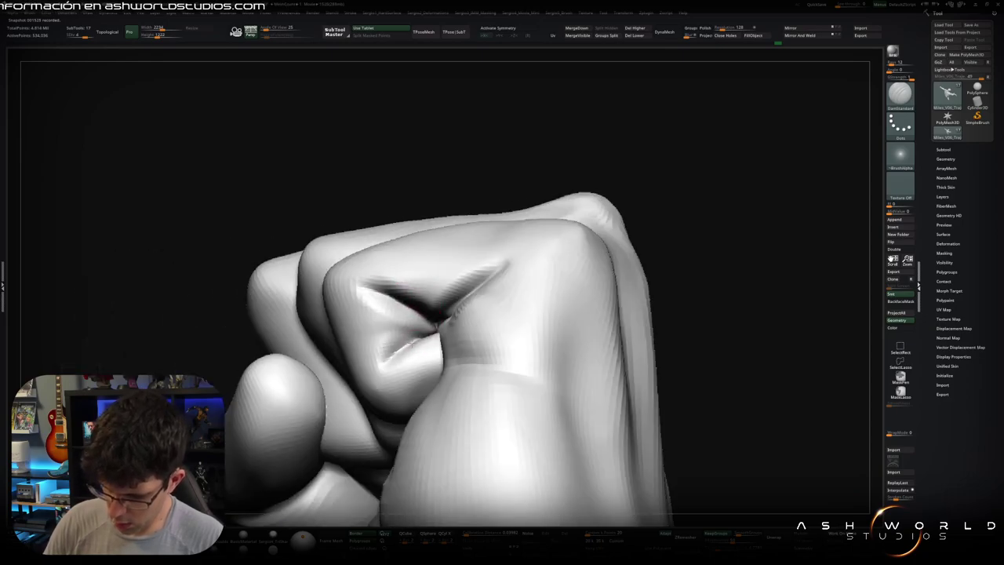
right_click_drag(410, 336, 392, 354)
- Inflate the knuckle and lower creases into soft rounded folds, then reframe on the fist
key("b")
key("s")
key("t")
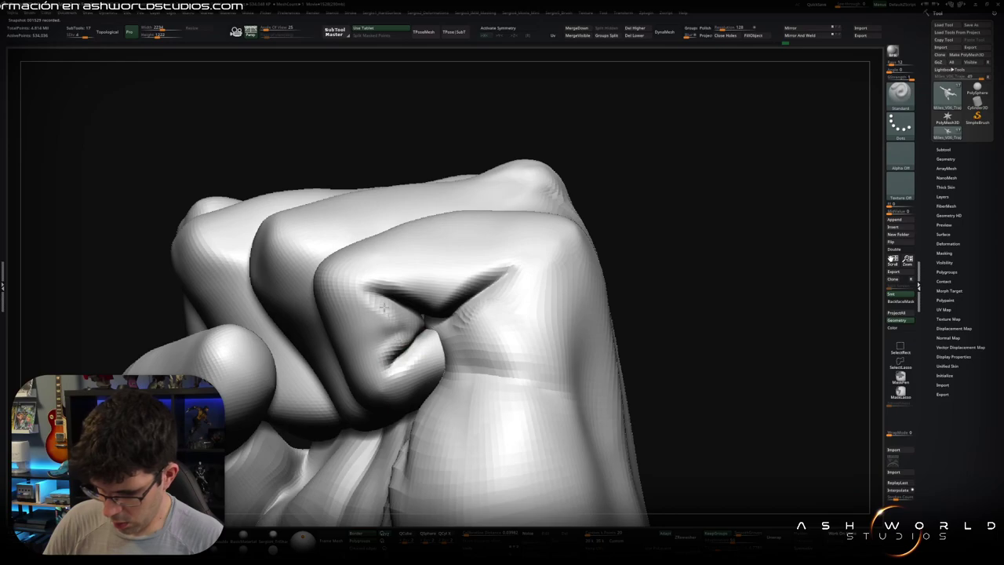
key("b")
key("i")
key("n")
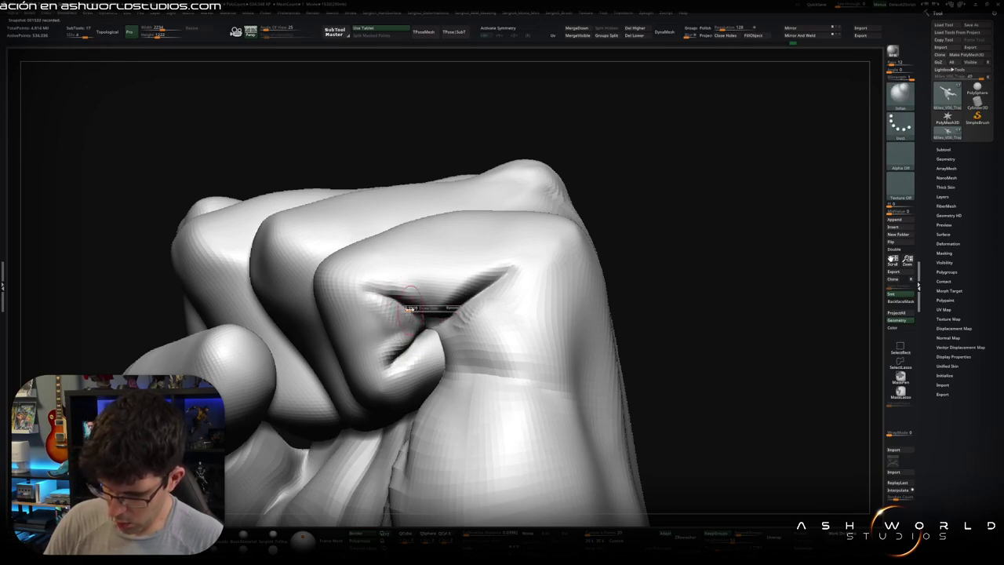
mouse_move(408, 309)
left_mouse_down()
mouse_move(423, 313)
mouse_move(486, 286)
left_mouse_up()
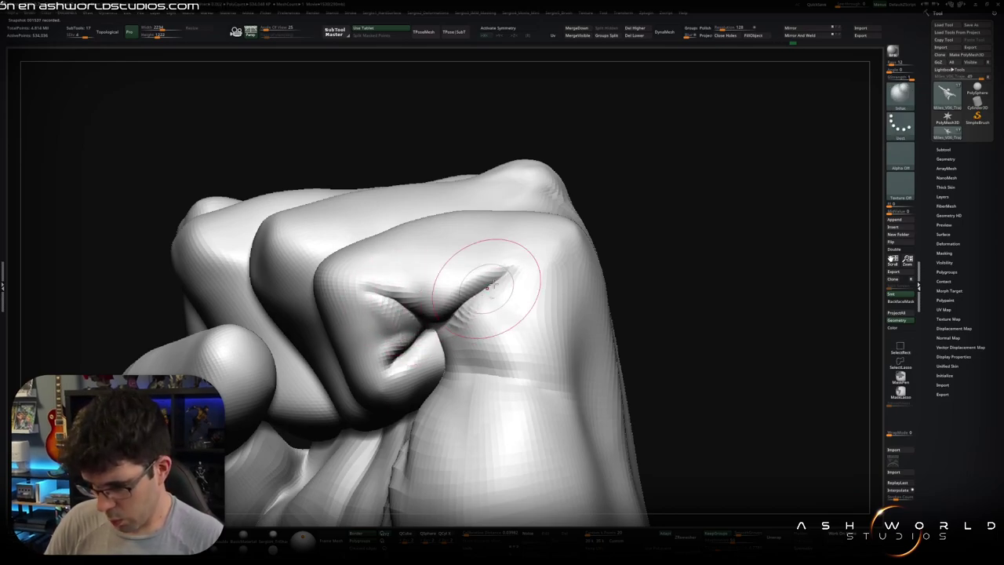
mouse_move(402, 345)
left_mouse_down()
mouse_move(431, 361)
mouse_move(408, 354)
mouse_move(388, 382)
left_mouse_up()
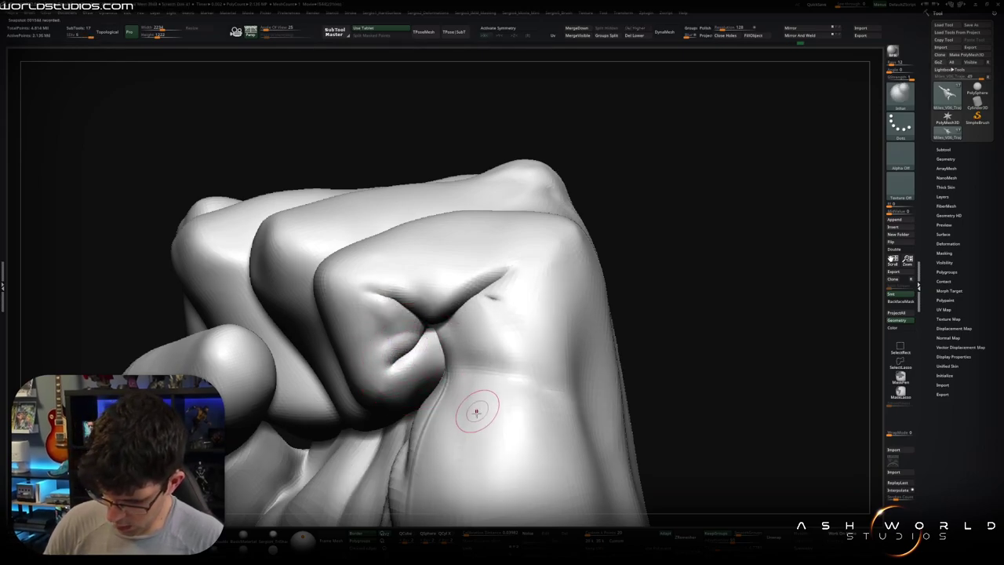
key("f")
left_click_drag(481, 432, 479, 323)
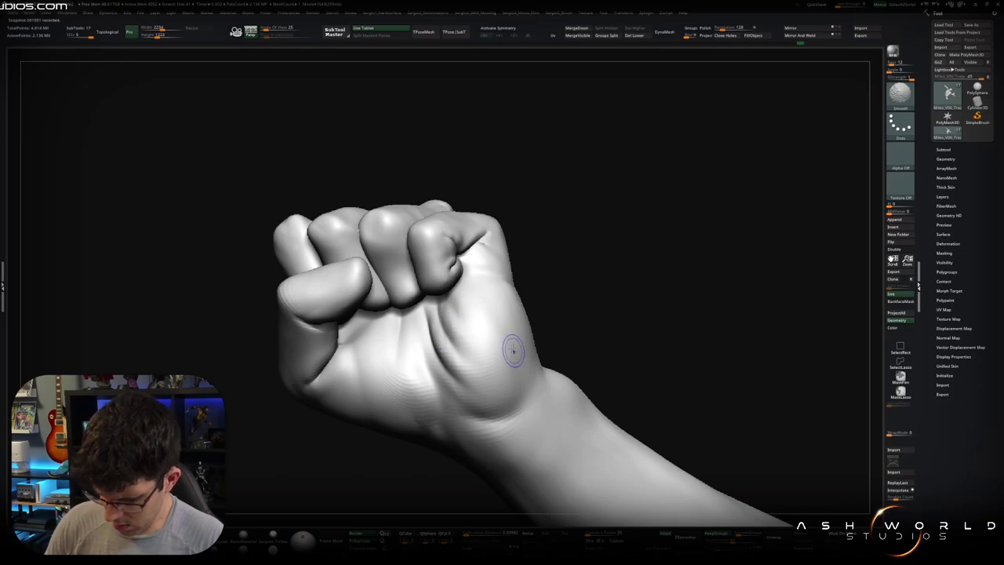
- Drop to a lower subdivision level to check the fist's form, then return to the highest level
mouse_move(525, 324)
left_mouse_down()
mouse_move(487, 352)
mouse_move(490, 306)
left_mouse_up()
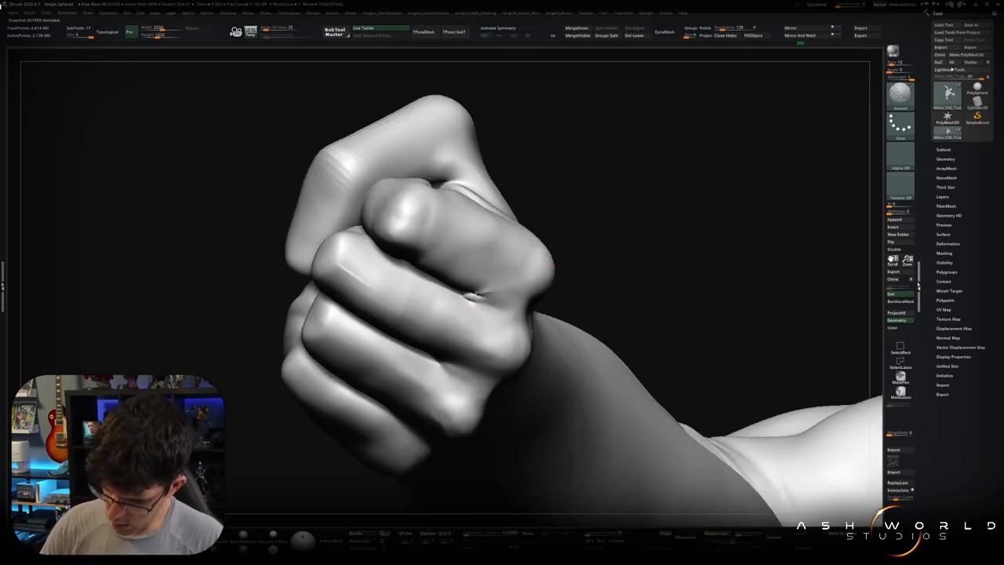
left_click_drag(491, 300, 471, 292)
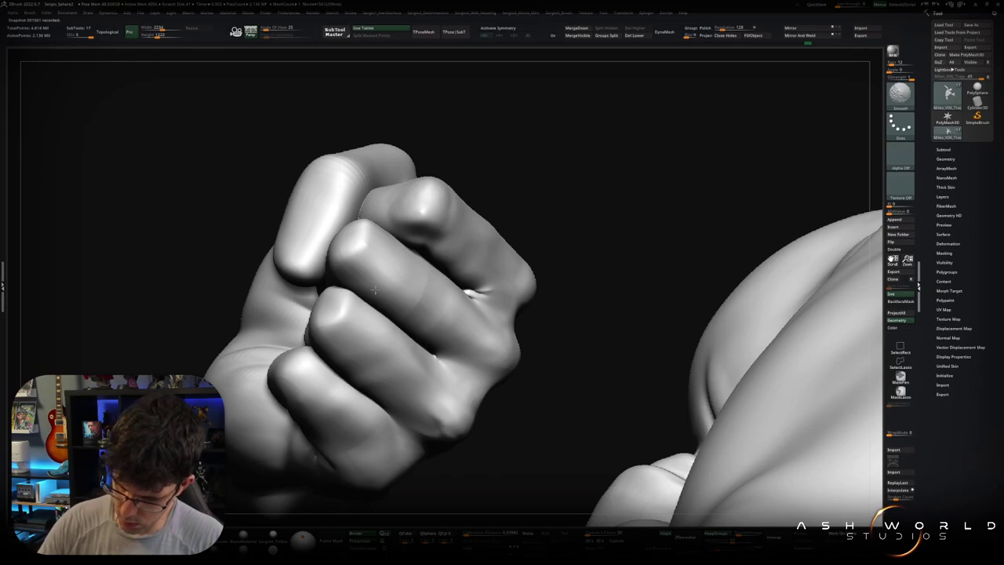
key("shift+d")
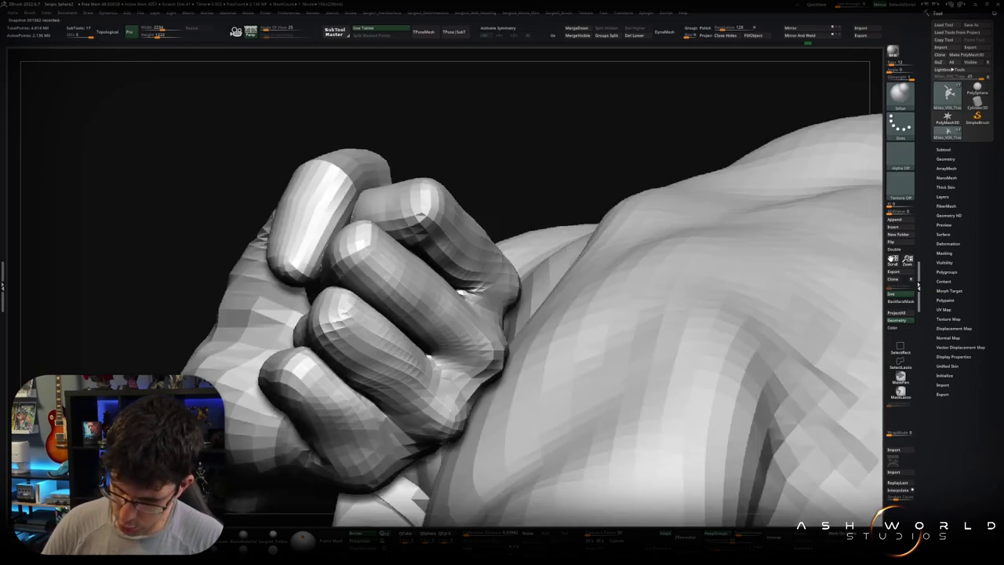
mouse_move(282, 394)
left_mouse_down()
mouse_move(423, 276)
mouse_move(443, 348)
mouse_move(412, 393)
mouse_move(437, 324)
left_mouse_up()
key("d")
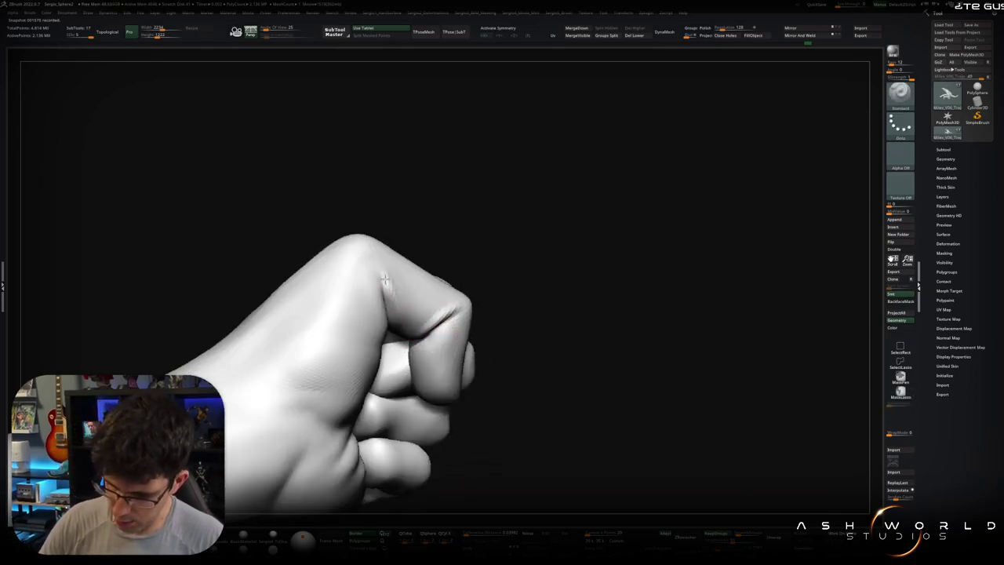
- Carve an extra crease into the knuckle and orbit toward the wrist
right_click_drag(390, 291, 394, 286)
left_click_drag(381, 270, 389, 308)
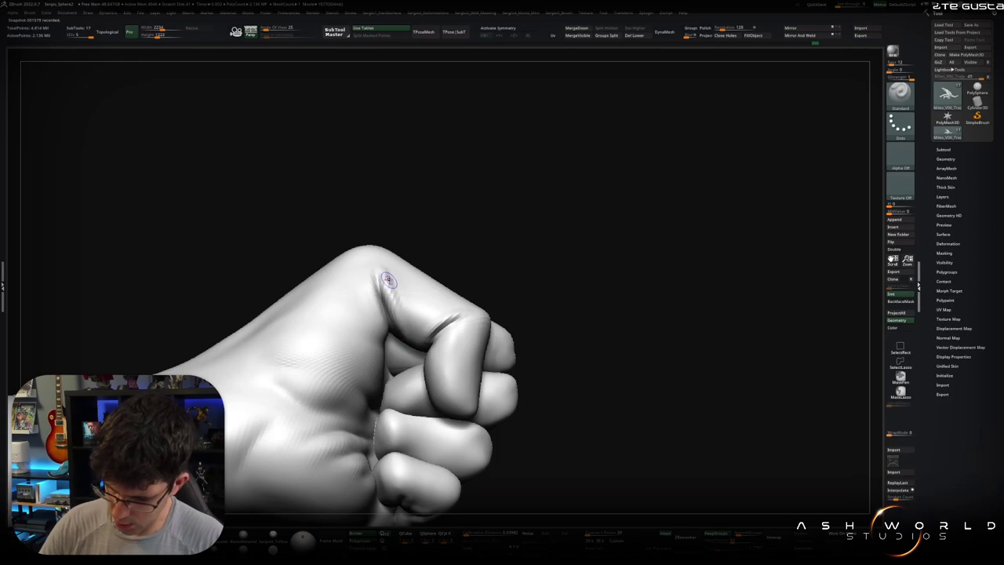
right_click_drag(482, 320, 458, 327)
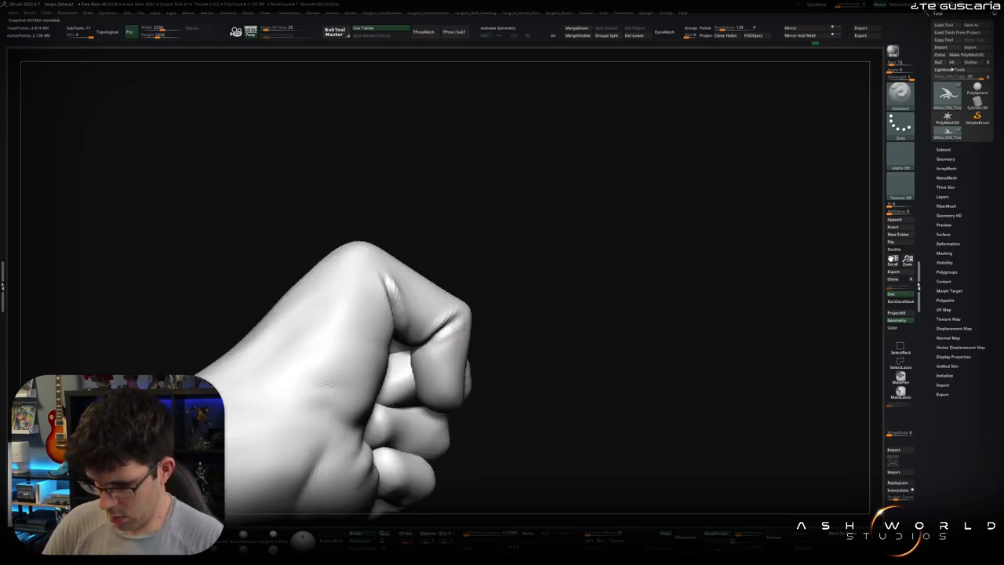
mouse_move(421, 355)
right_mouse_down()
mouse_move(443, 411)
mouse_move(440, 249)
mouse_move(455, 419)
mouse_move(507, 325)
mouse_move(556, 354)
mouse_move(462, 291)
mouse_move(500, 306)
mouse_move(392, 329)
right_mouse_up()
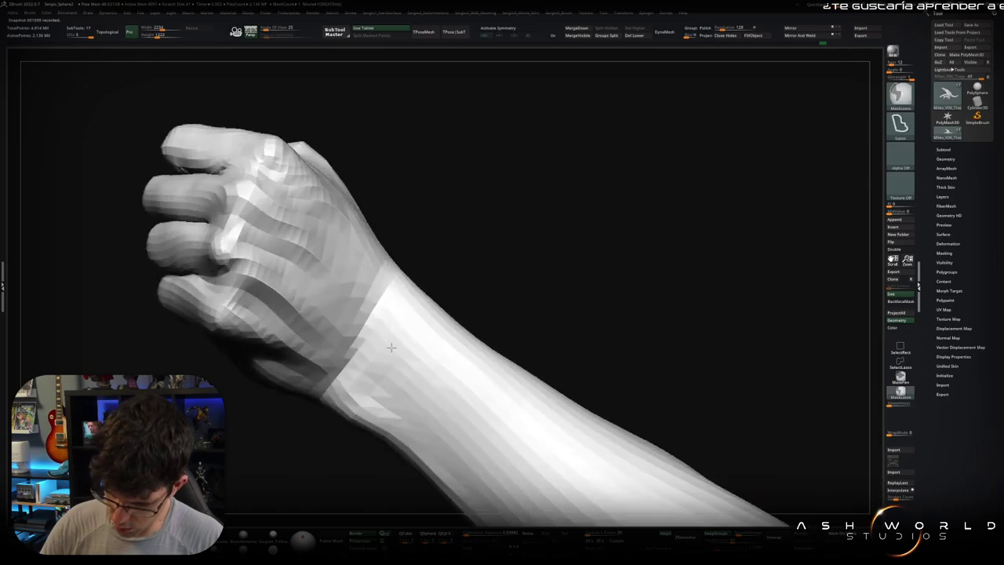
- Carve a deep diagonal crease across the wrist with the Standard brush
left_click_drag(413, 305, 383, 333, "ctrl")
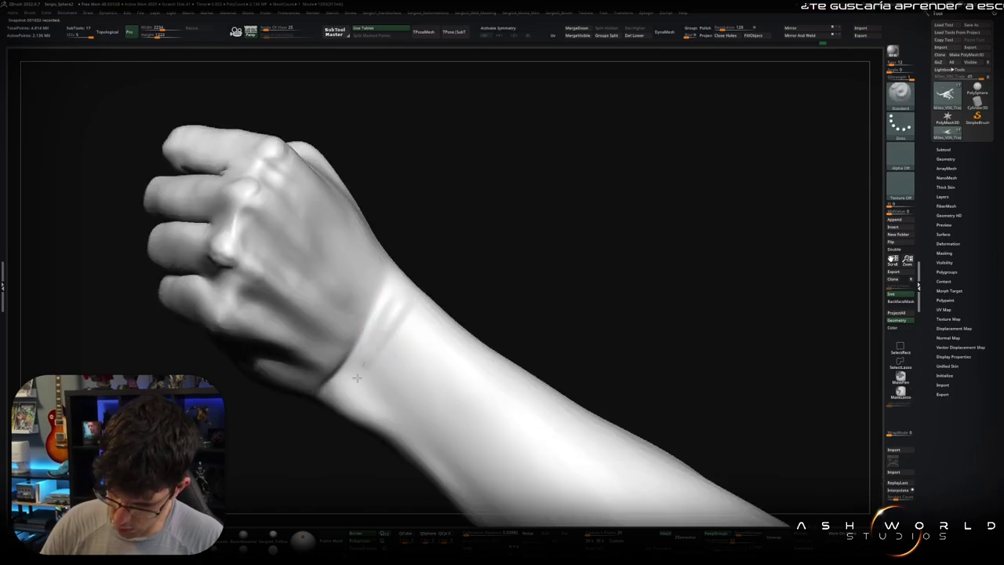
left_click_drag(412, 302, 365, 375)
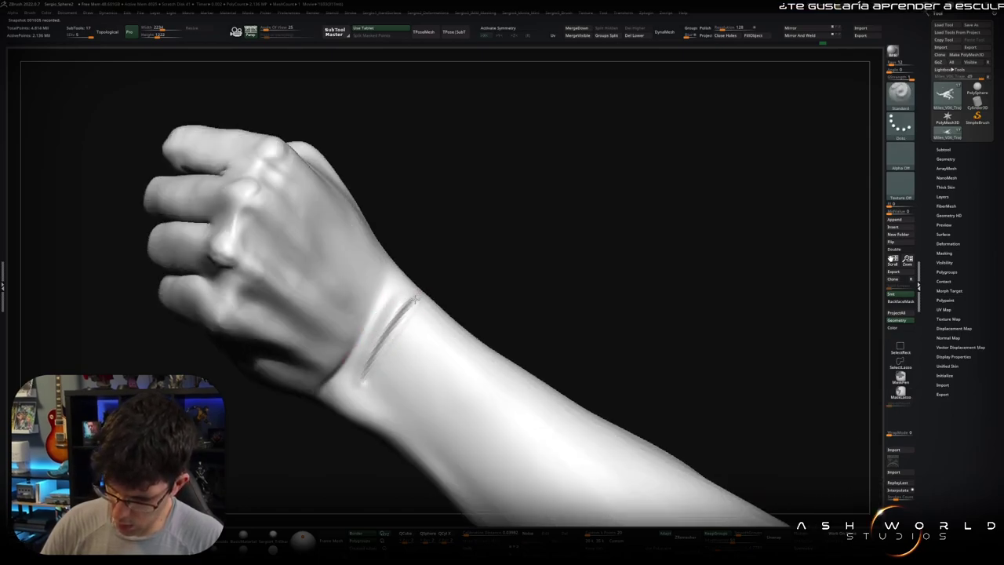
right_click_drag(364, 380, 375, 323)
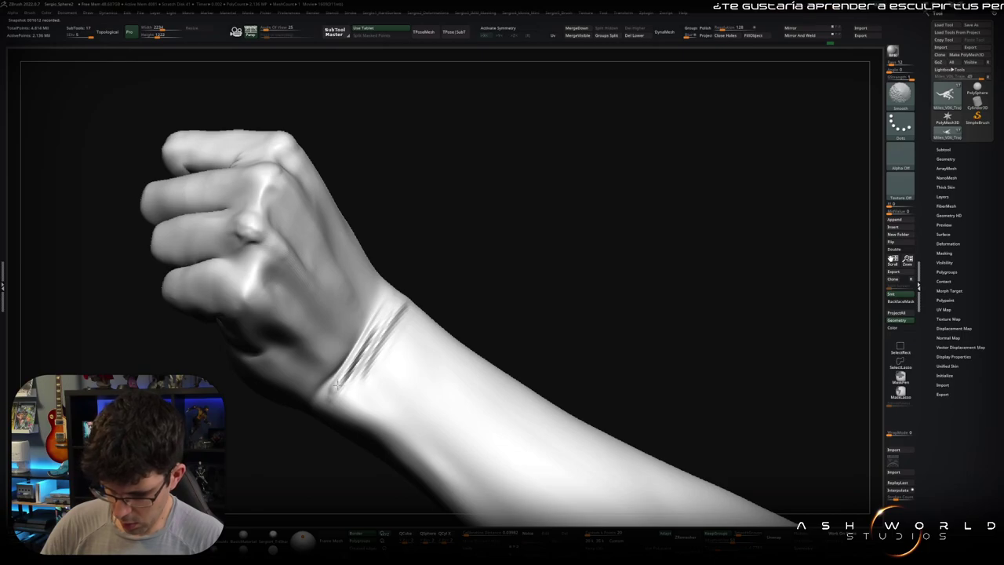
- Soften the wrist crease lines with the Smooth Strong brush
key("b")
key("s")
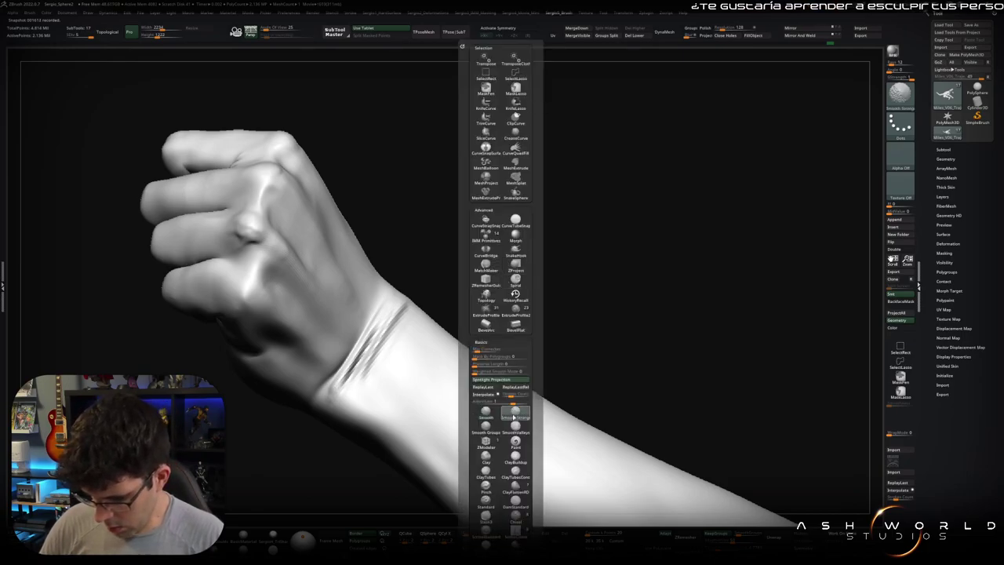
key("s")
left_click_drag(346, 373, 375, 328, "shift")
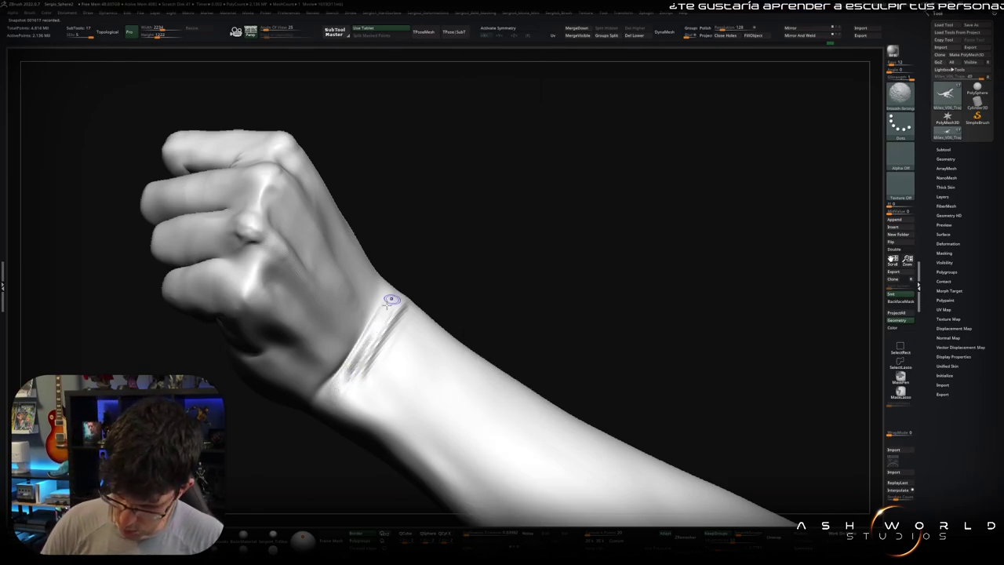
mouse_move(364, 371)
right_mouse_down()
mouse_move(339, 392)
mouse_move(389, 317)
right_mouse_up()
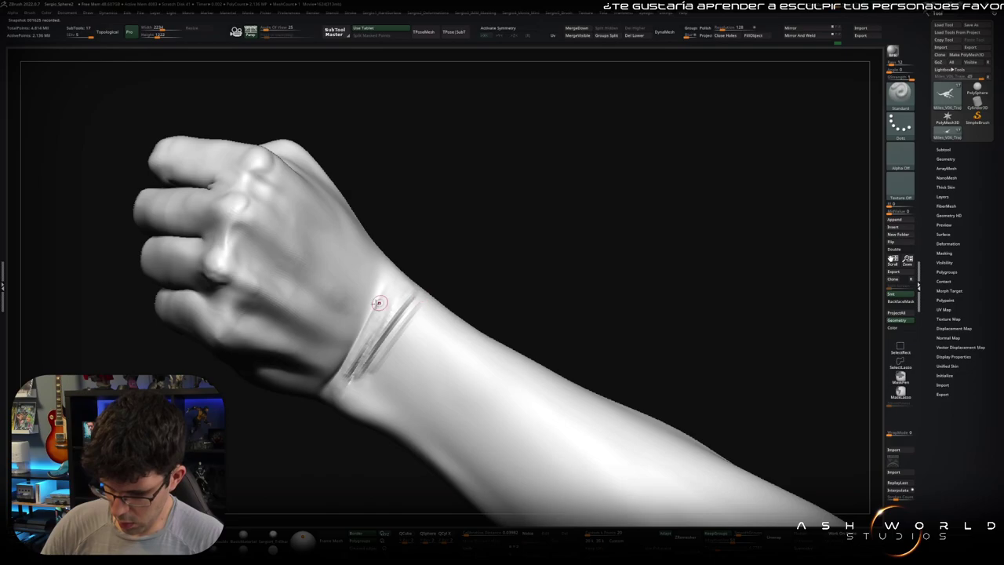
left_click_drag(378, 302, 361, 345, "shift")
right_click_drag(373, 322, 393, 268)
- Inspect the wrist crease from the side, toggling down and back up a subdivision level
right_click_drag(333, 377, 337, 363)
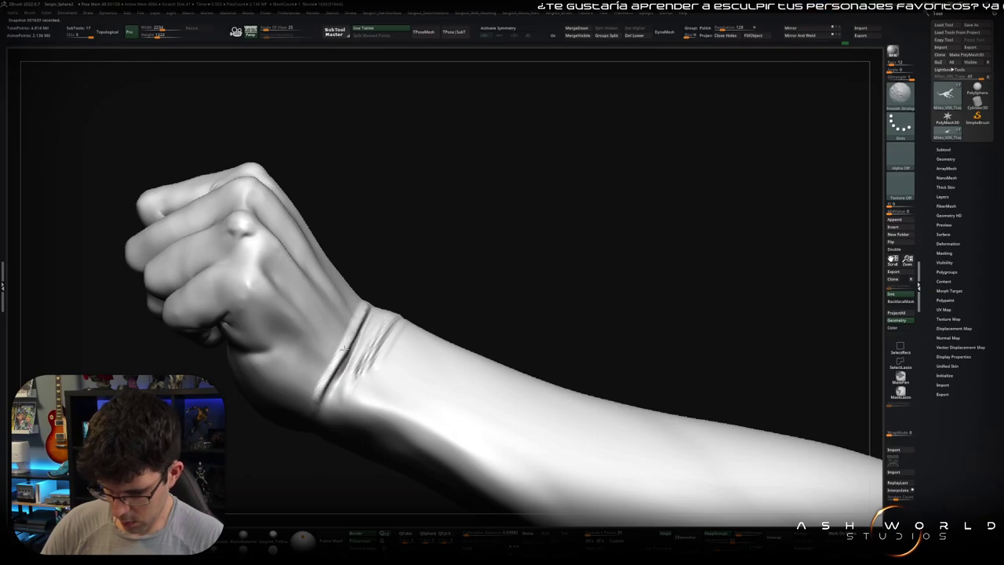
right_click_drag(367, 342, 369, 330)
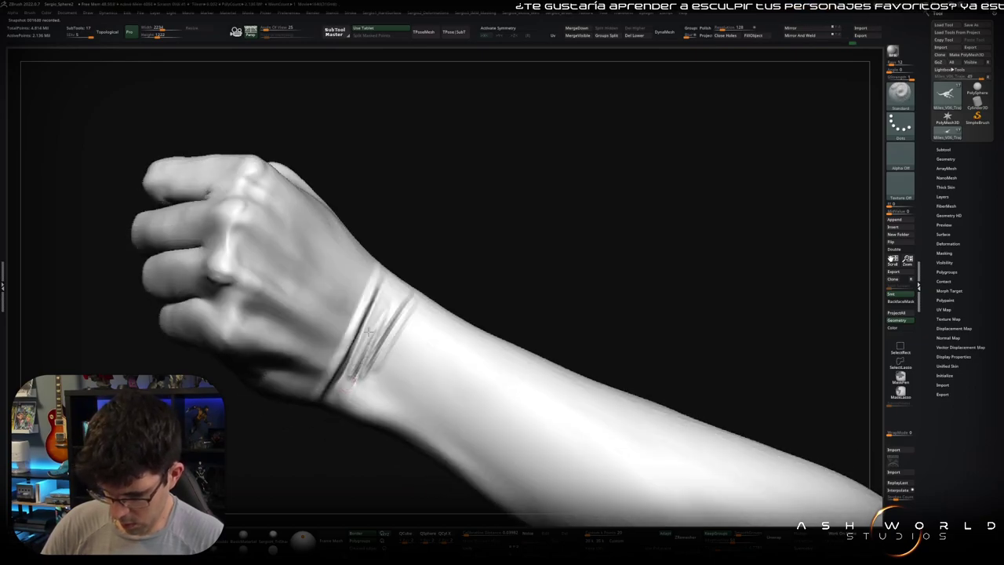
mouse_move(351, 392)
right_mouse_down()
mouse_move(361, 354)
mouse_move(347, 399)
right_mouse_up()
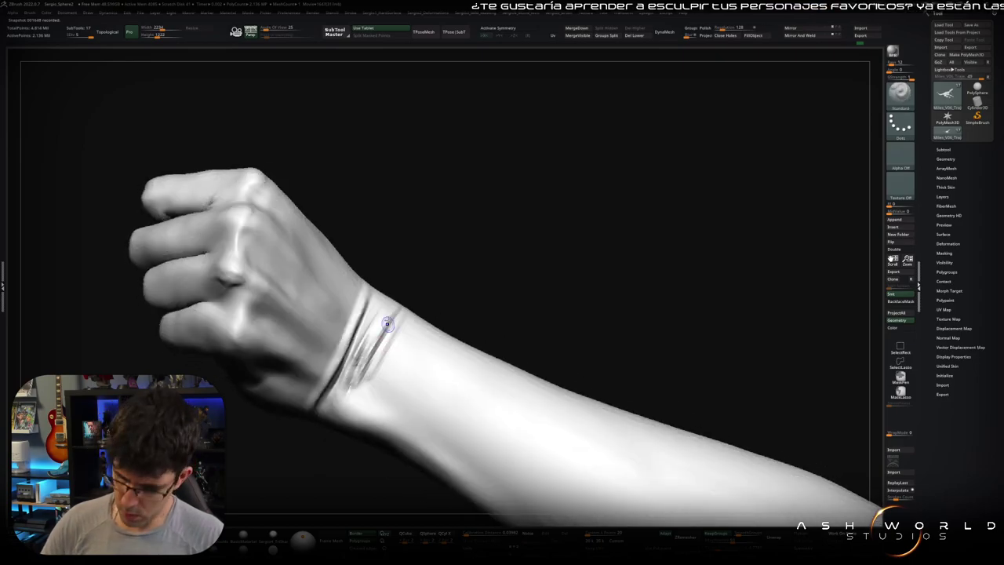
key("shift+d")
key("d")
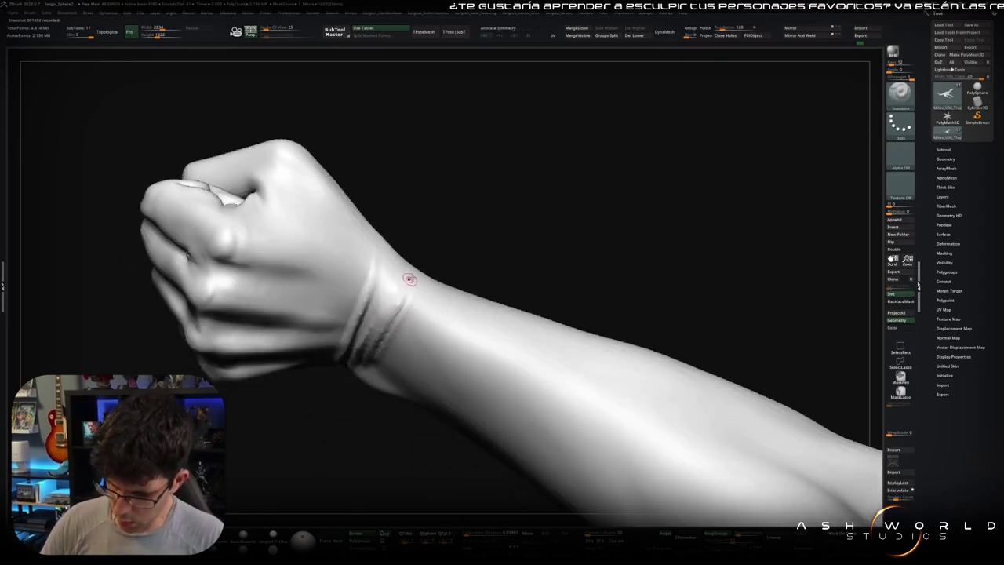
mouse_move(402, 276)
right_mouse_down()
mouse_move(406, 254)
mouse_move(396, 302)
mouse_move(368, 300)
mouse_move(377, 328)
mouse_move(353, 295)
mouse_move(397, 322)
right_mouse_up()
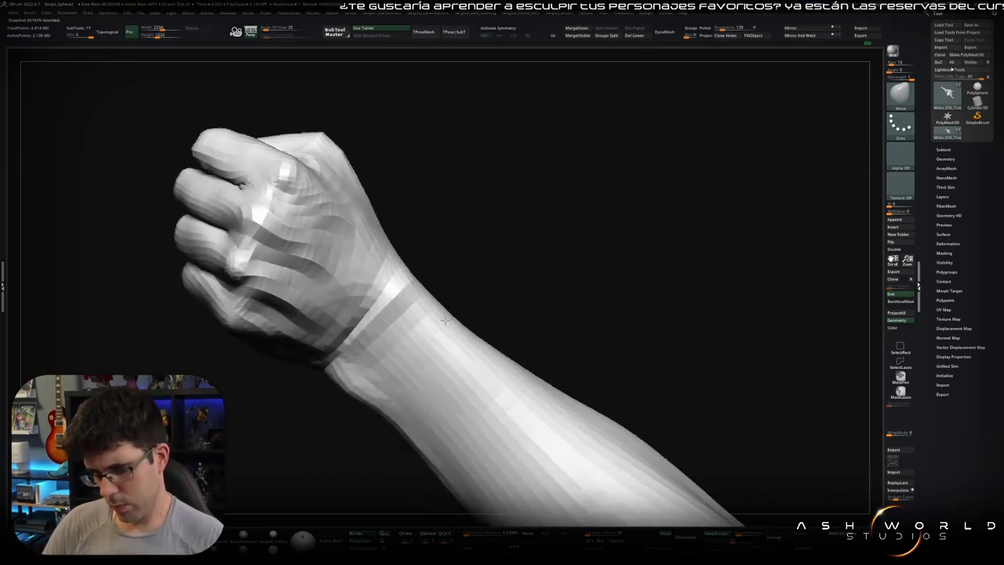
- Cut crisp DamStandard lines along the wrist creases, turning the wrist band into view
key("b")
key("d")
key("s")
mouse_move(396, 321)
right_mouse_down()
mouse_move(409, 320)
mouse_move(397, 339)
right_mouse_up()
right_click_drag(338, 381, 360, 356)
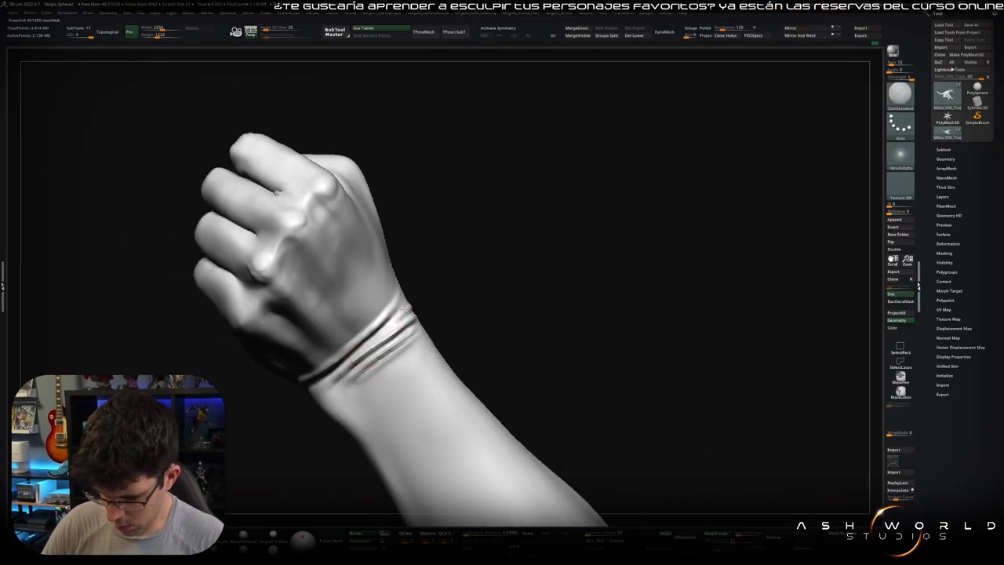
right_click_drag(400, 308, 417, 296)
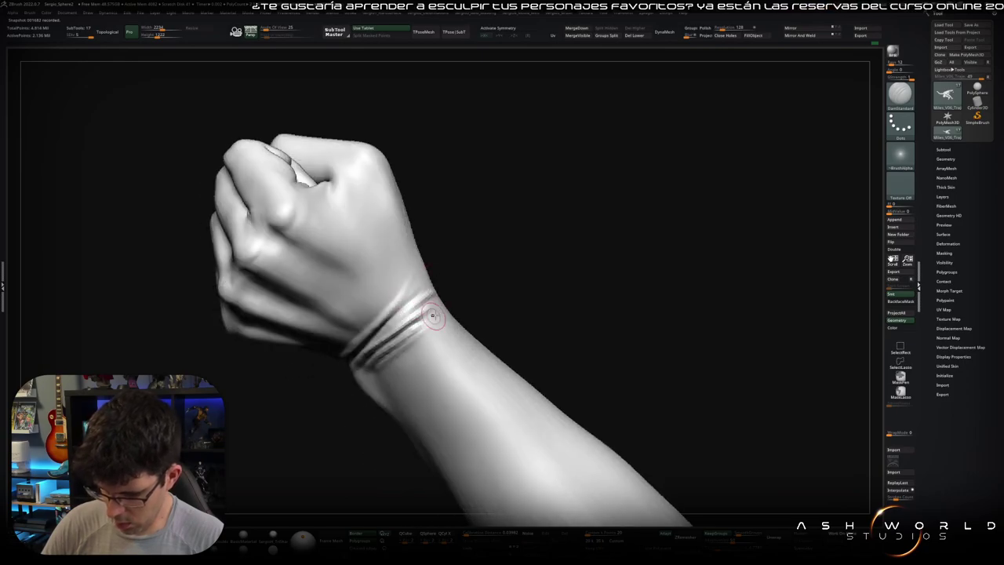
right_click_drag(372, 372, 385, 365)
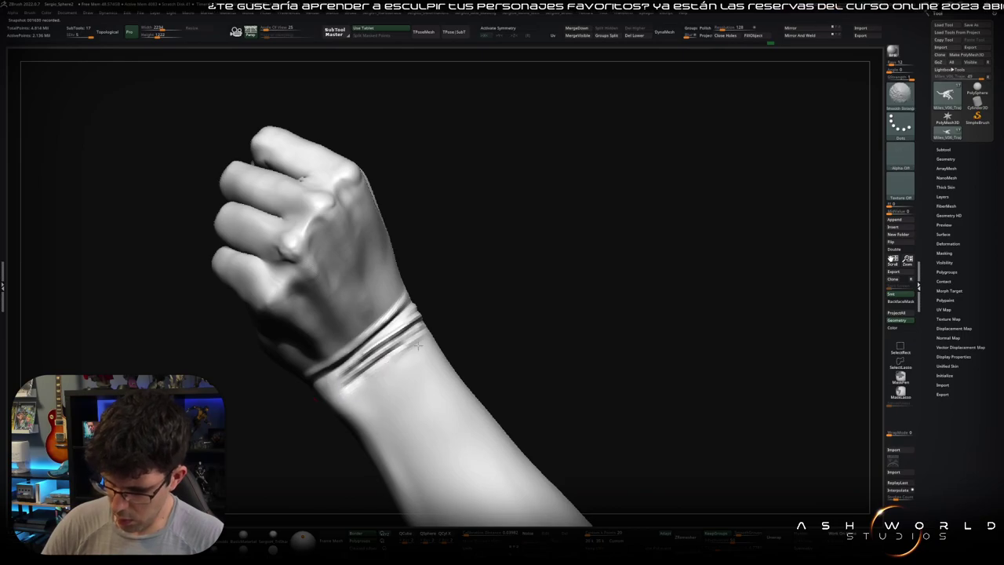
- Review the raised arm from the fist and wrist up to the upper arm and shoulder
mouse_move(440, 327)
right_mouse_down()
mouse_move(411, 343)
mouse_move(491, 266)
right_mouse_up()
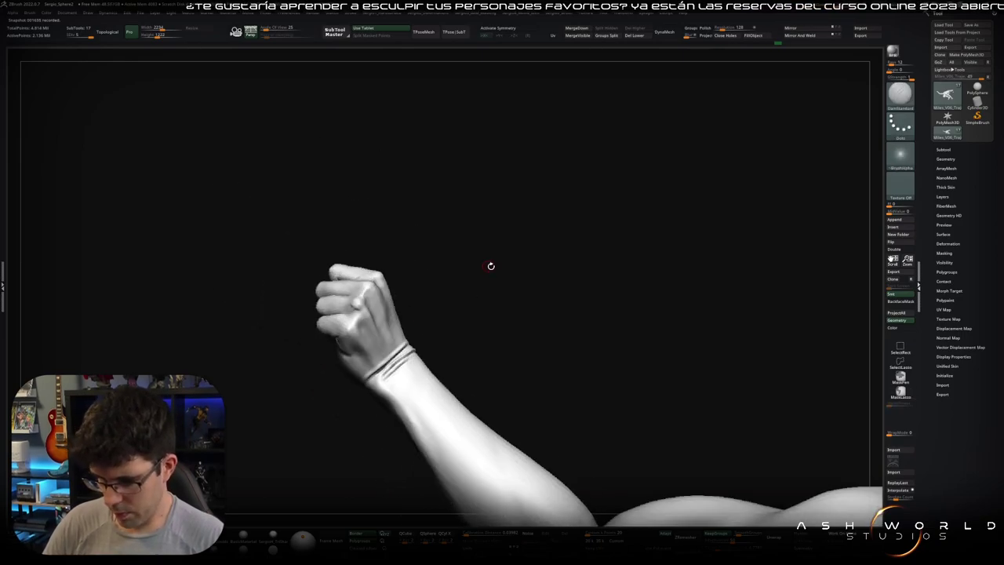
mouse_move(506, 349)
right_mouse_down("ctrl")
mouse_move(396, 259)
mouse_move(416, 286)
mouse_move(433, 256)
mouse_move(470, 279)
right_mouse_up("ctrl")
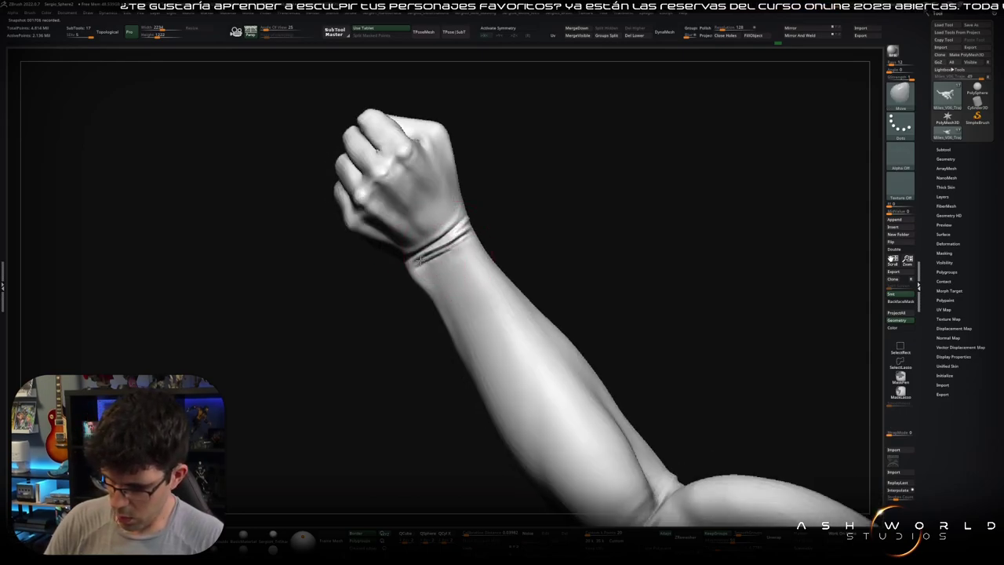
mouse_move(443, 212)
right_mouse_down()
mouse_move(439, 259)
mouse_move(486, 179)
mouse_move(469, 250)
right_mouse_up()
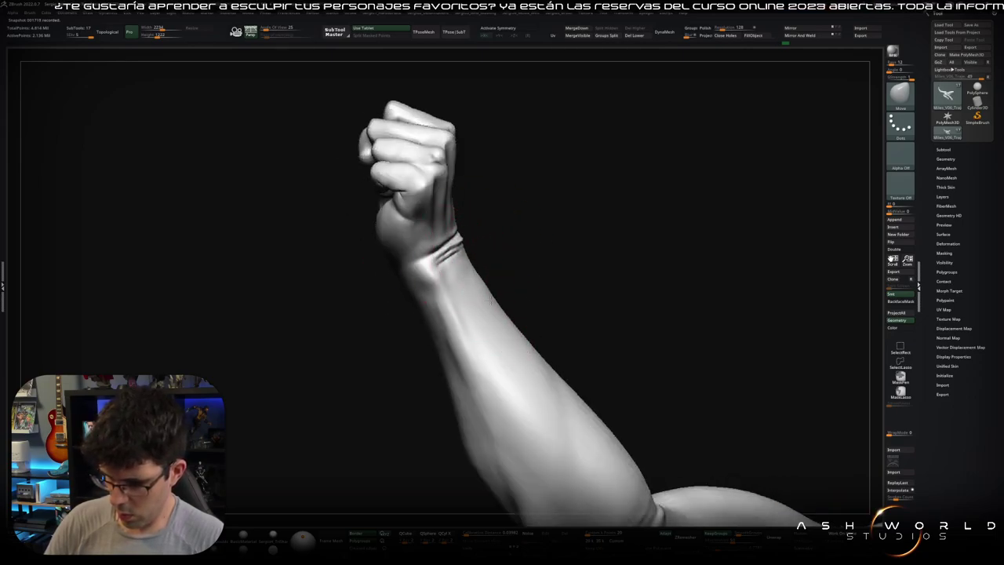
mouse_move(490, 299)
right_mouse_down()
mouse_move(528, 275)
mouse_move(471, 287)
right_mouse_up()
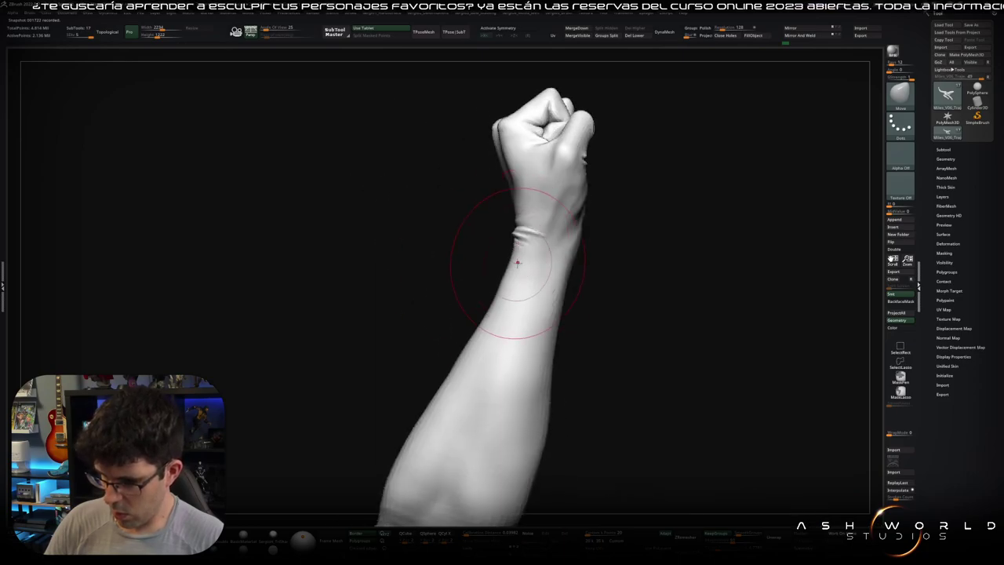
mouse_move(516, 262)
right_mouse_down()
mouse_move(506, 259)
mouse_move(539, 289)
mouse_move(580, 271)
mouse_move(513, 327)
mouse_move(540, 316)
mouse_move(581, 334)
mouse_move(571, 251)
mouse_move(486, 345)
right_mouse_up()
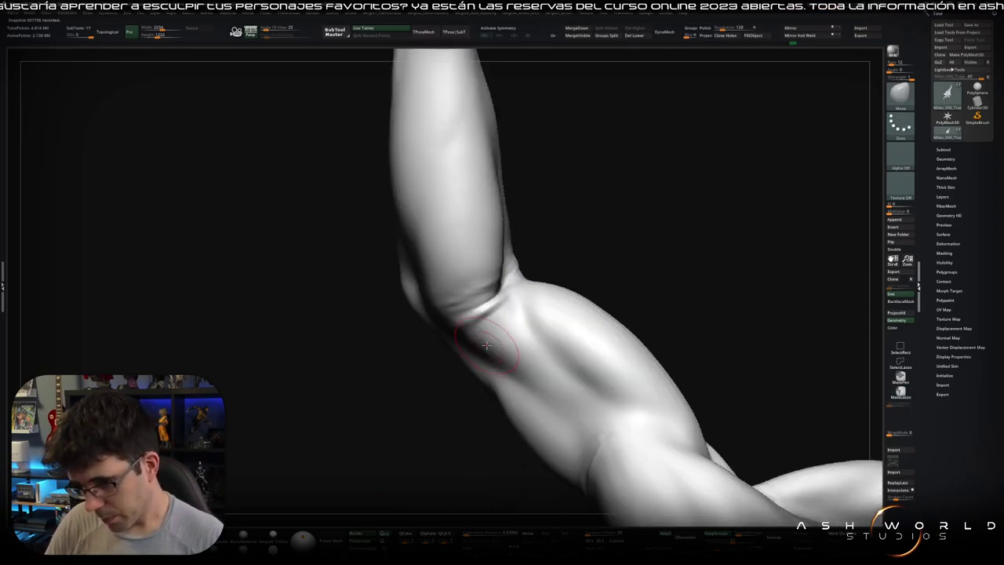
- Build a skin fold across the inner elbow with the Standard brush
key("b")
key("s")
key("t")
mouse_move(477, 292)
right_mouse_down()
mouse_move(494, 296)
mouse_move(571, 253)
right_mouse_up()
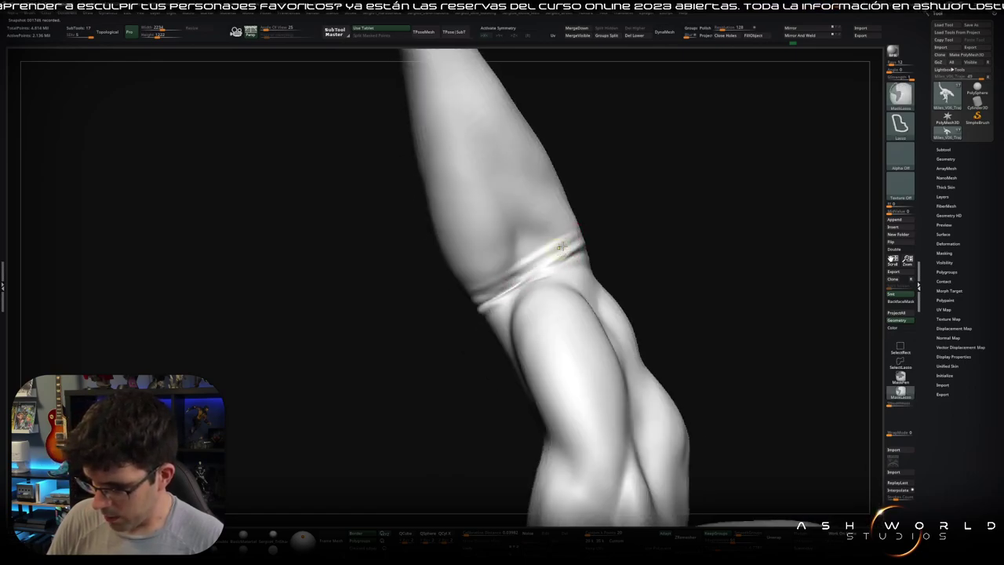
right_click_drag(541, 259, 574, 248)
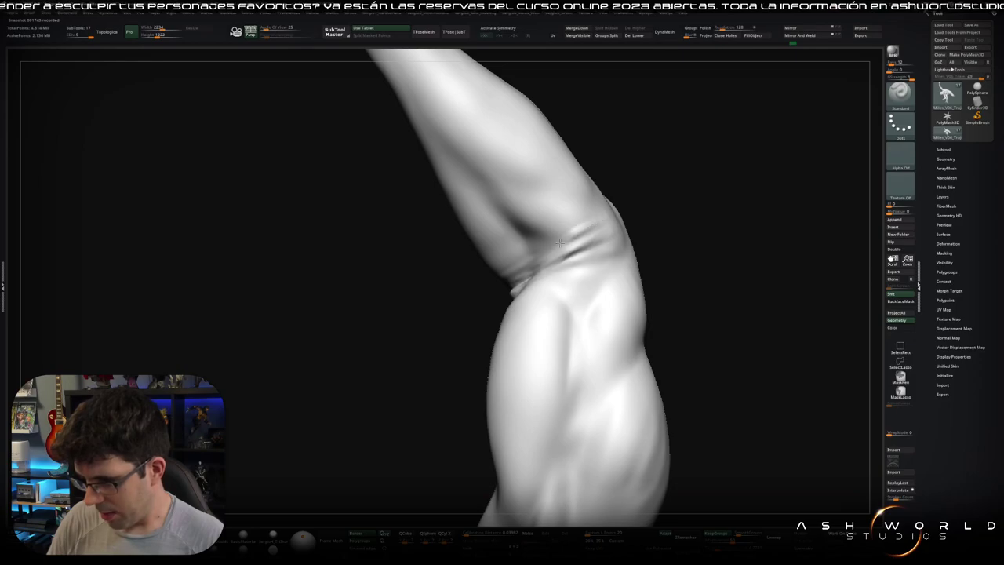
- Switch to DamStandard for crease lines and zoom out to see the whole arm
key("b")
key("d")
key("s")
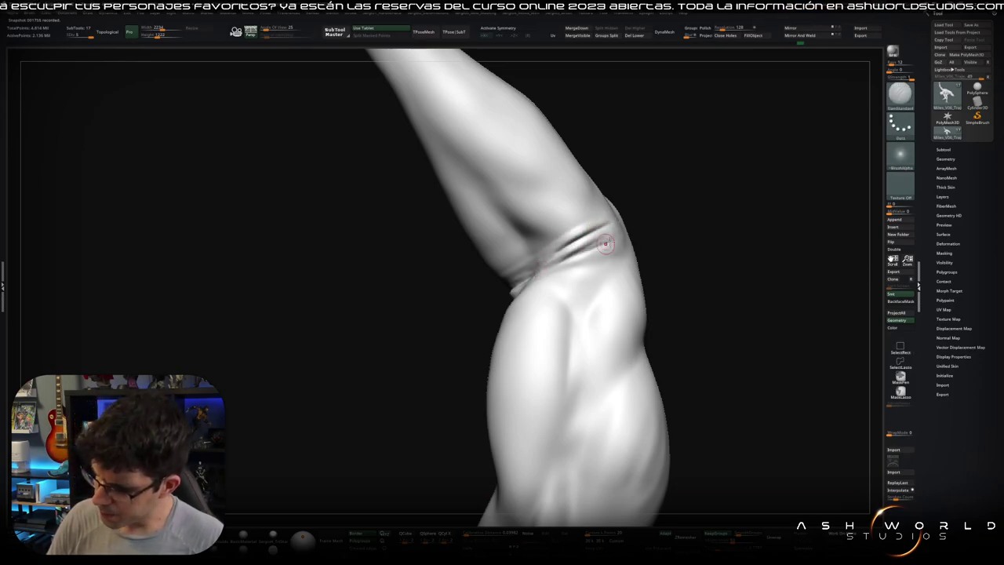
right_click_drag(574, 273, 655, 240)
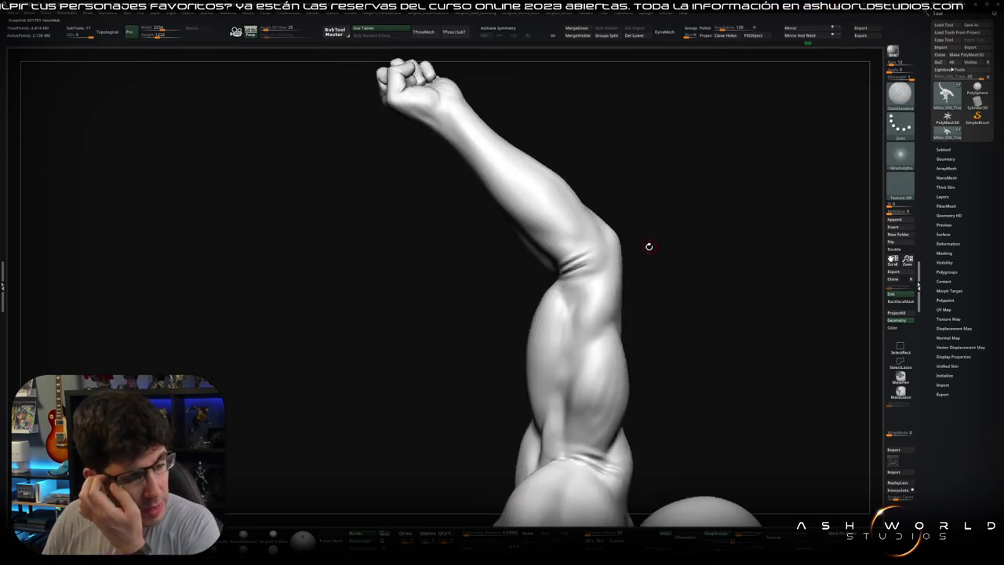
- Orbit around the torso, head and raised arm until the fist stands upright
right_click_drag(670, 249, 666, 258)
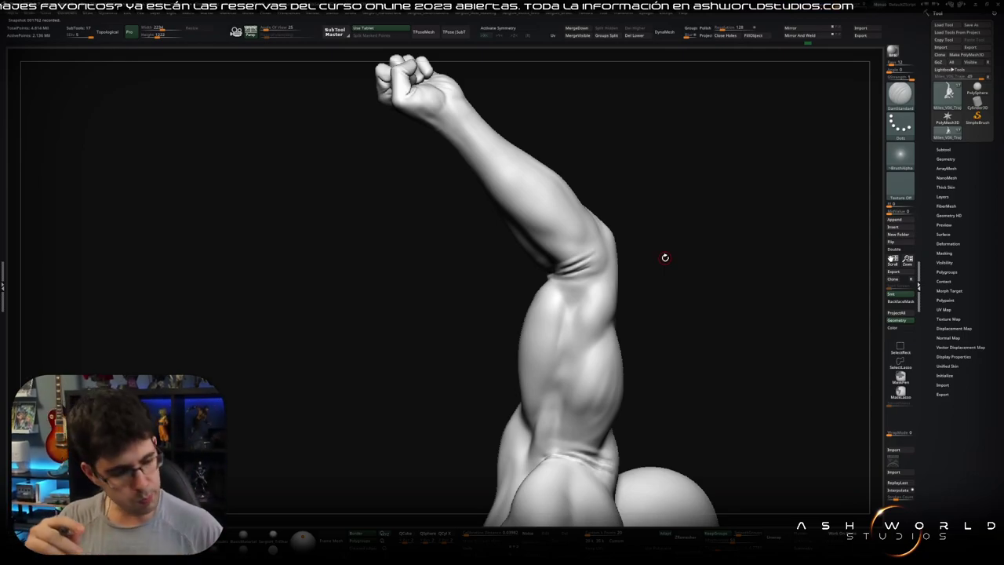
mouse_move(665, 257)
left_mouse_down()
mouse_move(602, 193)
mouse_move(586, 220)
mouse_move(545, 212)
mouse_move(608, 233)
mouse_move(656, 223)
mouse_move(640, 224)
mouse_move(652, 238)
mouse_move(641, 238)
mouse_move(688, 180)
left_mouse_up()
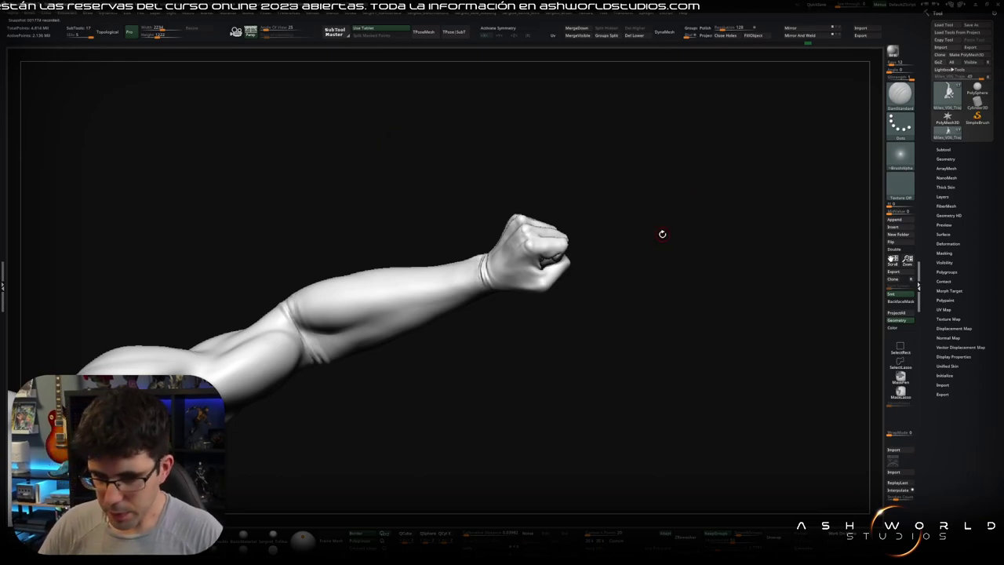
mouse_move(511, 246)
left_mouse_down()
mouse_move(475, 197)
mouse_move(567, 233)
mouse_move(394, 251)
left_mouse_up()
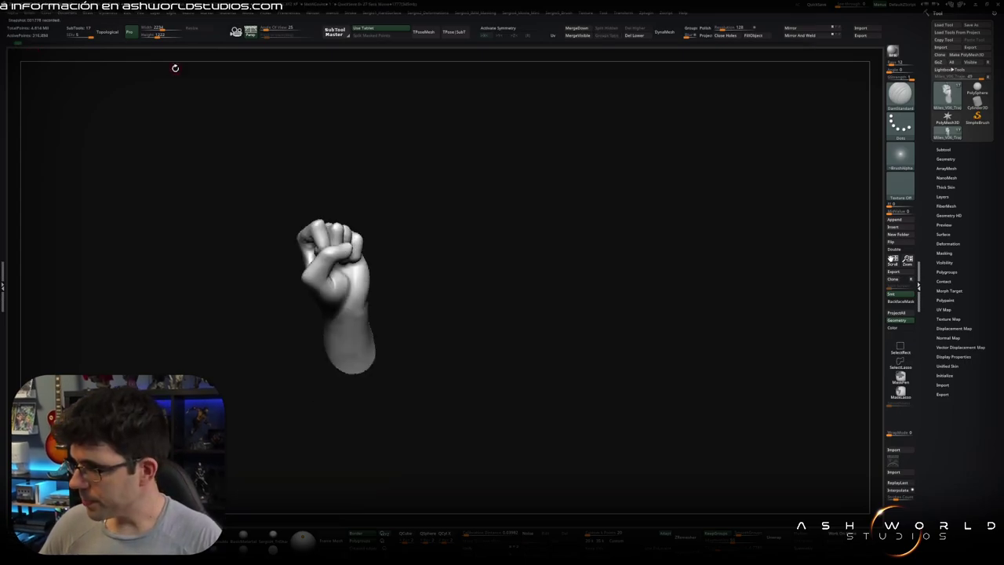
- Raise the hand a subdivision level and duplicate it, bringing the SubTool list to 18
left_click_drag(412, 200, 407, 202)
right_click_drag(407, 201, 439, 240, "ctrl")
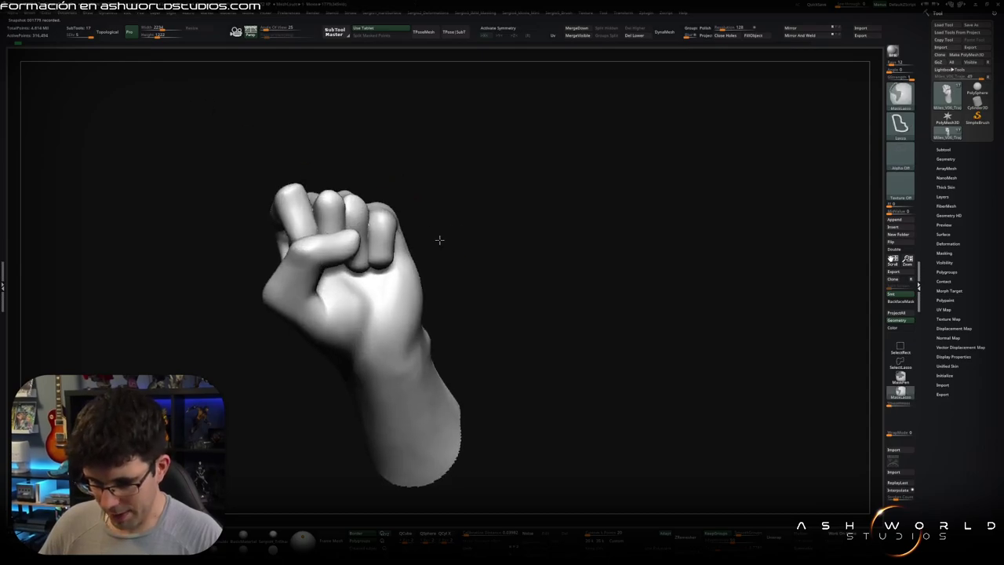
left_click(940, 149)
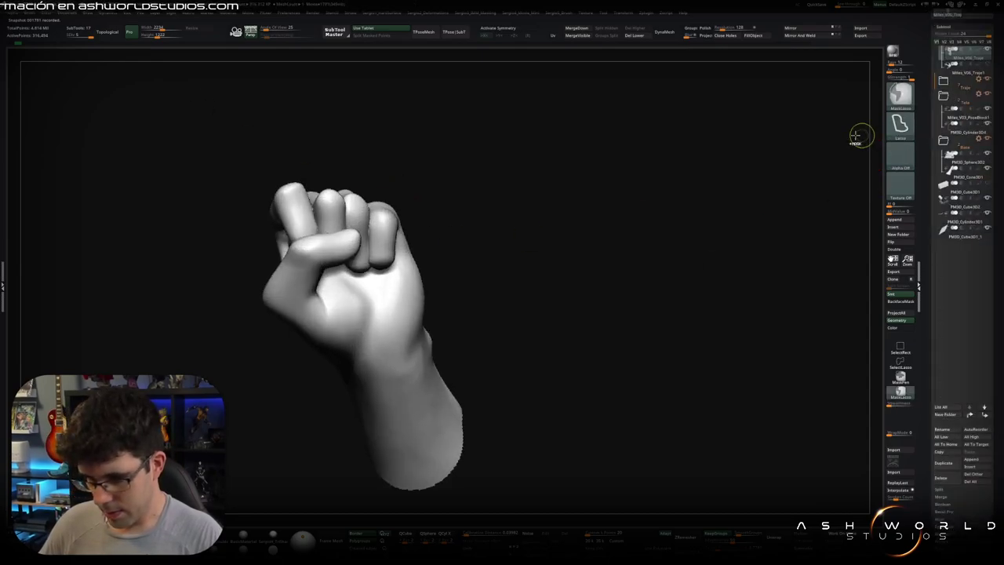
key("d")
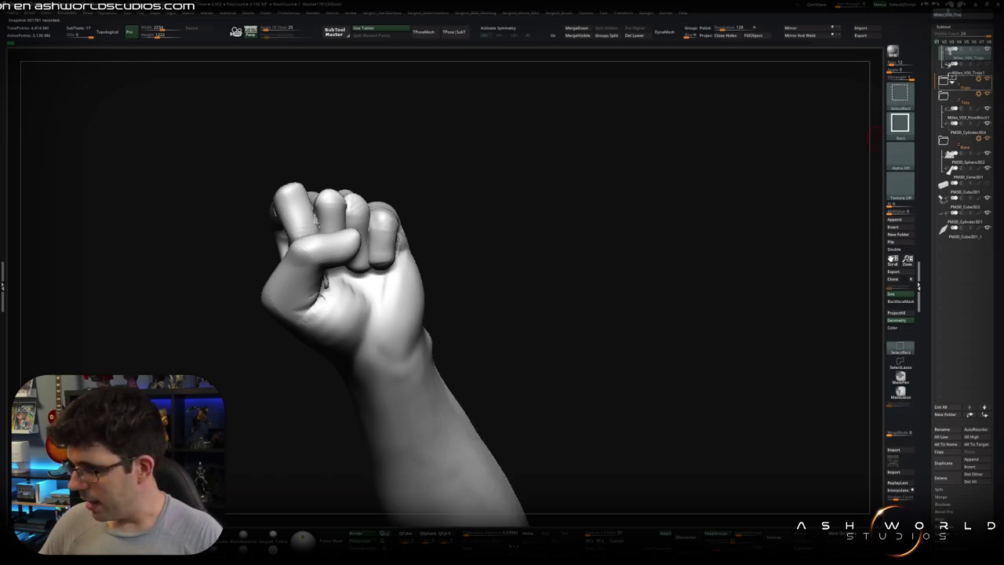
key("ctrl+shift+d")
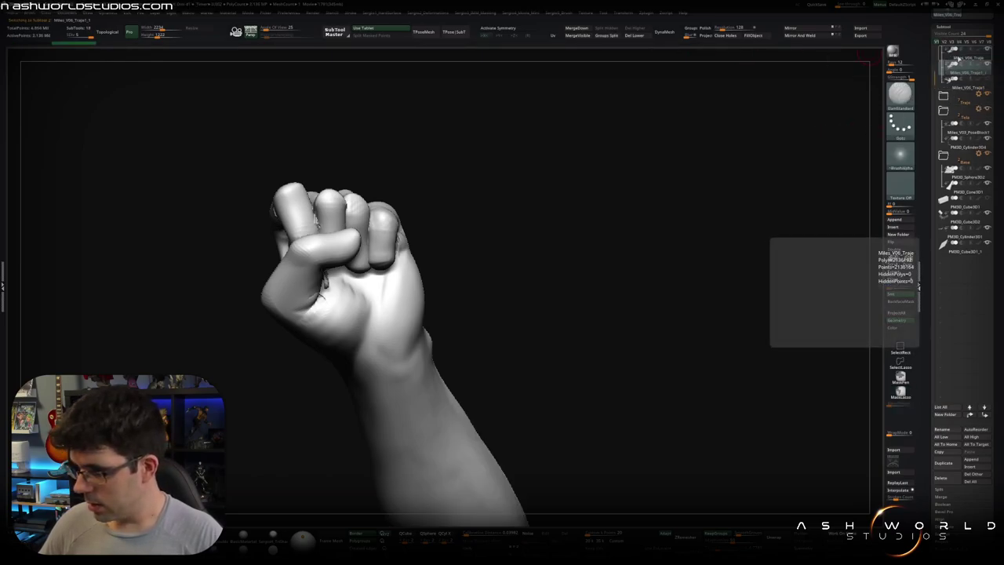
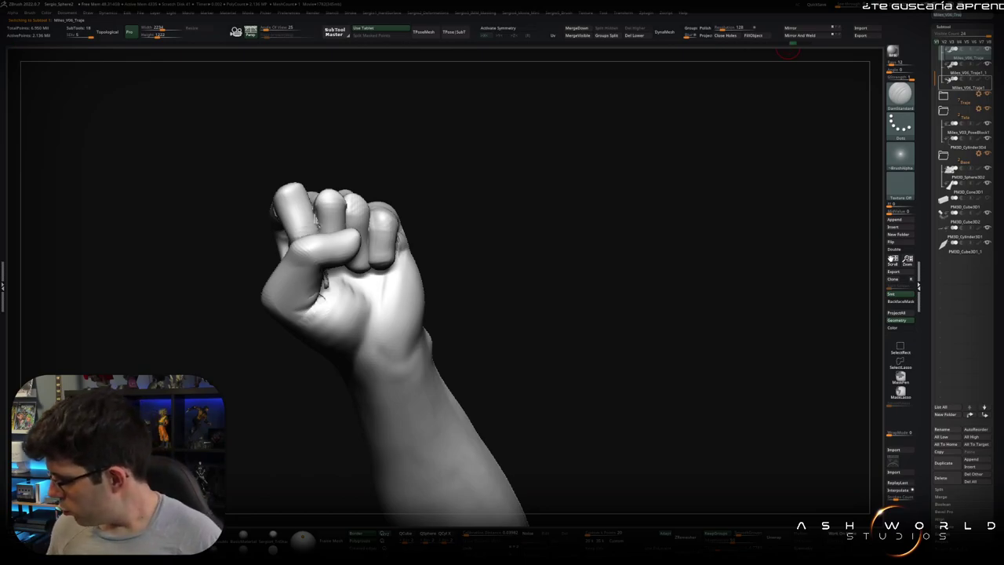
- Unhide all geometry around the isolated clenched fist
left_click_drag(361, 196, 377, 193)
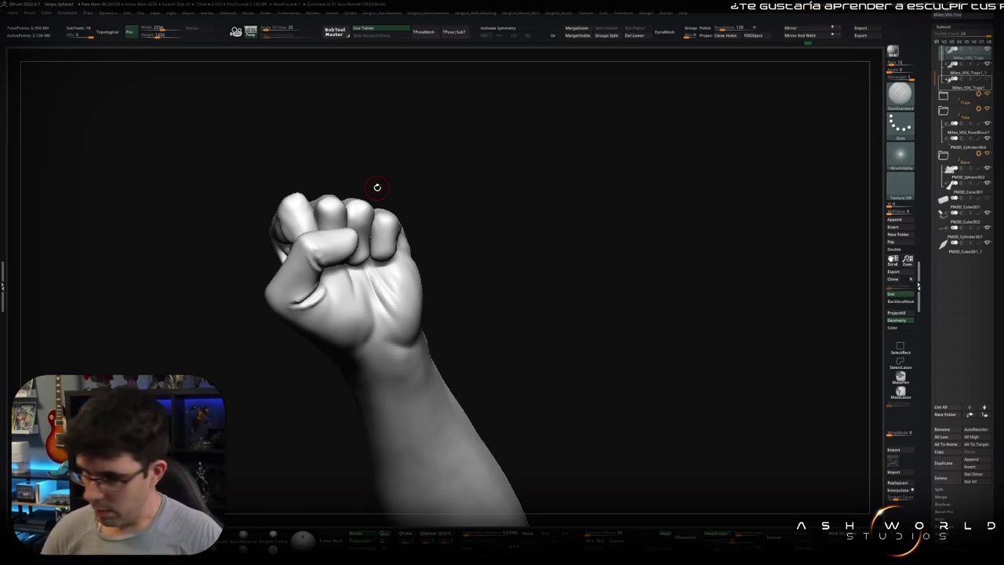
left_click(639, 284, "ctrl+shift")
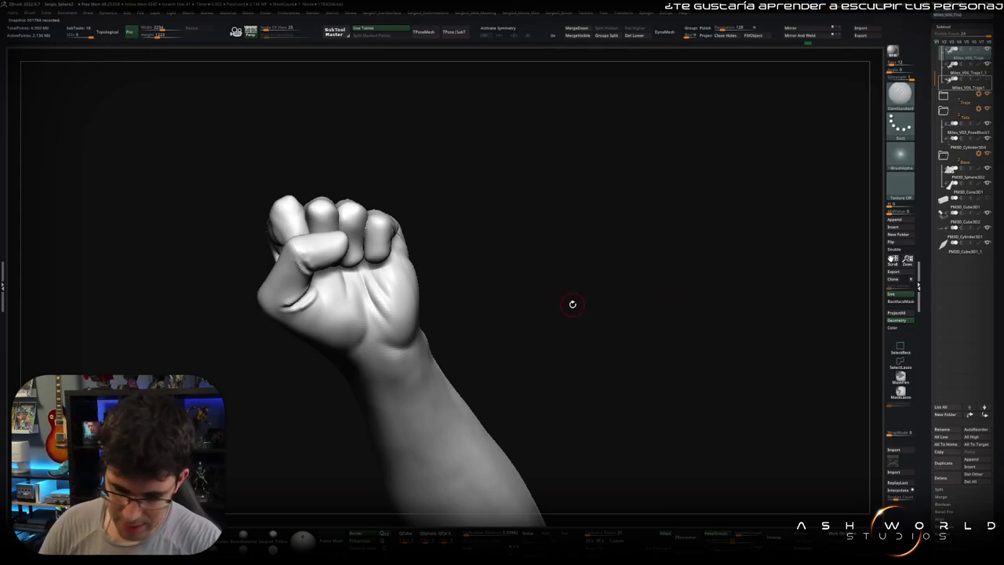
mouse_move(594, 306)
left_mouse_down()
mouse_move(637, 303)
mouse_move(592, 313)
mouse_move(632, 325)
mouse_move(628, 316)
mouse_move(596, 321)
left_mouse_up()
- Drop to a lower subdivision level, pick the Move brush, and frame the whole figure
key("shift+d")
mouse_move(369, 235)
left_mouse_down()
mouse_move(381, 225)
mouse_move(507, 300)
mouse_move(582, 293)
mouse_move(471, 274)
mouse_move(541, 291)
mouse_move(428, 374)
left_mouse_up()
key("b")
key("m")
key("v")
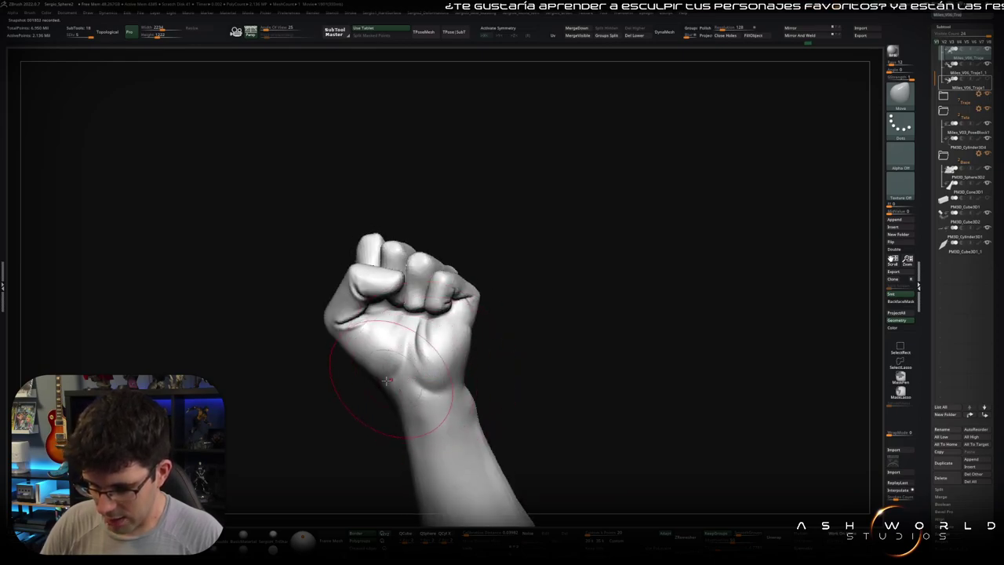
mouse_move(470, 357)
right_mouse_down("ctrl")
mouse_move(453, 381)
mouse_move(499, 289)
right_mouse_up("ctrl")
mouse_move(499, 289)
left_mouse_down()
mouse_move(549, 275)
mouse_move(583, 338)
mouse_move(567, 321)
mouse_move(479, 350)
mouse_move(534, 266)
left_mouse_up()
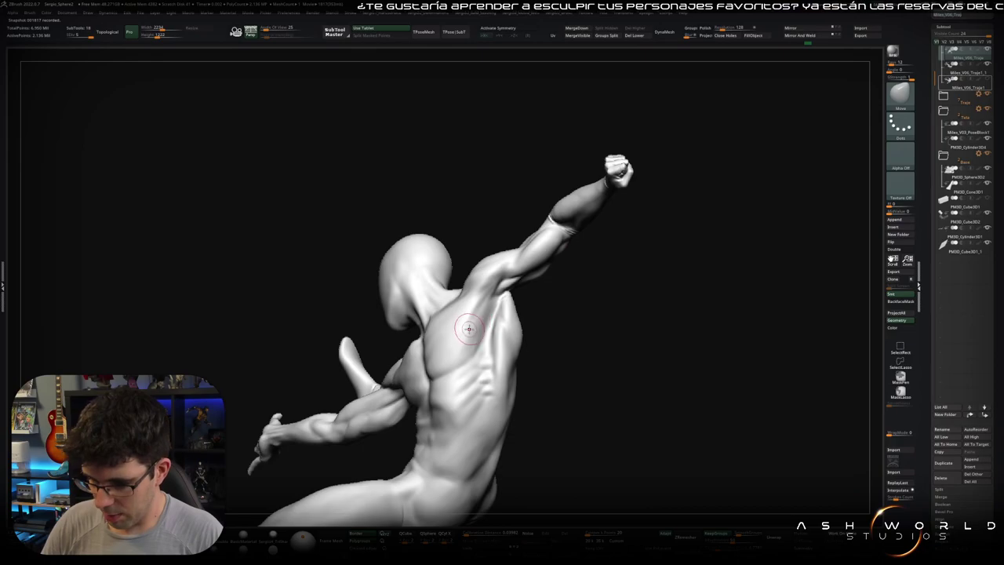
- Lower the subdivision, mask the fist up to the wrist, and nudge the wrist with the gizmo
mouse_move(469, 329)
right_mouse_down()
mouse_move(540, 311)
mouse_move(447, 397)
mouse_move(511, 222)
mouse_move(539, 248)
right_mouse_up()
key("shift+d")
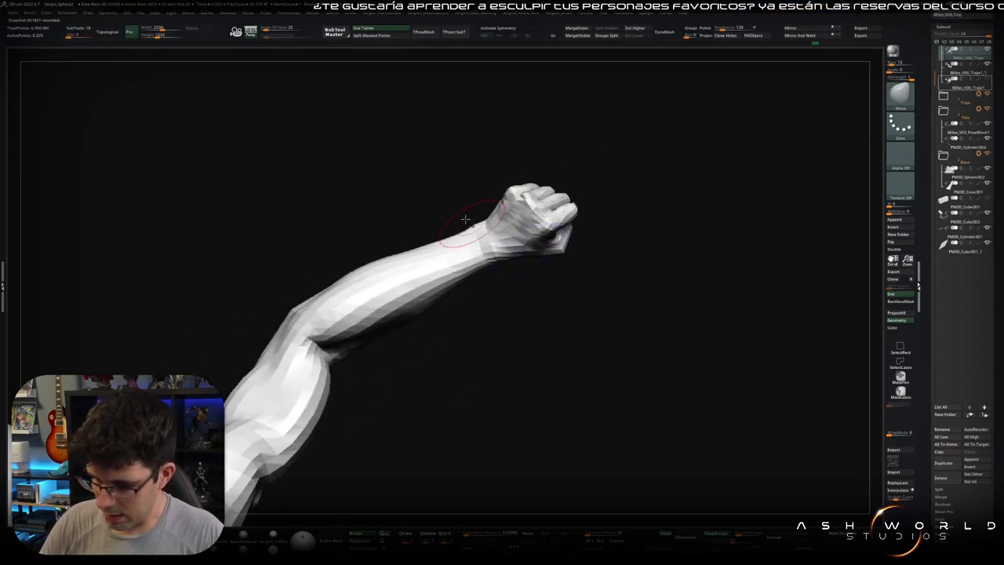
left_click_drag(466, 220, 554, 298, "ctrl")
left_click_drag(527, 191, 547, 273, "ctrl")
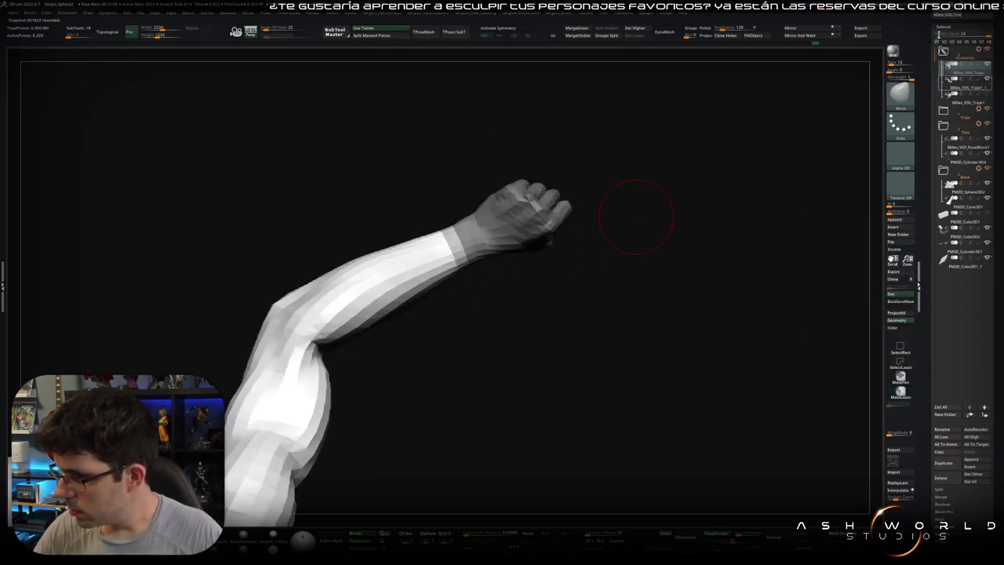
mouse_move(968, 87)
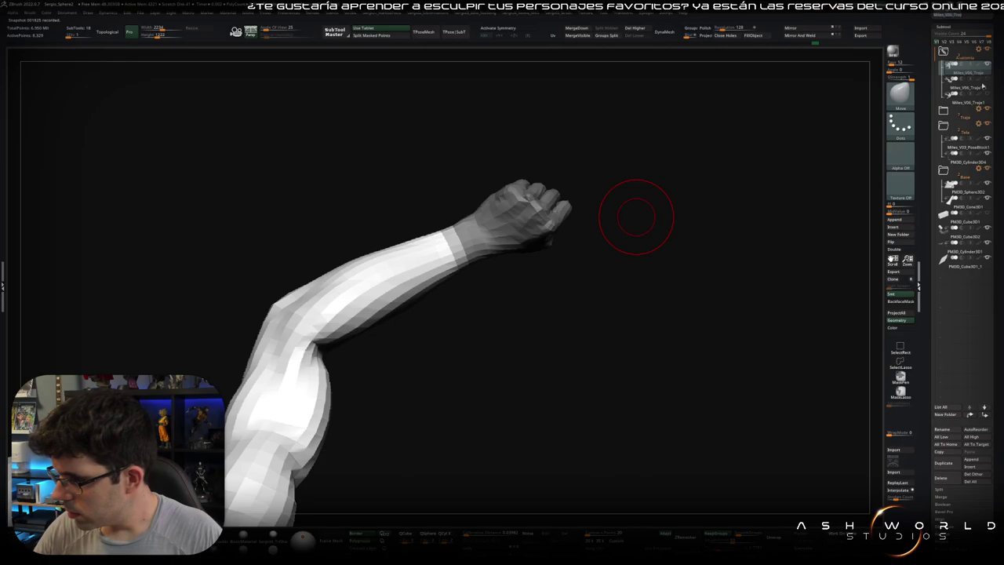
left_click(605, 197, "ctrl")
key("w")
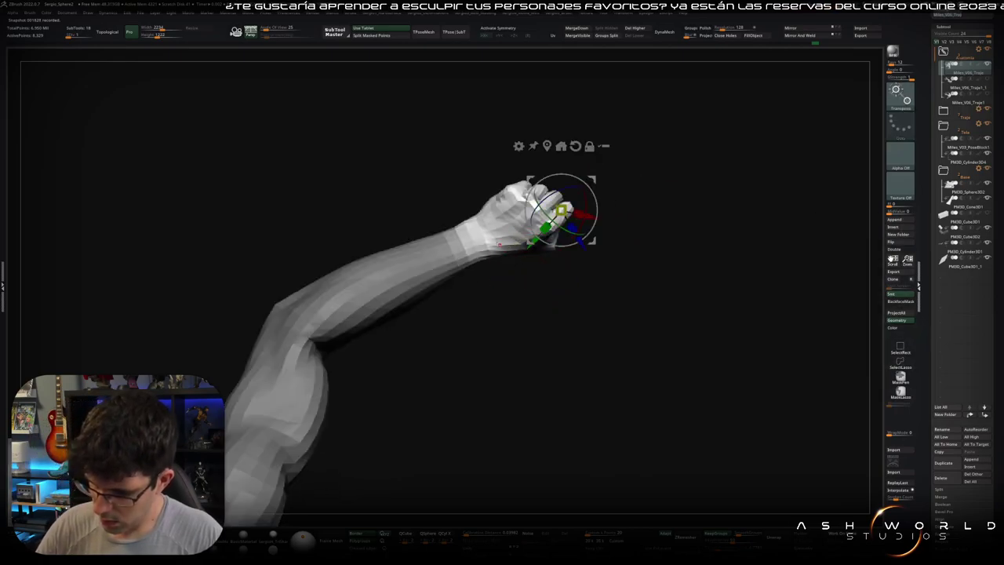
left_click(482, 236, "alt")
left_click_drag(549, 314, 550, 176)
left_click_drag(487, 249, 493, 266)
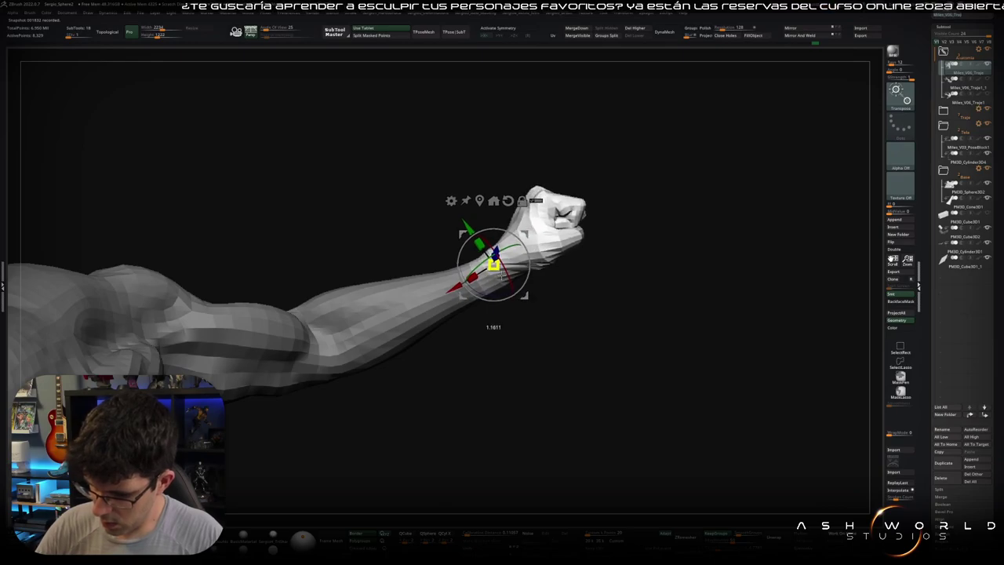
mouse_move(604, 345)
left_mouse_down()
mouse_move(605, 231)
mouse_move(608, 277)
mouse_move(591, 302)
mouse_move(635, 162)
mouse_move(448, 325)
mouse_move(544, 298)
mouse_move(577, 305)
mouse_move(534, 277)
left_mouse_up()
- Mask around the outstretched hand, invert it, and scale the hand to about 1.035
left_click_drag(447, 229, 574, 311, "ctrl")
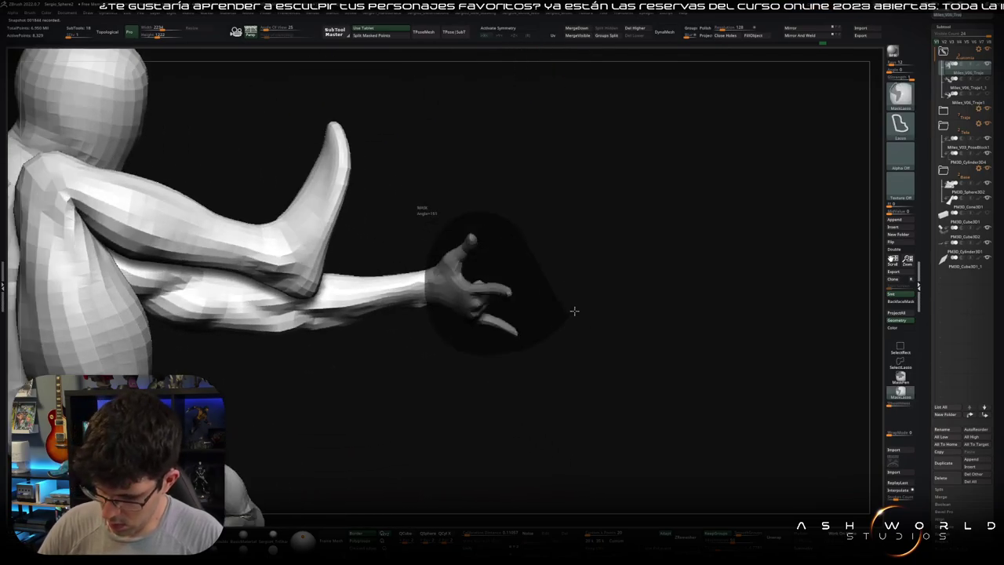
left_click(507, 251, "ctrl")
key("w")
mouse_move(471, 287)
left_mouse_down()
mouse_move(497, 258)
mouse_move(516, 285)
mouse_move(506, 285)
mouse_move(532, 290)
left_mouse_up()
left_click_drag(464, 317, 466, 316)
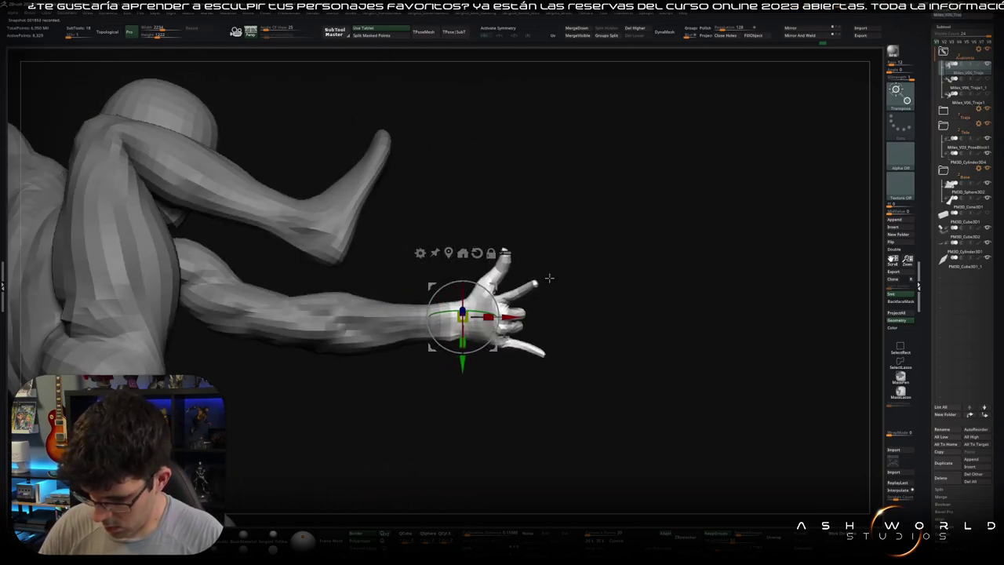
key("q")
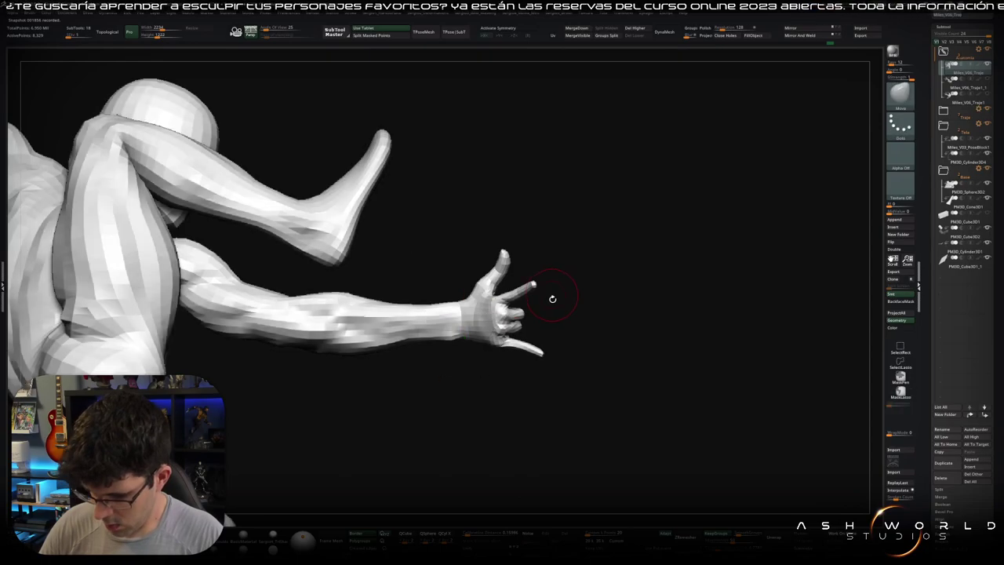
mouse_move(553, 293)
left_mouse_down()
mouse_move(556, 217)
mouse_move(562, 306)
mouse_move(591, 254)
left_mouse_up()
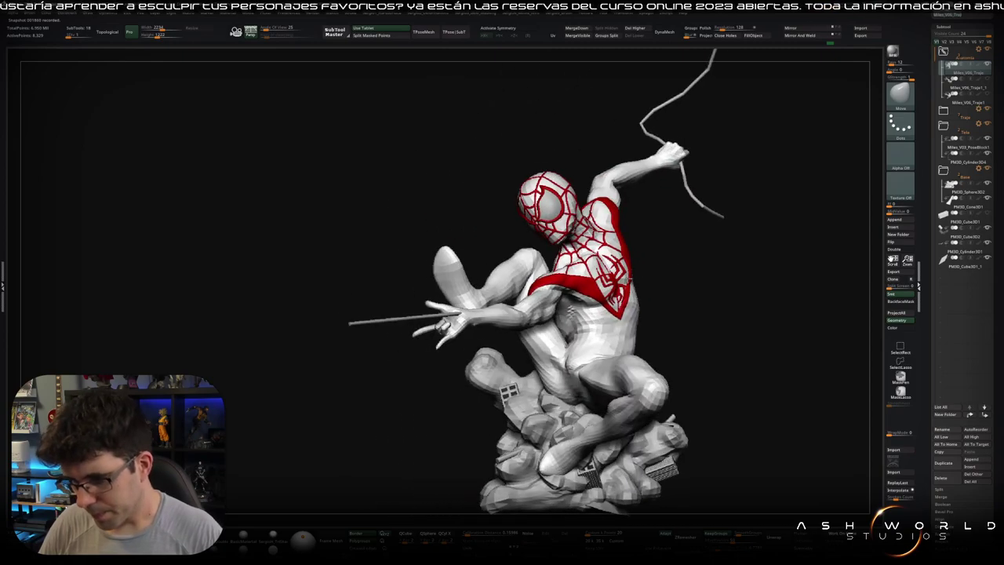
- Push out the cloud base's top, left and right lumps with a large Move brush
mouse_move(689, 264)
left_mouse_down()
mouse_move(695, 275)
mouse_move(680, 283)
mouse_move(664, 267)
mouse_move(635, 274)
mouse_move(672, 271)
mouse_move(625, 269)
left_mouse_up()
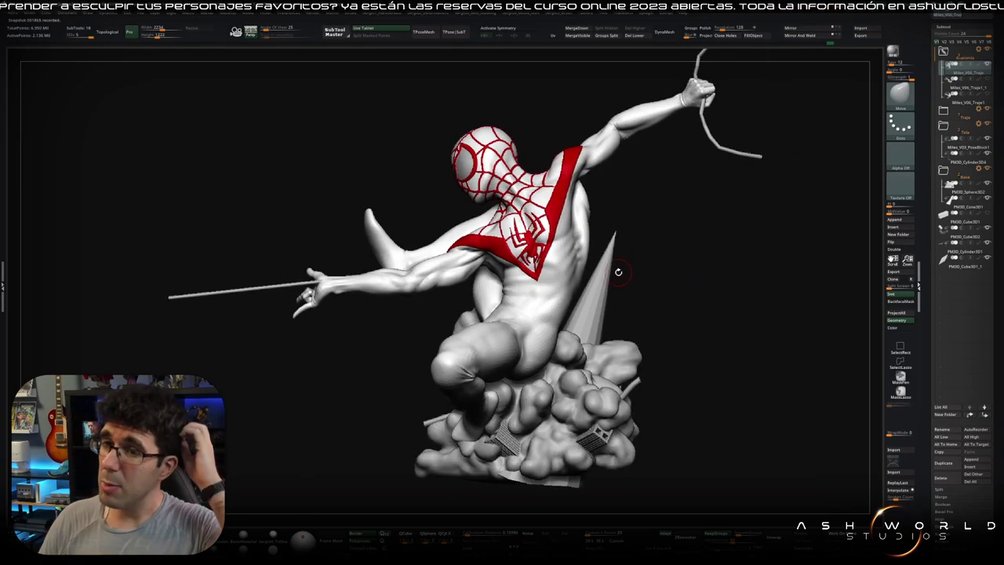
mouse_move(686, 265)
left_mouse_down()
mouse_move(708, 272)
mouse_move(664, 268)
mouse_move(644, 373)
mouse_move(618, 327)
mouse_move(544, 375)
left_mouse_up()
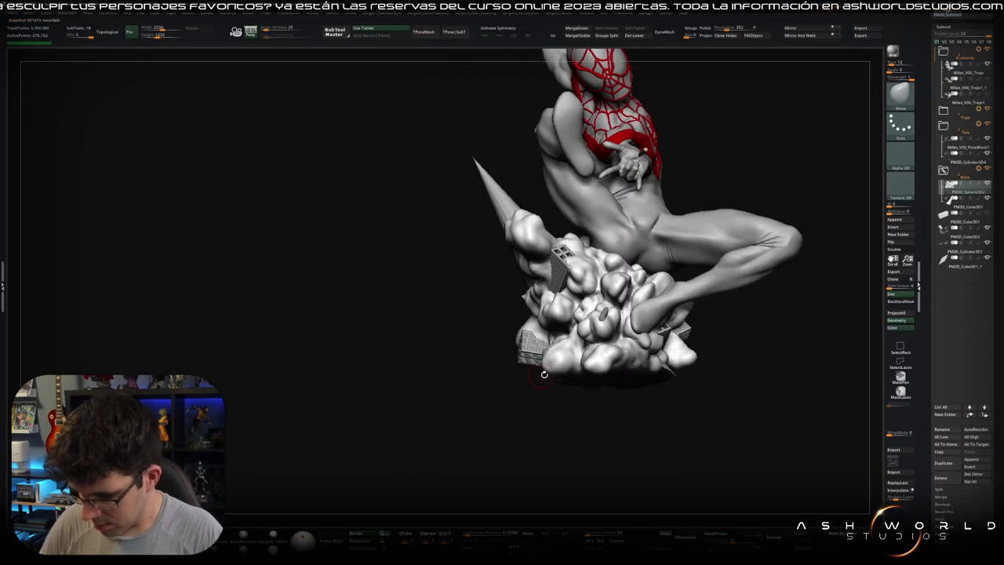
mouse_move(622, 351)
left_mouse_down()
mouse_move(683, 362)
mouse_move(674, 337)
mouse_move(666, 369)
mouse_move(627, 377)
mouse_move(588, 368)
mouse_move(600, 379)
mouse_move(555, 353)
left_mouse_up()
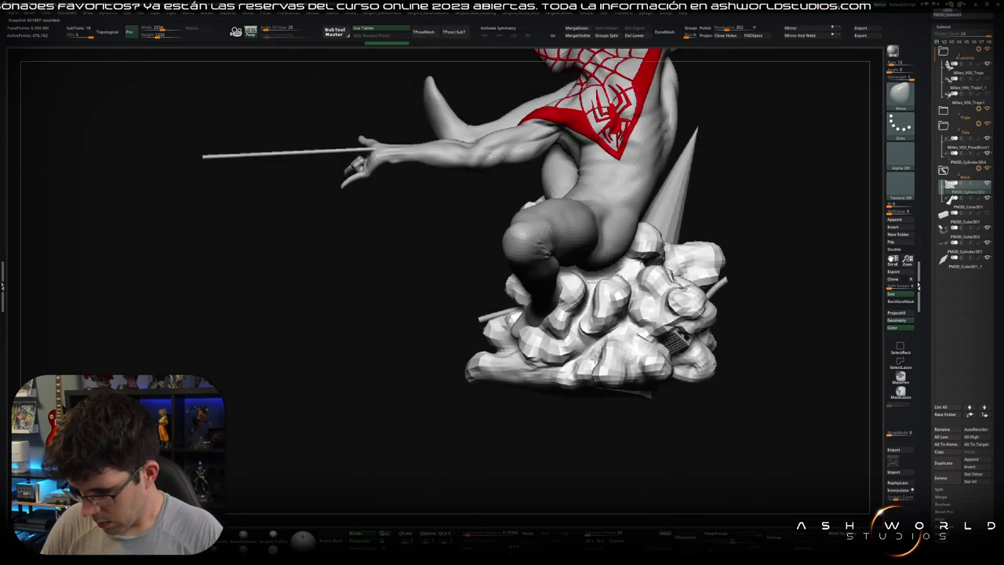
mouse_move(440, 345)
left_mouse_down()
mouse_move(471, 368)
mouse_move(443, 356)
left_mouse_up()
left_click_drag(690, 424, 643, 392)
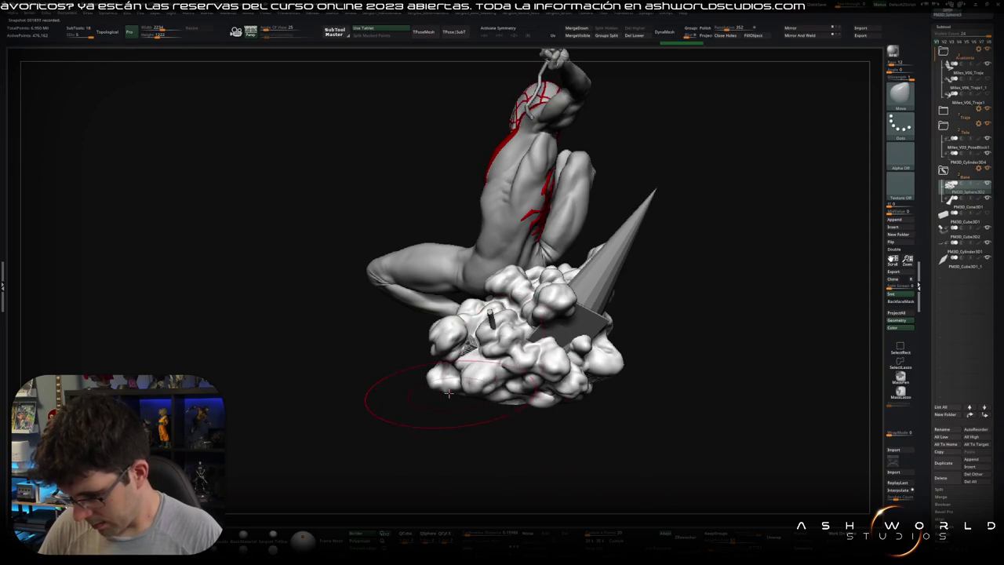
left_click_drag(570, 390, 630, 382)
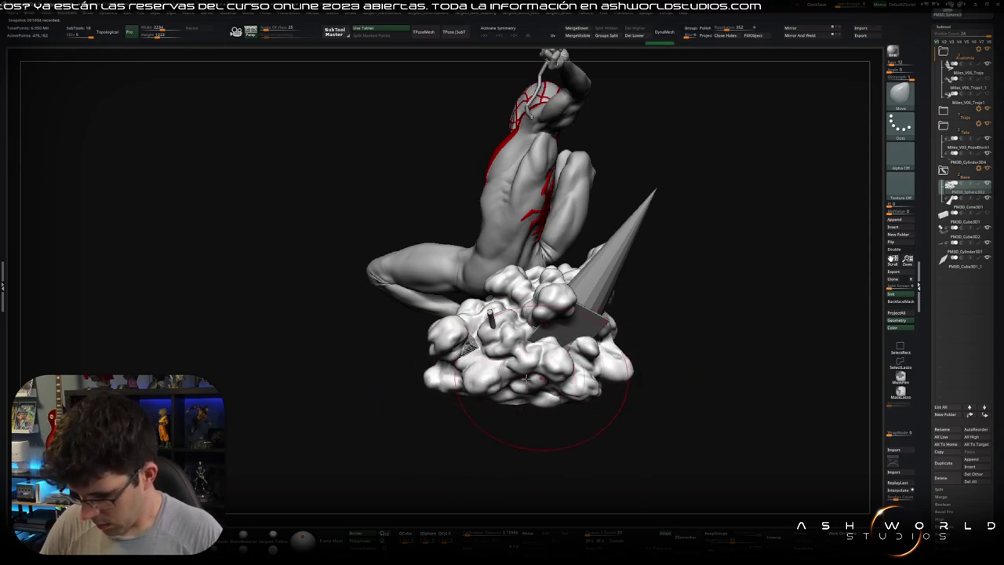
left_click_drag(463, 392, 598, 381)
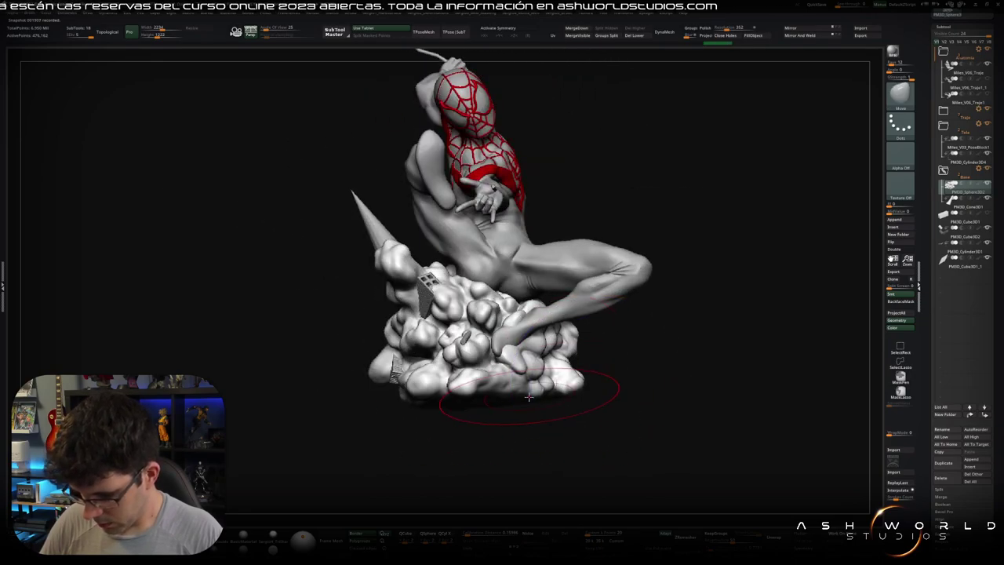
left_click_drag(514, 374, 616, 381)
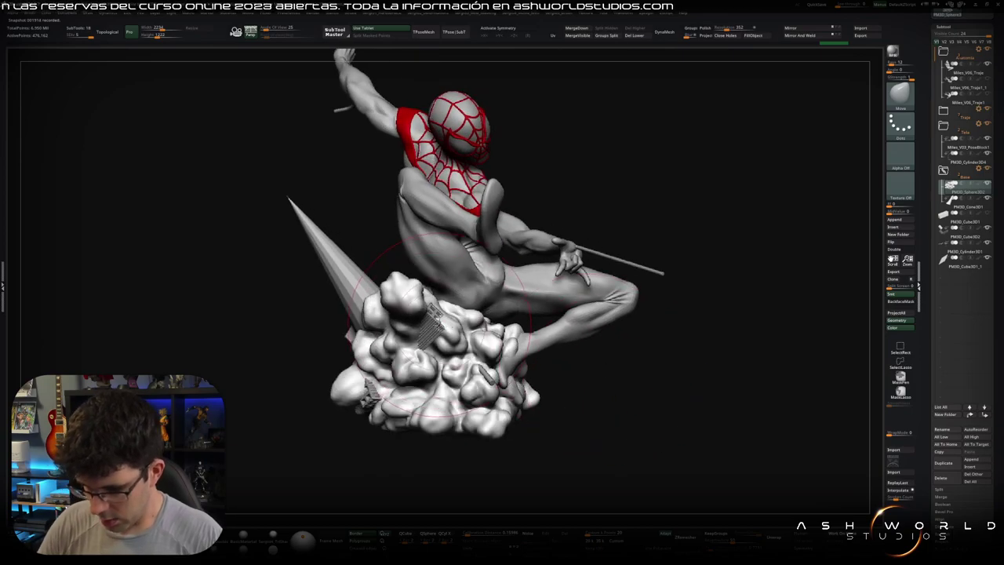
- Select the brick block pieces, check their polygroups, and add a subdivision level
left_click(430, 321, "alt")
left_click_drag(471, 377, 509, 268)
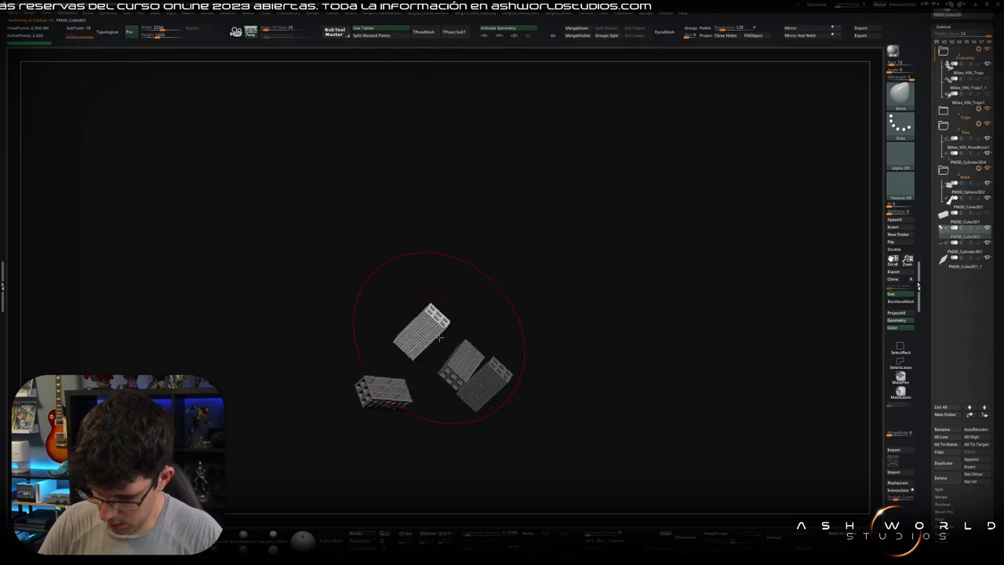
scroll(509, 268, "up", 3)
scroll(533, 268, "up", 3)
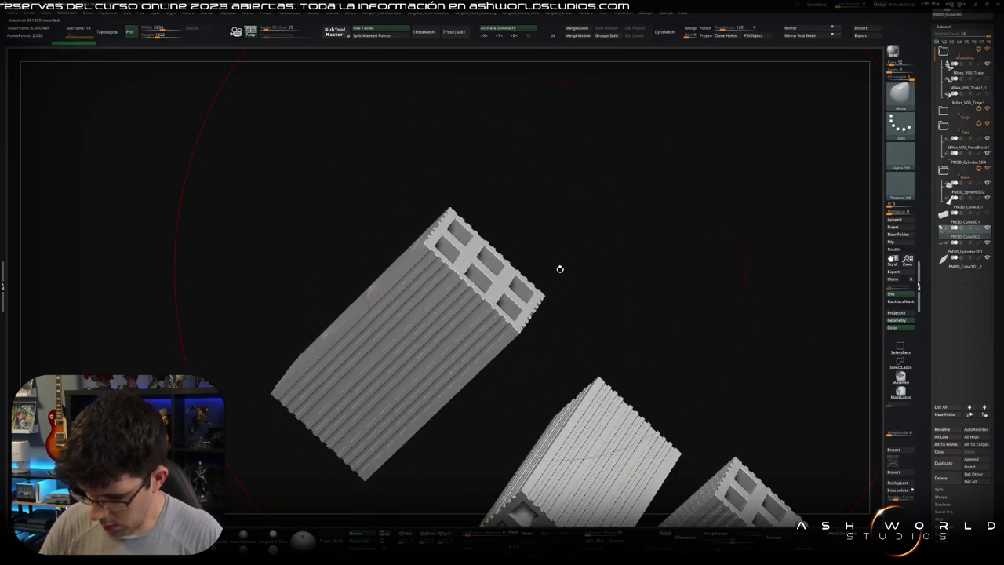
scroll(558, 269, "up", 2)
key("shift+f")
left_click_drag(567, 264, 583, 262)
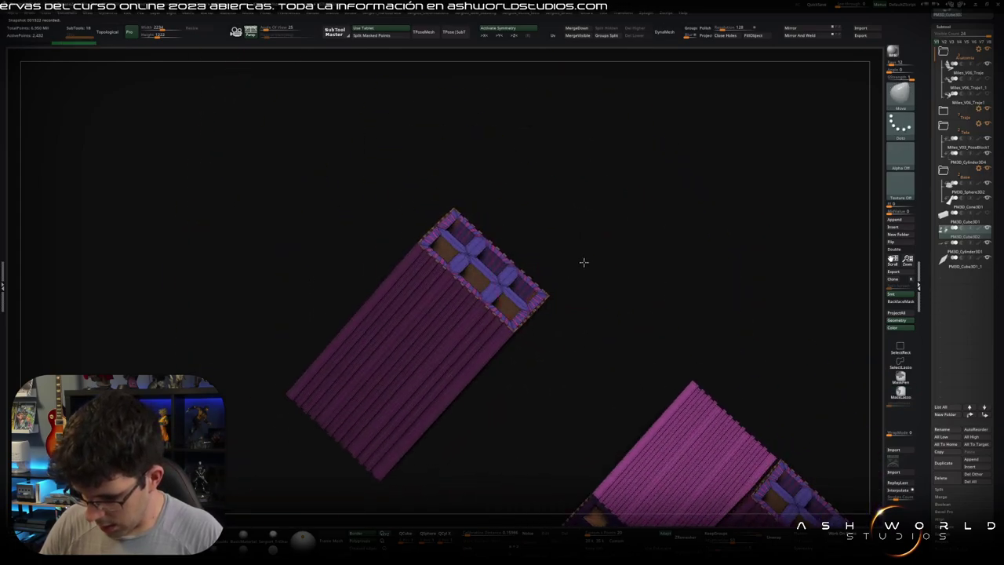
key("shift+f")
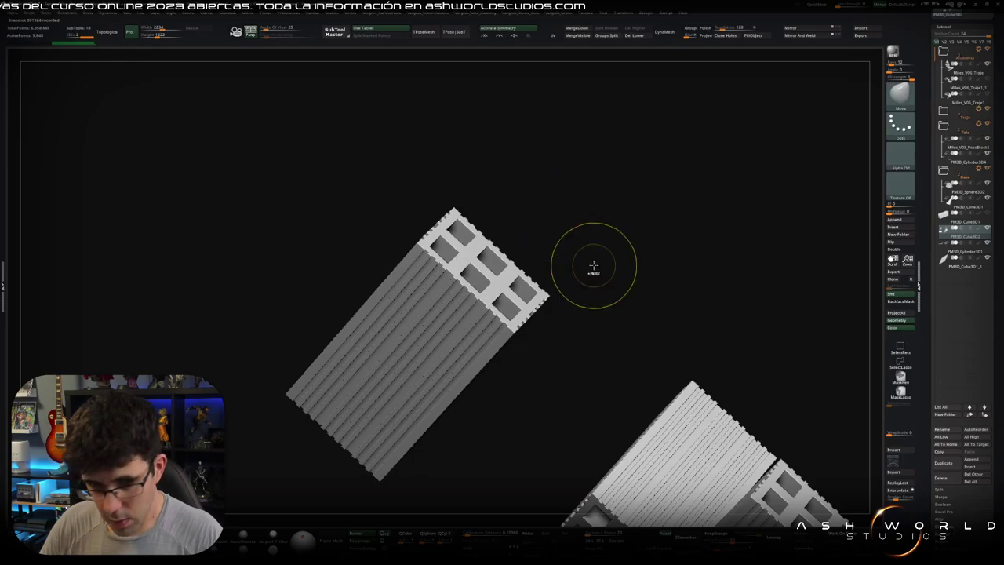
key("ctrl")
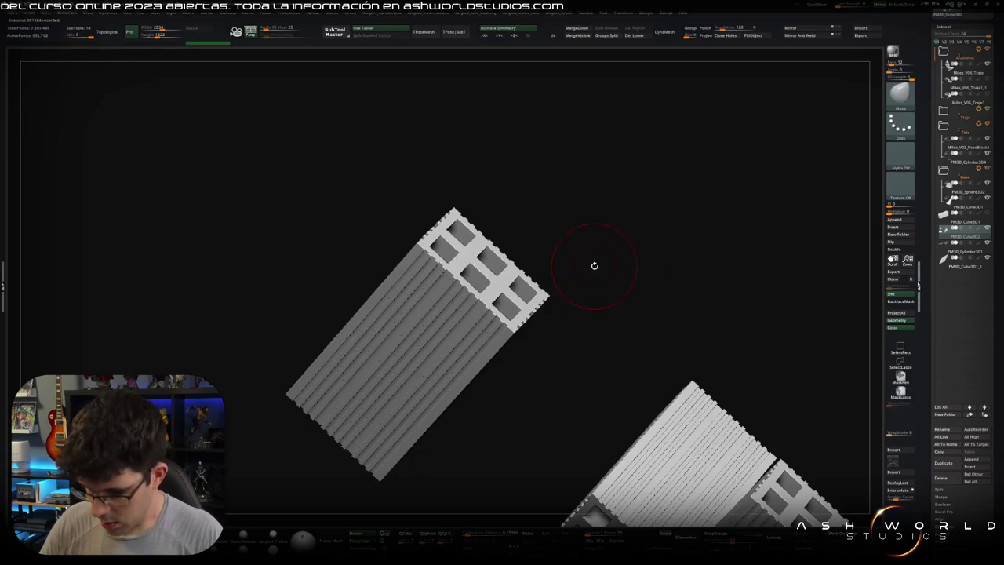
key("ctrl+d")
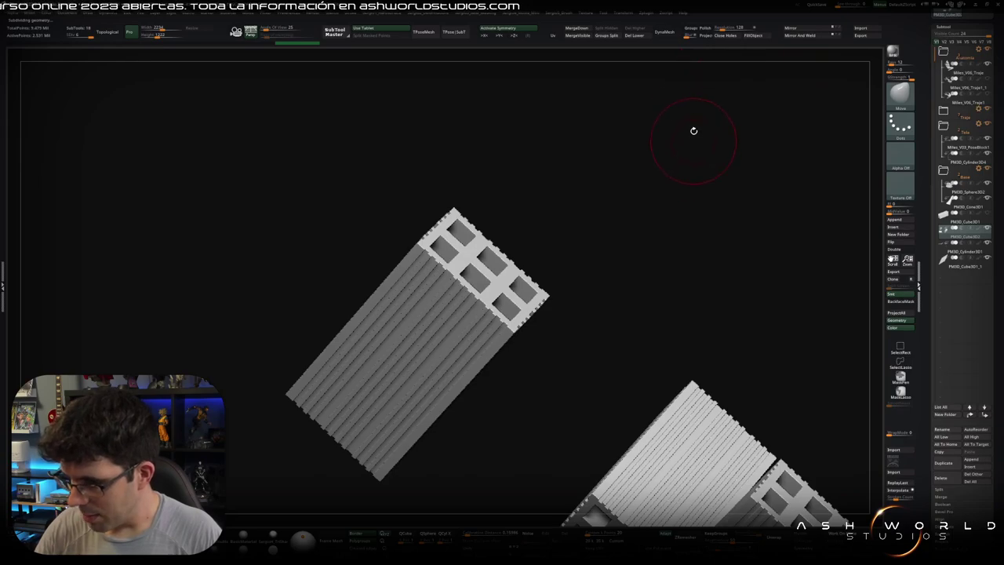
- DynaMesh the bricks without freezing subdivisions, undoing and retrying until the result is clean
left_click(675, 35)
left_click(652, 53)
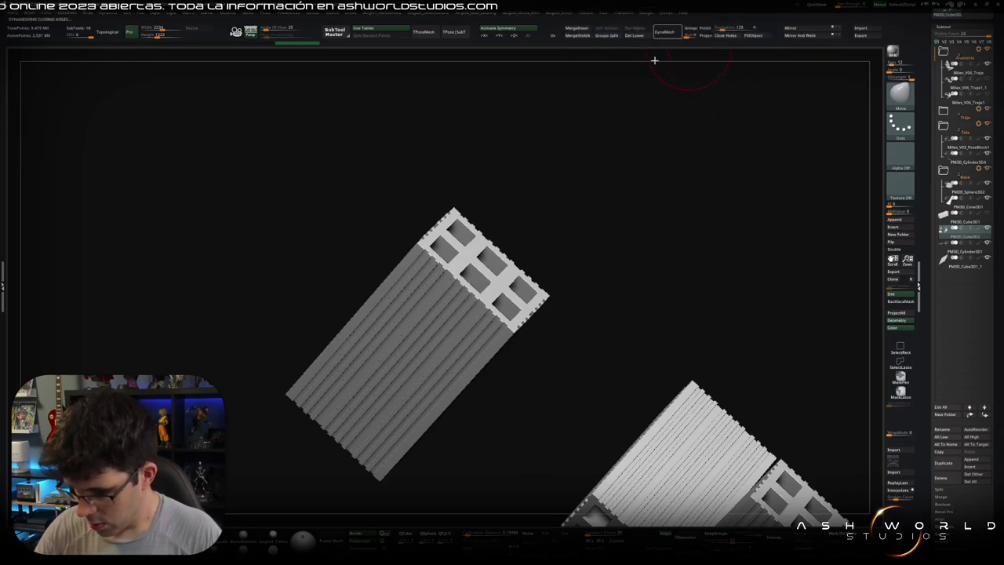
key("ctrl+z")
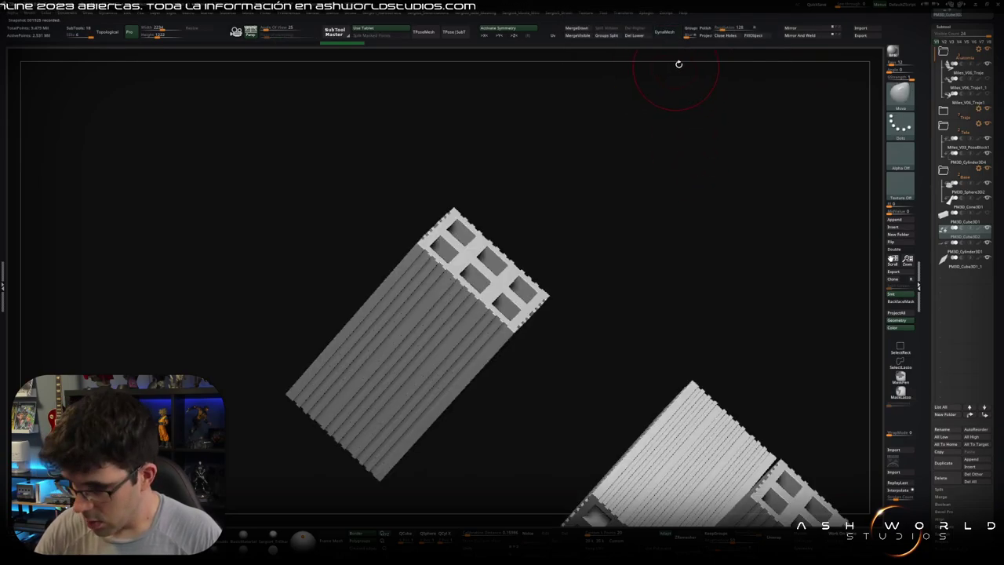
left_click(665, 32)
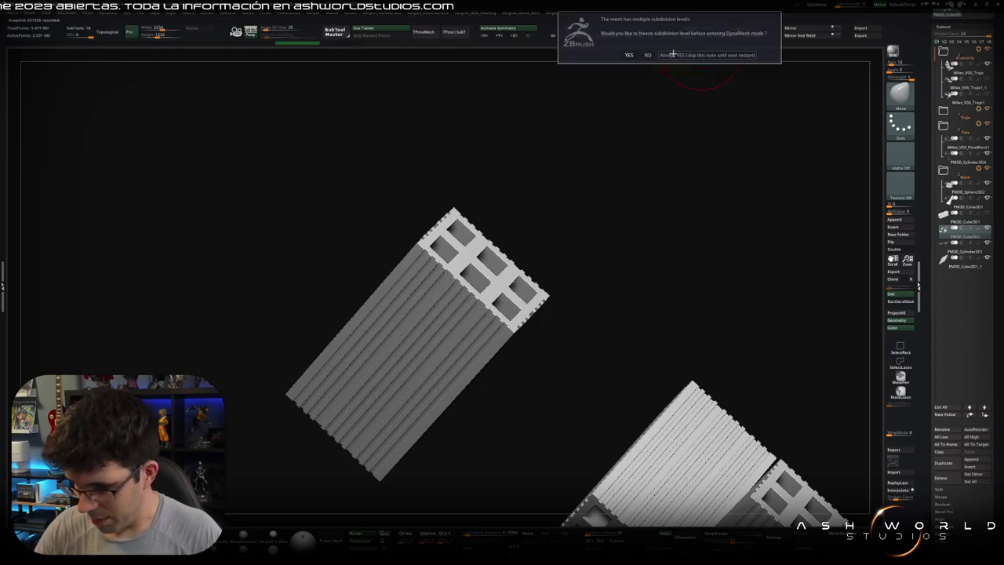
left_click(656, 54)
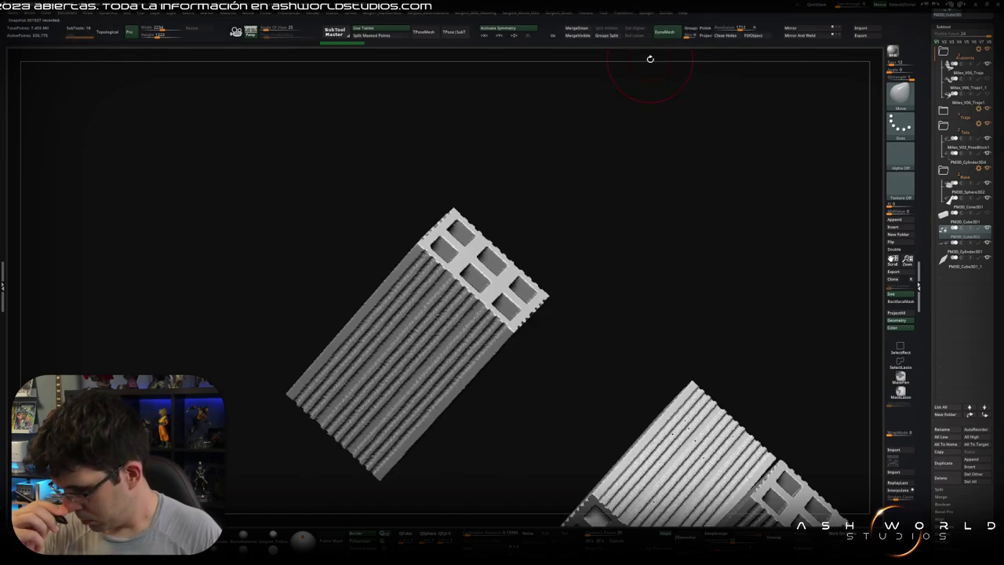
key("ctrl+z")
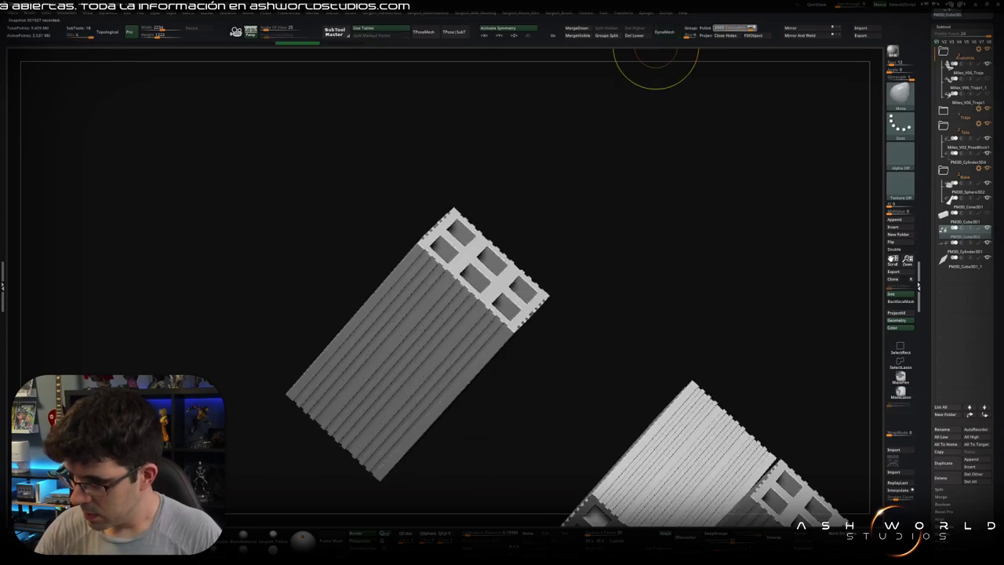
left_click(665, 32)
left_click(652, 54)
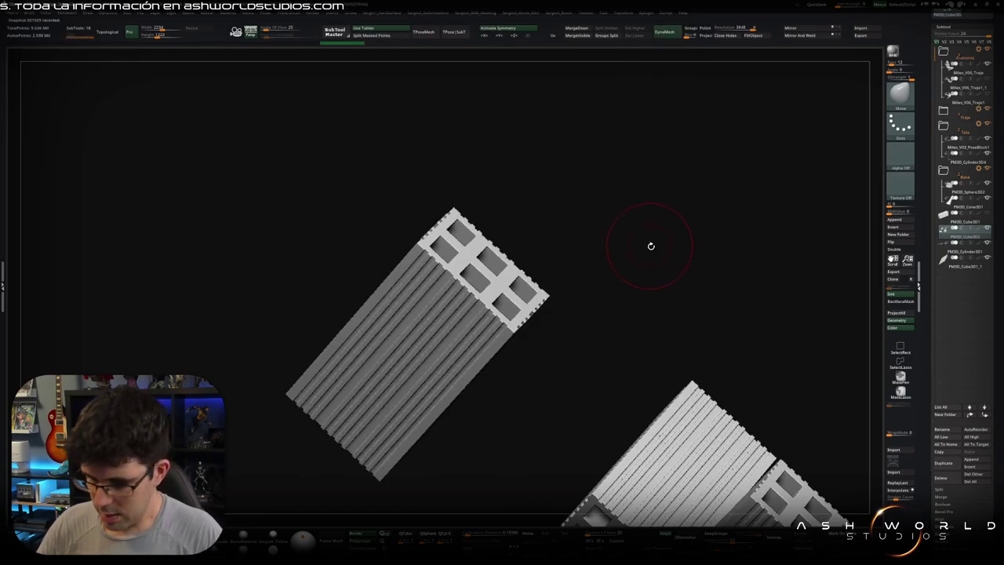
- Settle the remeshed solid blocks among the rocks of the base
key("space")
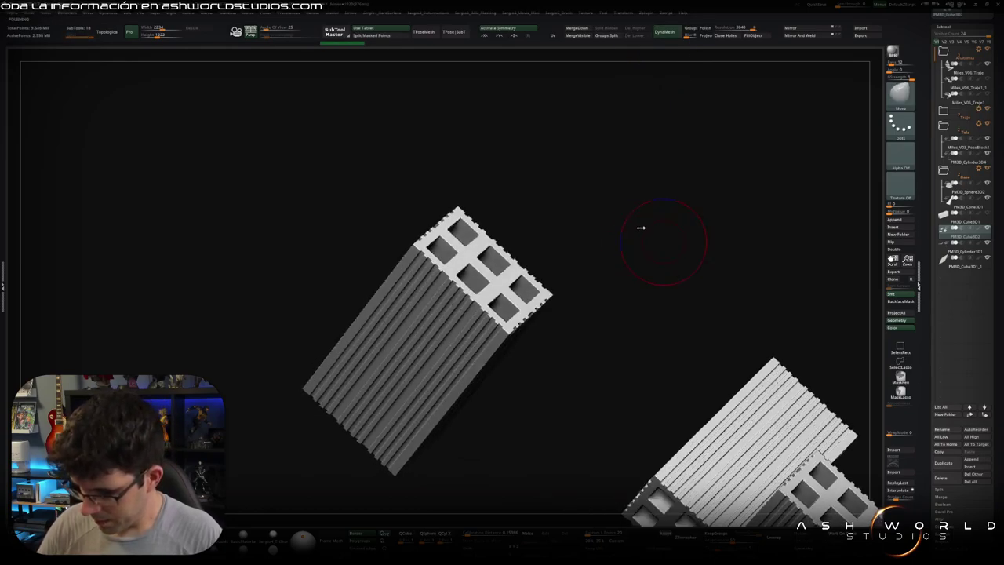
left_click_drag(650, 254, 681, 267, "ctrl")
key("f")
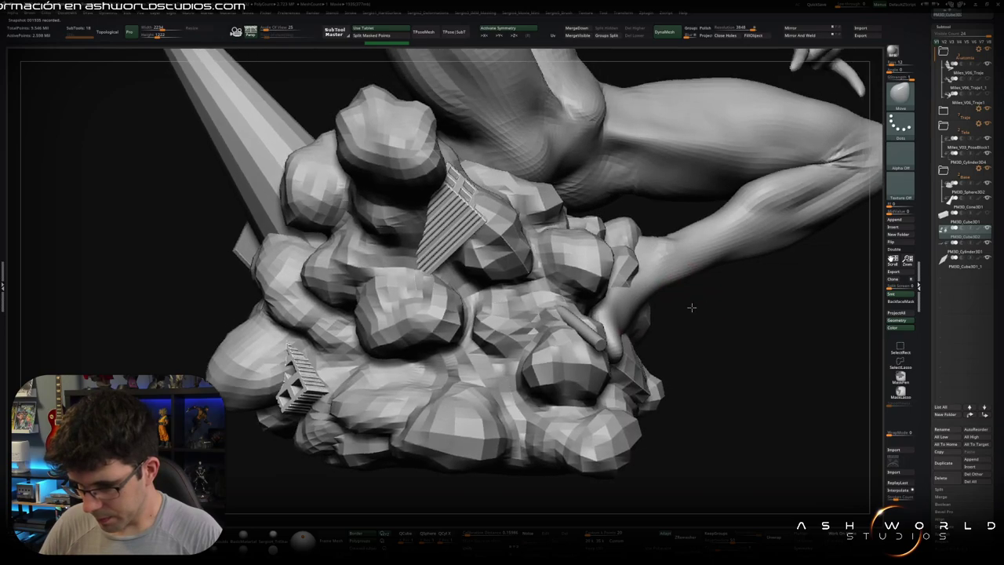
left_click_drag(692, 271, 571, 301)
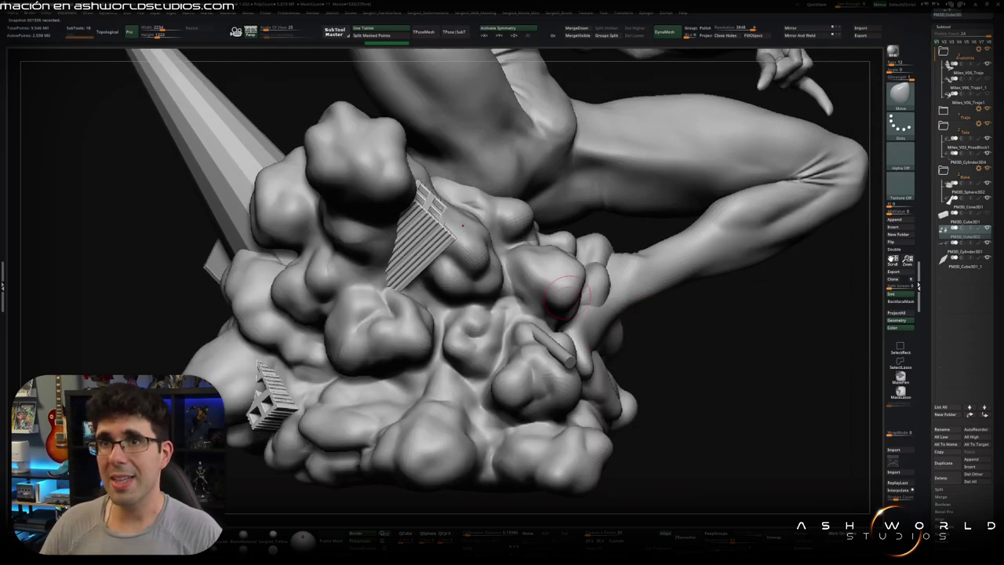
mouse_move(564, 336)
left_mouse_down()
mouse_move(549, 305)
mouse_move(559, 292)
mouse_move(597, 274)
mouse_move(664, 275)
mouse_move(673, 222)
left_mouse_up()
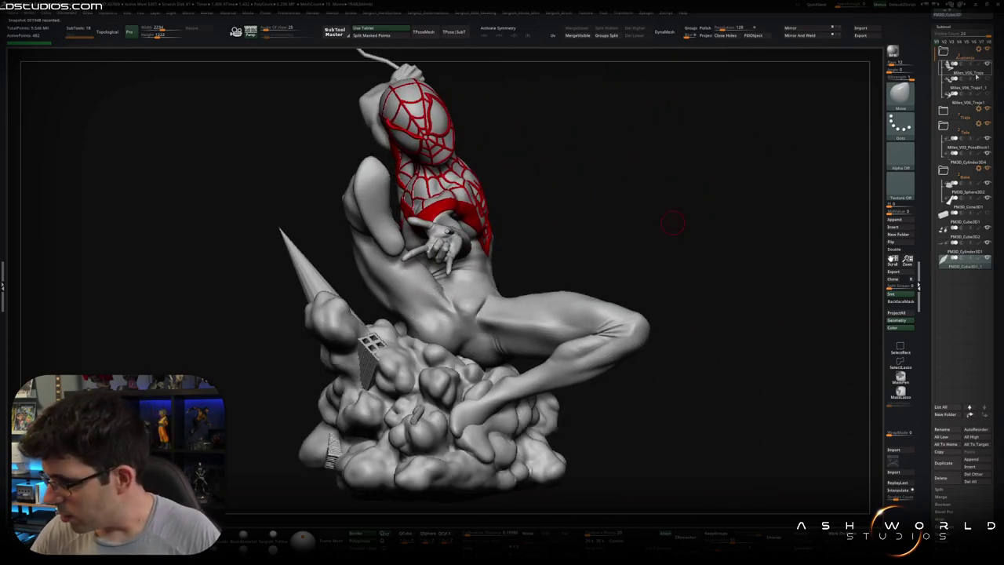
- Step through the Miles_V06_Traje, PoseBlock1 and PM3D_Cube3D1 subtools and merge the grooved blocks
left_click(967, 87)
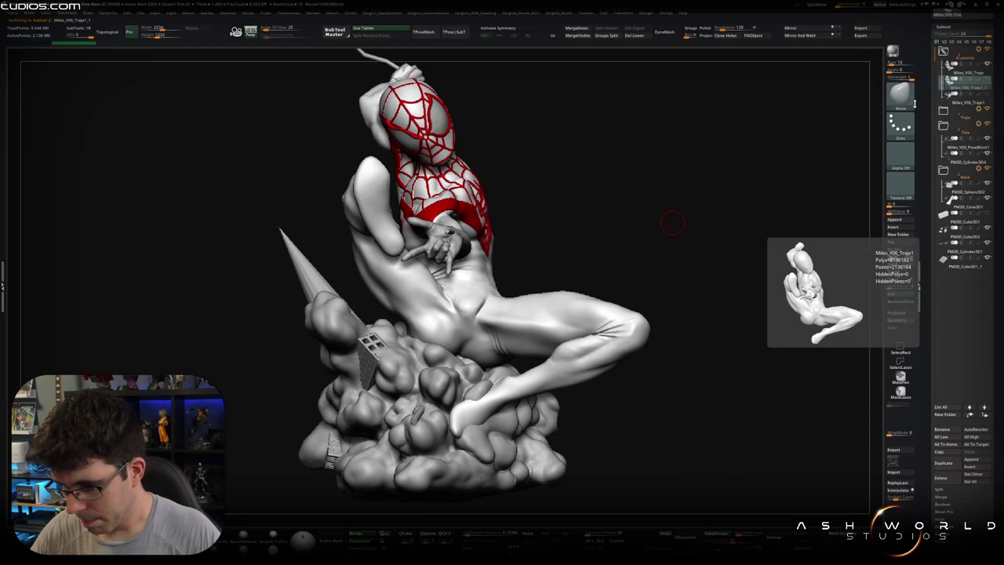
key("ctrl+shift+f")
left_click_drag(674, 157, 655, 179)
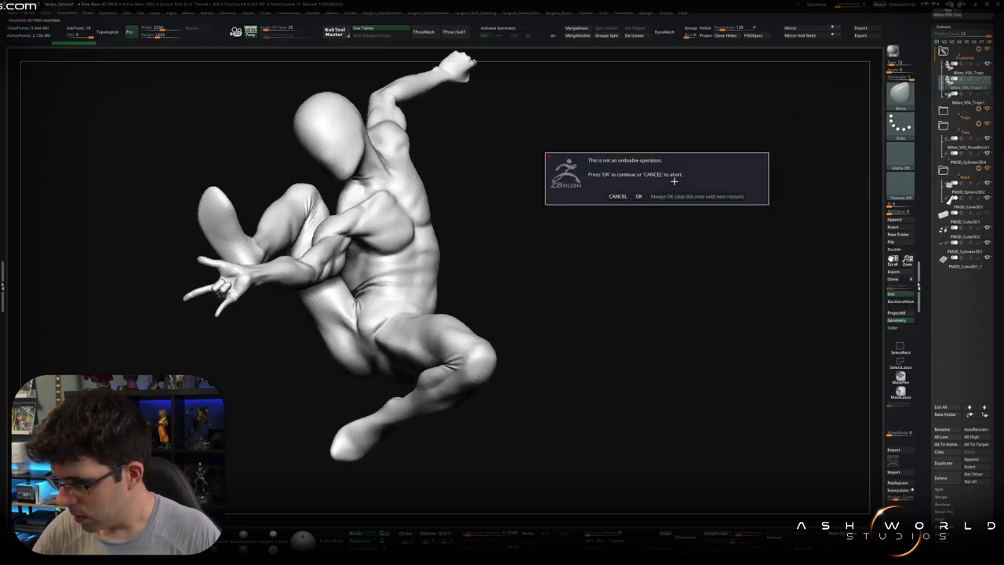
left_click(640, 196)
mouse_move(962, 98)
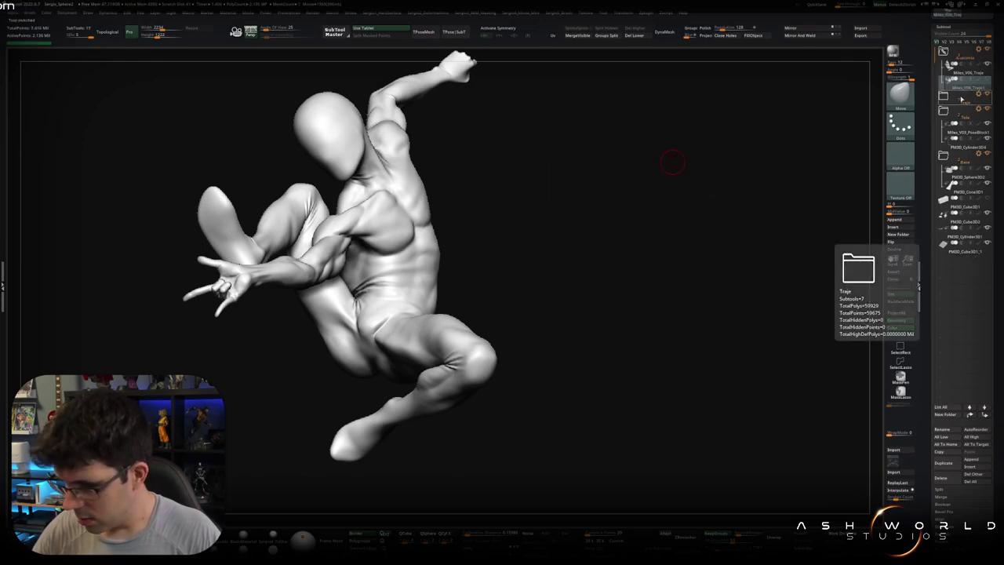
left_click(959, 89)
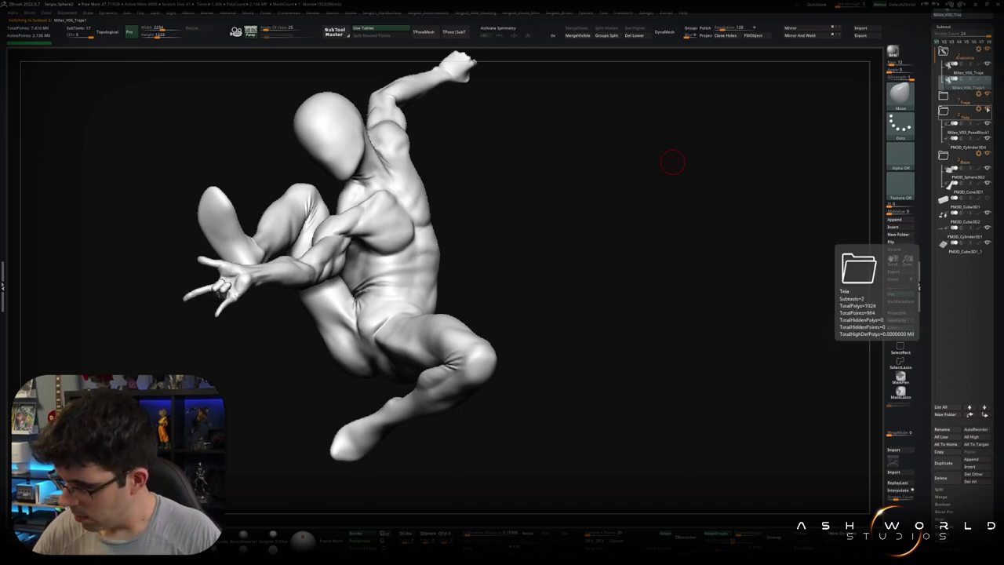
left_click(965, 116)
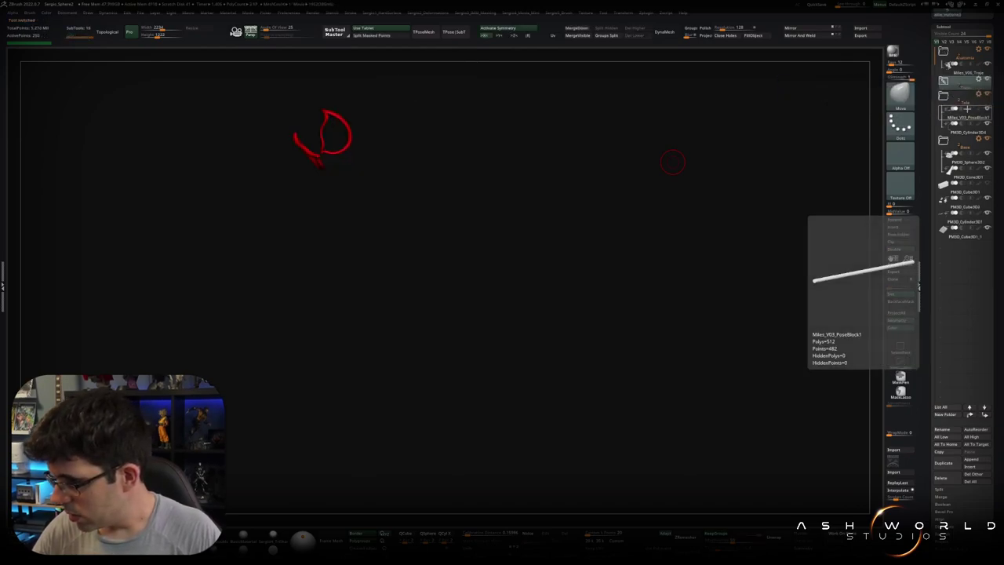
left_click(960, 192)
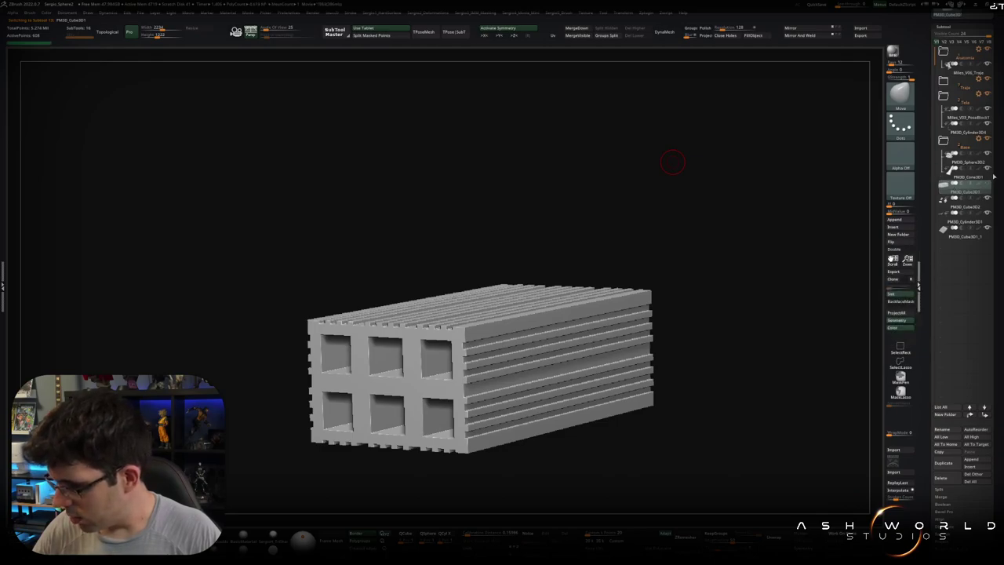
key("ctrl+z")
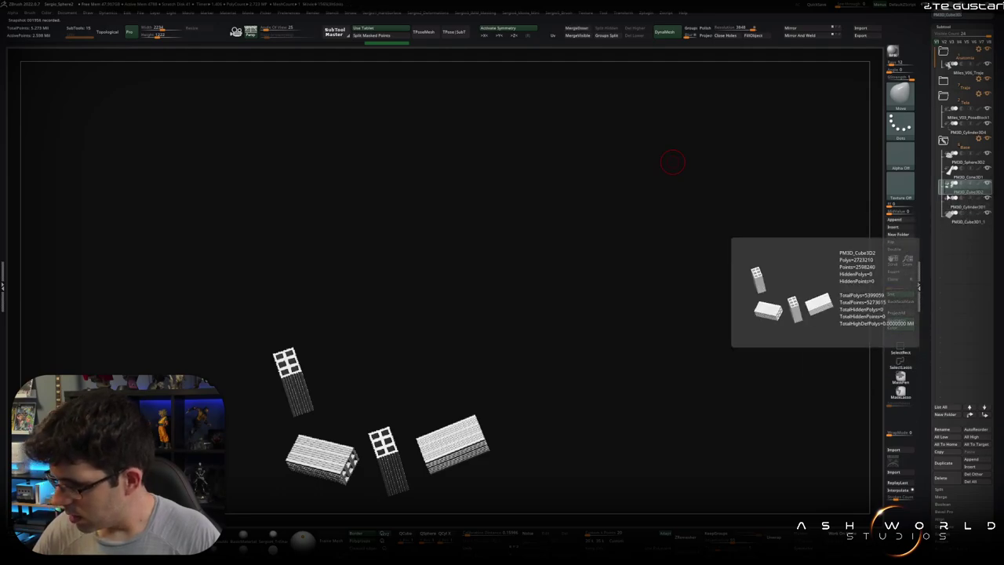
- Show all subtools again and zoom in on the extended arm's strand
key("alt+s")
mouse_move(524, 320)
left_mouse_down()
mouse_move(630, 276)
mouse_move(603, 291)
mouse_move(688, 274)
left_mouse_up()
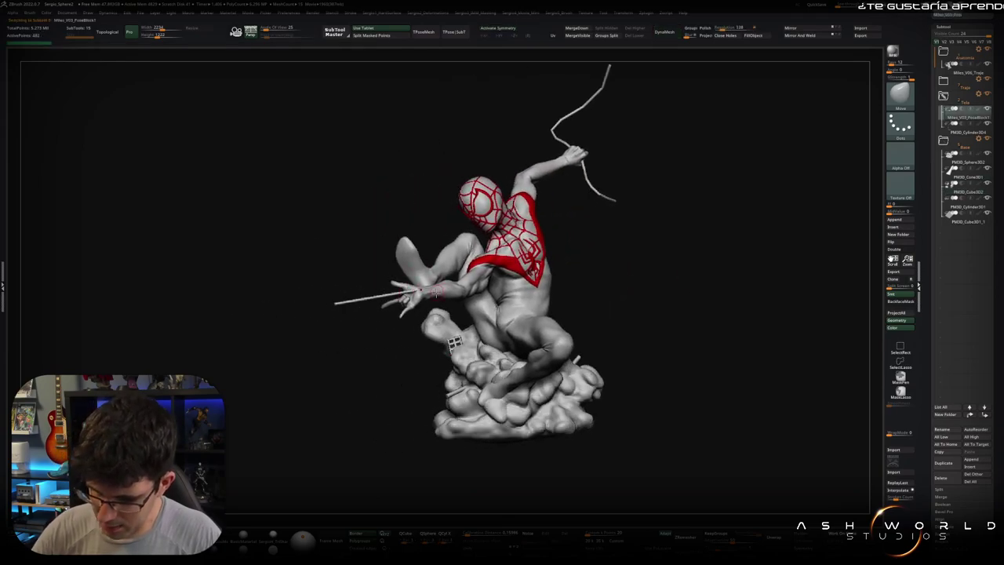
mouse_move(436, 291)
left_mouse_down()
mouse_move(446, 357)
mouse_move(453, 321)
mouse_move(441, 297)
left_mouse_up()
key("w")
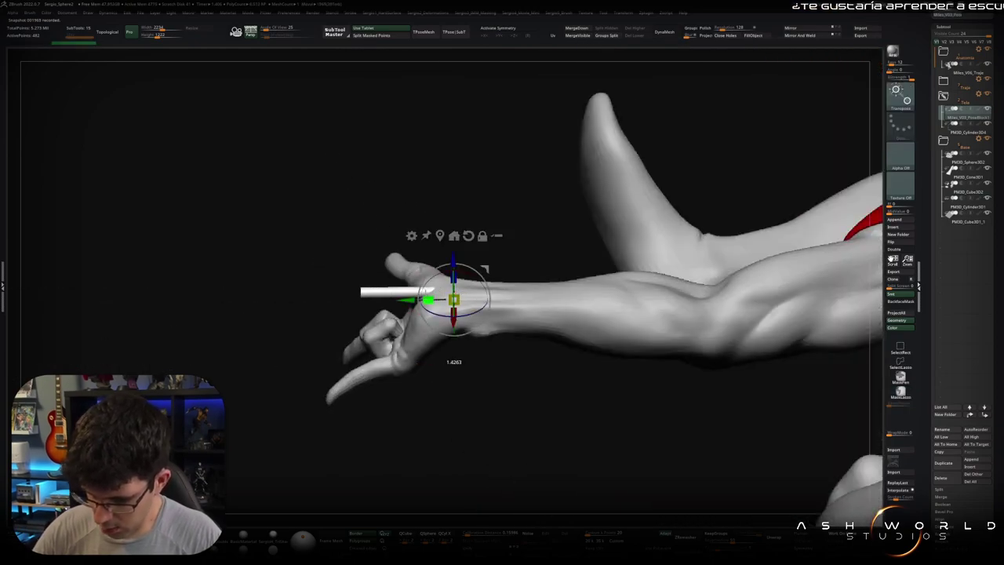
- Isolate the arm, zoom in close on the hand, and select the Standard brush
left_click(453, 292, "ctrl+shift")
left_click(532, 310, "ctrl+shift")
key("q")
left_click_drag(532, 311, 459, 293)
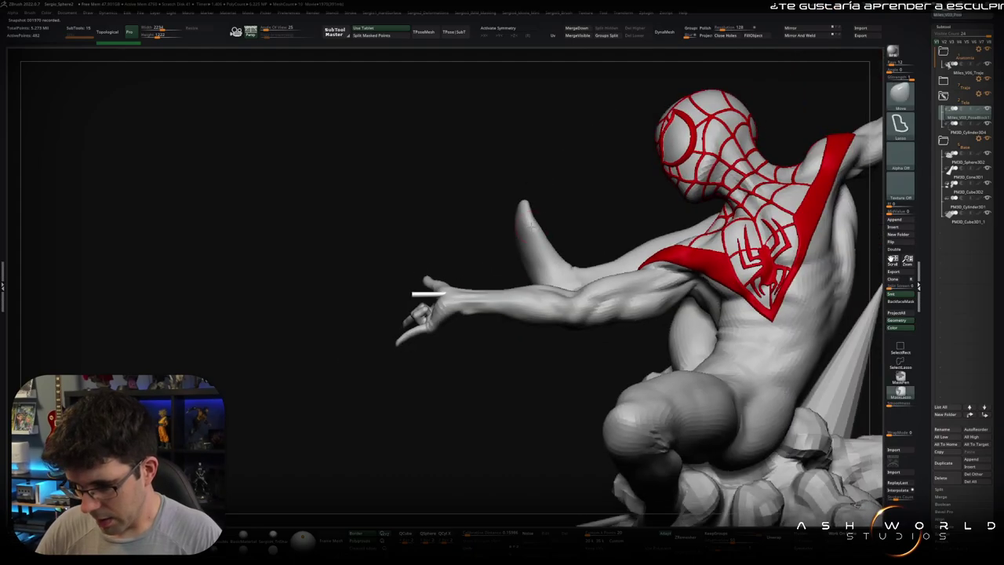
mouse_move(459, 292)
right_mouse_down()
mouse_move(304, 214)
mouse_move(414, 197)
mouse_move(431, 183)
right_mouse_up()
left_click(304, 214, "ctrl+shift")
key("b")
key("s")
key("t")
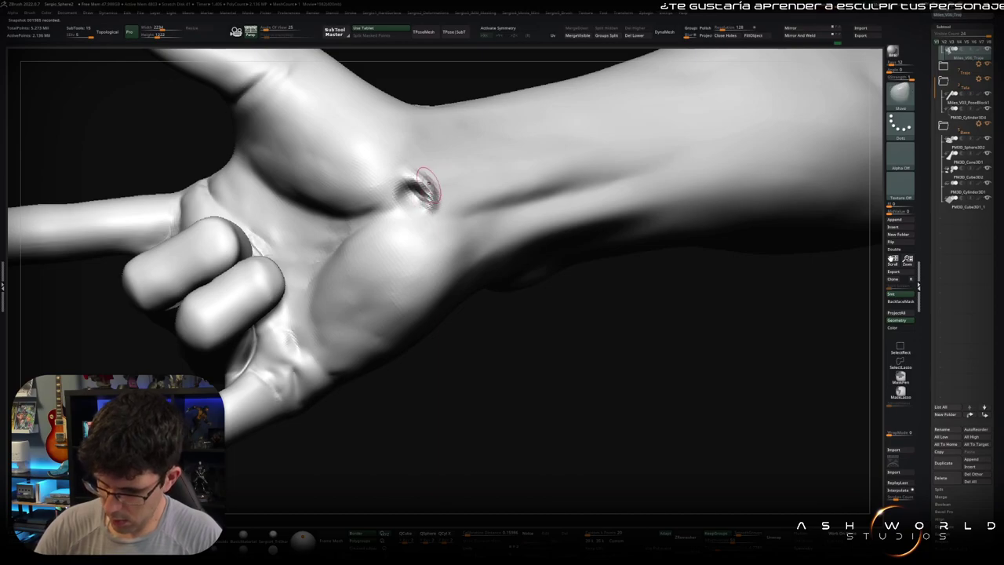
- Carve the web-shooter hollow at the palm base, smooth it, and zoom out to the arm
left_click(422, 186, "ctrl+shift")
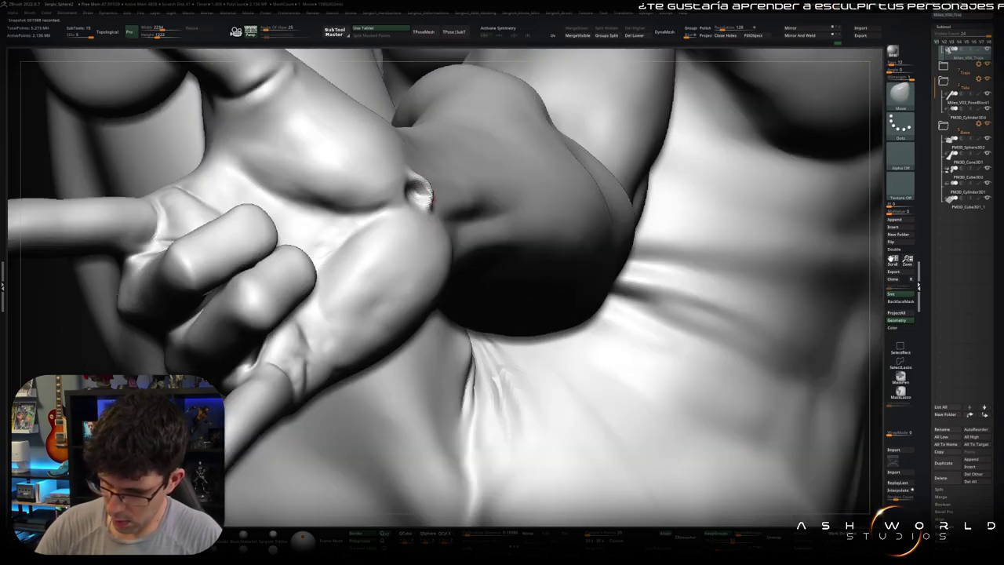
right_click_drag(421, 191, 390, 190)
left_click(421, 194, "ctrl+shift")
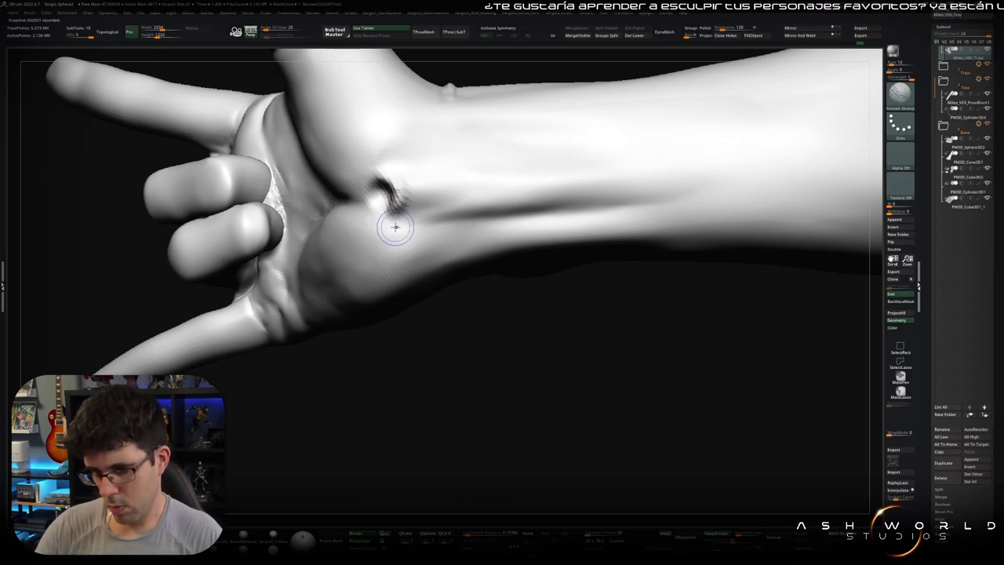
right_click_drag(400, 232, 389, 184)
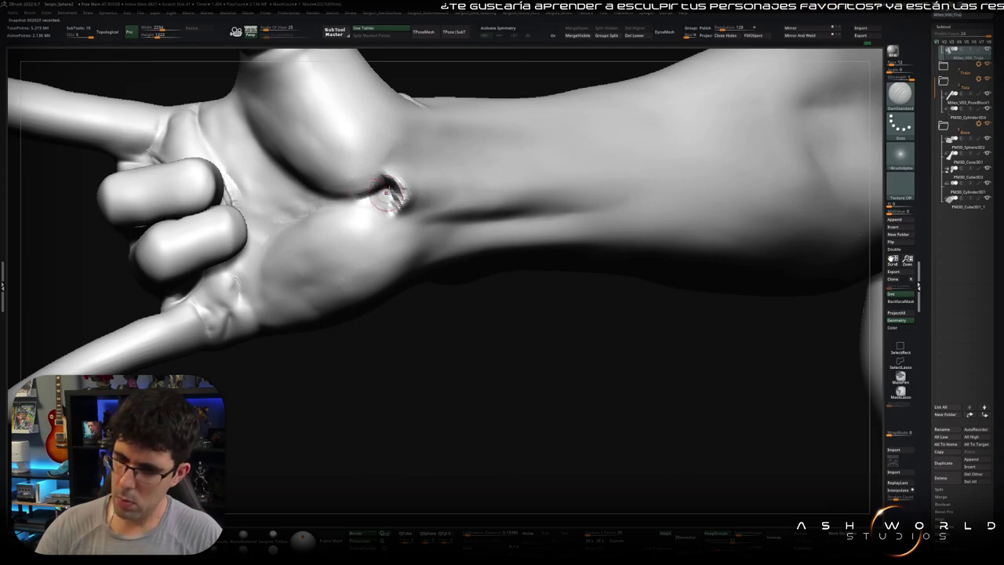
key("shift")
right_click_drag(398, 226, 405, 200)
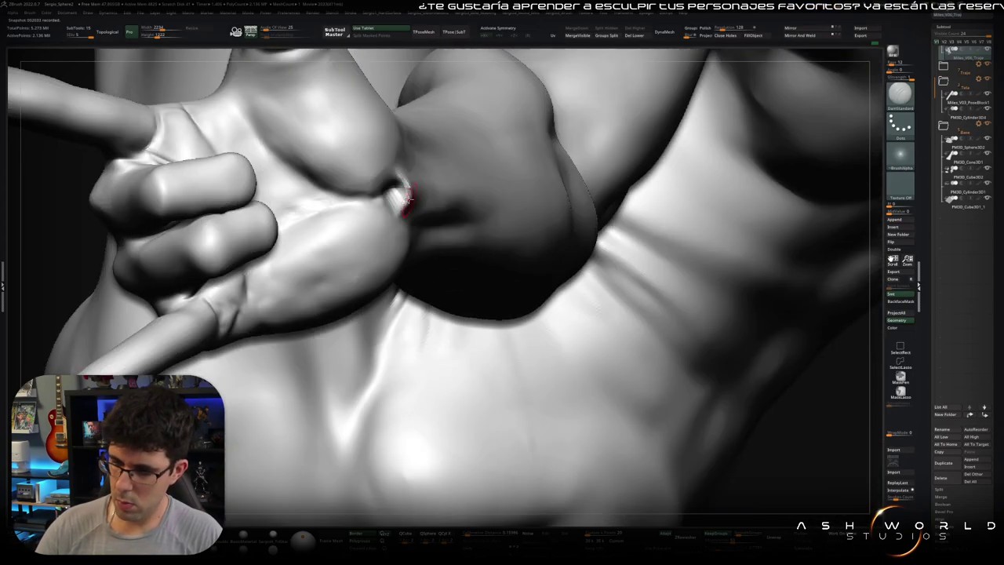
mouse_move(440, 237)
right_mouse_down()
mouse_move(682, 311)
mouse_move(521, 247)
right_mouse_up()
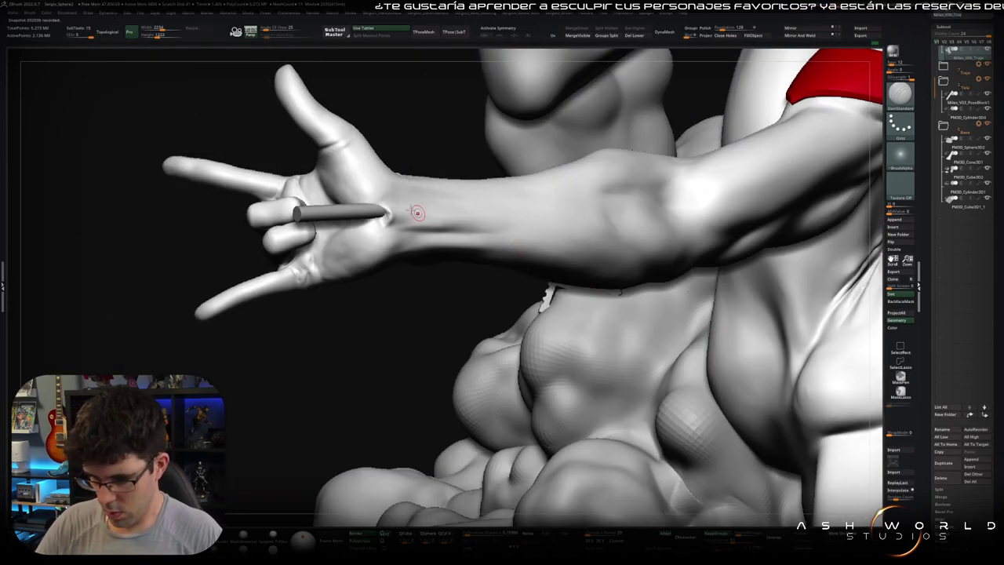
right_click_drag(417, 212, 403, 265)
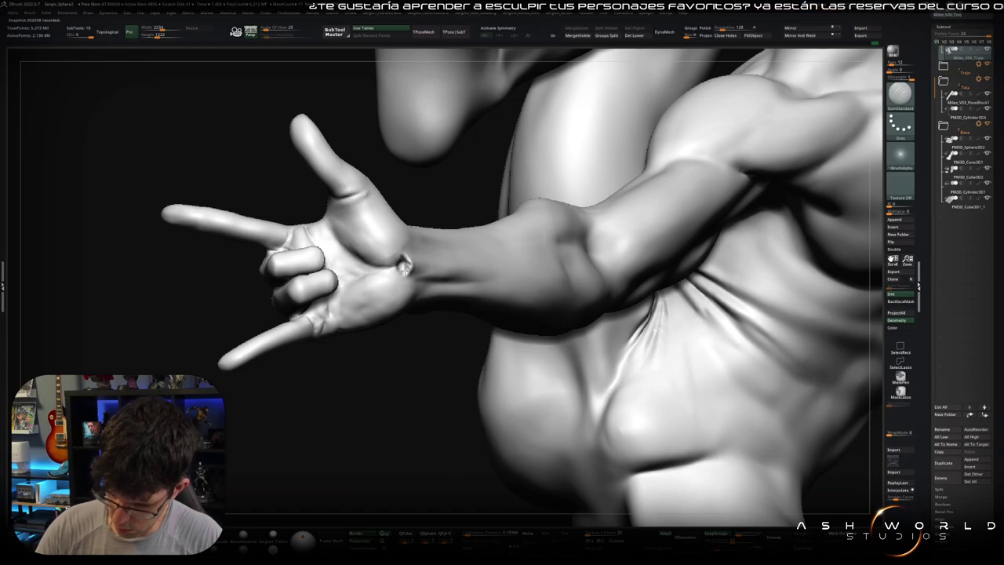
mouse_move(406, 266)
right_mouse_down()
mouse_move(393, 265)
mouse_move(426, 267)
mouse_move(408, 171)
mouse_move(664, 231)
mouse_move(644, 300)
mouse_move(526, 269)
mouse_move(523, 282)
mouse_move(551, 251)
right_mouse_up()
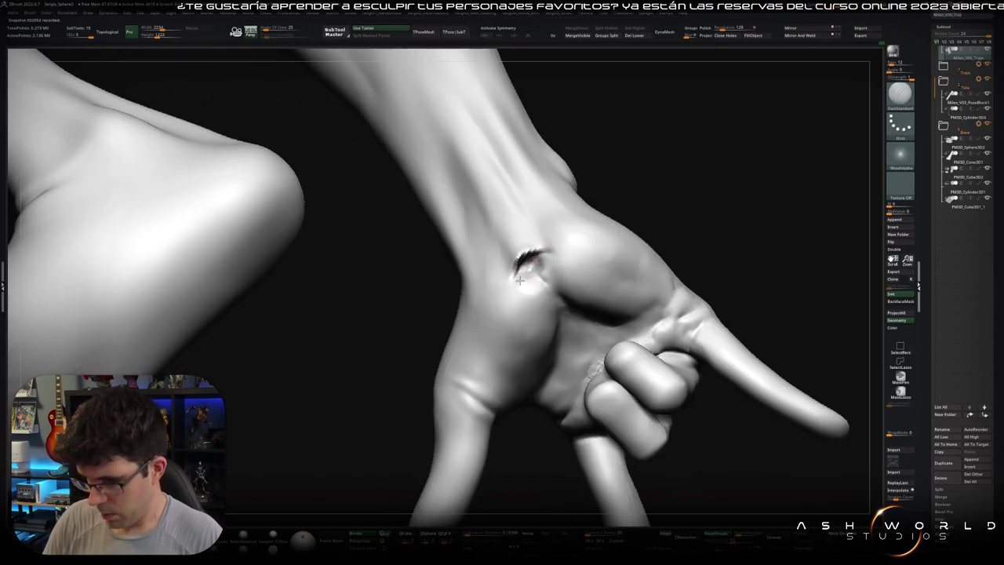
mouse_move(538, 265)
right_mouse_down()
mouse_move(657, 233)
mouse_move(643, 262)
mouse_move(670, 227)
mouse_move(661, 219)
right_mouse_up()
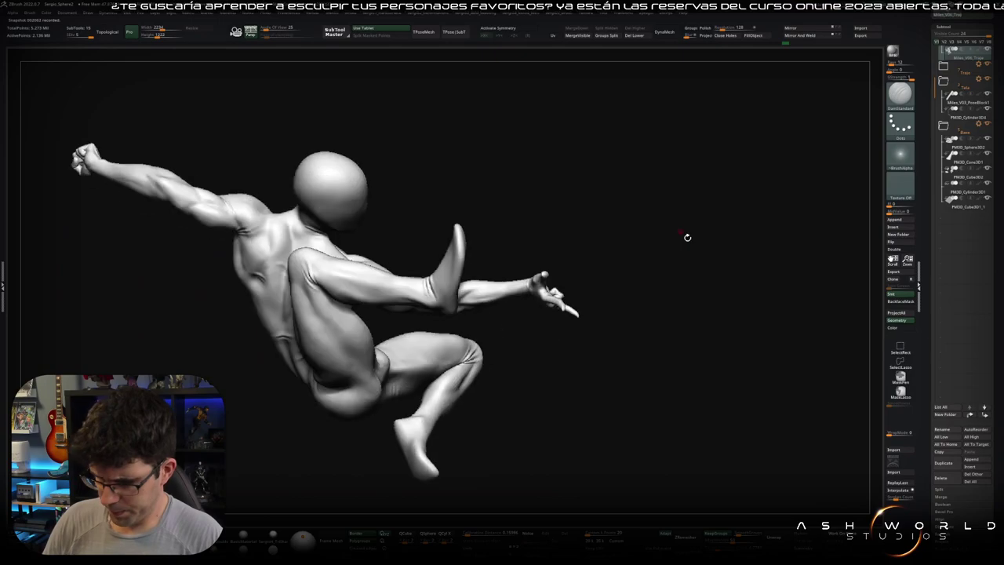
- Select the web strand in the raised hand and zoom in on it
mouse_move(567, 277)
right_mouse_down()
mouse_move(654, 264)
mouse_move(638, 280)
mouse_move(669, 251)
mouse_move(509, 341)
mouse_move(559, 228)
right_mouse_up()
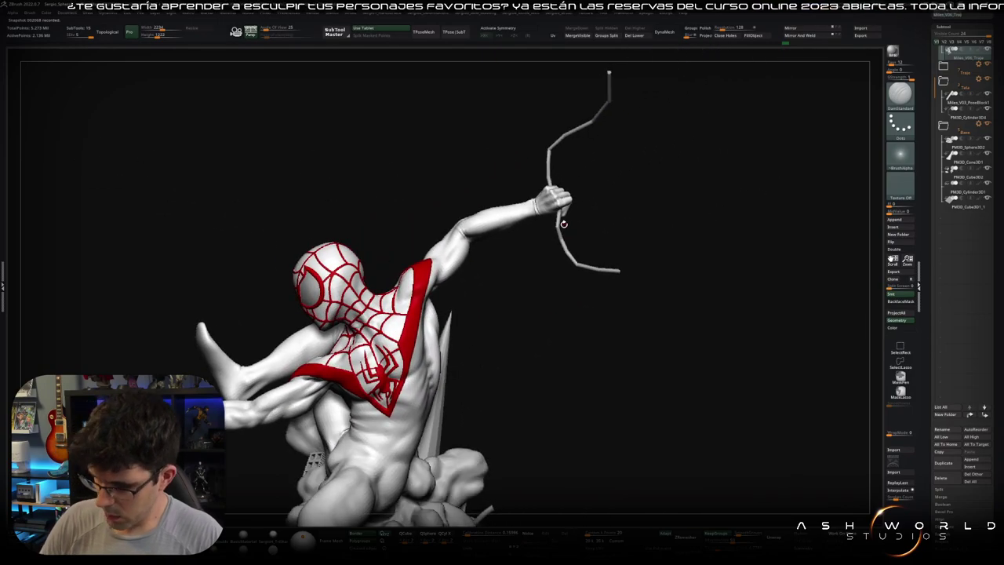
left_click(559, 227, "alt")
mouse_move(569, 170)
right_mouse_down("ctrl")
mouse_move(578, 181)
mouse_move(578, 161)
mouse_move(589, 165)
mouse_move(563, 221)
mouse_move(578, 213)
mouse_move(559, 174)
mouse_move(553, 187)
mouse_move(601, 188)
mouse_move(578, 168)
mouse_move(616, 118)
mouse_move(626, 124)
mouse_move(619, 90)
right_mouse_up("ctrl")
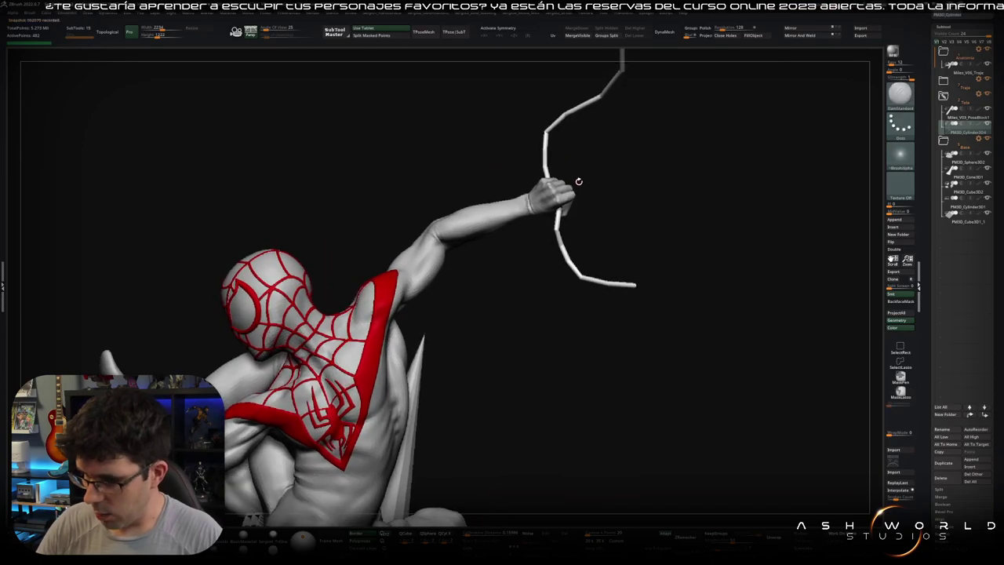
key("b")
key("m")
key("v")
- Hide the strand's upper bent segments and the pieces beside the arm
left_click_drag(622, 94, 552, 204, "ctrl+alt+shift")
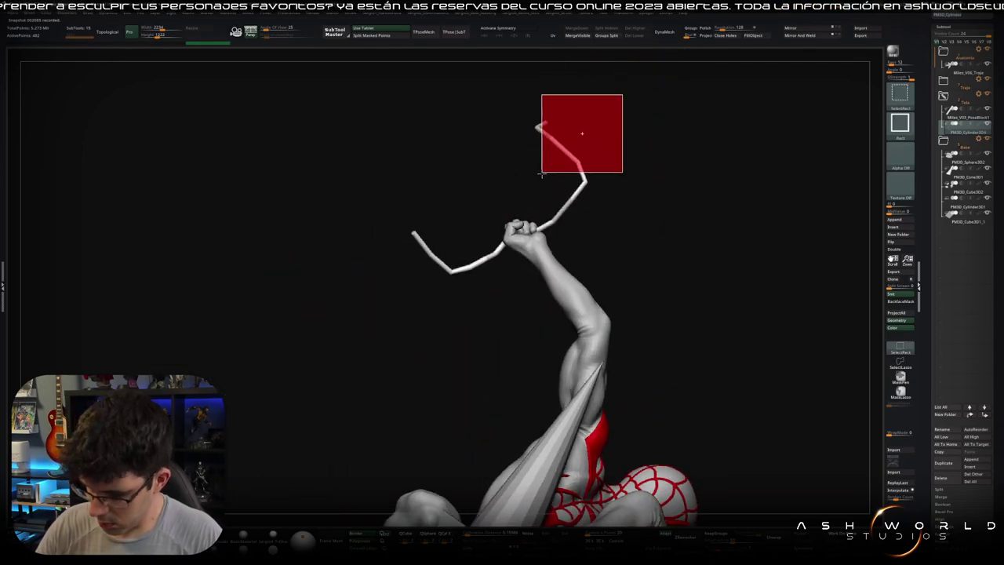
right_click_drag(567, 179, 576, 89)
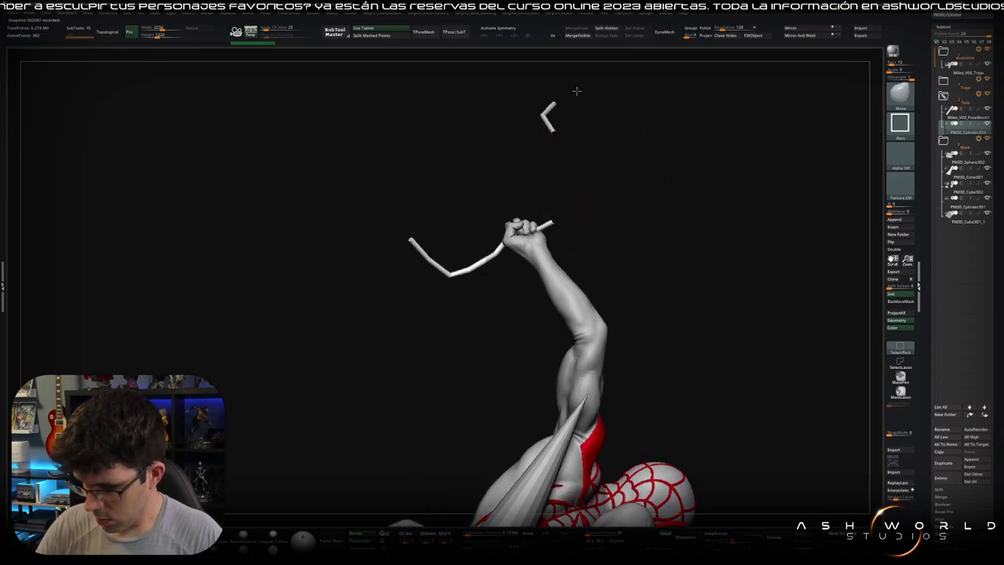
left_click_drag(580, 87, 533, 152, "ctrl+alt+shift")
mouse_move(534, 151)
right_mouse_down()
mouse_move(614, 177)
mouse_move(625, 219)
mouse_move(620, 285)
mouse_move(633, 237)
mouse_move(614, 251)
mouse_move(612, 278)
mouse_move(600, 258)
mouse_move(639, 206)
right_mouse_up()
left_click_drag(639, 206, 588, 258, "ctrl+shift")
mouse_move(588, 258)
right_mouse_down()
mouse_move(610, 260)
mouse_move(612, 280)
right_mouse_up()
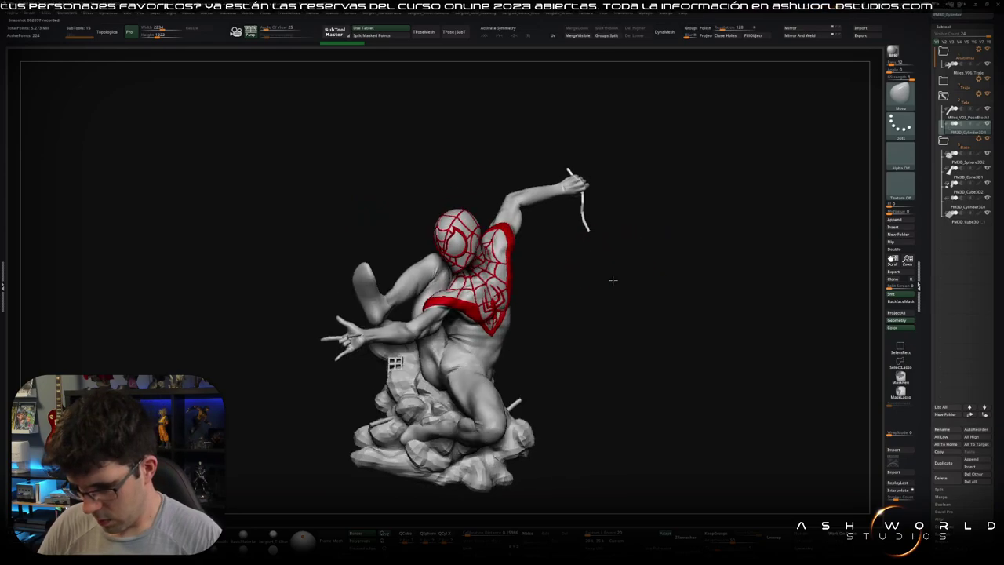
mouse_move(661, 212)
right_mouse_down()
mouse_move(656, 244)
mouse_move(679, 274)
mouse_move(652, 227)
mouse_move(681, 246)
mouse_move(665, 243)
mouse_move(680, 237)
right_mouse_up()
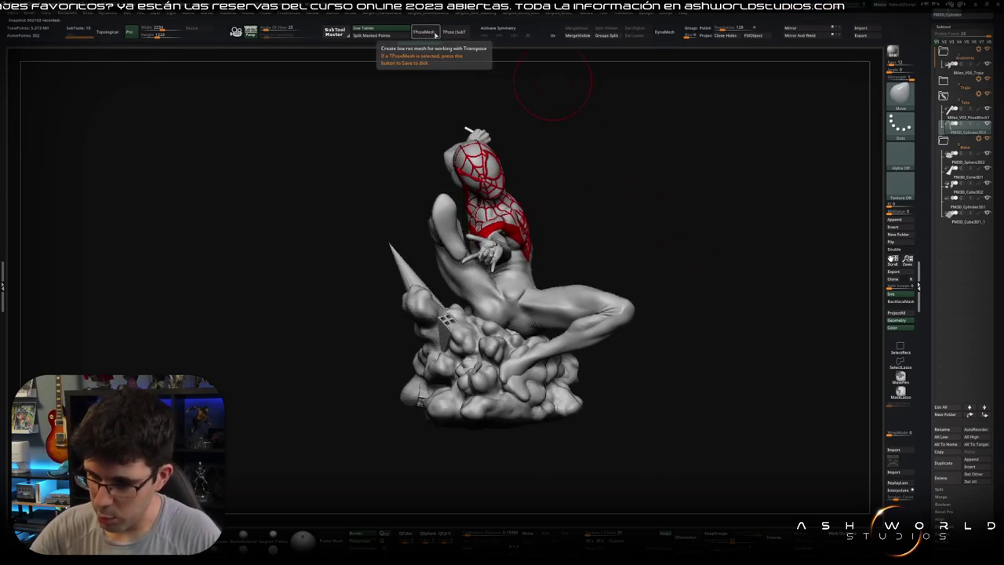
- Build the low-res posing proxy of the statue and bring the full figure back into view
left_click(433, 37)
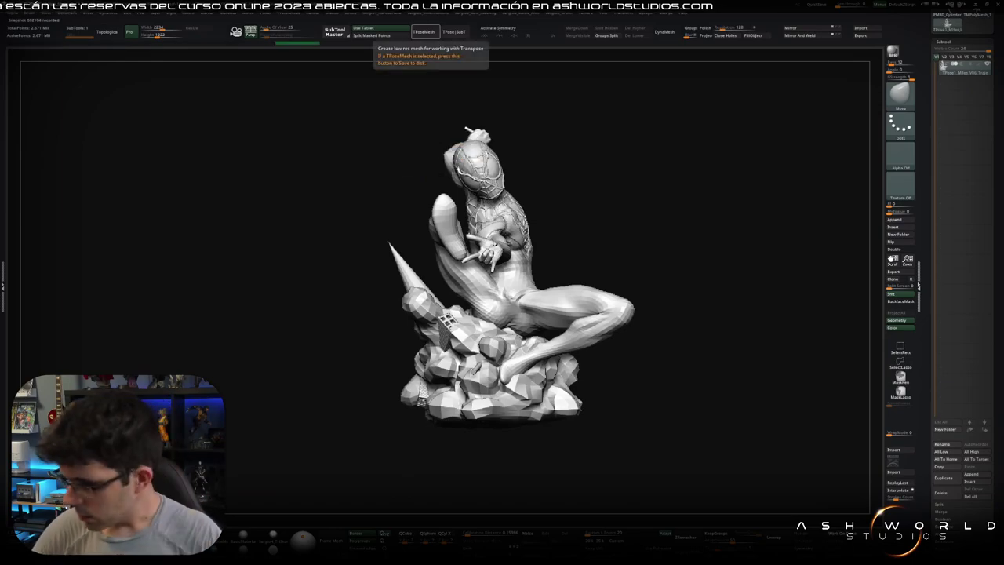
left_click(454, 31)
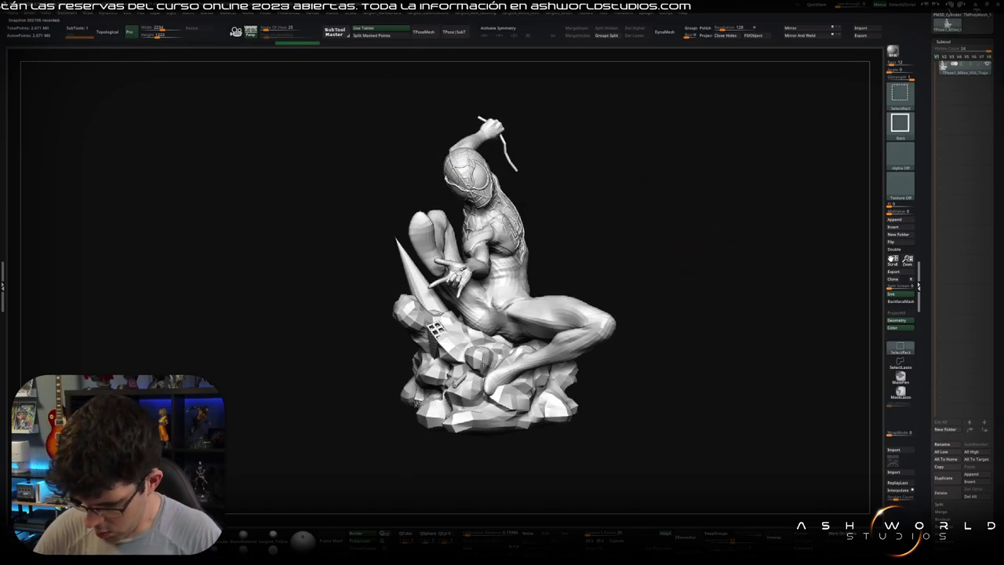
left_click(478, 368, "ctrl+shift")
left_click(489, 372, "ctrl+shift")
left_click_drag(439, 361, 489, 338)
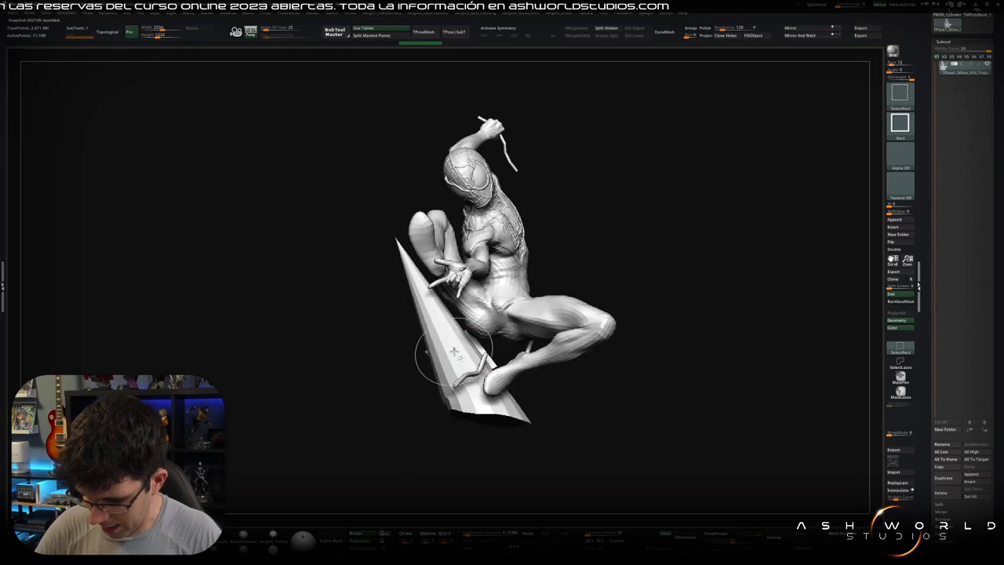
left_click(510, 338, "ctrl+shift")
left_click_drag(565, 322, 628, 289)
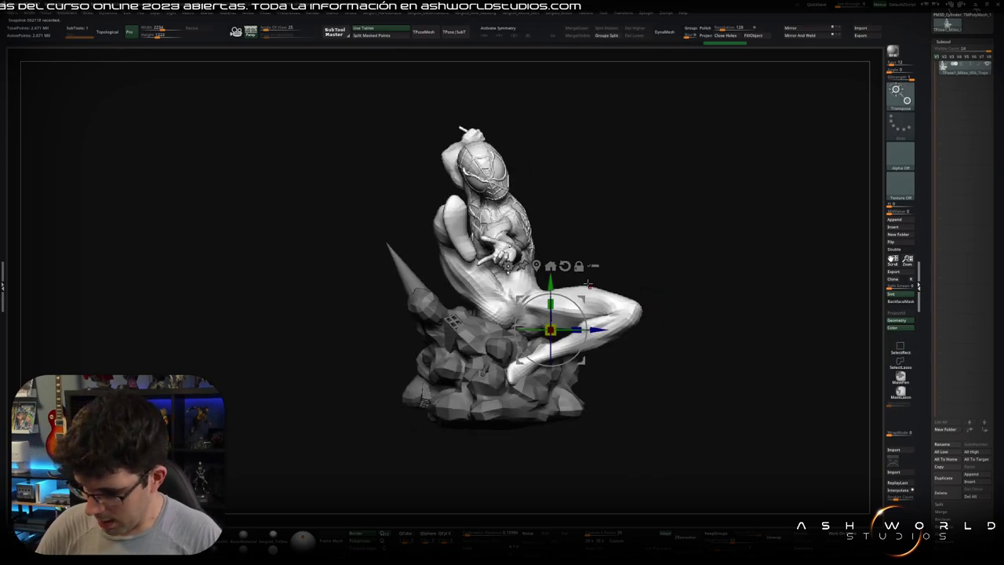
- Pivot at the hip and rotate the masked upper body to face forward
left_click(533, 249)
left_click(511, 318)
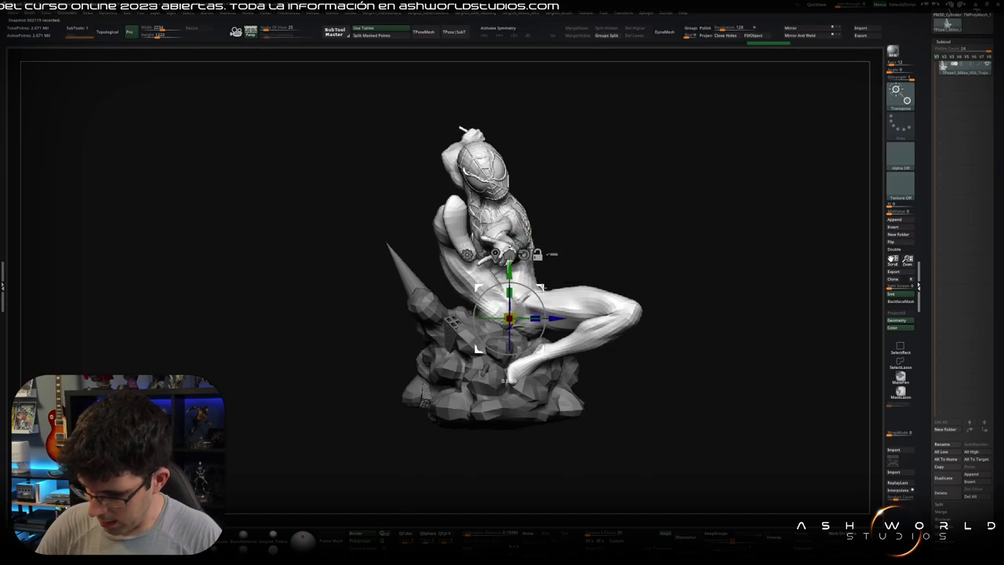
left_click_drag(542, 307, 553, 277)
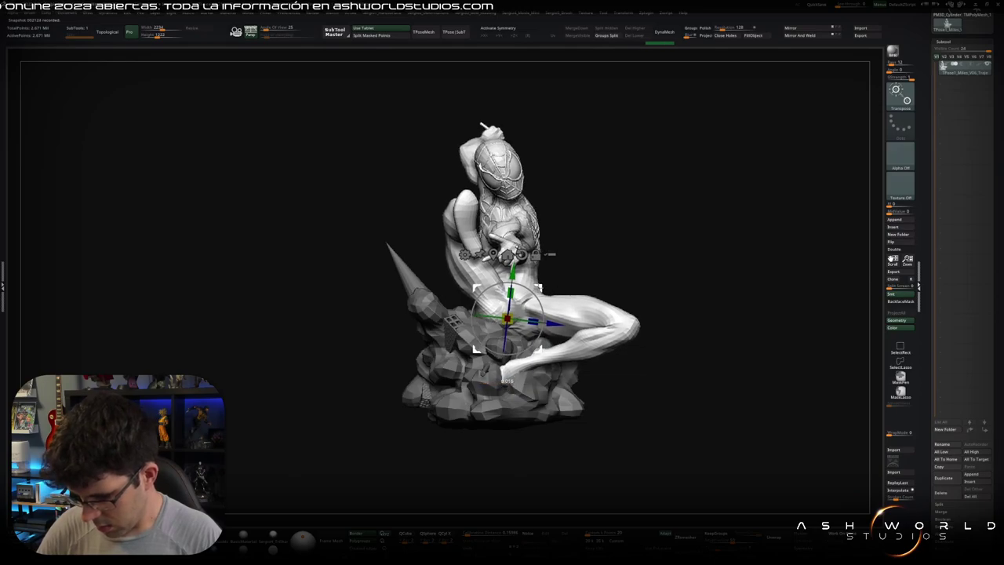
mouse_move(604, 261)
left_mouse_down()
mouse_move(654, 262)
mouse_move(620, 269)
mouse_move(643, 296)
mouse_move(627, 306)
left_mouse_up()
- Check the new pose from several angles, then transfer it to all subtools with TPose|SubT
key("q")
key("s")
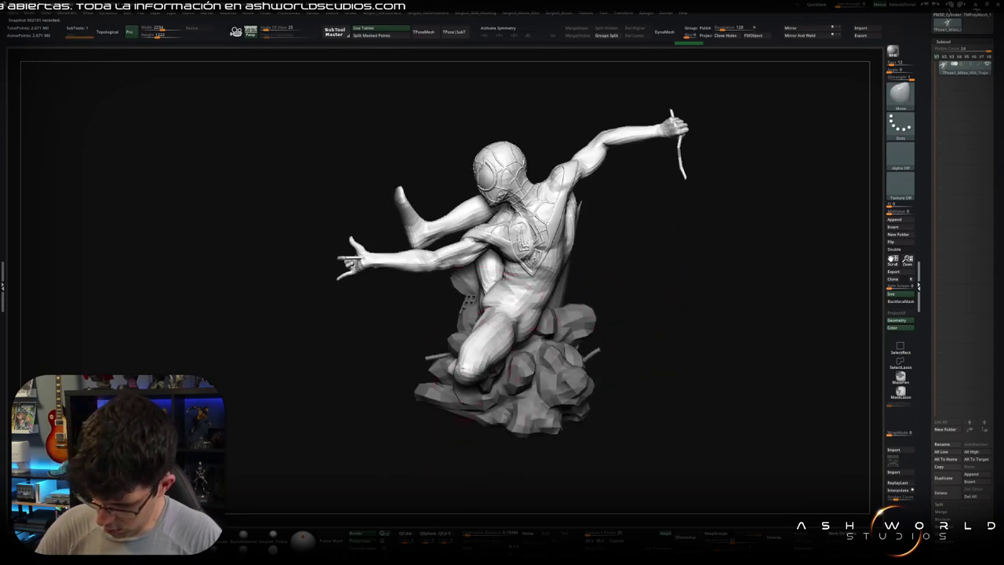
right_click_drag(484, 383, 491, 386)
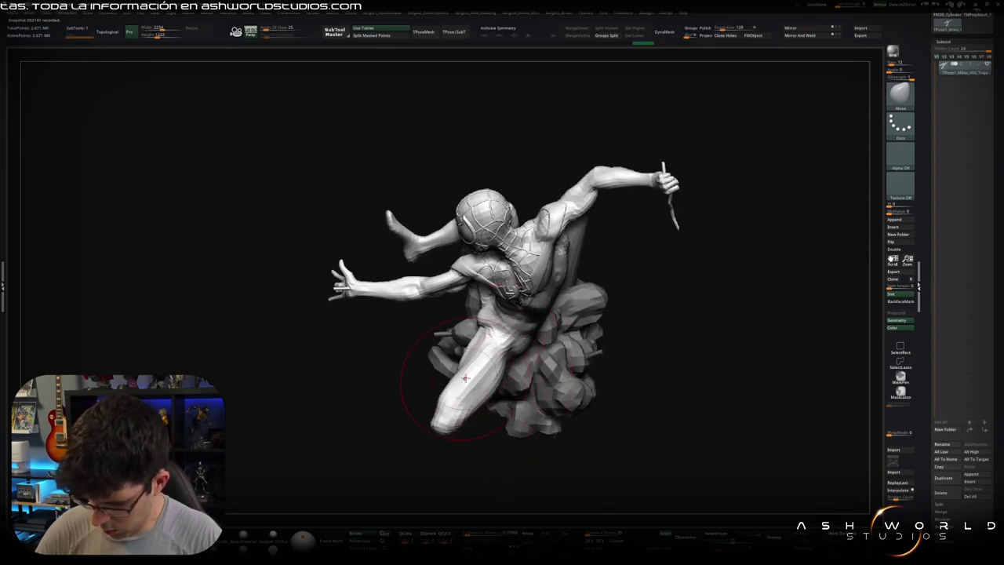
mouse_move(465, 379)
right_mouse_down()
mouse_move(634, 248)
mouse_move(597, 322)
mouse_move(578, 322)
mouse_move(450, 254)
mouse_move(492, 251)
right_mouse_up()
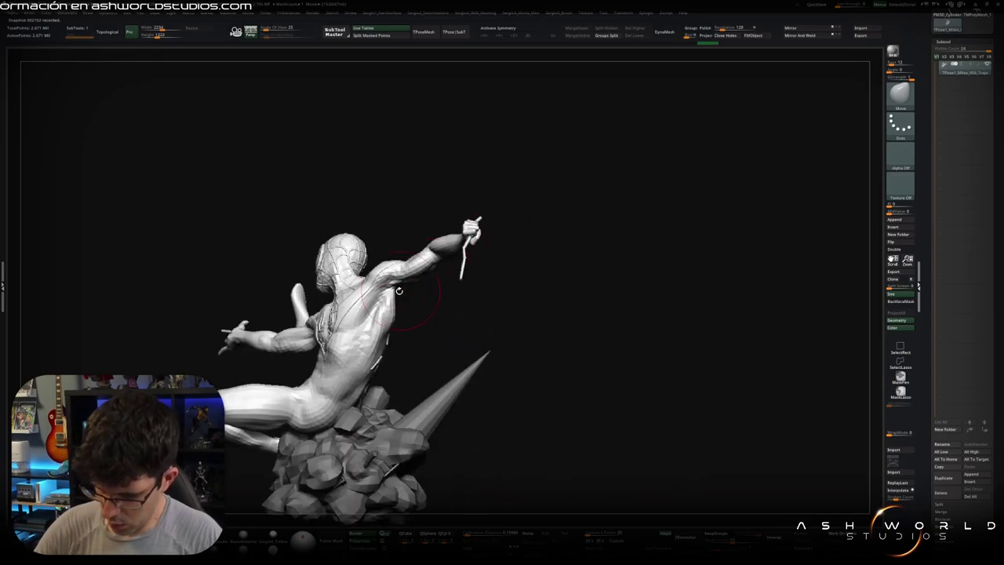
mouse_move(399, 290)
right_mouse_down()
mouse_move(444, 276)
mouse_move(552, 206)
mouse_move(591, 147)
right_mouse_up()
left_click(463, 35)
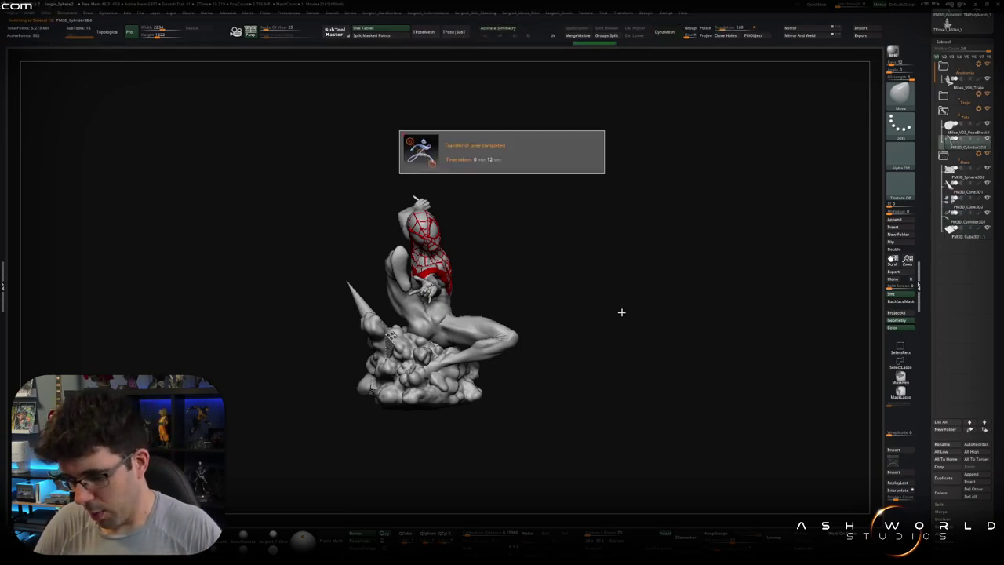
- Dismiss the pose-transfer notice and orbit in to inspect the torso, arm and legs
left_click(607, 321)
left_click_drag(607, 321, 601, 334)
left_click_drag(520, 319, 486, 321)
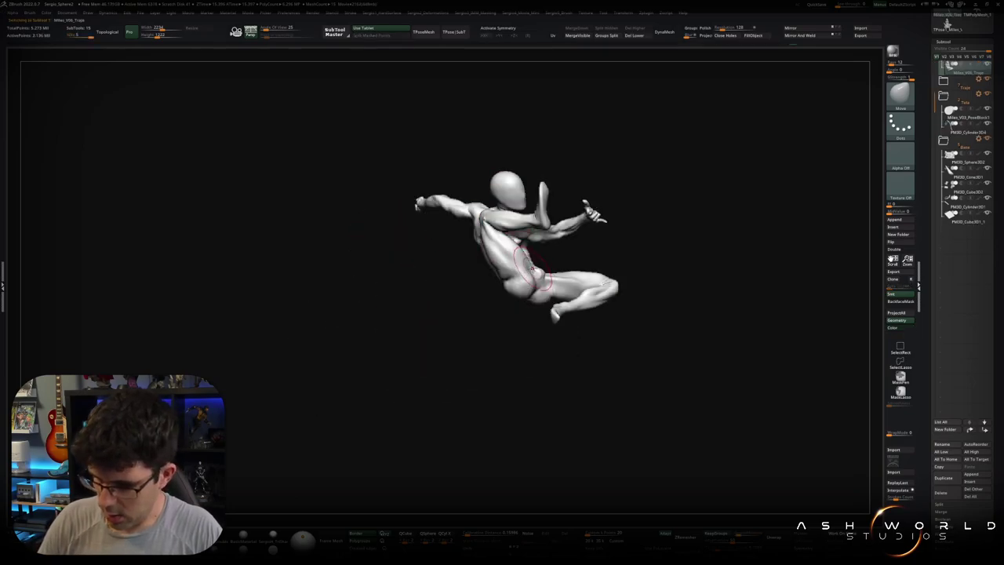
mouse_move(596, 330)
left_mouse_down()
mouse_move(565, 322)
mouse_move(530, 216)
mouse_move(532, 259)
left_mouse_up()
mouse_move(532, 211)
left_mouse_down()
mouse_move(533, 202)
mouse_move(490, 250)
mouse_move(536, 205)
left_mouse_up()
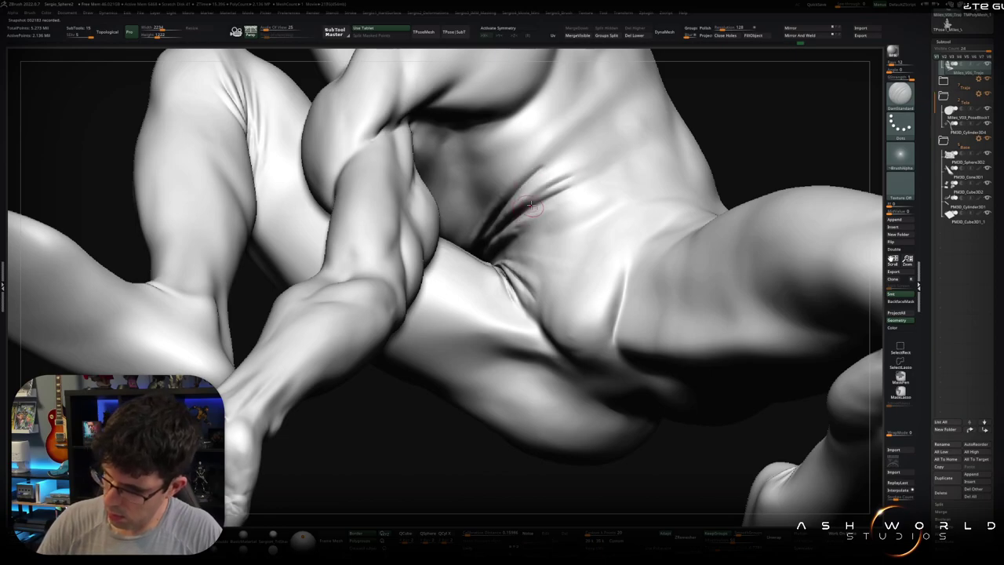
left_click_drag(530, 206, 532, 223)
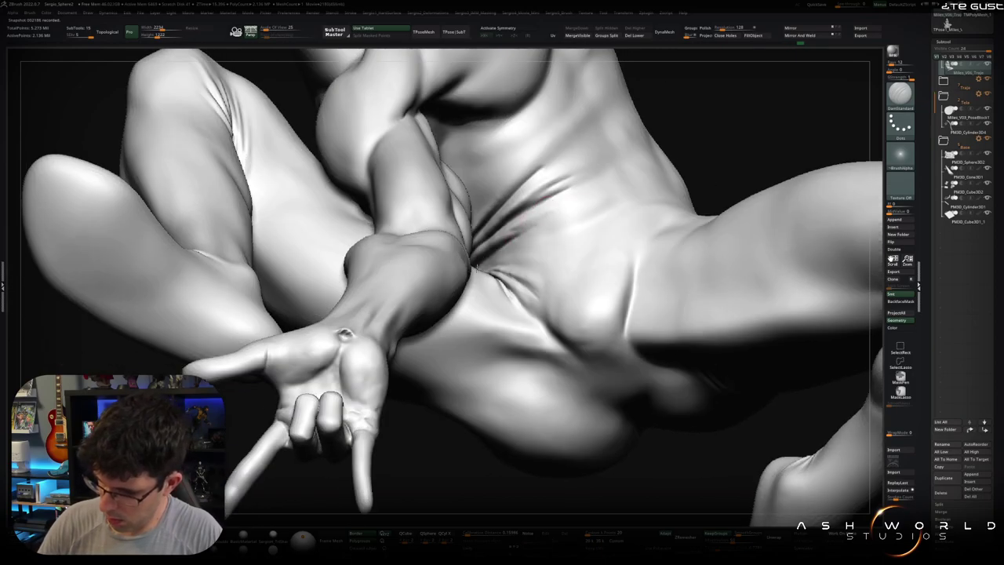
left_click_drag(474, 267, 523, 223)
mouse_move(486, 257)
left_mouse_down()
mouse_move(504, 224)
mouse_move(506, 261)
mouse_move(511, 225)
left_mouse_up()
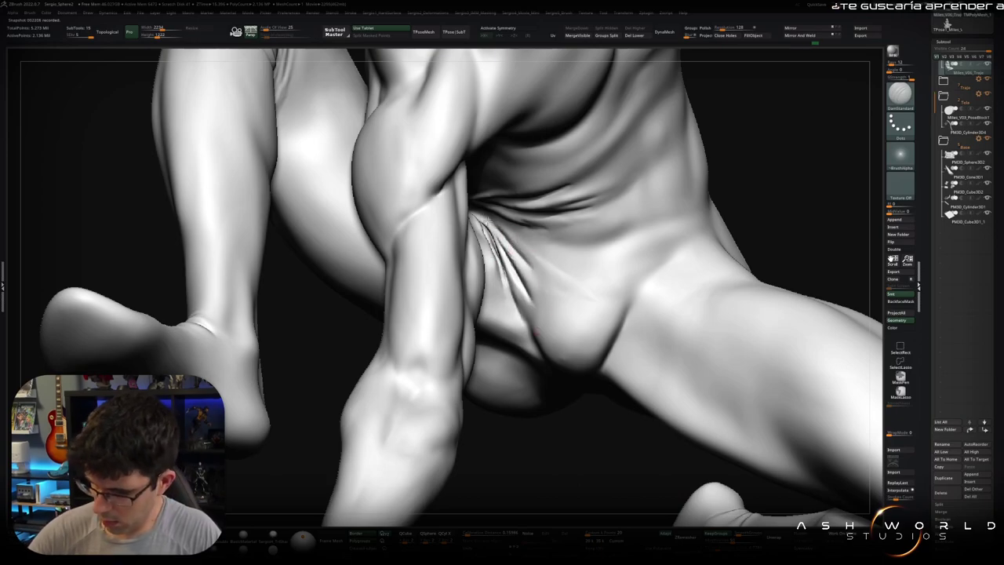
- Zoom out and orbit around the hand, back and raised leg from above
mouse_move(515, 242)
left_mouse_down()
mouse_move(571, 254)
mouse_move(663, 224)
mouse_move(722, 227)
mouse_move(683, 316)
mouse_move(632, 224)
mouse_move(621, 224)
left_mouse_up()
scroll(633, 217, "up", 3)
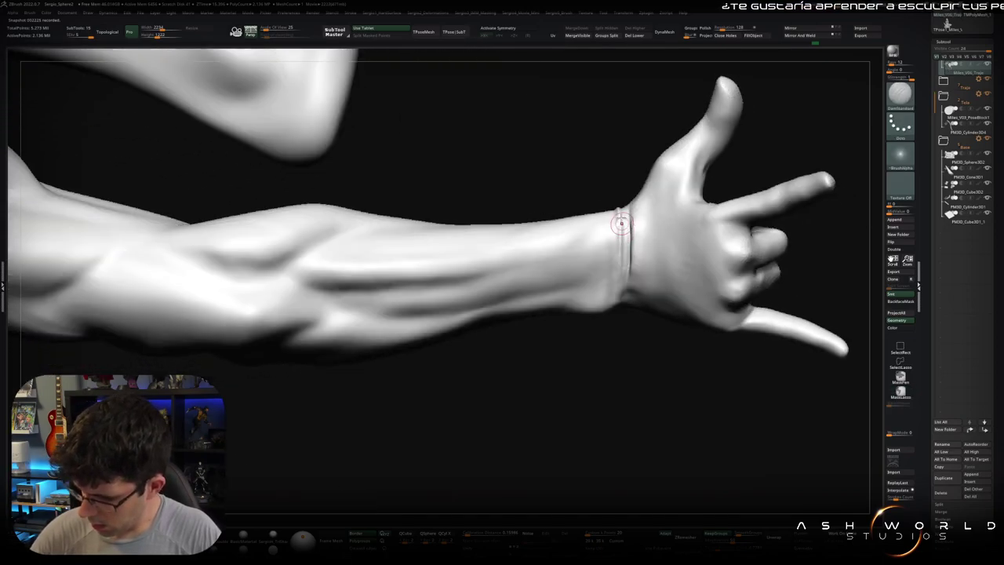
left_click_drag(630, 280, 618, 196)
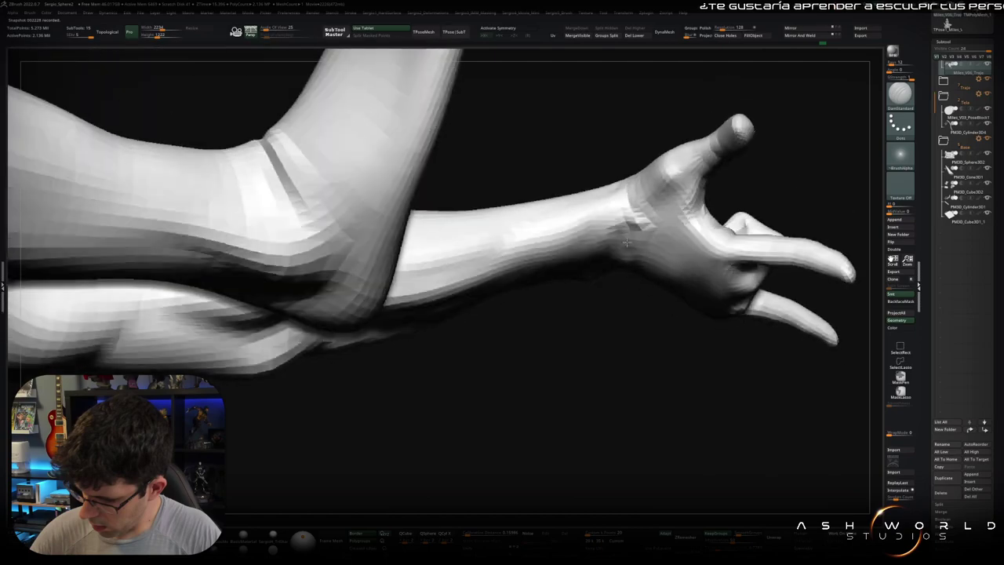
mouse_move(624, 272)
left_mouse_down()
mouse_move(655, 144)
mouse_move(625, 204)
left_mouse_up()
left_click_drag(585, 173, 576, 178)
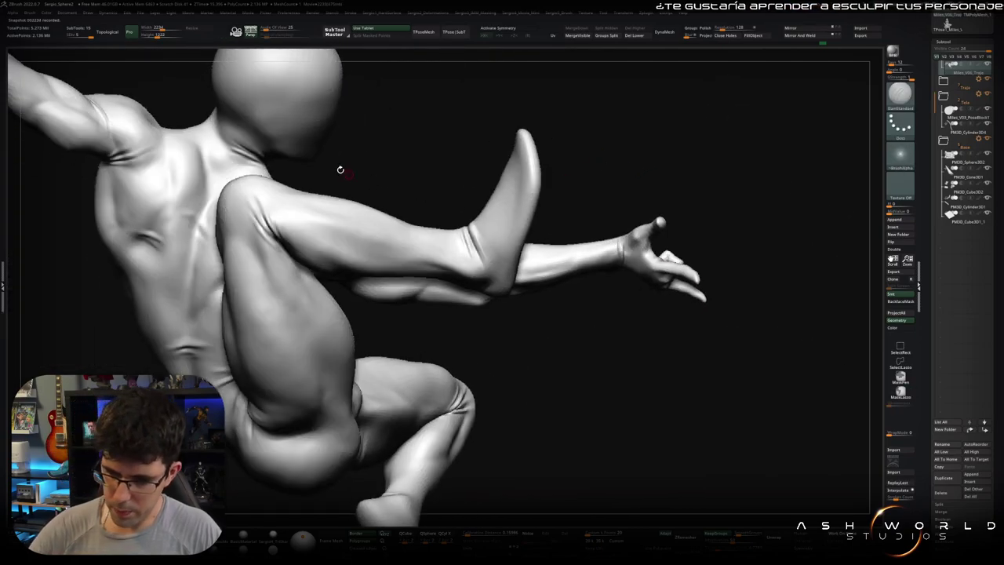
mouse_move(341, 170)
left_mouse_down()
mouse_move(497, 152)
mouse_move(491, 247)
mouse_move(593, 210)
mouse_move(518, 235)
mouse_move(495, 276)
mouse_move(508, 249)
left_mouse_up()
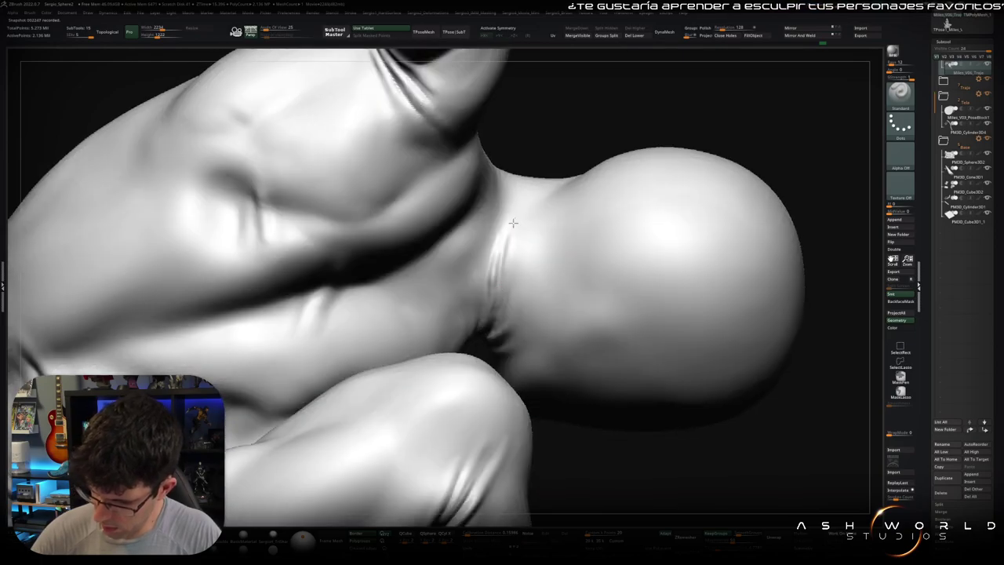
- Inspect the neck crease from several angles with a clay brush and alpha selected
left_click_drag(518, 306, 520, 313)
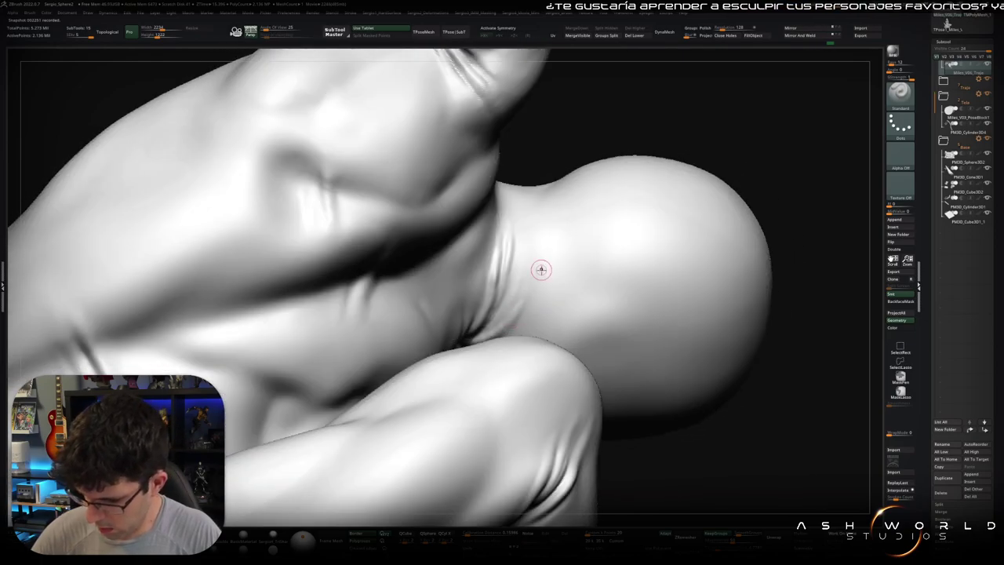
right_click_drag(513, 307, 528, 280)
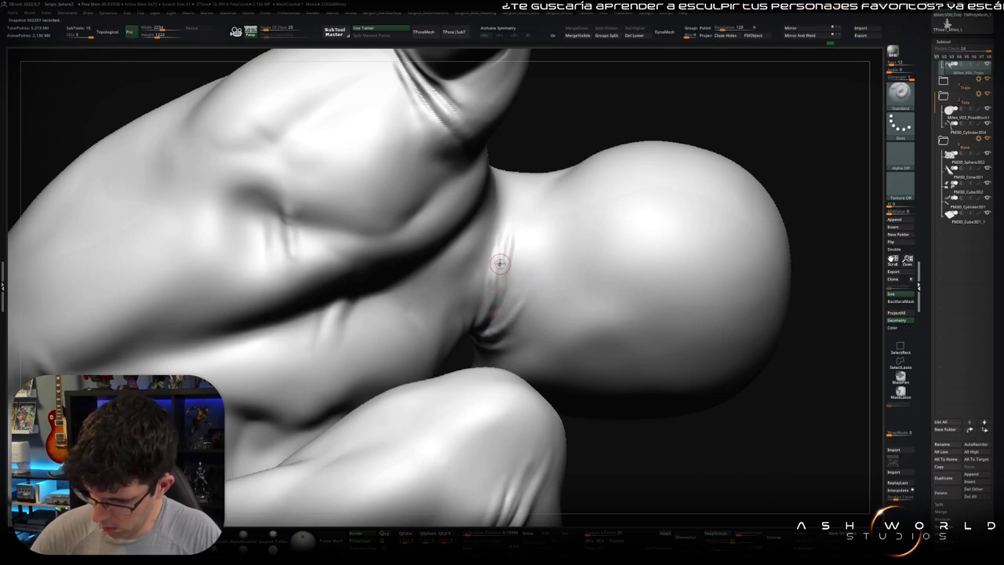
key("b")
key("c")
key("b")
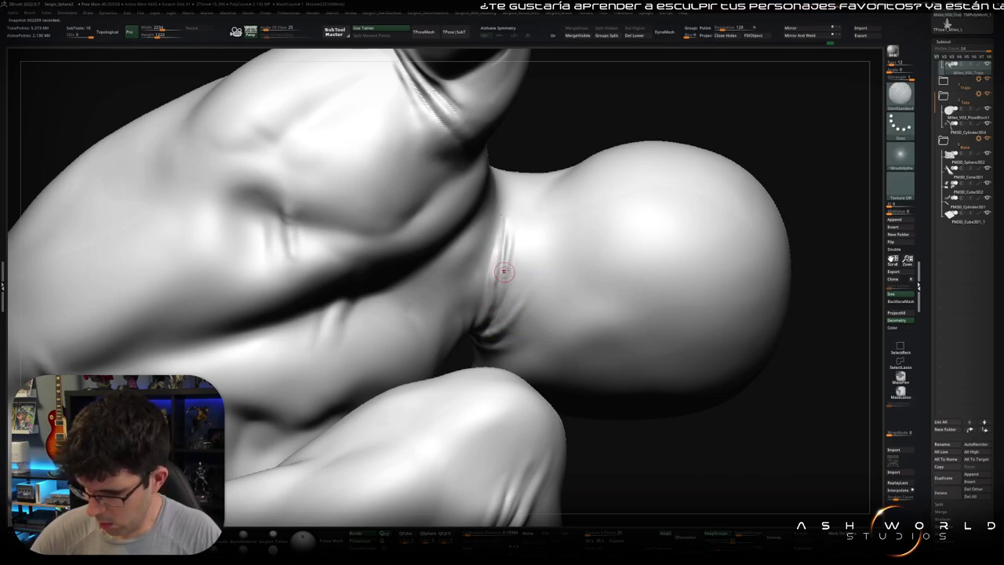
right_click_drag(502, 282, 493, 252)
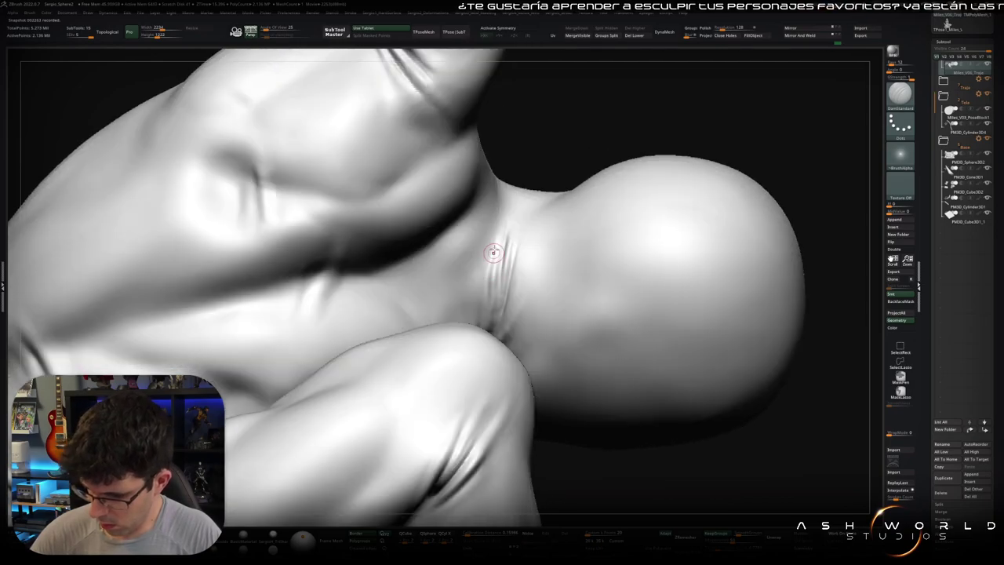
right_click_drag(487, 290, 509, 268)
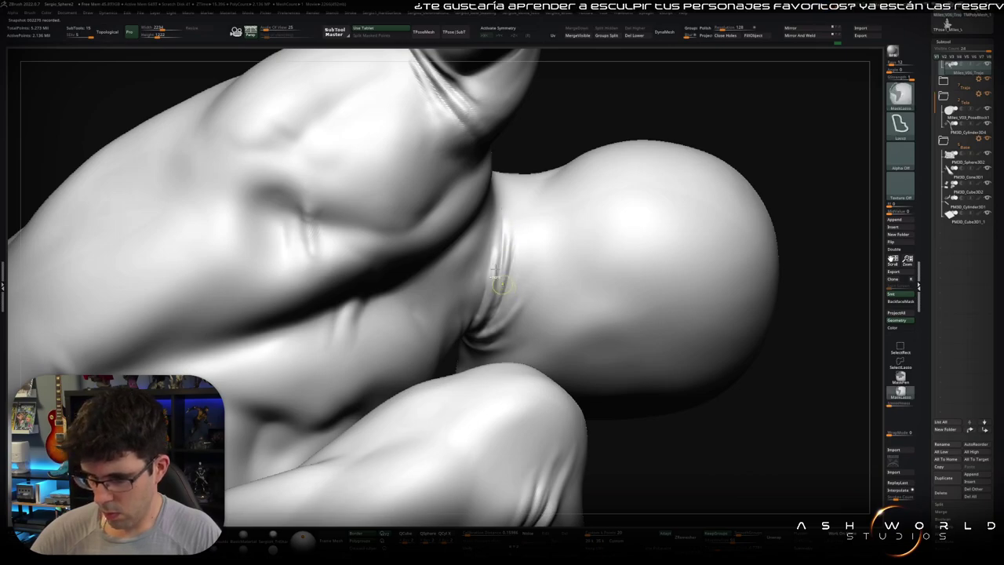
- Frame the whole figure, face the masked head forward and select the red webbing subtool
mouse_move(512, 222)
right_mouse_down()
mouse_move(649, 306)
mouse_move(646, 266)
mouse_move(611, 299)
right_mouse_up()
key("f")
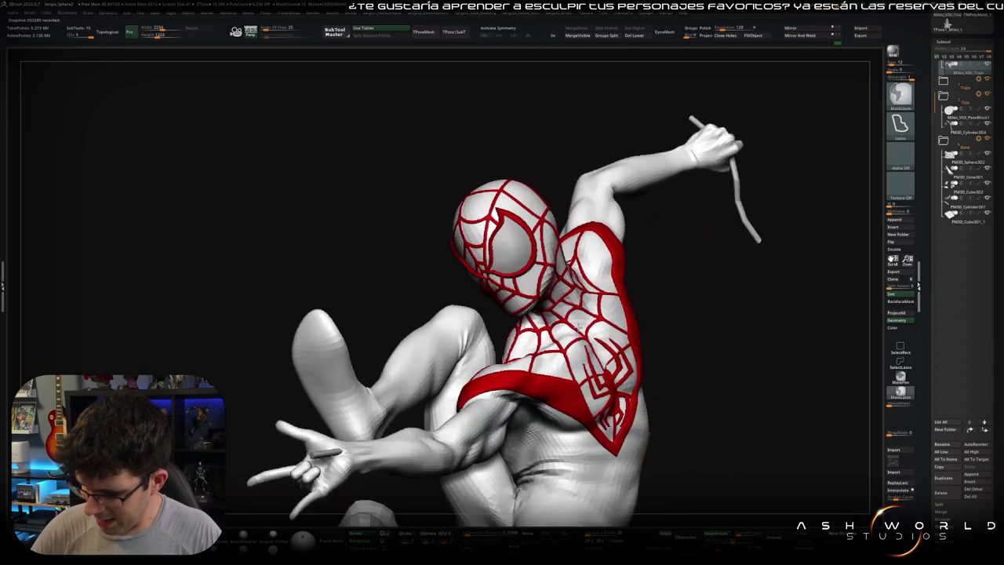
right_click_drag(577, 255, 414, 205, "ctrl")
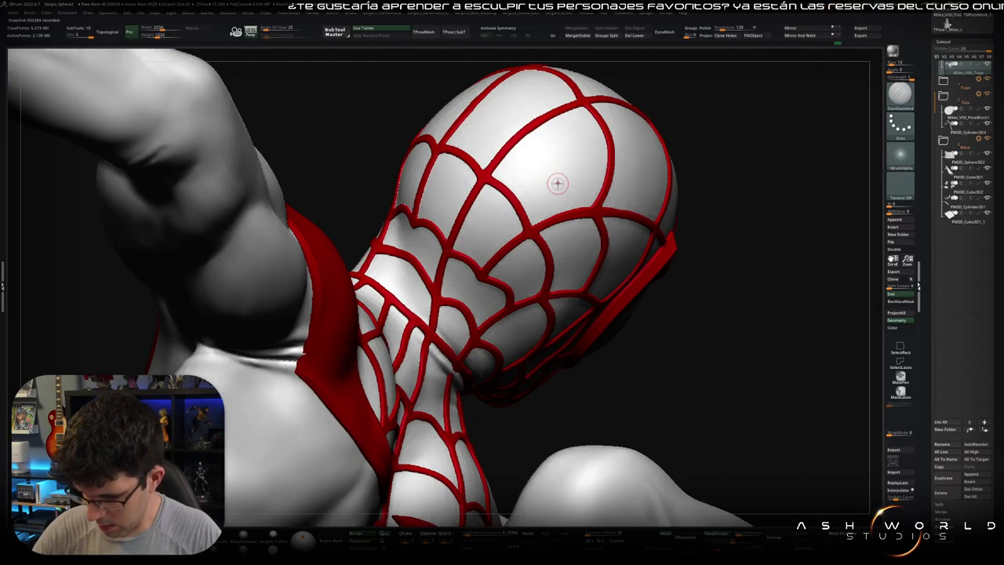
mouse_move(557, 182)
right_mouse_down()
mouse_move(632, 187)
mouse_move(667, 169)
mouse_move(578, 155)
mouse_move(668, 121)
mouse_move(486, 151)
mouse_move(517, 177)
right_mouse_up()
left_click(673, 165, "alt")
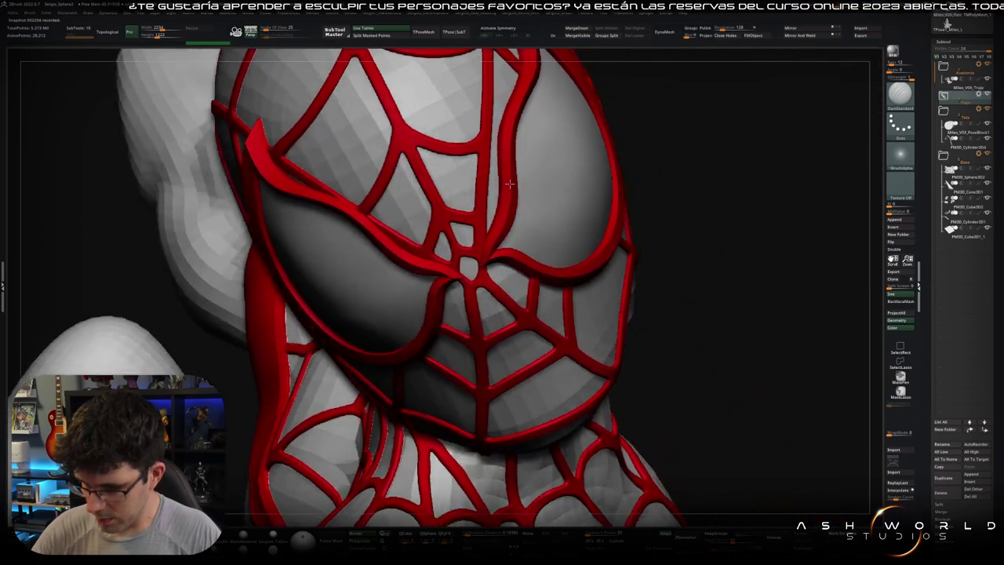
- Subdivide the webbing once and pull the upper-face web line down, thinner and slightly right
key("d")
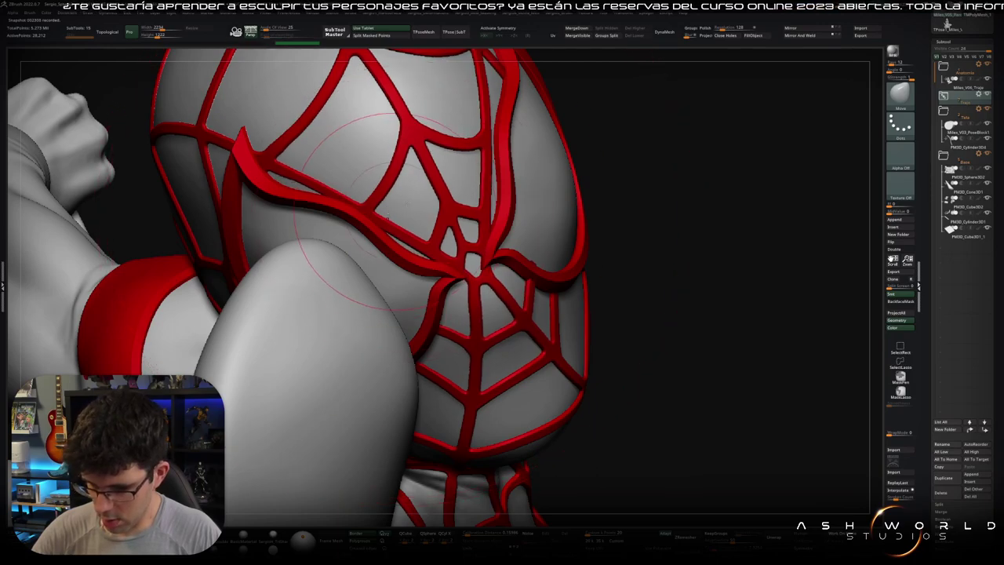
mouse_move(392, 259)
right_mouse_down()
mouse_move(367, 219)
mouse_move(363, 234)
mouse_move(420, 264)
mouse_move(498, 141)
right_mouse_up()
left_click_drag(498, 141, 491, 167)
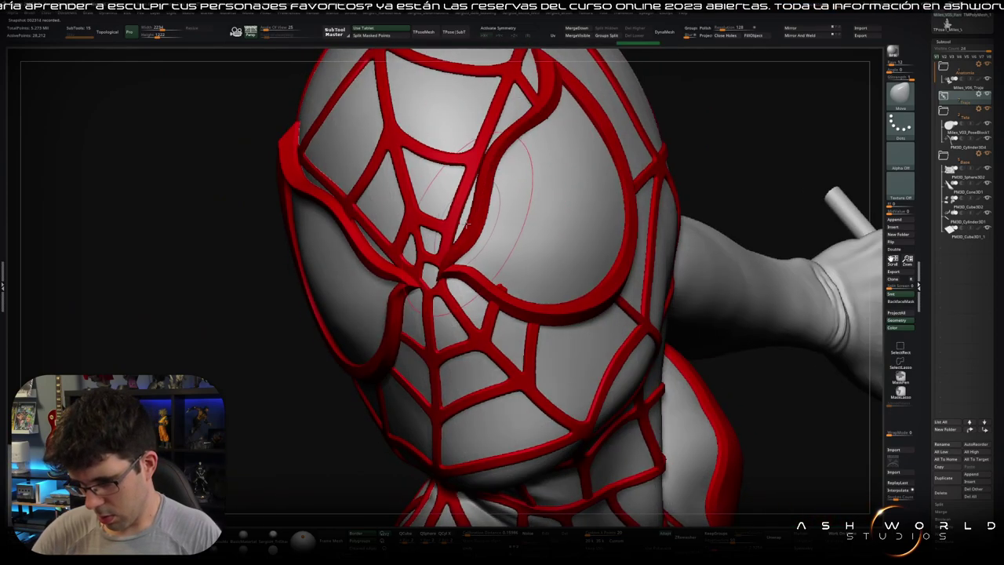
left_click_drag(491, 167, 471, 227)
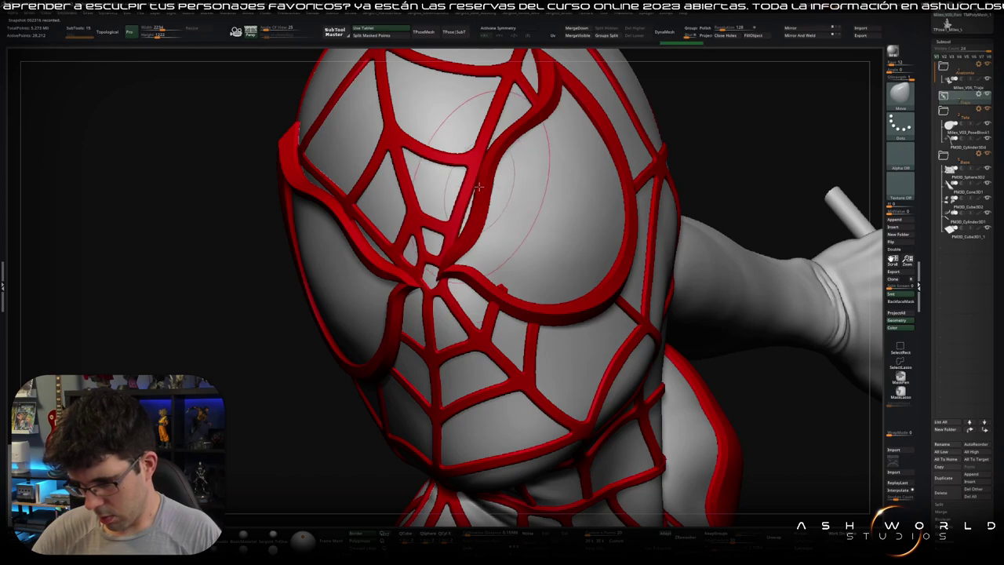
mouse_move(477, 187)
left_mouse_down()
mouse_move(492, 143)
mouse_move(607, 160)
mouse_move(599, 189)
left_mouse_up()
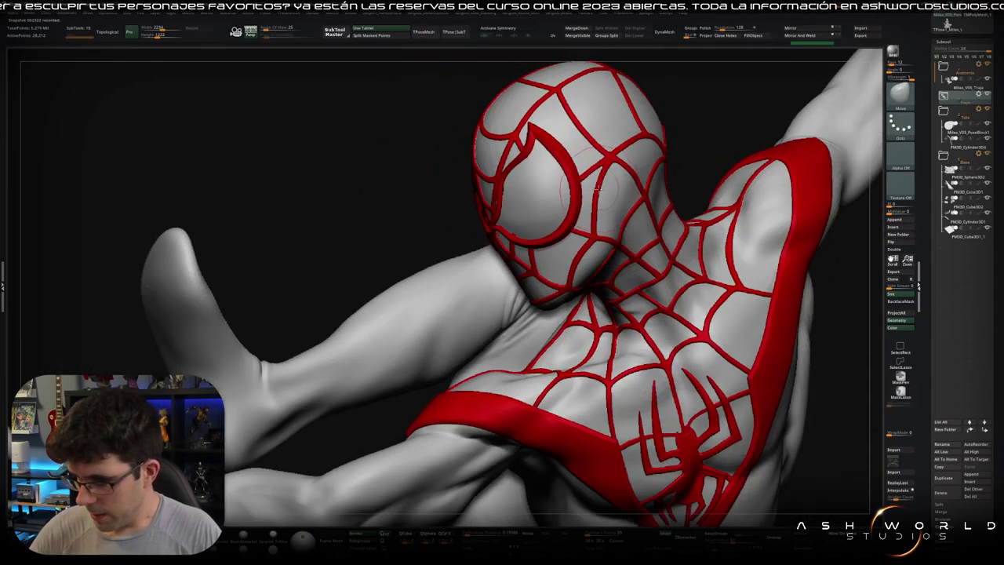
- Inspect the mask's eye and neck up close, then return to a front view of the full figure
mouse_move(598, 188)
right_mouse_down()
mouse_move(650, 251)
mouse_move(587, 162)
right_mouse_up()
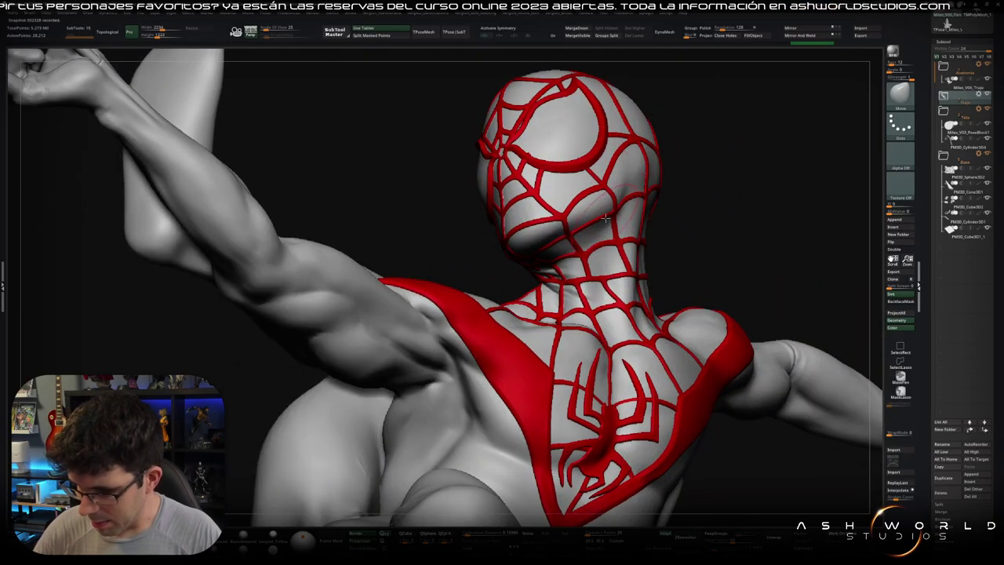
right_click_drag(604, 218, 545, 171)
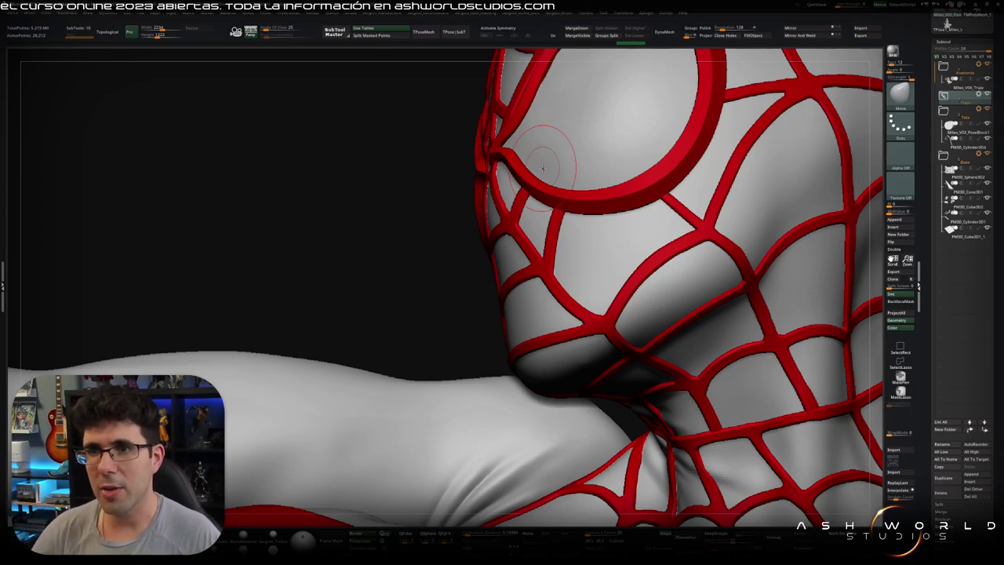
mouse_move(542, 167)
left_mouse_down()
mouse_move(633, 298)
mouse_move(589, 199)
mouse_move(547, 180)
mouse_move(722, 269)
mouse_move(596, 236)
mouse_move(604, 430)
mouse_move(663, 264)
mouse_move(617, 309)
mouse_move(609, 232)
left_mouse_up()
key("f")
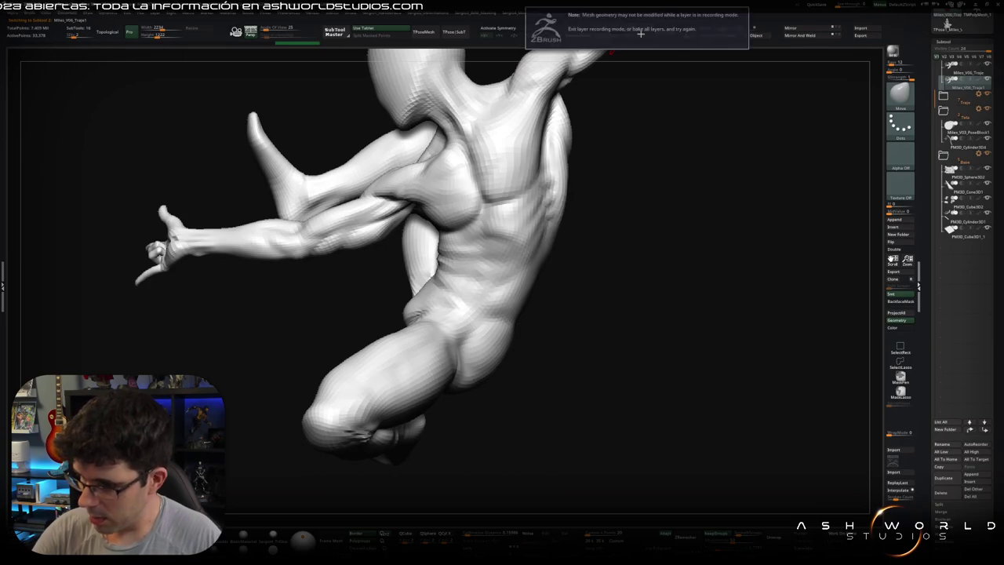
mouse_move(966, 79)
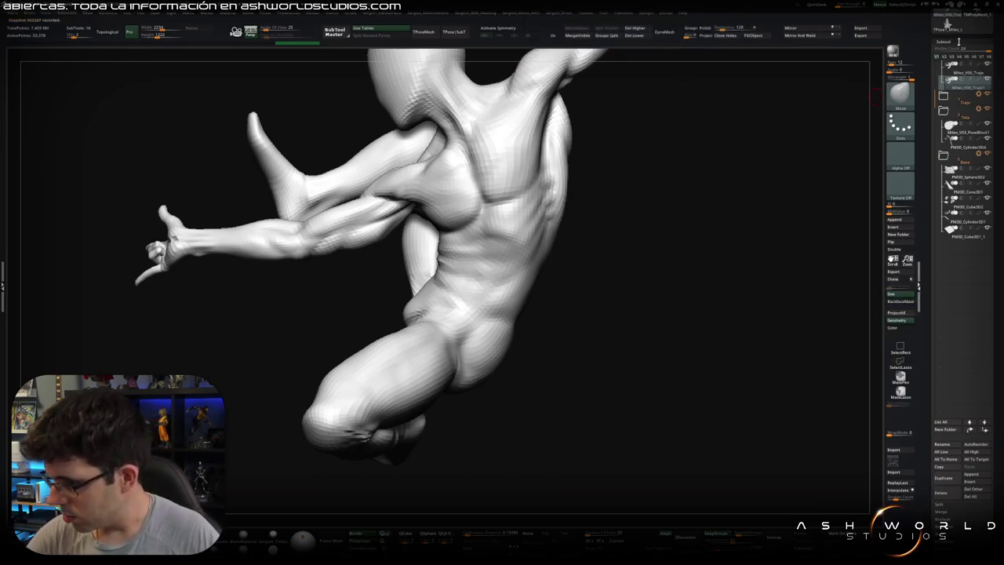
- Collapse and restore the SubTool list, toggle the suit's subdivision down and back up, and bring up the brush library
left_click(945, 42)
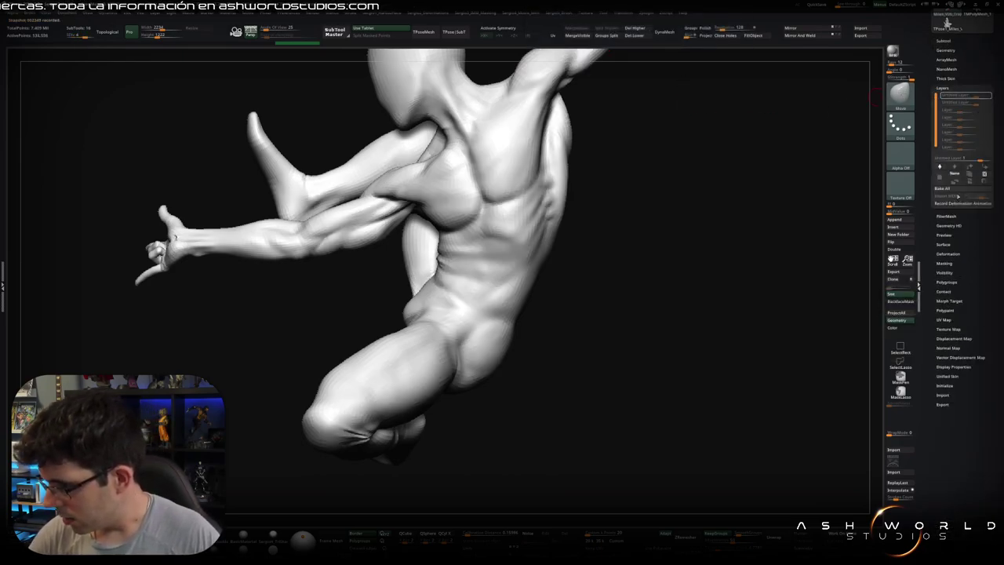
left_click(945, 40)
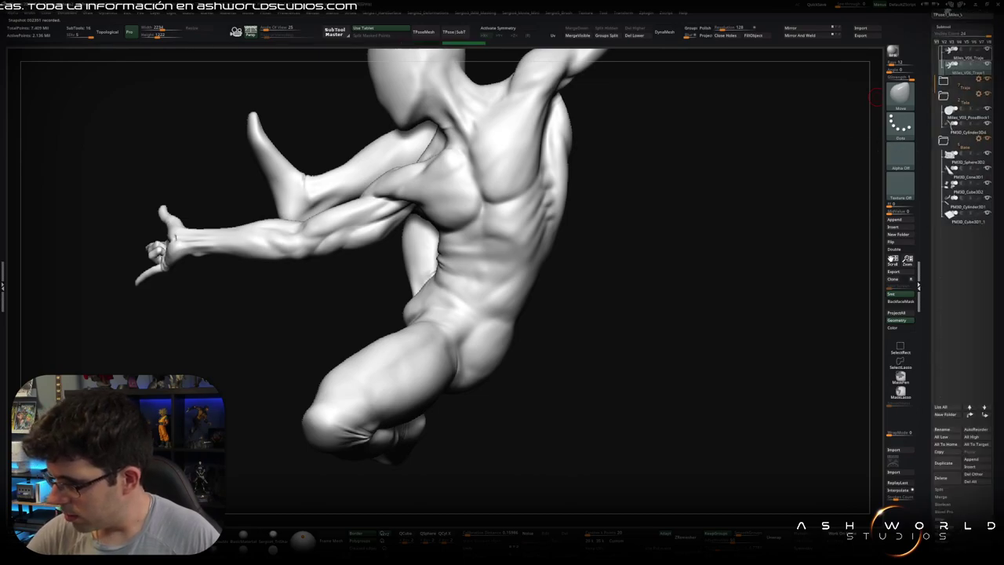
key("shift+d")
key("shift+d")
key("shift+d")
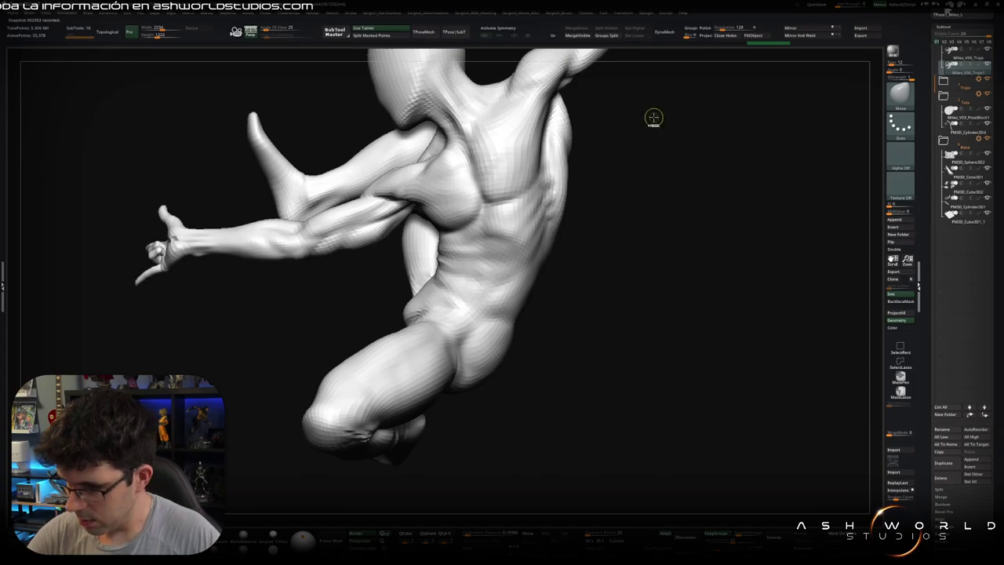
key("d")
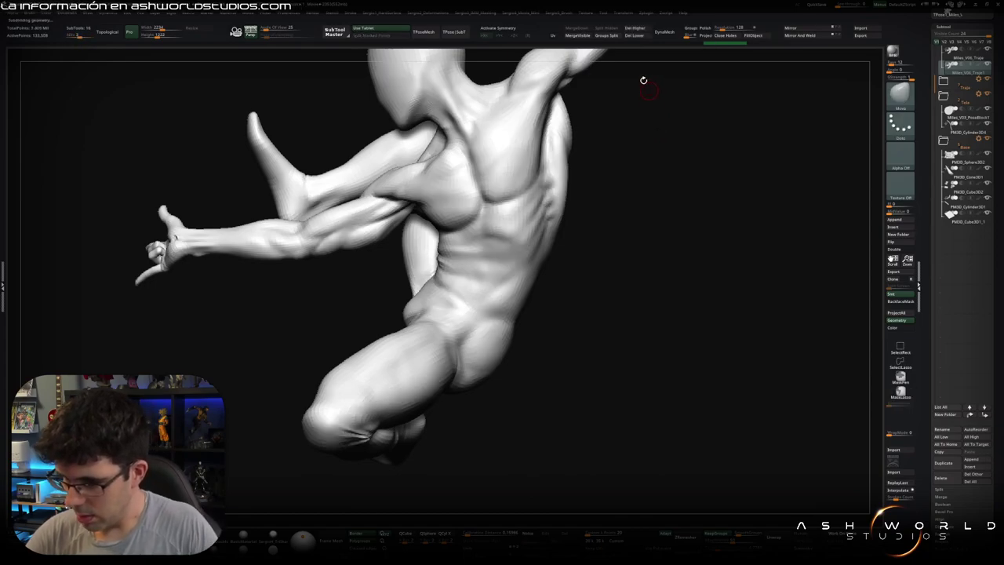
left_click_drag(667, 128, 641, 146)
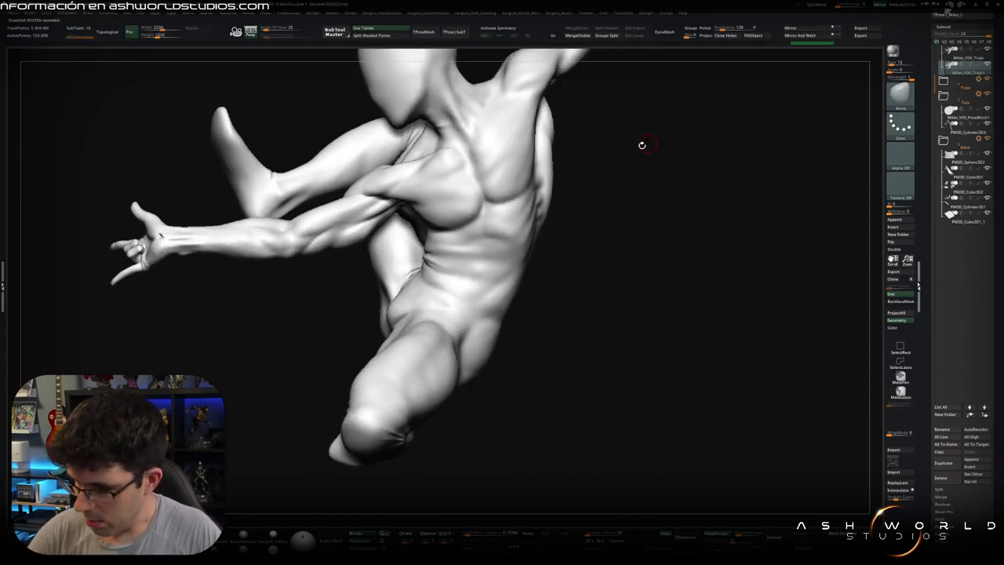
key("b")
key("b")
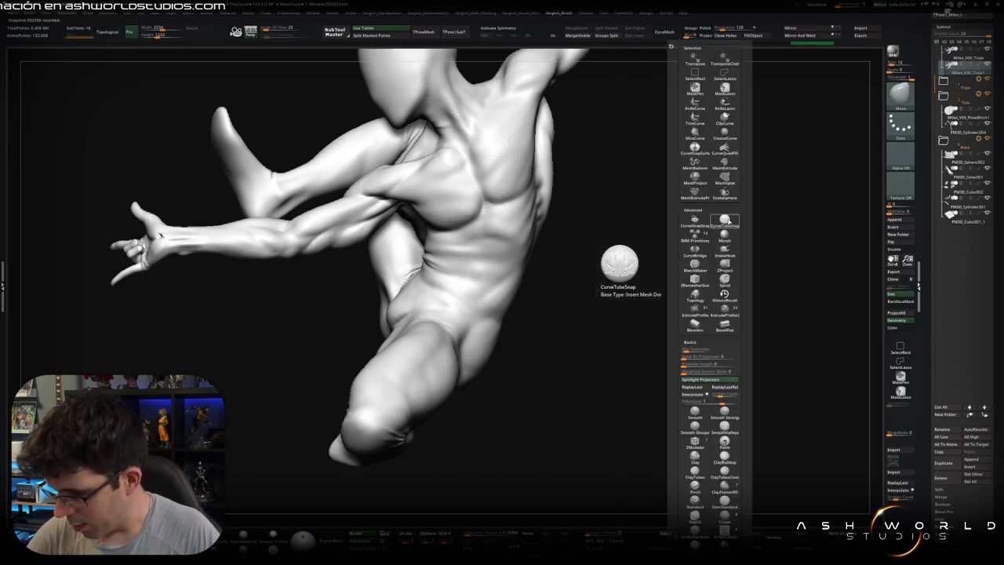
- With CurveTubeSnap, discard a stray chest tube and draw a seam tube down the chest side
left_click(724, 222)
scroll(514, 196, "up", 3)
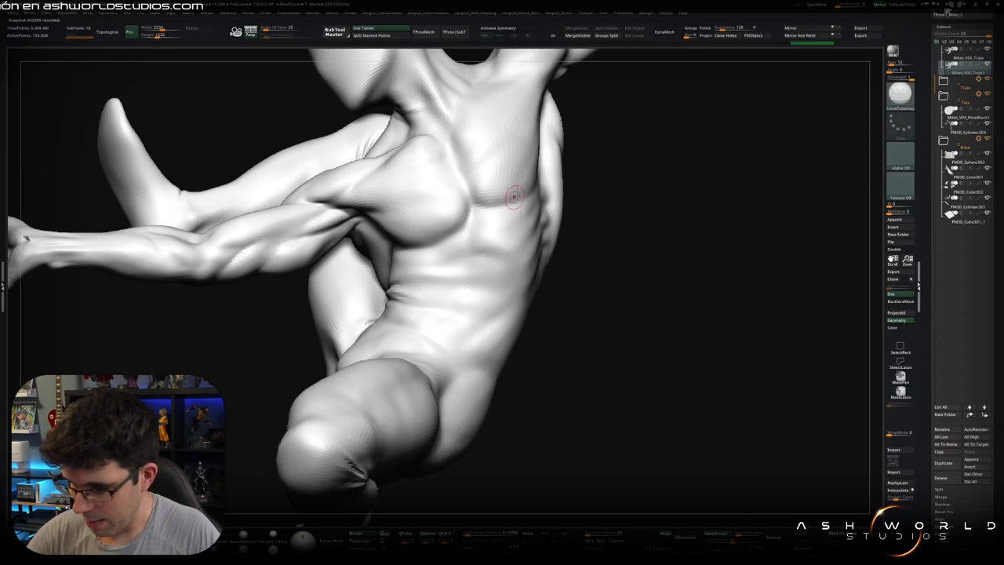
left_click_drag(470, 298, 471, 298)
key("ctrl+z")
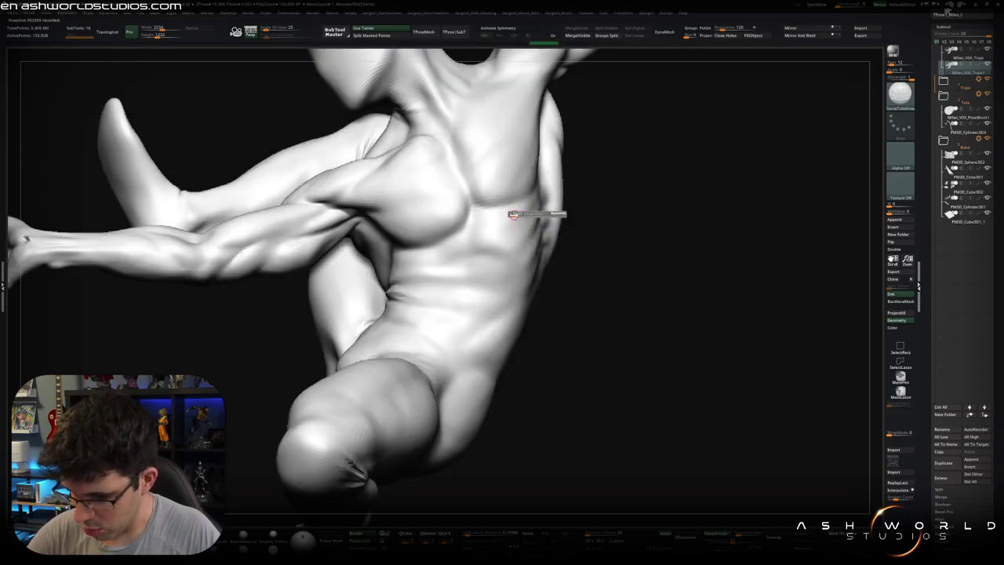
left_click_drag(529, 185, 471, 306)
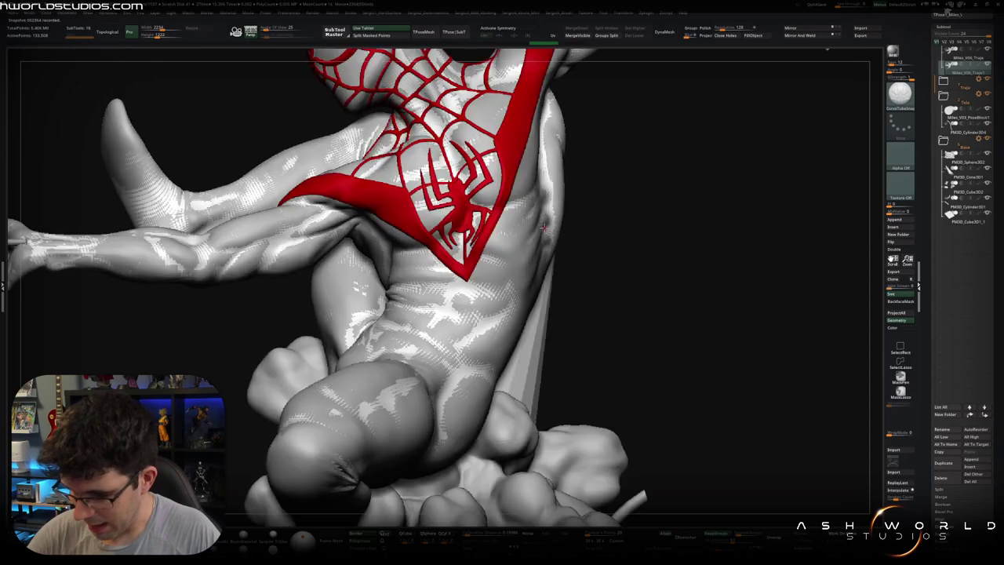
- Lay a second seam tube along the shoulder curve, checking it from the front and below
right_click_drag(544, 228, 526, 170)
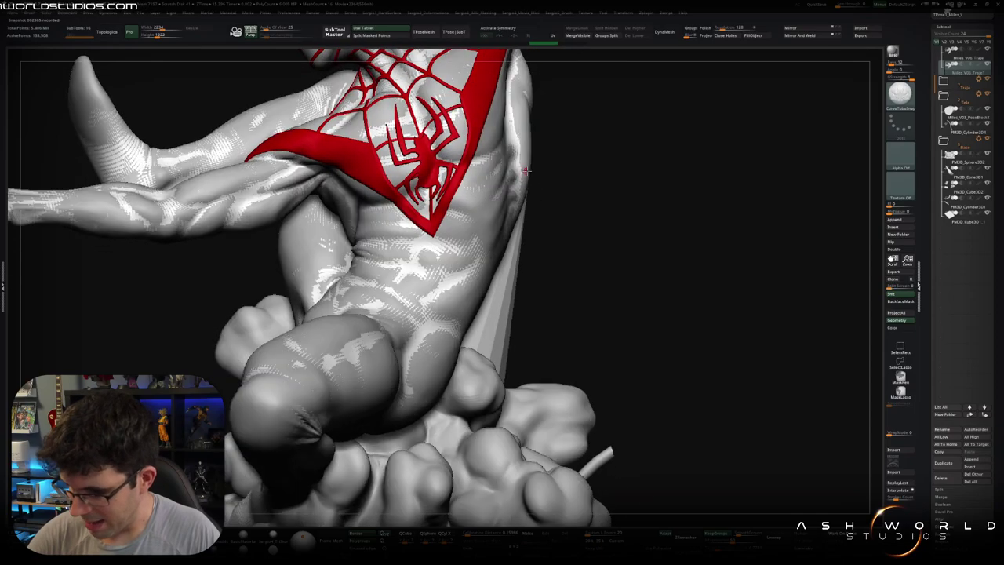
scroll(939, 76, "up", 1)
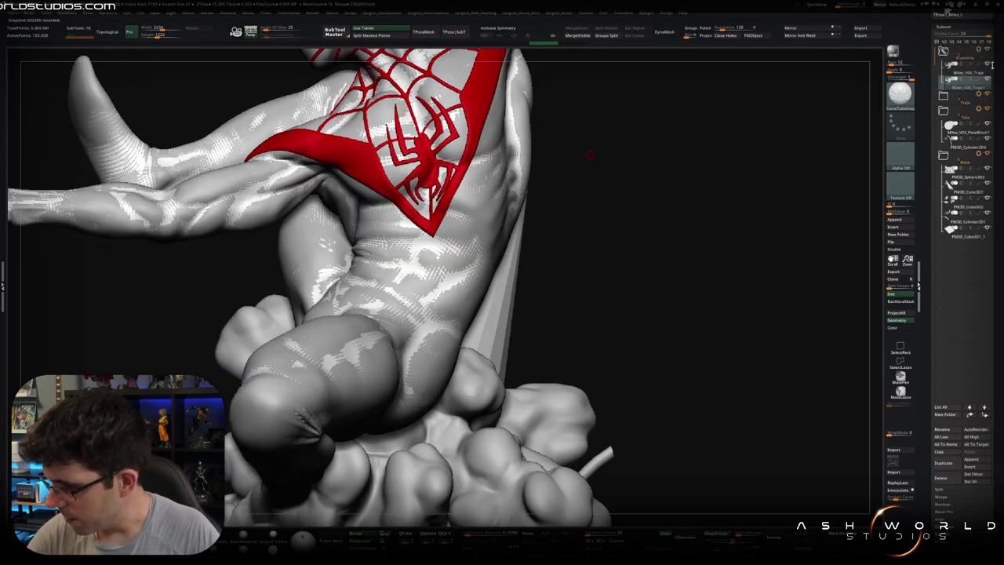
right_click_drag(659, 150, 635, 155)
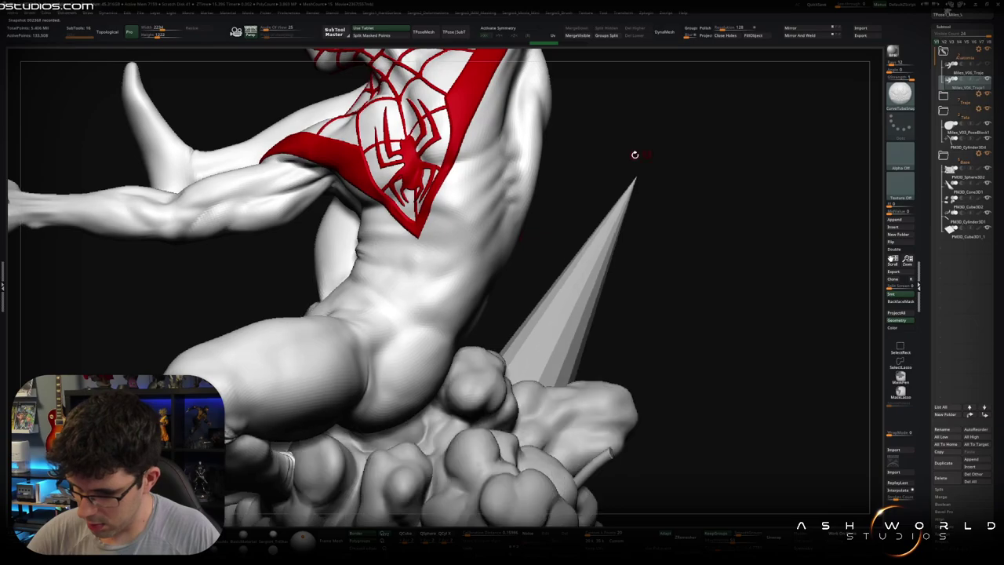
mouse_move(445, 259)
right_mouse_down()
mouse_move(390, 298)
mouse_move(522, 196)
mouse_move(544, 206)
mouse_move(582, 181)
mouse_move(578, 155)
mouse_move(594, 161)
right_mouse_up()
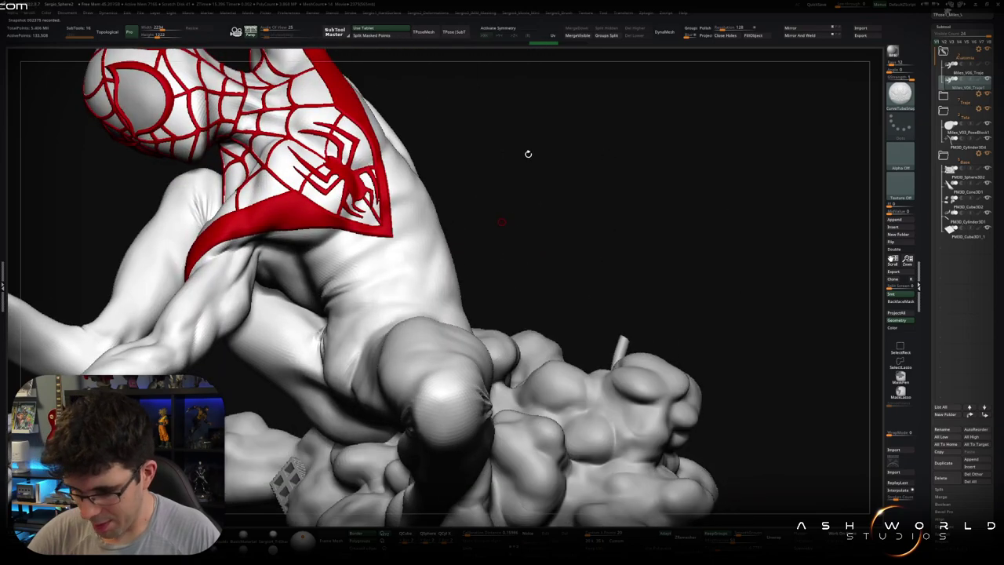
mouse_move(527, 155)
right_mouse_down()
mouse_move(521, 199)
mouse_move(422, 239)
right_mouse_up()
right_click_drag(360, 241, 326, 235)
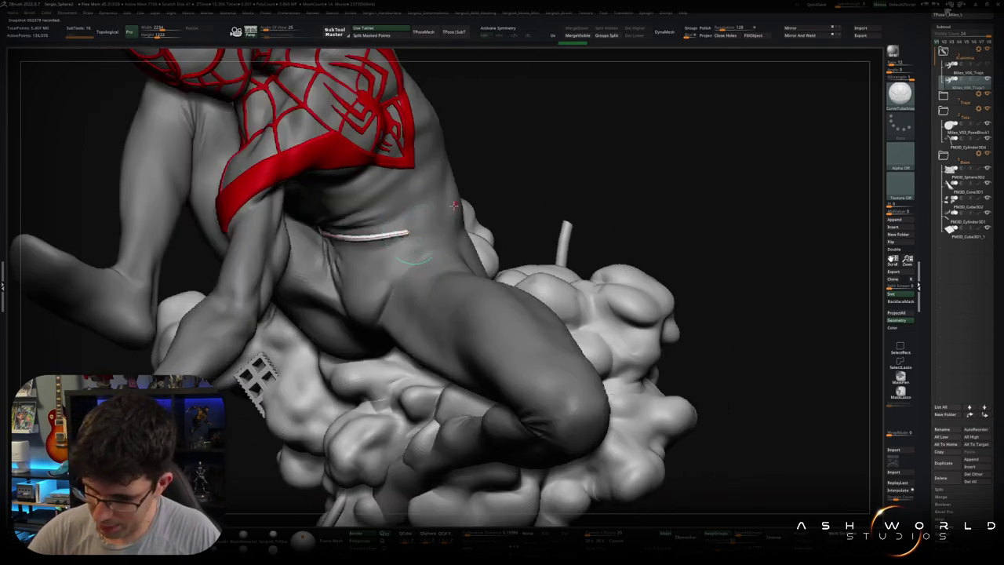
mouse_move(411, 231)
right_mouse_down()
mouse_move(498, 154)
mouse_move(544, 180)
mouse_move(423, 259)
right_mouse_up()
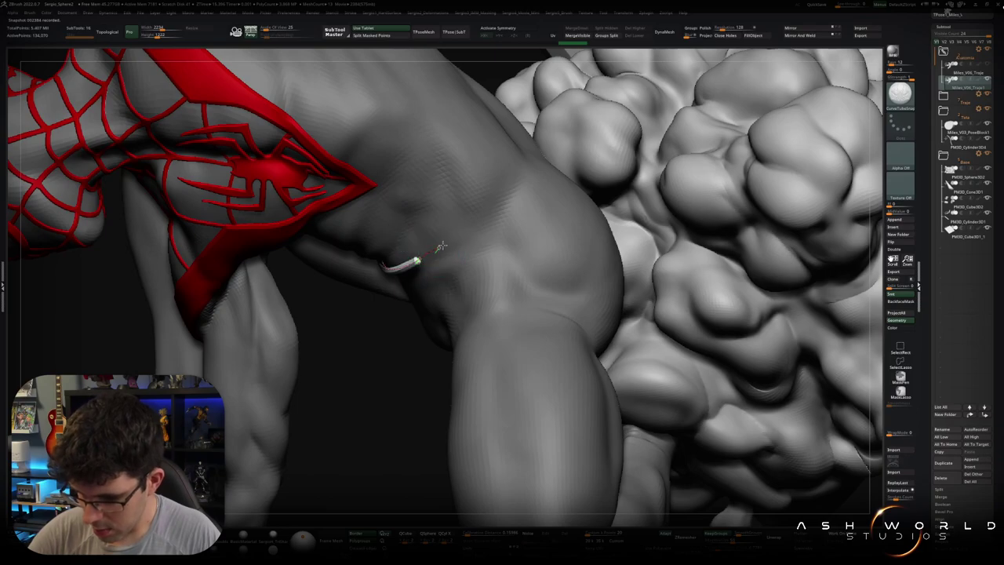
left_click_drag(518, 174, 526, 164)
mouse_move(526, 165)
right_mouse_down()
mouse_move(502, 188)
mouse_move(522, 182)
mouse_move(483, 231)
mouse_move(466, 276)
right_mouse_up()
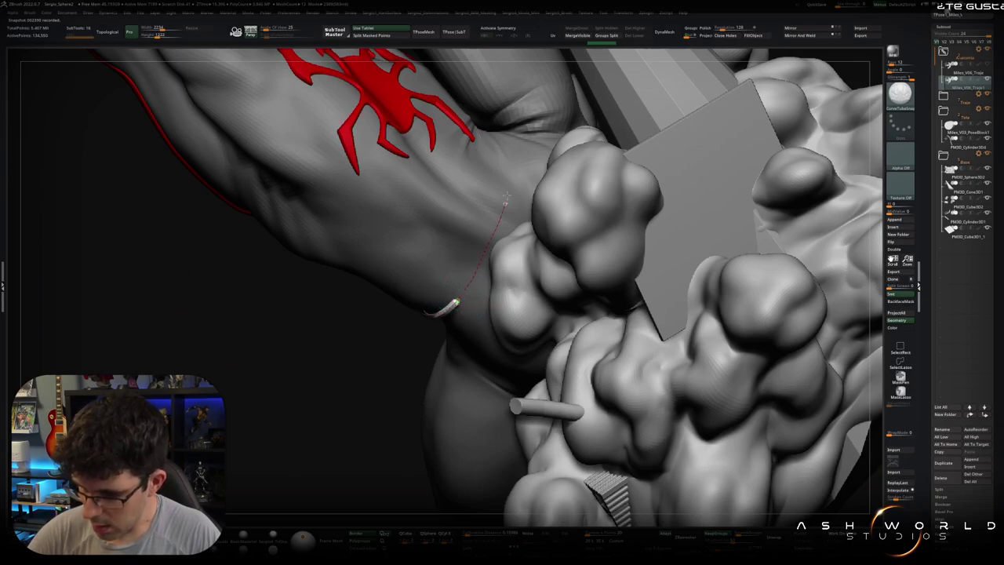
mouse_move(509, 127)
right_mouse_down()
mouse_move(538, 160)
mouse_move(513, 178)
mouse_move(537, 120)
mouse_move(634, 143)
mouse_move(621, 157)
mouse_move(633, 126)
mouse_move(623, 118)
mouse_move(639, 133)
mouse_move(633, 141)
right_mouse_up()
mouse_move(553, 198)
right_mouse_down()
mouse_move(589, 218)
mouse_move(552, 215)
mouse_move(566, 230)
mouse_move(577, 207)
mouse_move(621, 194)
mouse_move(644, 159)
right_mouse_up()
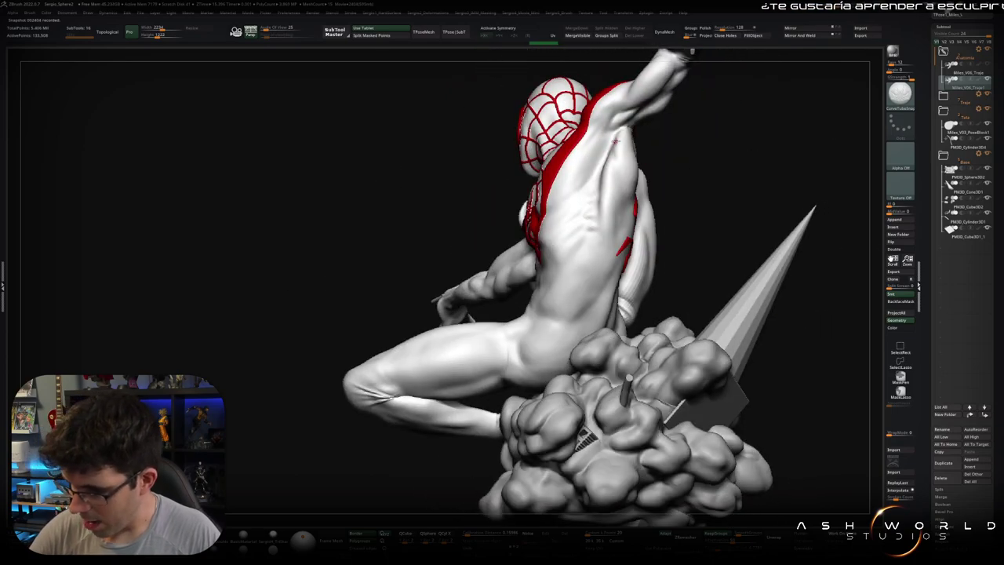
- Draw a seam curve along the raised forearm and down the arm
mouse_move(625, 118)
right_mouse_down()
mouse_move(591, 155)
mouse_move(582, 141)
mouse_move(591, 143)
right_mouse_up()
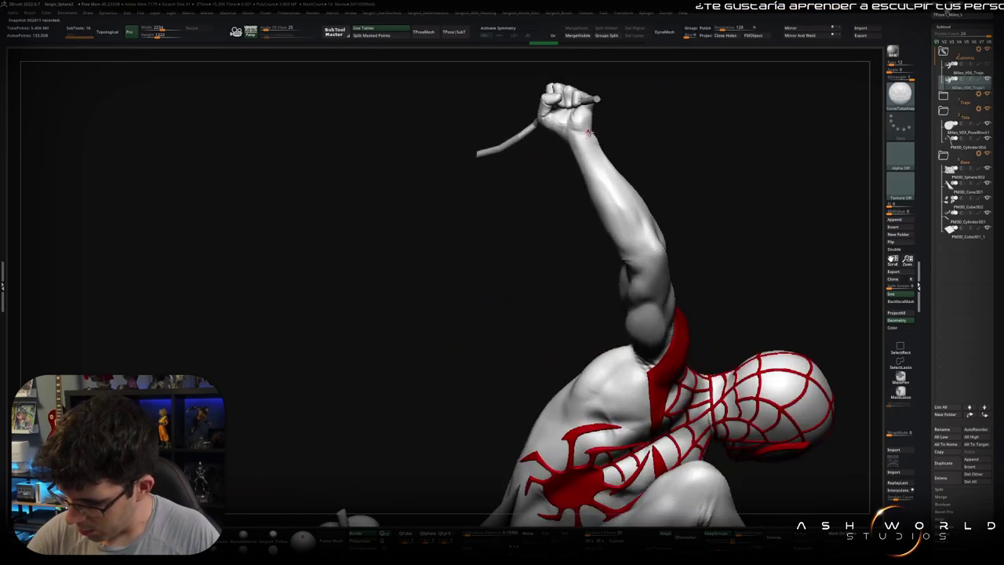
mouse_move(622, 229)
right_mouse_down()
mouse_move(643, 183)
mouse_move(668, 222)
mouse_move(628, 234)
right_mouse_up()
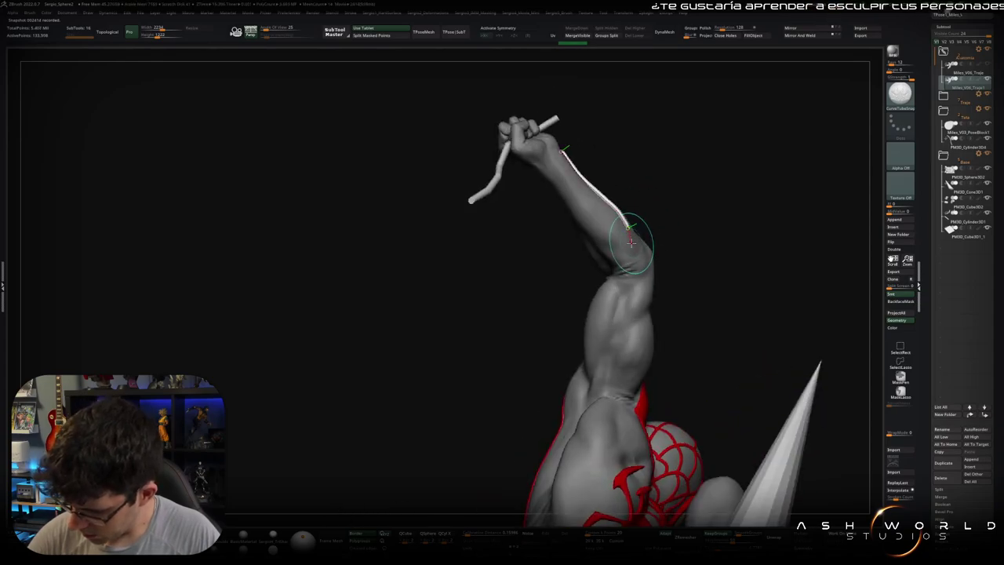
left_click_drag(630, 266, 632, 249)
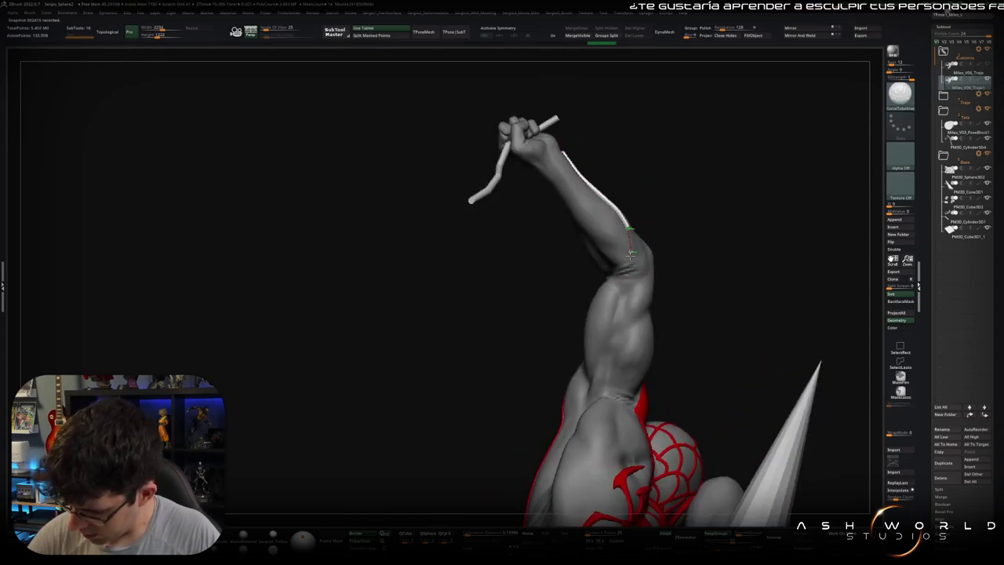
right_click_drag(611, 345, 601, 269)
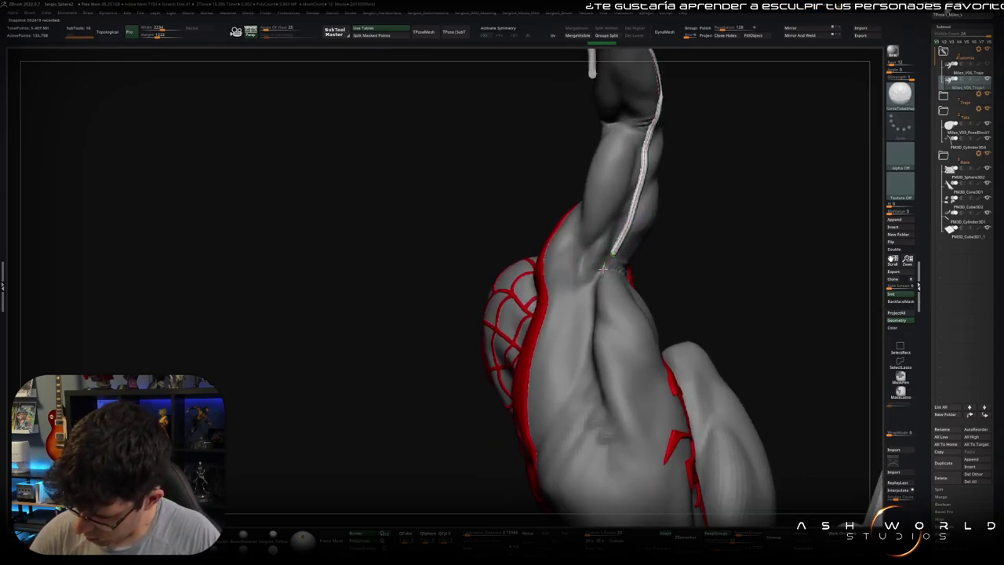
left_click_drag(585, 384, 588, 428)
mouse_move(588, 428)
right_mouse_down()
mouse_move(598, 291)
mouse_move(585, 257)
right_mouse_up()
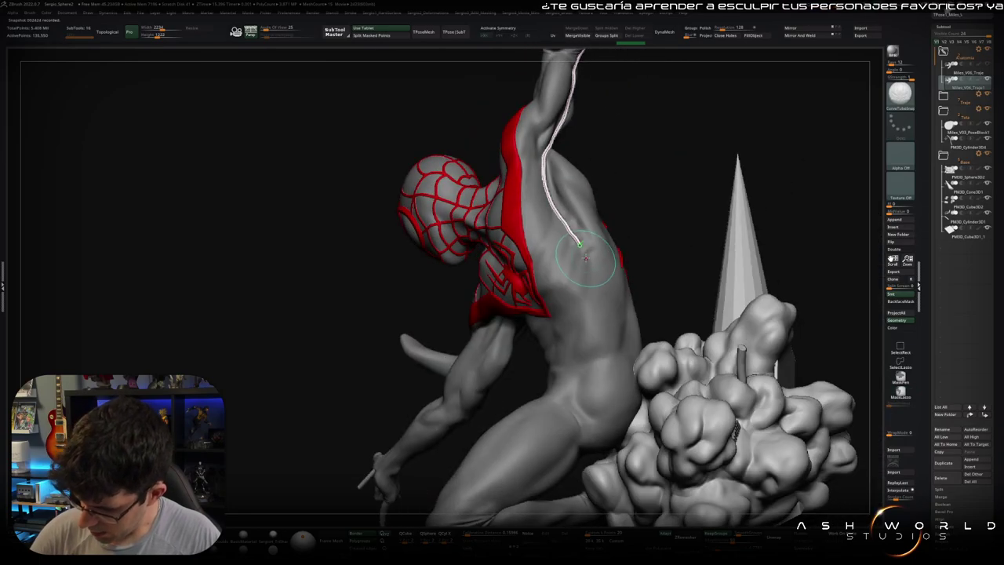
- Continue the seam tube down the side of the back and check it from the shoulders and back
left_click_drag(573, 372, 566, 386)
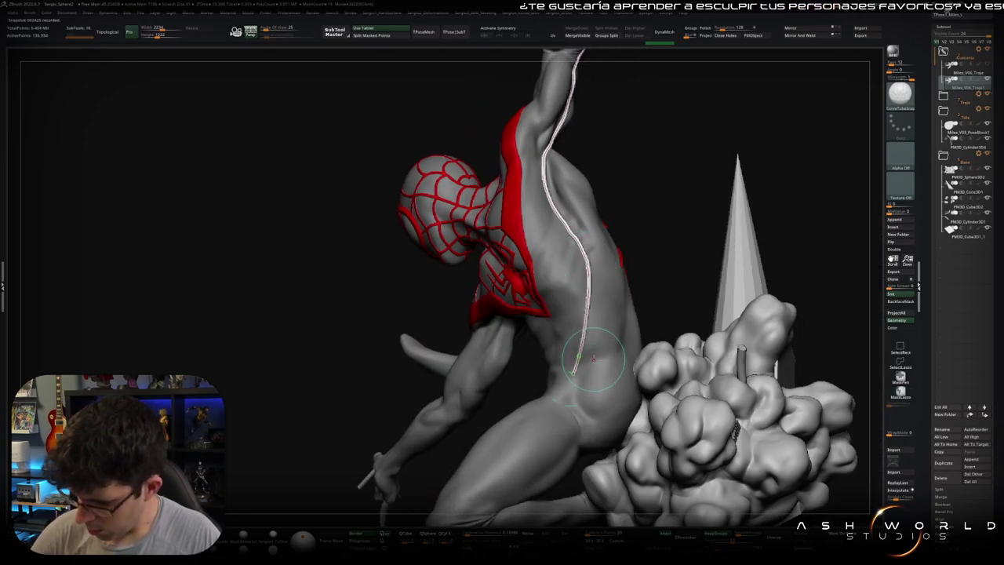
mouse_move(566, 386)
right_mouse_down()
mouse_move(683, 251)
mouse_move(665, 290)
mouse_move(669, 241)
right_mouse_up()
mouse_move(670, 152)
right_mouse_down()
mouse_move(612, 186)
mouse_move(688, 162)
mouse_move(651, 197)
mouse_move(622, 201)
mouse_move(652, 253)
mouse_move(633, 236)
mouse_move(593, 250)
mouse_move(620, 266)
mouse_move(611, 267)
right_mouse_up()
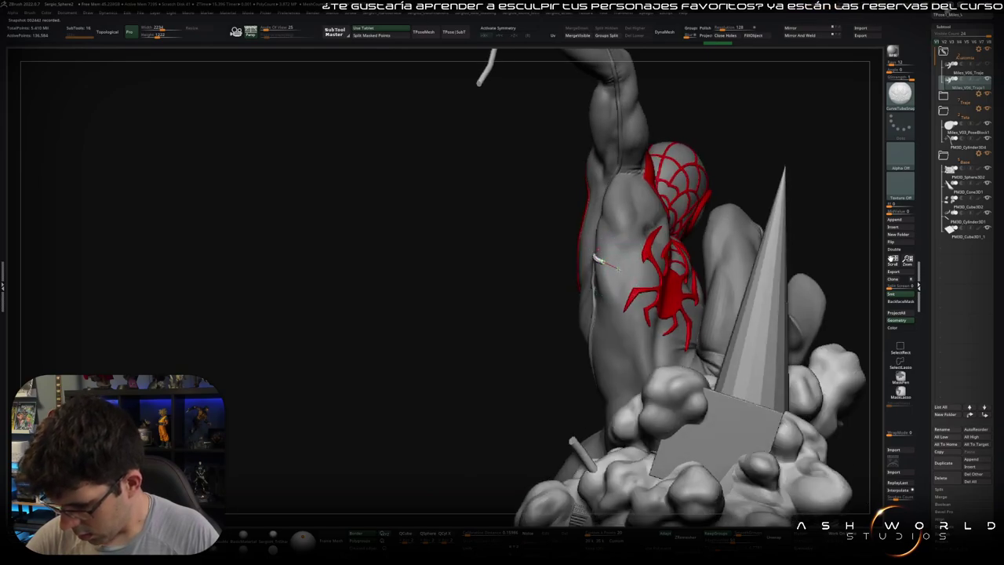
mouse_move(647, 276)
right_mouse_down()
mouse_move(634, 267)
mouse_move(691, 248)
mouse_move(672, 240)
mouse_move(595, 272)
right_mouse_up()
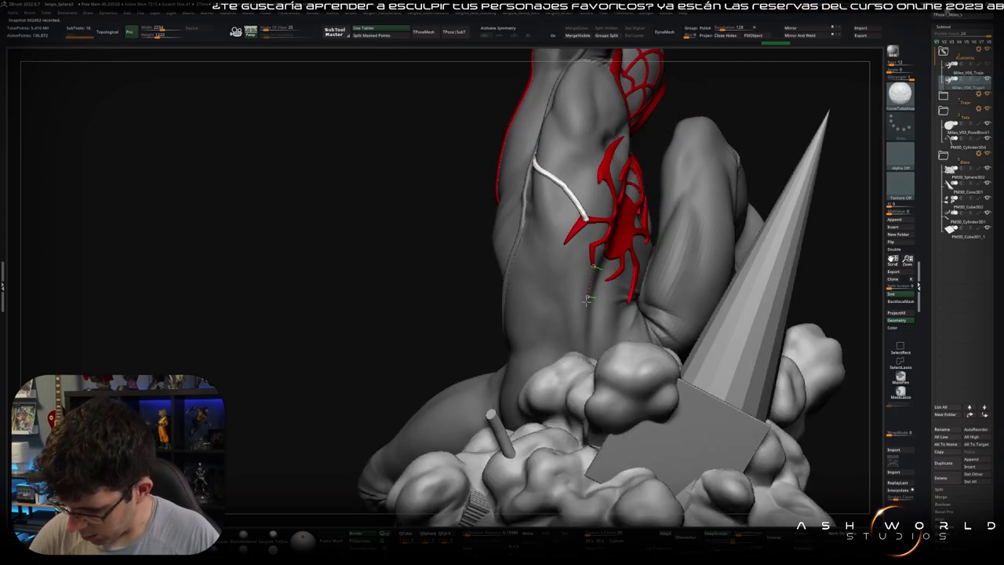
- Undo the vertical tube below the emblem and redraw the seam curve along the back instead
left_click_drag(587, 271, 582, 324)
mouse_move(582, 324)
right_mouse_down()
mouse_move(577, 302)
mouse_move(531, 287)
right_mouse_up()
key("ctrl+z")
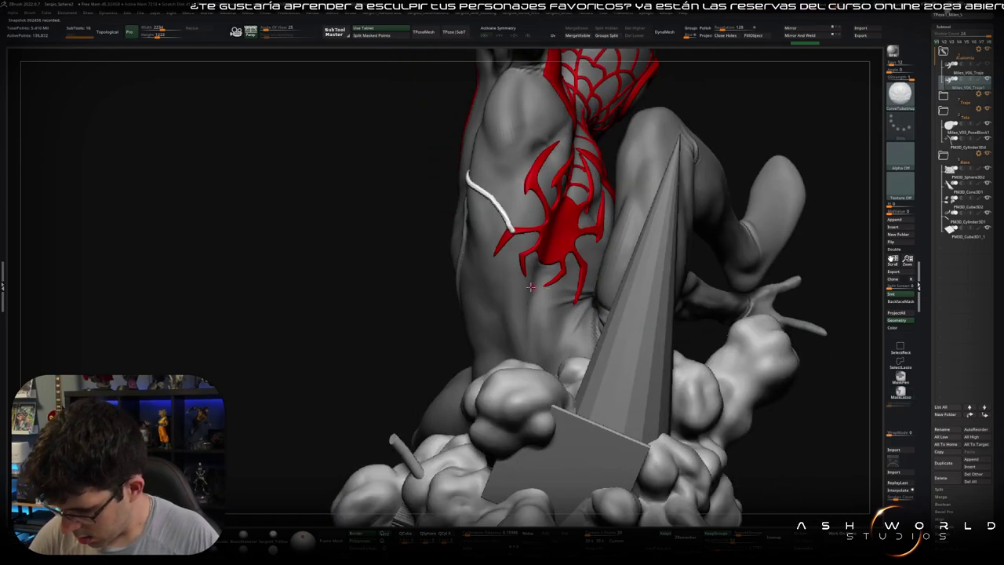
mouse_move(523, 337)
right_mouse_down()
mouse_move(521, 306)
mouse_move(523, 339)
mouse_move(579, 263)
mouse_move(561, 277)
right_mouse_up()
key("alt+s")
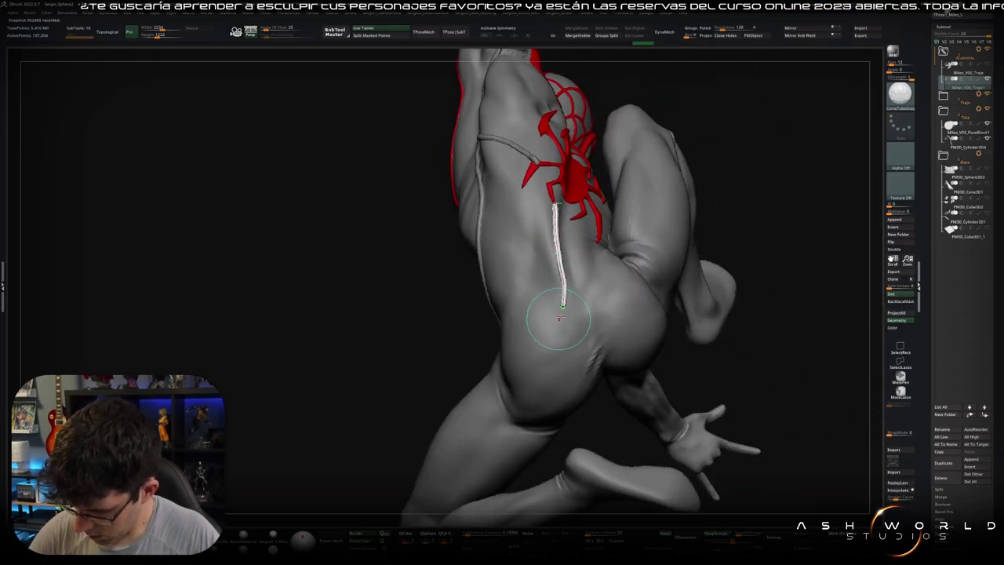
mouse_move(559, 318)
right_mouse_down()
mouse_move(594, 271)
mouse_move(639, 249)
mouse_move(668, 287)
mouse_move(555, 320)
mouse_move(560, 312)
right_mouse_up()
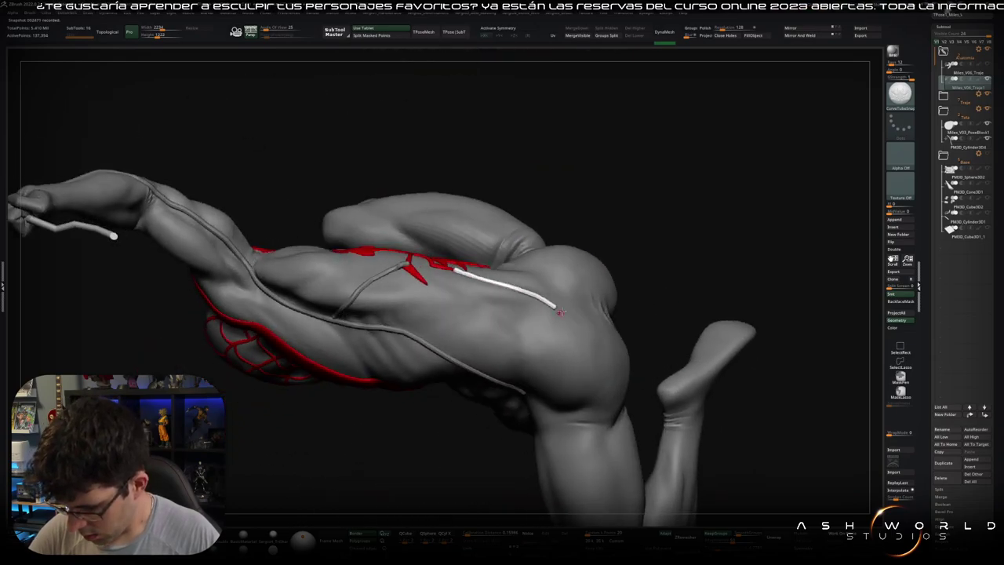
left_click_drag(540, 328, 520, 366)
mouse_move(519, 366)
right_mouse_down()
mouse_move(511, 407)
mouse_move(576, 322)
mouse_move(602, 244)
right_mouse_up()
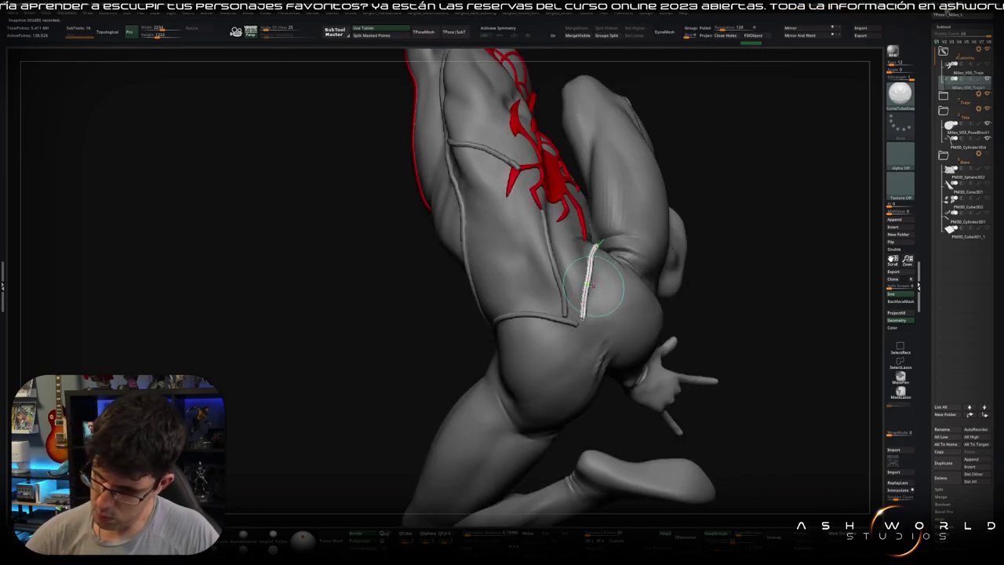
- Lay a seam tube down the outside of the leg and check it against the torso seam
right_click_drag(592, 284, 585, 235)
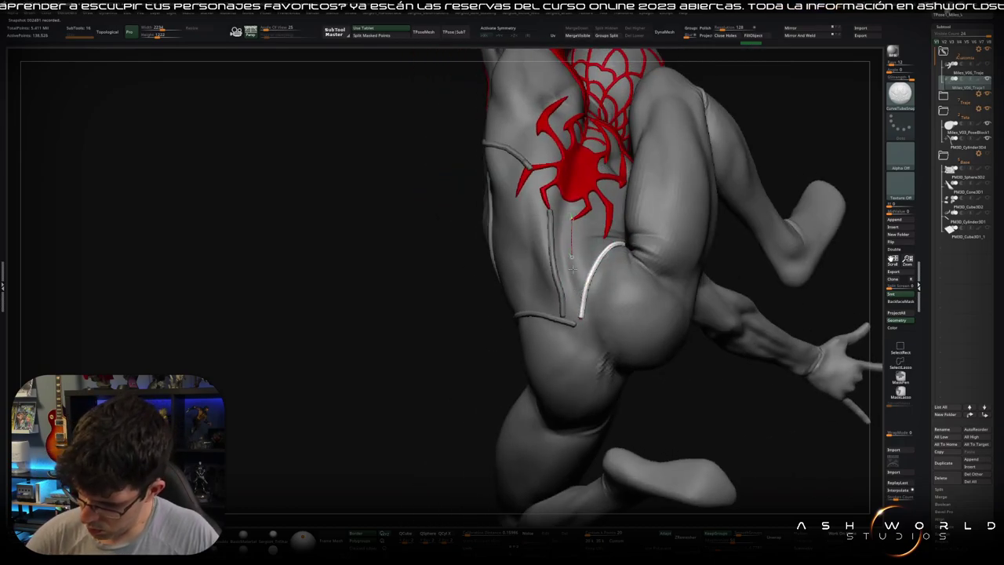
mouse_move(586, 314)
right_mouse_down()
mouse_move(596, 318)
mouse_move(617, 229)
mouse_move(585, 235)
right_mouse_up()
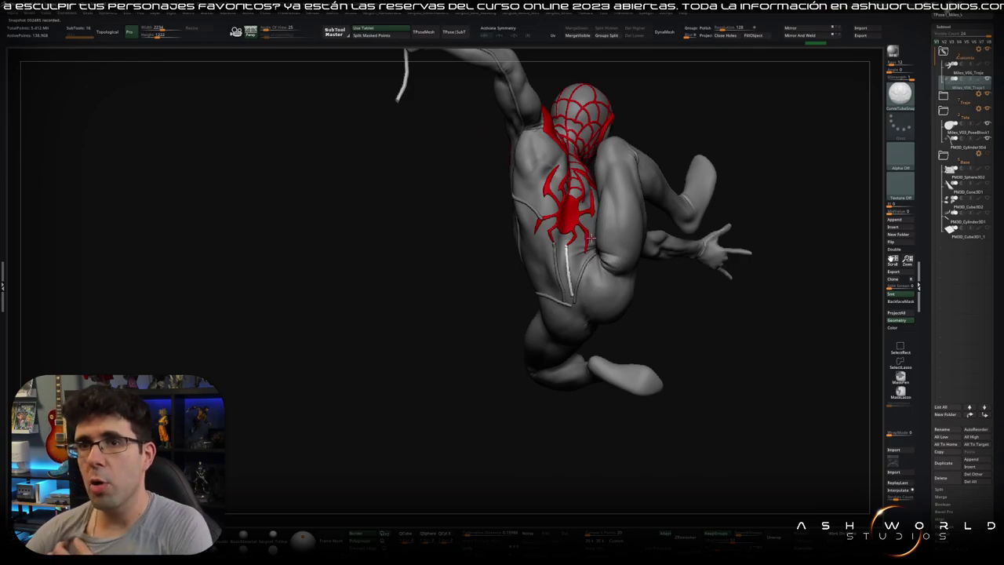
mouse_move(591, 237)
right_mouse_down()
mouse_move(654, 185)
mouse_move(698, 197)
mouse_move(629, 249)
mouse_move(644, 227)
right_mouse_up()
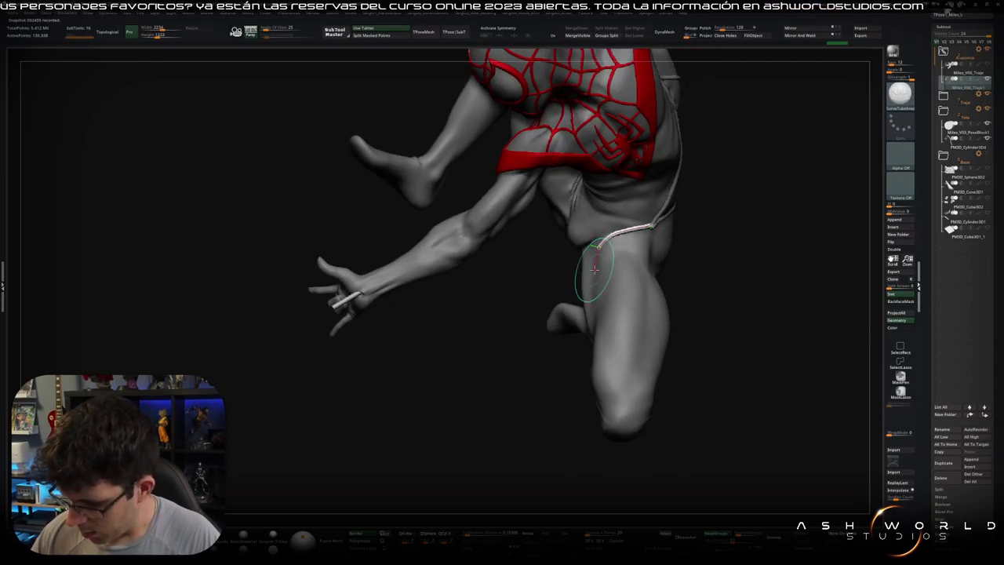
right_click_drag(595, 269, 594, 259)
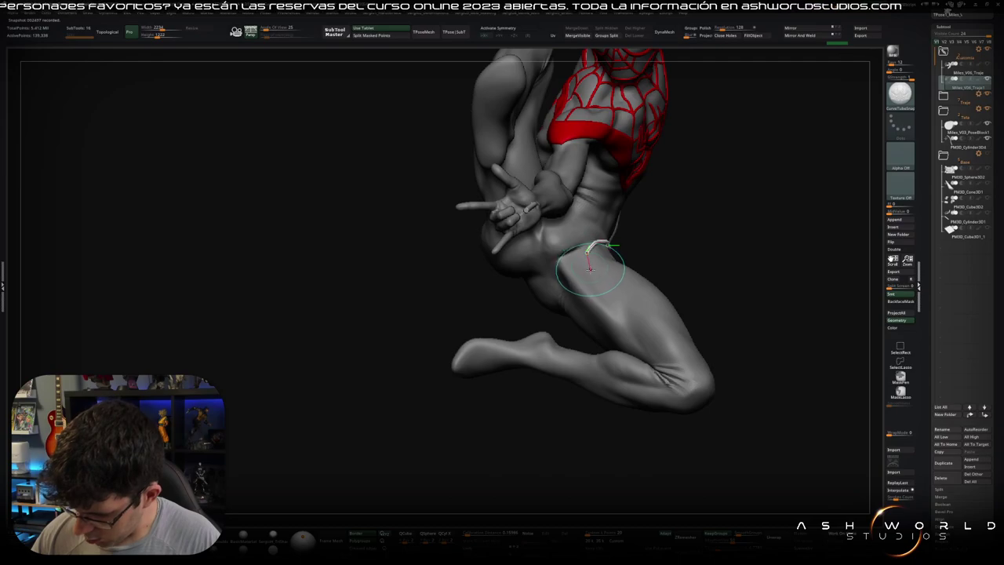
mouse_move(657, 378)
right_mouse_down()
mouse_move(701, 290)
mouse_move(706, 385)
mouse_move(701, 316)
mouse_move(717, 311)
mouse_move(623, 237)
mouse_move(650, 311)
mouse_move(622, 261)
right_mouse_up()
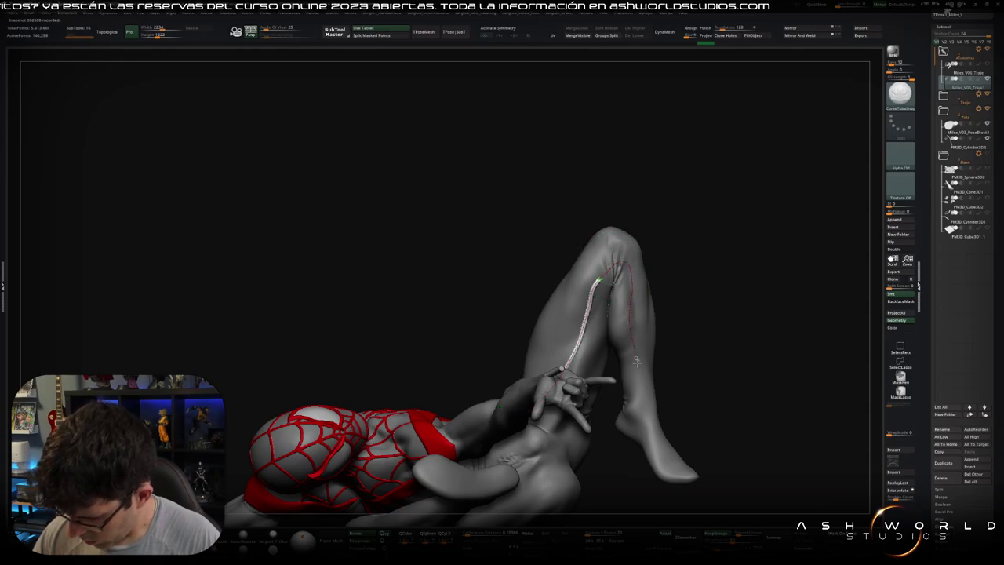
left_click_drag(634, 416, 634, 417)
mouse_move(672, 329)
left_mouse_down()
mouse_move(663, 356)
mouse_move(638, 325)
mouse_move(747, 273)
mouse_move(831, 259)
mouse_move(717, 262)
mouse_move(679, 296)
mouse_move(690, 251)
mouse_move(658, 300)
mouse_move(614, 290)
mouse_move(522, 363)
mouse_move(537, 341)
left_mouse_up()
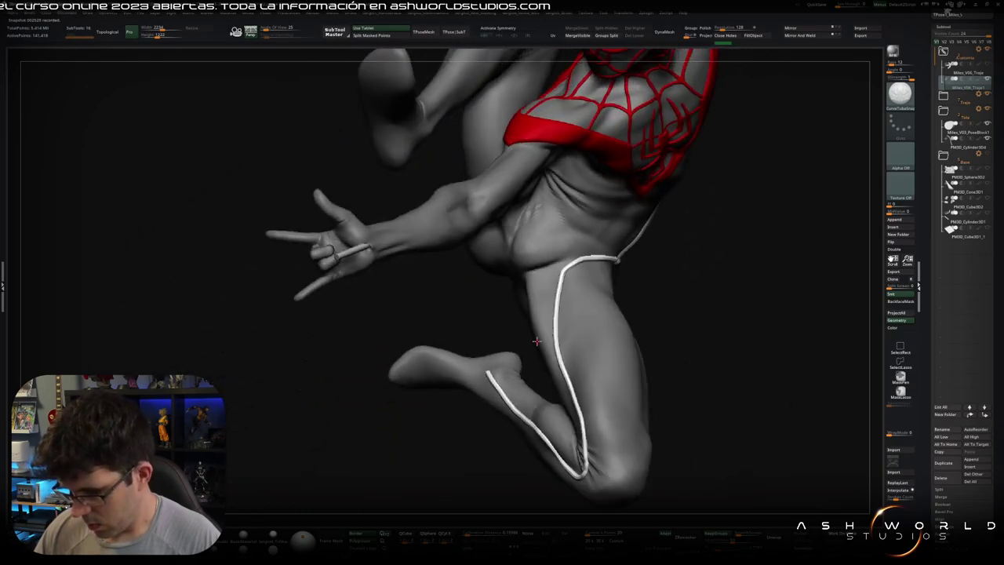
mouse_move(606, 298)
left_mouse_down()
mouse_move(631, 322)
mouse_move(510, 229)
mouse_move(552, 179)
mouse_move(580, 194)
mouse_move(592, 224)
mouse_move(613, 227)
mouse_move(618, 284)
mouse_move(659, 315)
left_mouse_up()
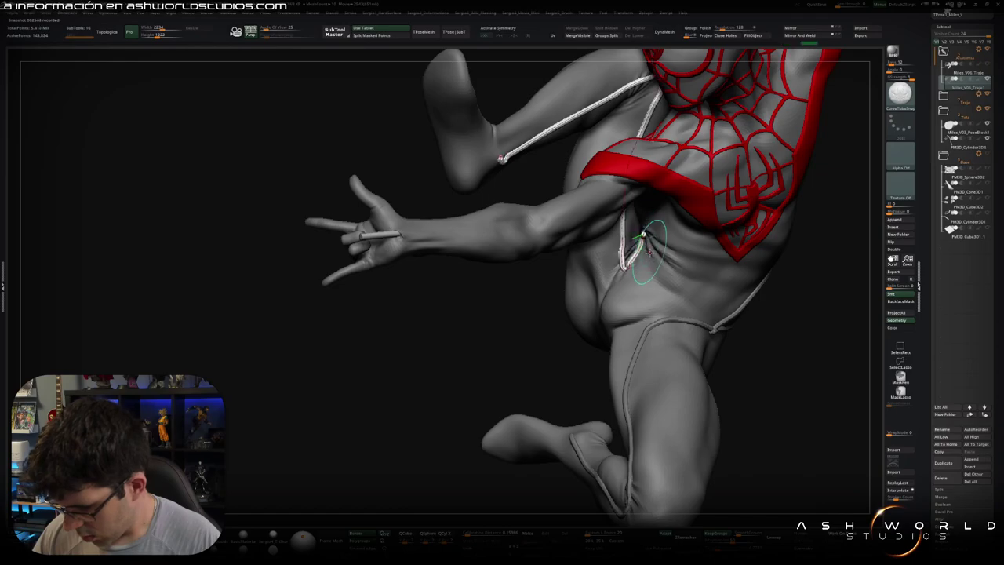
left_click_drag(649, 251, 640, 250)
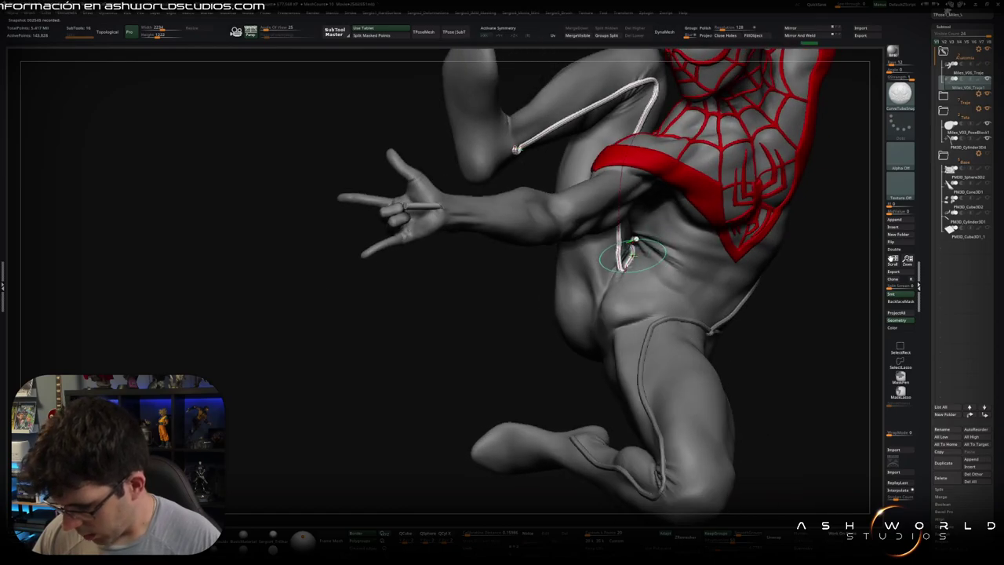
mouse_move(649, 244)
left_mouse_down()
mouse_move(711, 262)
mouse_move(633, 281)
mouse_move(668, 251)
mouse_move(462, 392)
mouse_move(397, 394)
mouse_move(381, 445)
left_mouse_up()
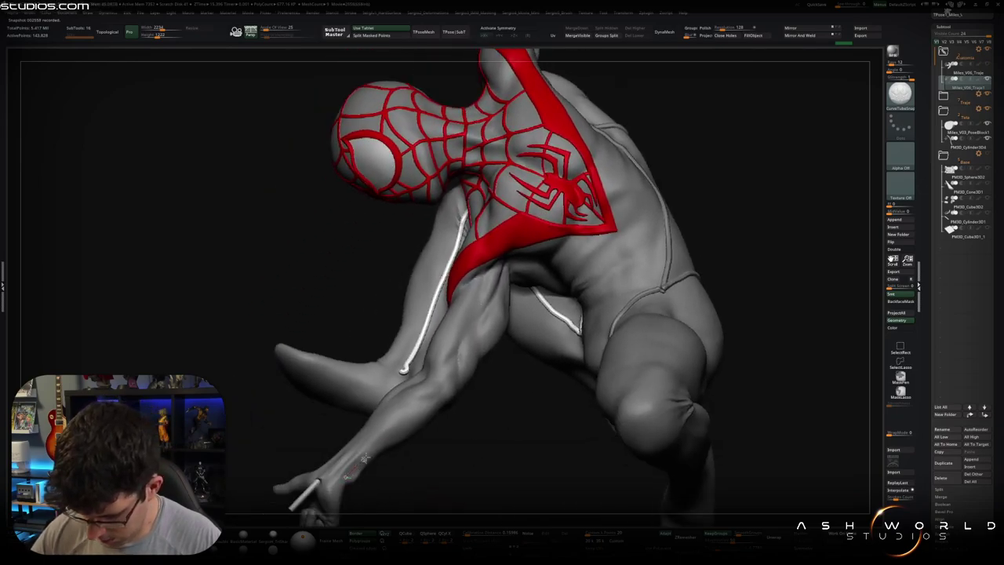
- Draw a seam tube along the forearm and review the arm and torso tubes from the side and back
left_click_drag(507, 294, 493, 312)
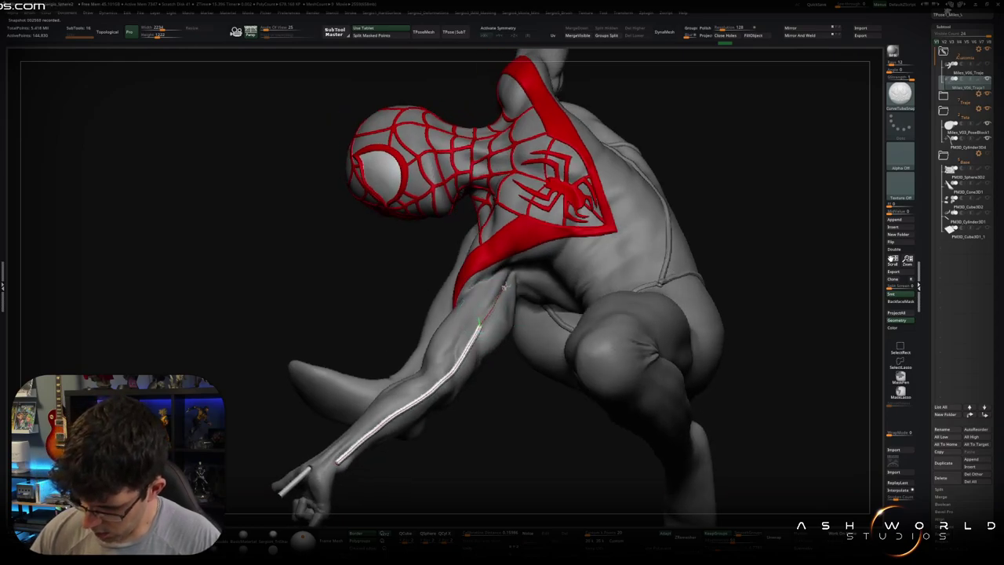
mouse_move(550, 286)
left_mouse_down()
mouse_move(588, 217)
mouse_move(617, 233)
left_mouse_up()
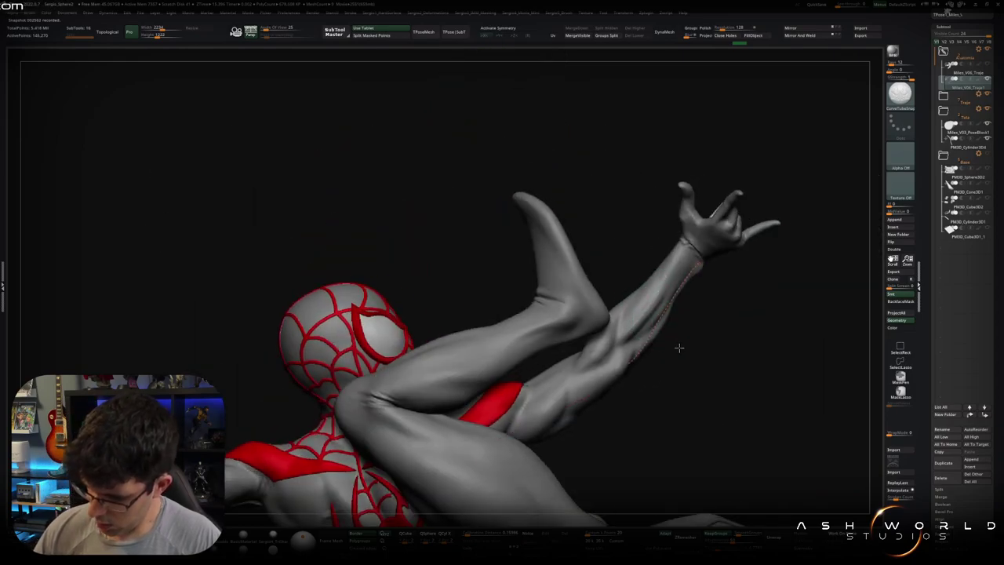
mouse_move(679, 348)
left_mouse_down()
mouse_move(625, 380)
mouse_move(625, 330)
left_mouse_up()
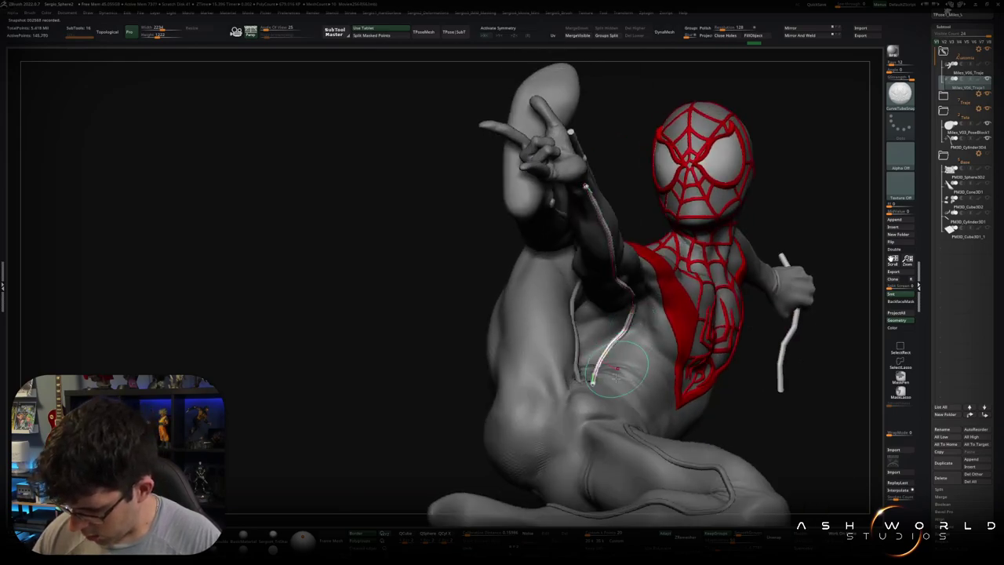
mouse_move(616, 375)
left_mouse_down()
mouse_move(674, 318)
mouse_move(696, 313)
mouse_move(715, 340)
left_mouse_up()
mouse_move(670, 314)
left_mouse_down()
mouse_move(673, 260)
mouse_move(744, 256)
mouse_move(640, 269)
left_mouse_up()
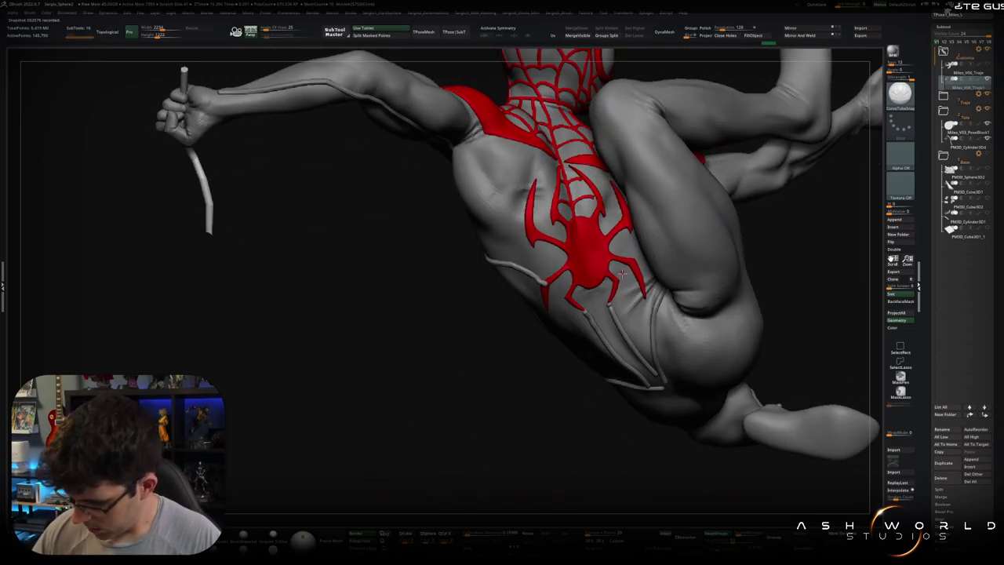
left_click_drag(618, 236, 623, 323)
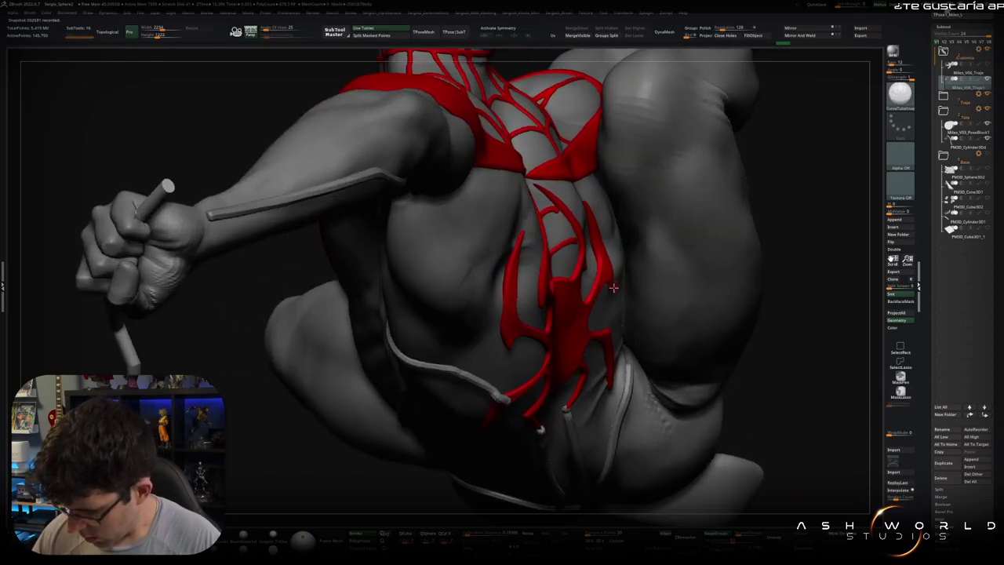
left_click_drag(614, 287, 651, 282)
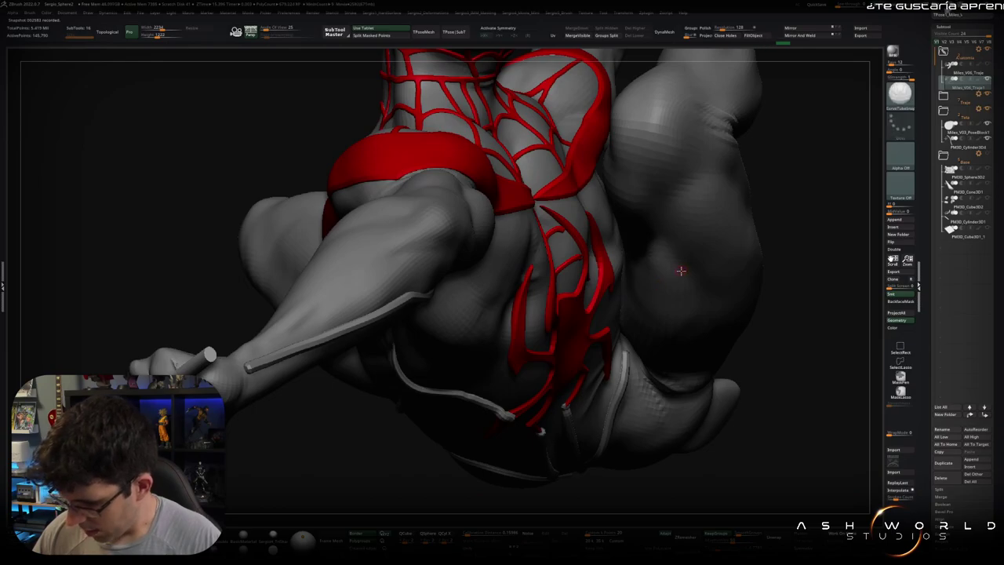
key("shift+f")
left_click(684, 269, "ctrl+shift")
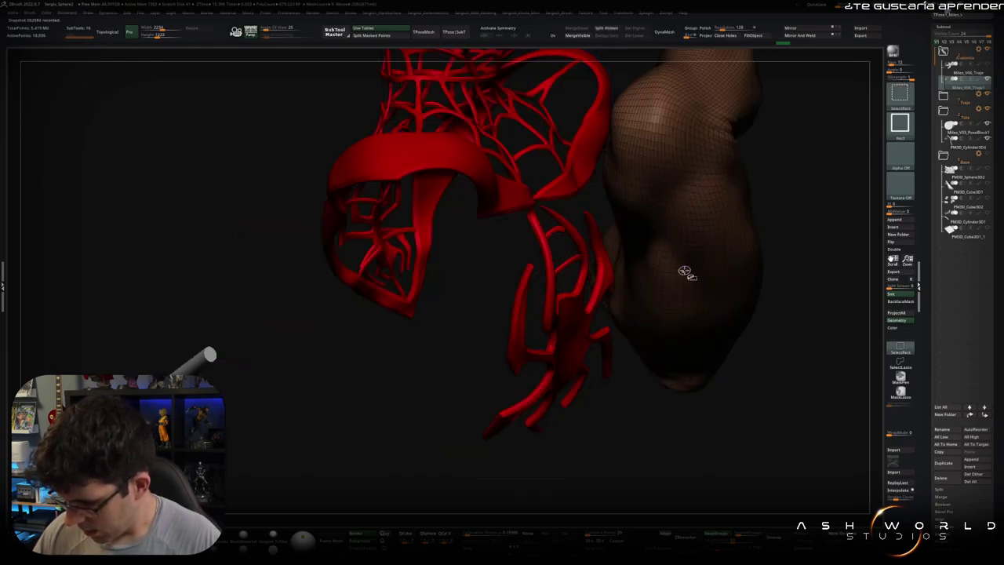
left_click(684, 271, "ctrl+shift")
left_click(624, 286, "ctrl+shift")
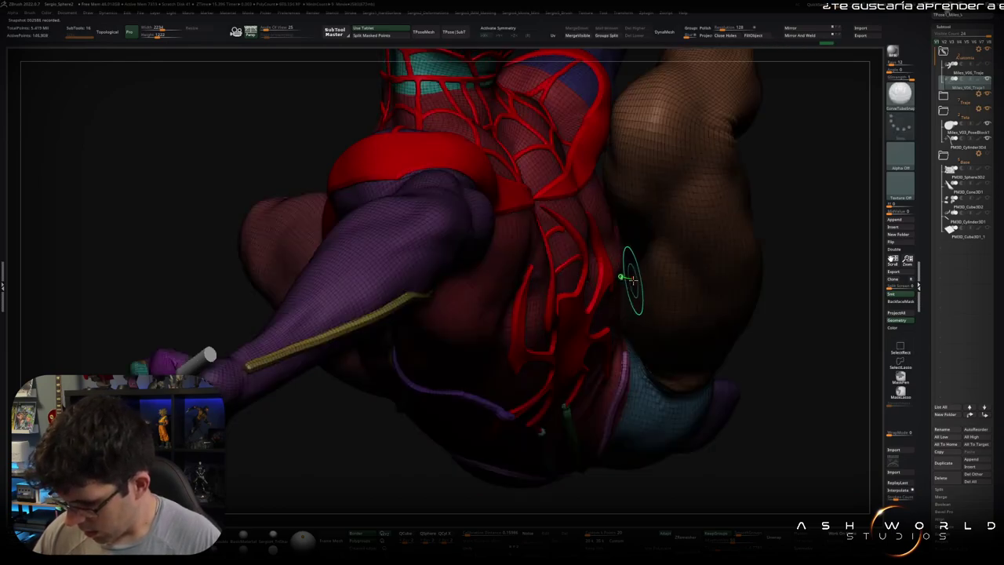
left_click(630, 278, "ctrl+shift")
mouse_move(632, 280)
left_mouse_down()
mouse_move(688, 310)
mouse_move(618, 310)
mouse_move(606, 329)
mouse_move(621, 297)
mouse_move(596, 284)
mouse_move(619, 240)
mouse_move(573, 271)
mouse_move(628, 224)
mouse_move(612, 250)
mouse_move(617, 280)
mouse_move(646, 191)
mouse_move(683, 155)
left_mouse_up()
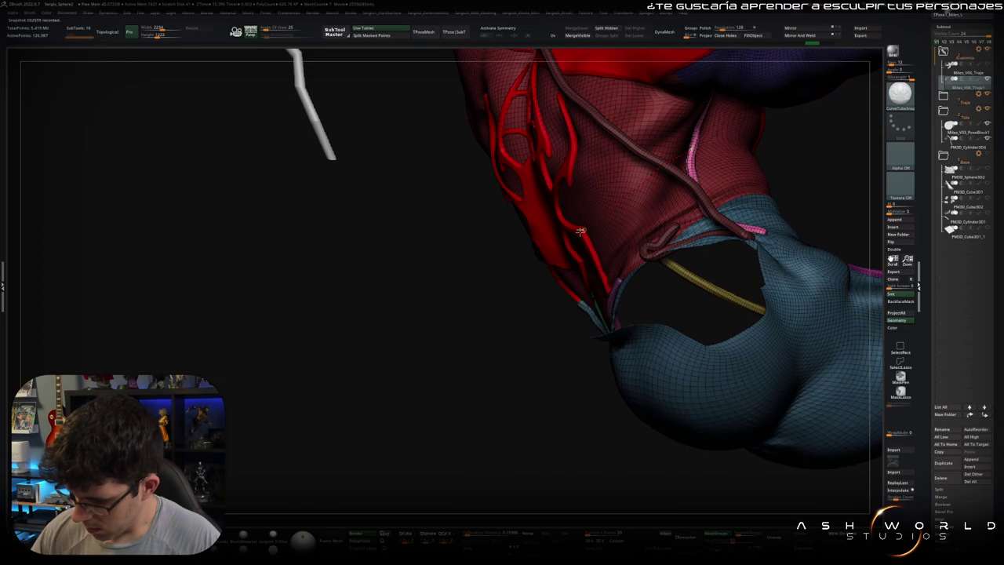
left_click_drag(580, 231, 631, 230)
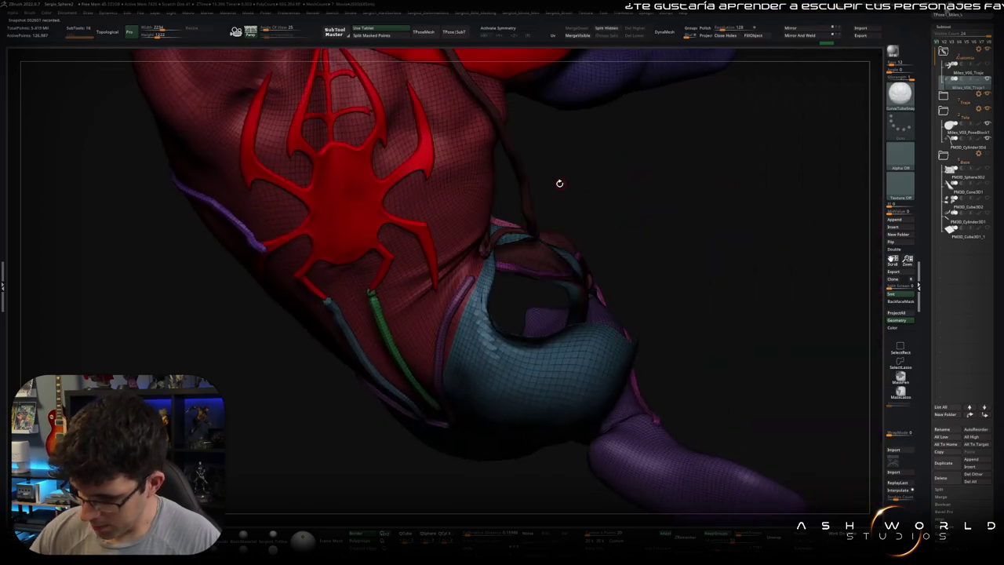
left_click_drag(559, 183, 384, 228)
mouse_move(442, 190)
left_mouse_down()
mouse_move(464, 164)
mouse_move(489, 215)
mouse_move(589, 186)
mouse_move(493, 224)
mouse_move(425, 234)
left_mouse_up()
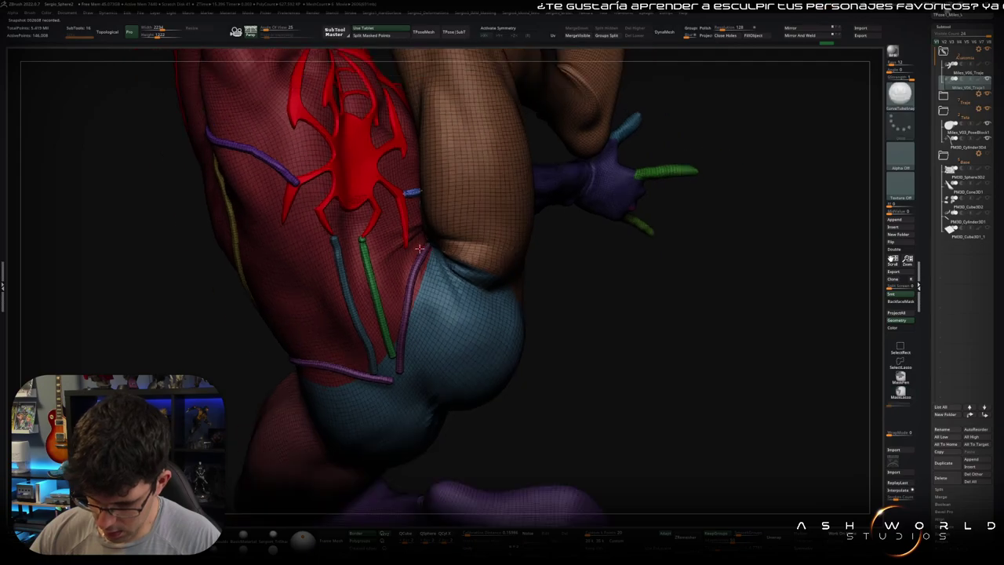
left_click_drag(419, 281, 410, 275)
key("f")
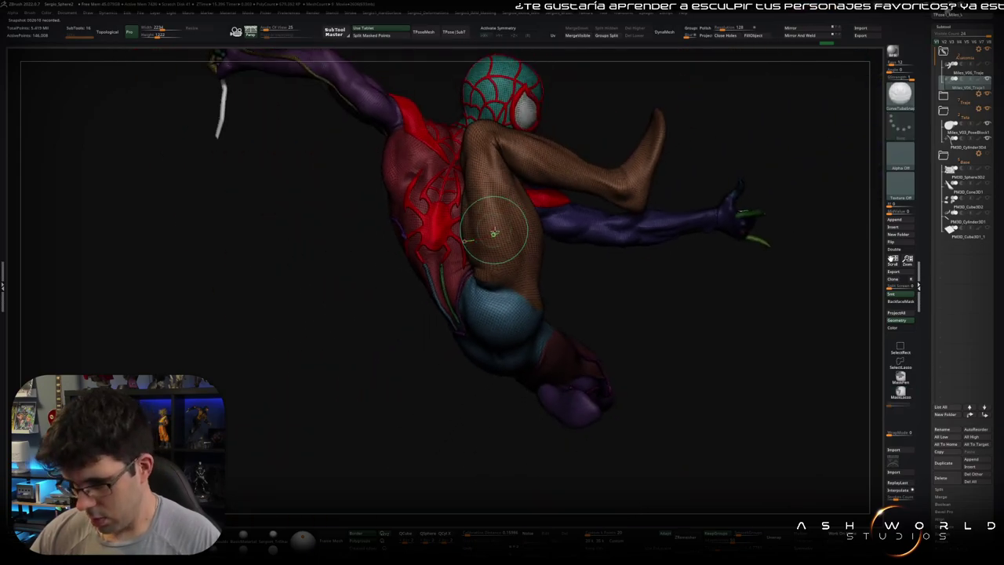
mouse_move(471, 224)
left_mouse_down()
mouse_move(526, 213)
mouse_move(629, 227)
mouse_move(623, 186)
mouse_move(582, 191)
mouse_move(639, 190)
mouse_move(620, 196)
mouse_move(623, 150)
mouse_move(596, 187)
mouse_move(560, 180)
mouse_move(572, 207)
left_mouse_up()
key("shift+f")
mouse_move(548, 176)
left_mouse_down()
mouse_move(561, 159)
mouse_move(613, 172)
mouse_move(646, 253)
mouse_move(638, 156)
mouse_move(666, 164)
mouse_move(693, 285)
mouse_move(604, 260)
mouse_move(589, 232)
mouse_move(601, 275)
mouse_move(634, 296)
mouse_move(661, 285)
mouse_move(638, 278)
mouse_move(668, 294)
mouse_move(650, 285)
mouse_move(664, 258)
mouse_move(669, 269)
mouse_move(646, 288)
mouse_move(611, 282)
mouse_move(652, 280)
mouse_move(679, 258)
mouse_move(675, 283)
mouse_move(690, 269)
mouse_move(699, 235)
mouse_move(652, 284)
mouse_move(681, 280)
mouse_move(632, 296)
mouse_move(661, 278)
mouse_move(663, 226)
mouse_move(658, 281)
mouse_move(467, 275)
left_mouse_up()
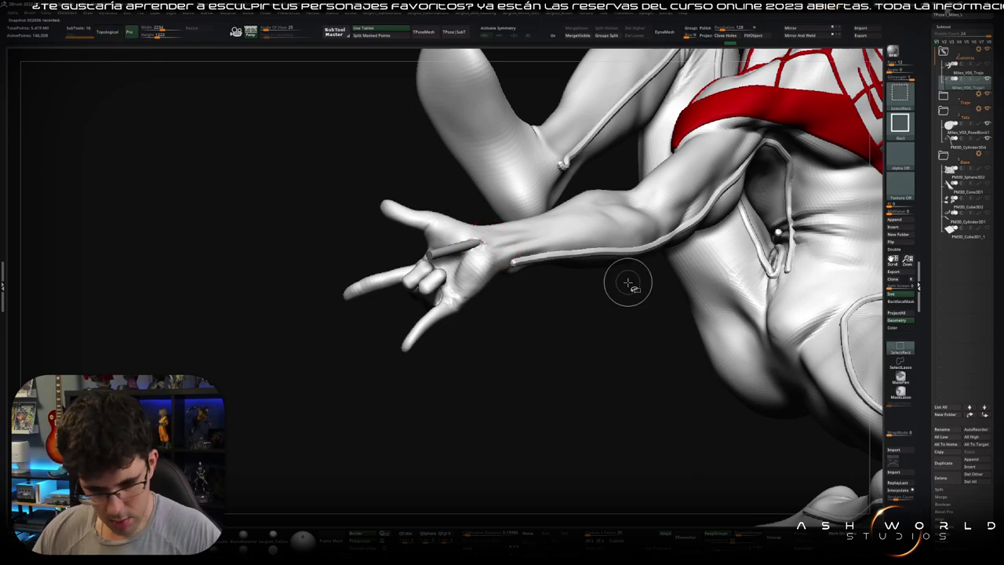
- Hide and reshow the body, expand the Traje folder and move a suit subtool up the list
left_click(658, 334, "ctrl+shift")
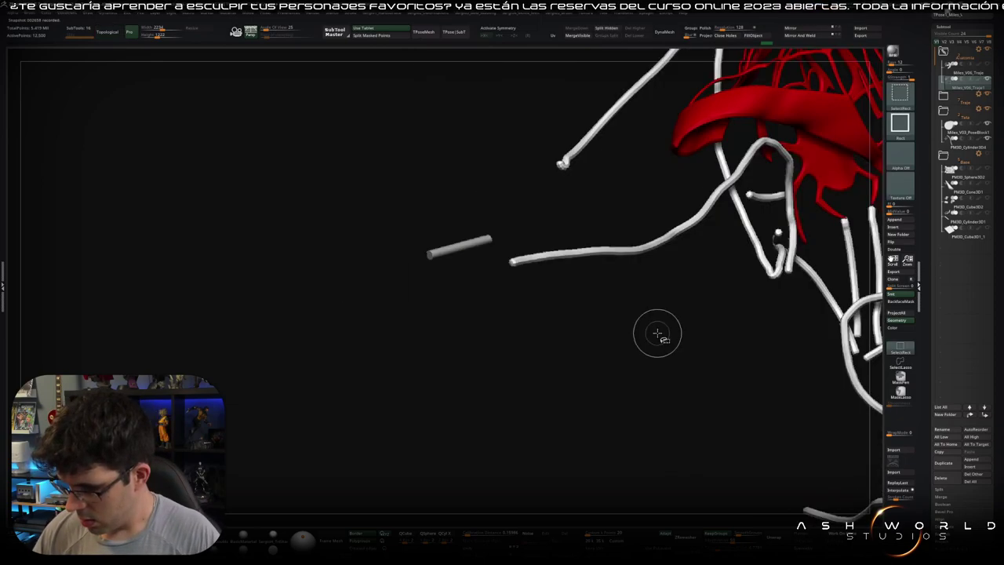
left_click(711, 265, "ctrl+shift")
left_click(962, 93)
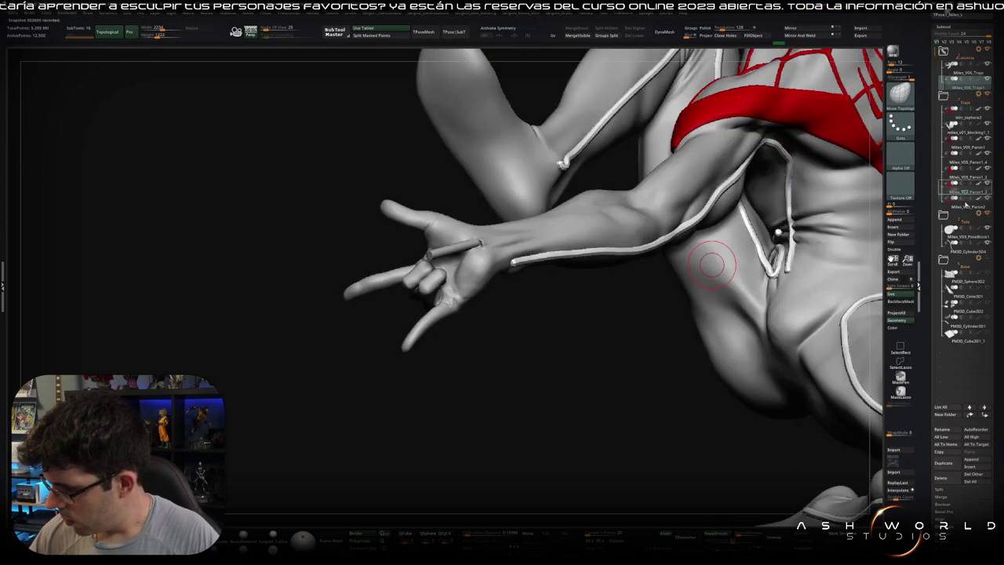
left_click_drag(967, 208, 963, 191)
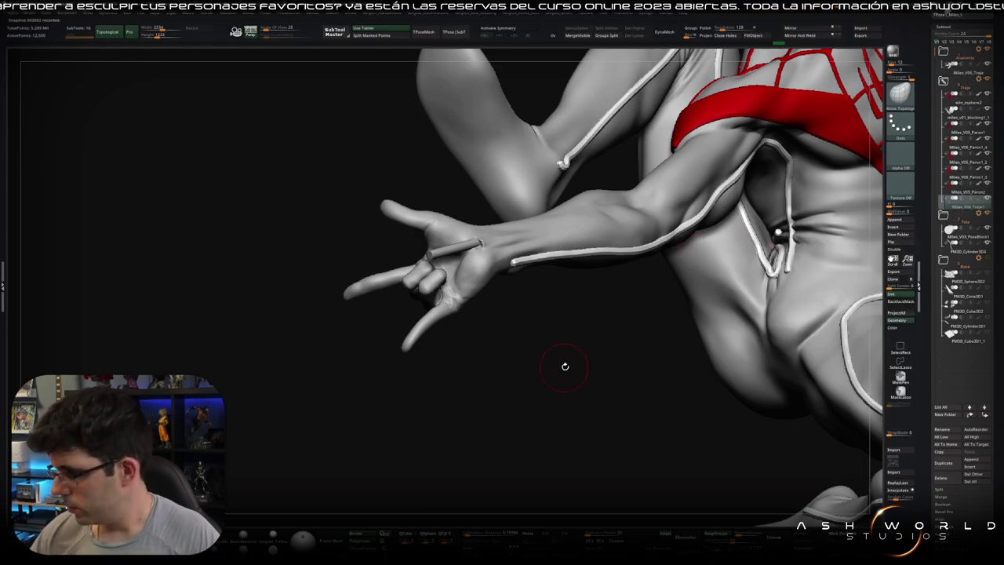
mouse_move(564, 366)
left_mouse_down()
mouse_move(585, 338)
mouse_move(513, 338)
mouse_move(758, 238)
mouse_move(557, 255)
mouse_move(656, 305)
left_mouse_up()
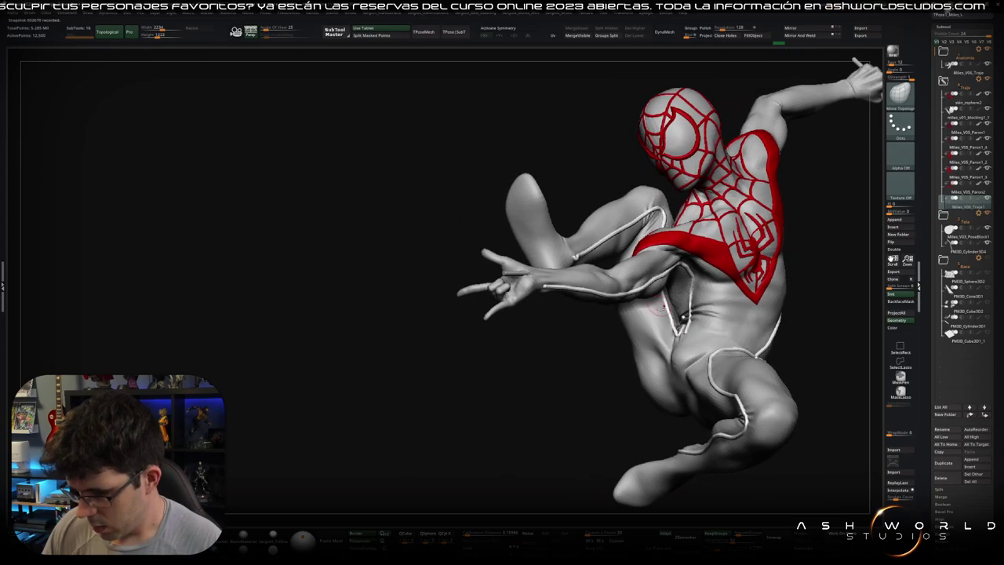
left_click_drag(573, 232, 586, 104)
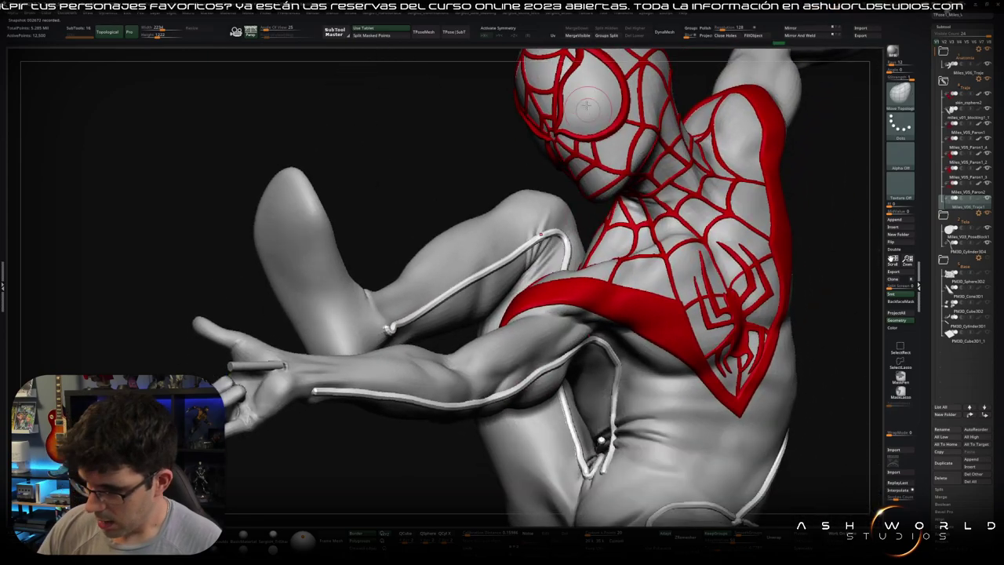
mouse_move(540, 234)
left_mouse_down()
mouse_move(565, 278)
mouse_move(596, 287)
mouse_move(478, 295)
mouse_move(569, 312)
mouse_move(578, 277)
left_mouse_up()
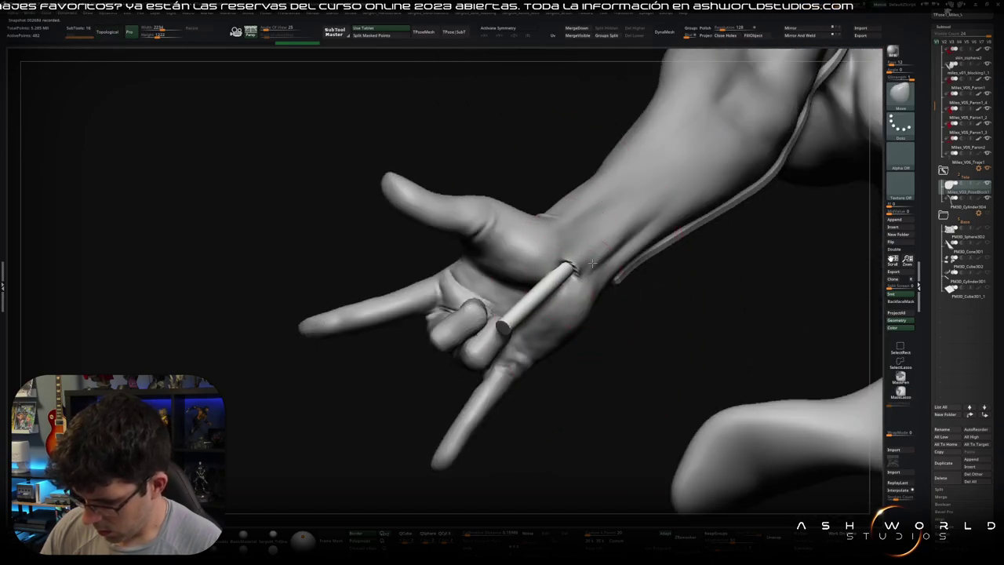
- Pull the strand's tip in, rotate it upward with the gizmo, and push it down near the thumb
left_click_drag(549, 298, 554, 280)
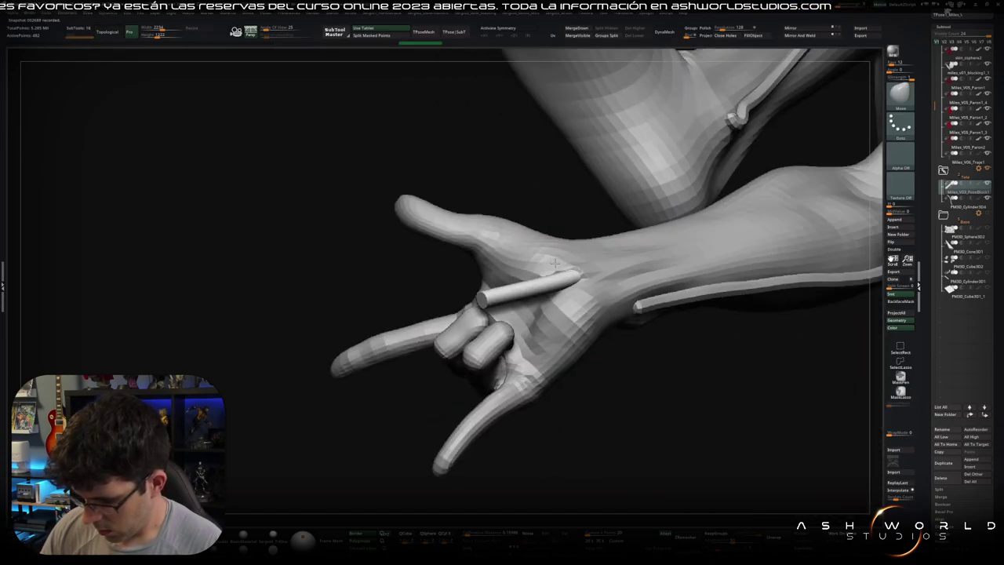
left_click_drag(480, 288, 542, 281)
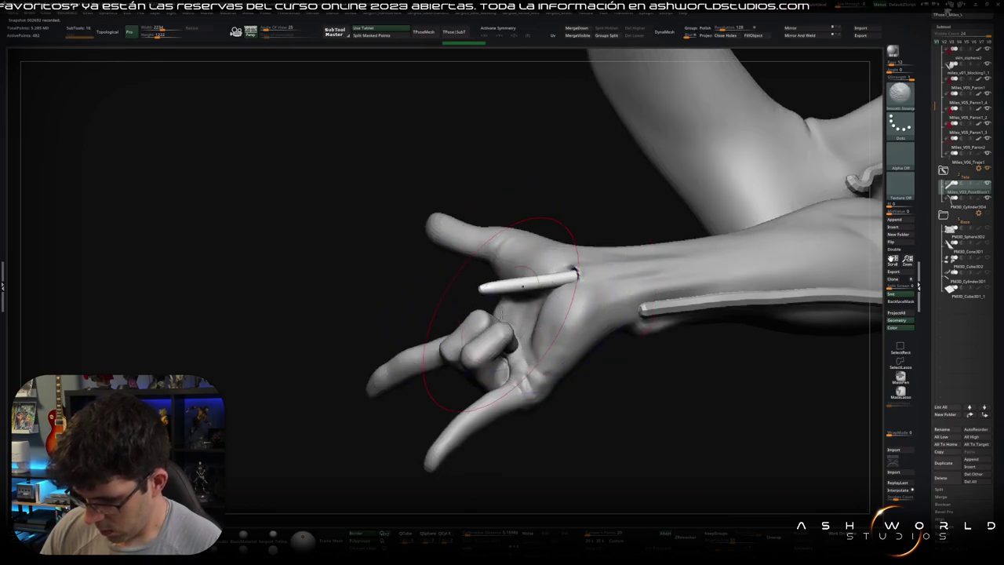
right_click_drag(576, 279, 608, 282)
key("w")
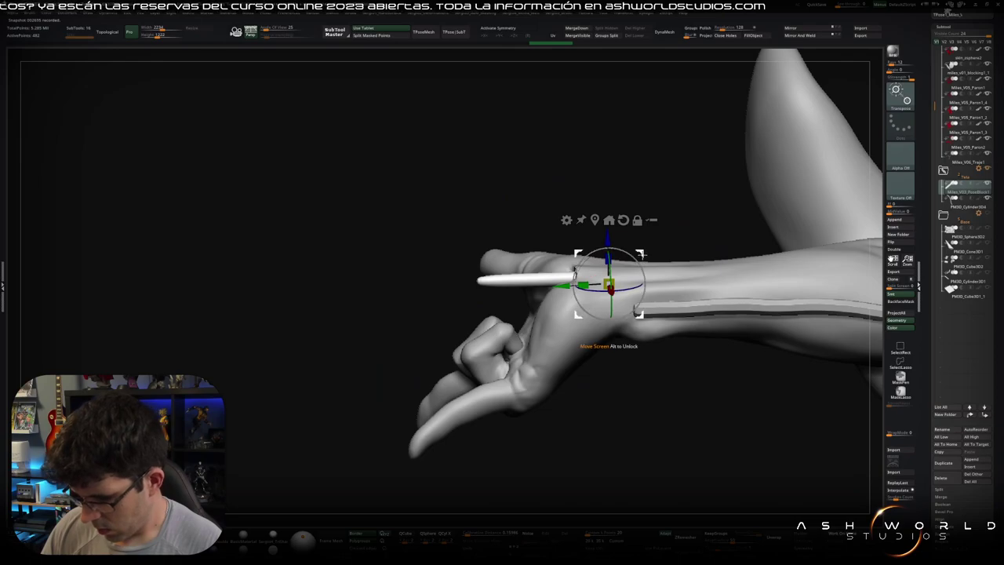
left_click_drag(608, 282, 559, 261)
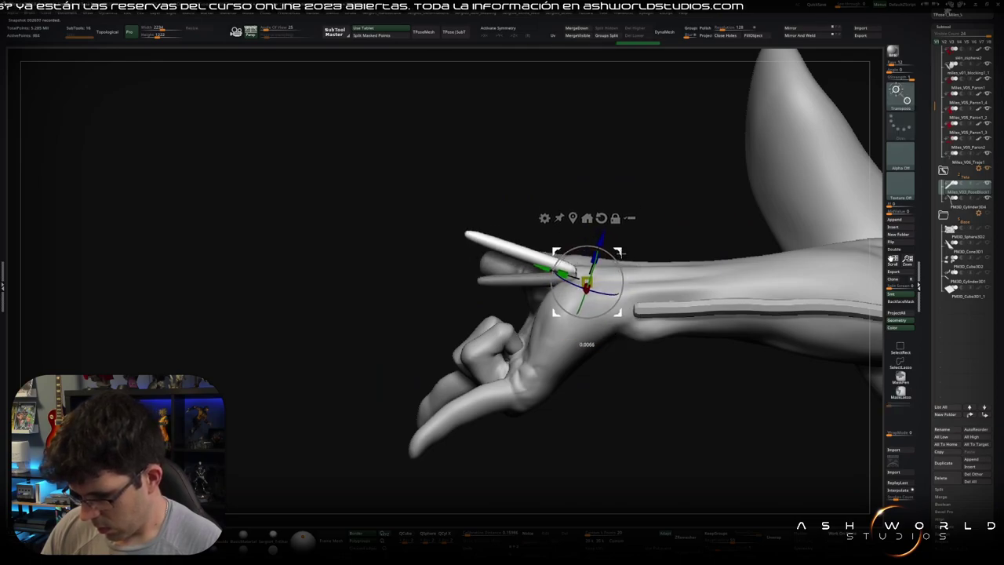
mouse_move(589, 275)
right_mouse_down()
mouse_move(639, 294)
mouse_move(600, 329)
right_mouse_up()
key("q")
left_click_drag(569, 274, 574, 292)
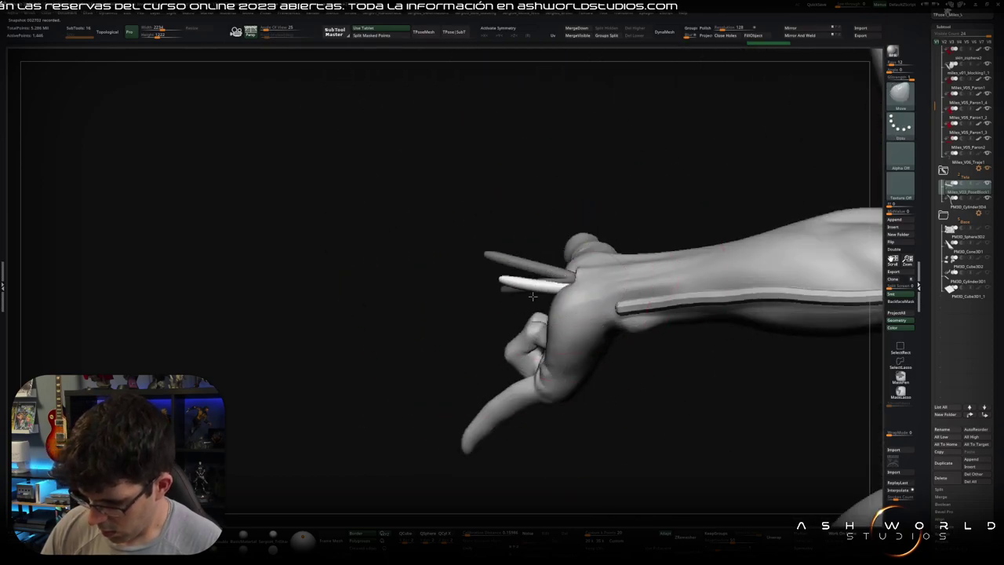
mouse_move(573, 293)
right_mouse_down()
mouse_move(583, 299)
mouse_move(576, 278)
right_mouse_up()
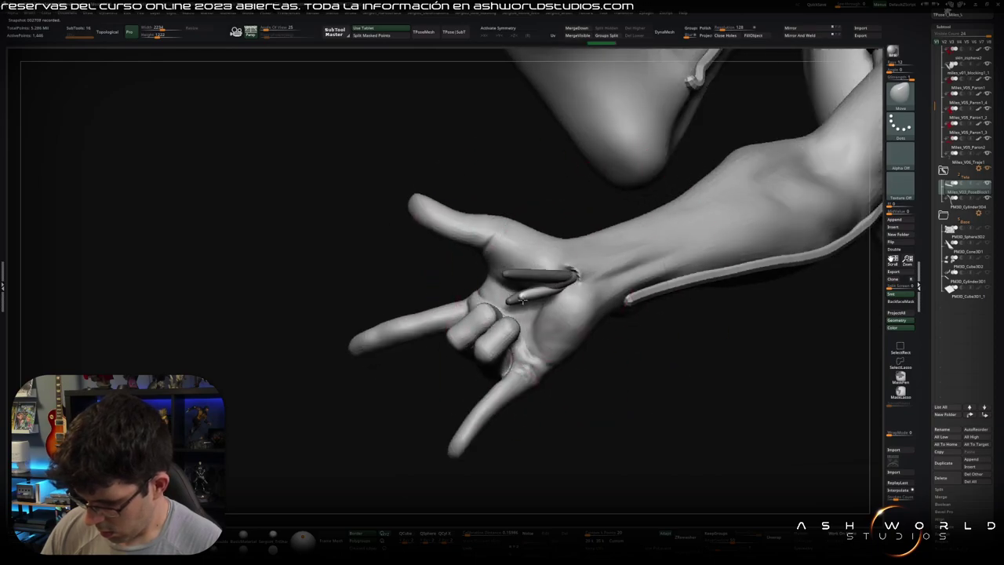
right_click_drag(522, 299, 585, 295)
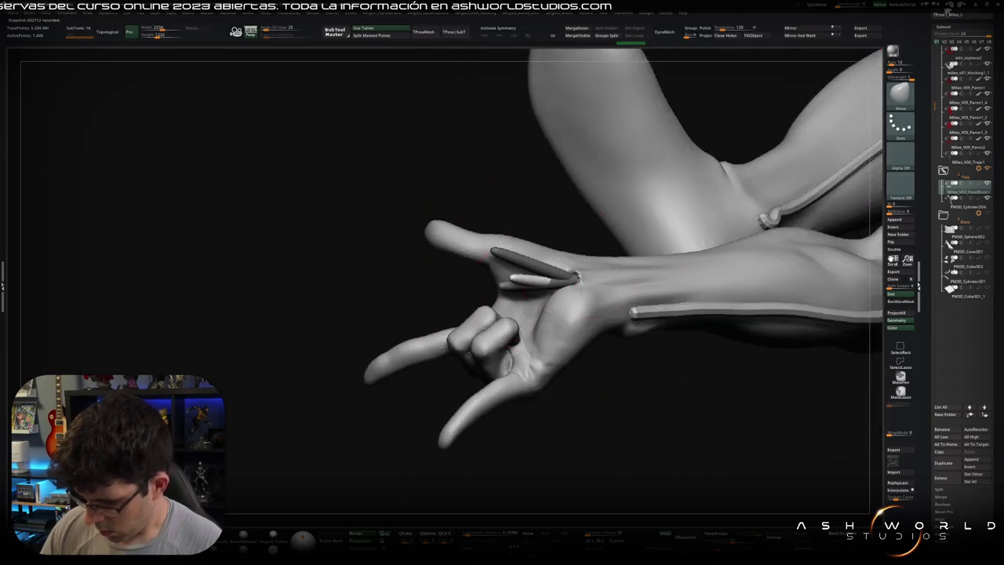
mouse_move(494, 287)
right_mouse_down()
mouse_move(518, 278)
mouse_move(510, 298)
mouse_move(486, 310)
right_mouse_up()
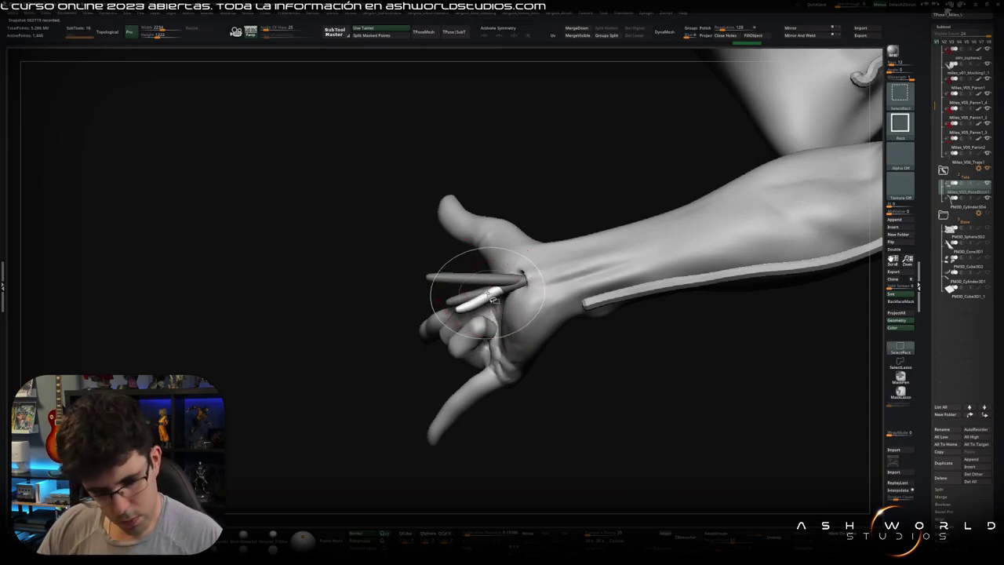
- Isolate a single strand with masking, enlarge the brush, and reposition the Transpose gizmo on the hand
key("ctrl")
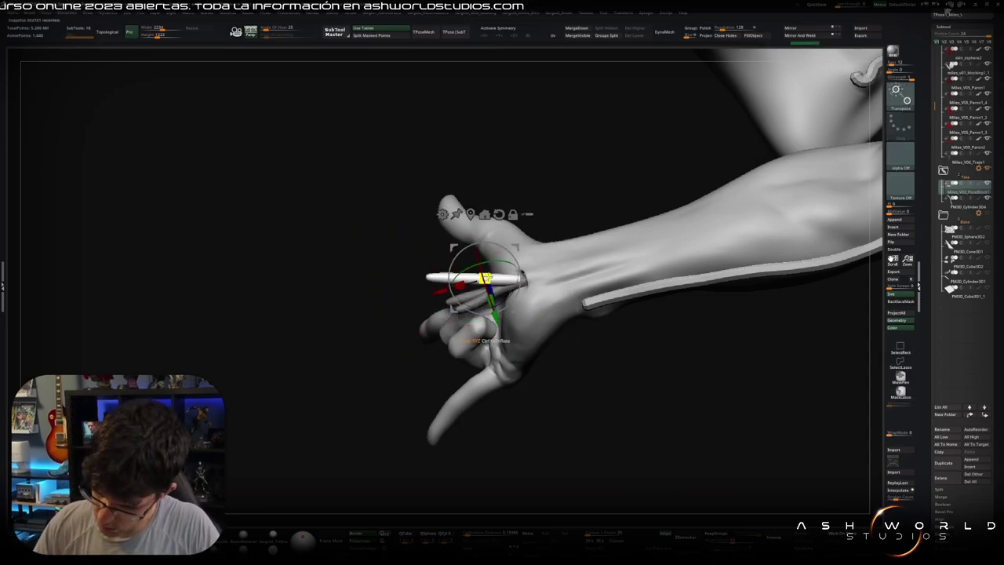
key("ctrl+z")
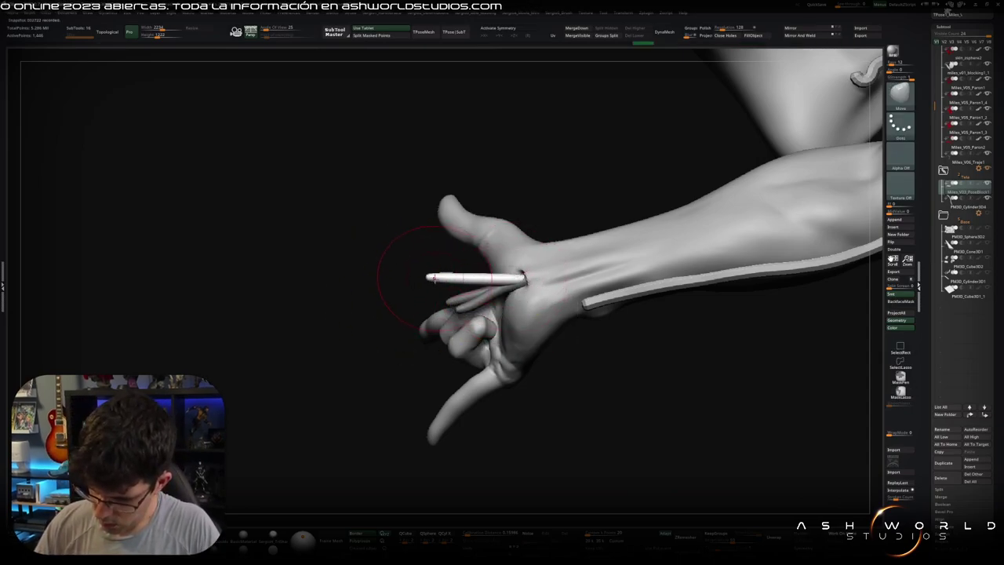
key("bracketright")
key("bracketright")
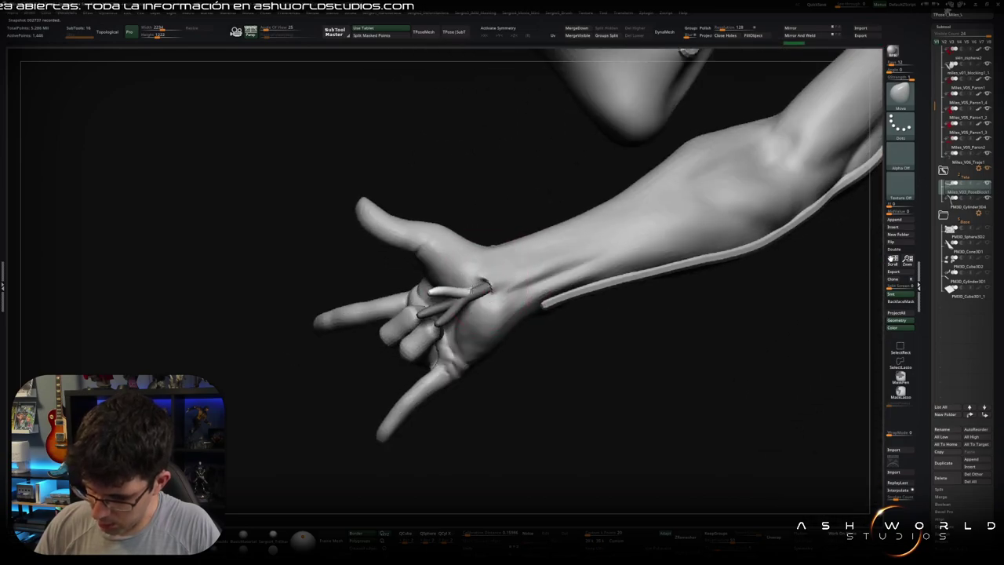
left_click_drag(502, 368, 461, 273)
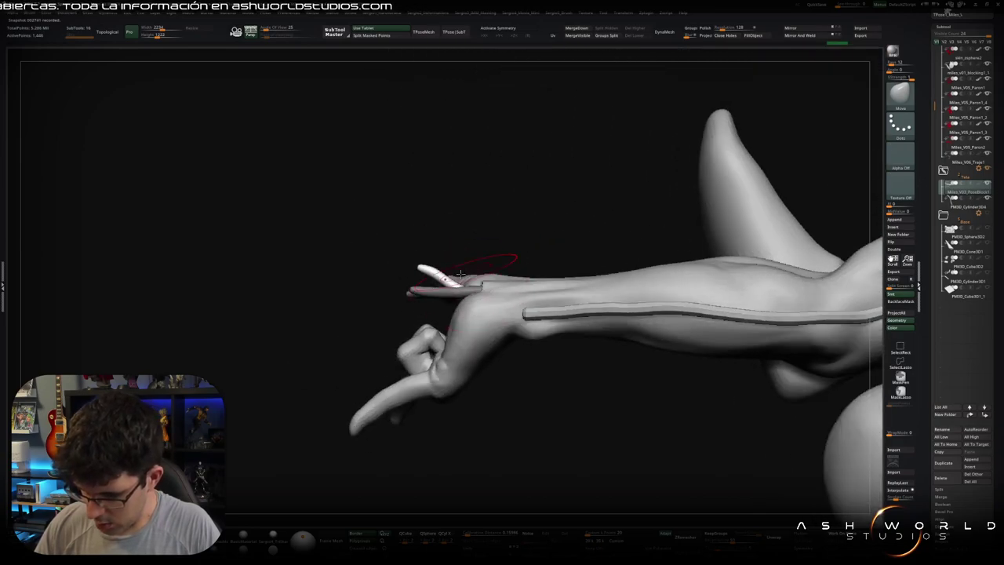
key("w")
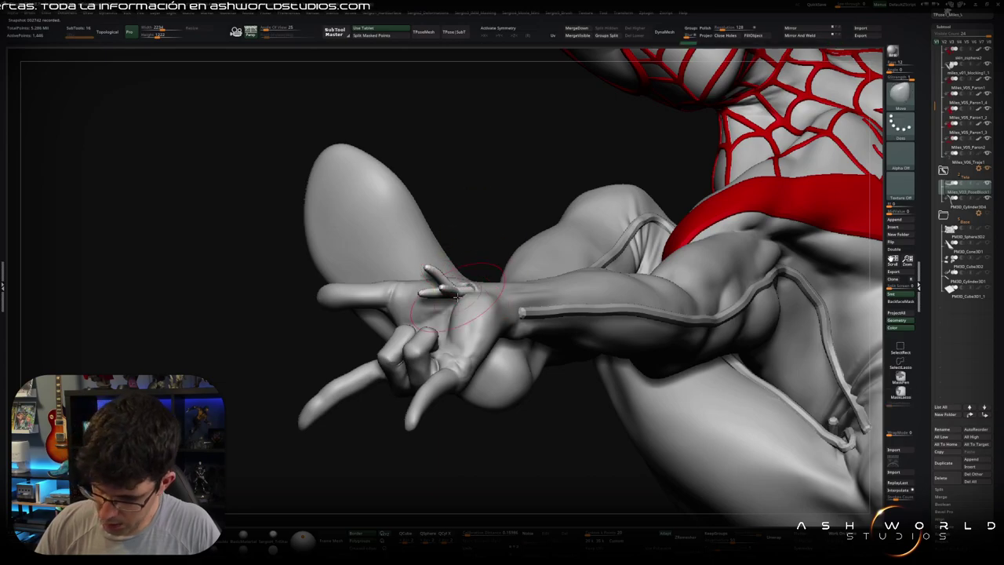
mouse_move(447, 270)
left_mouse_down("alt")
mouse_move(443, 290)
mouse_move(456, 313)
left_mouse_up("alt")
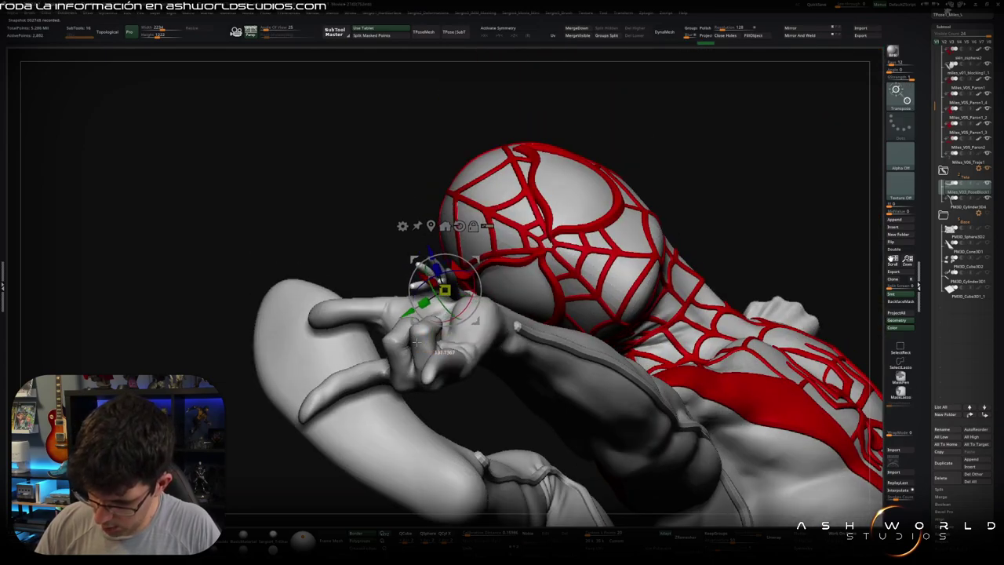
mouse_move(486, 280)
left_mouse_down()
mouse_move(561, 293)
mouse_move(554, 283)
left_mouse_up()
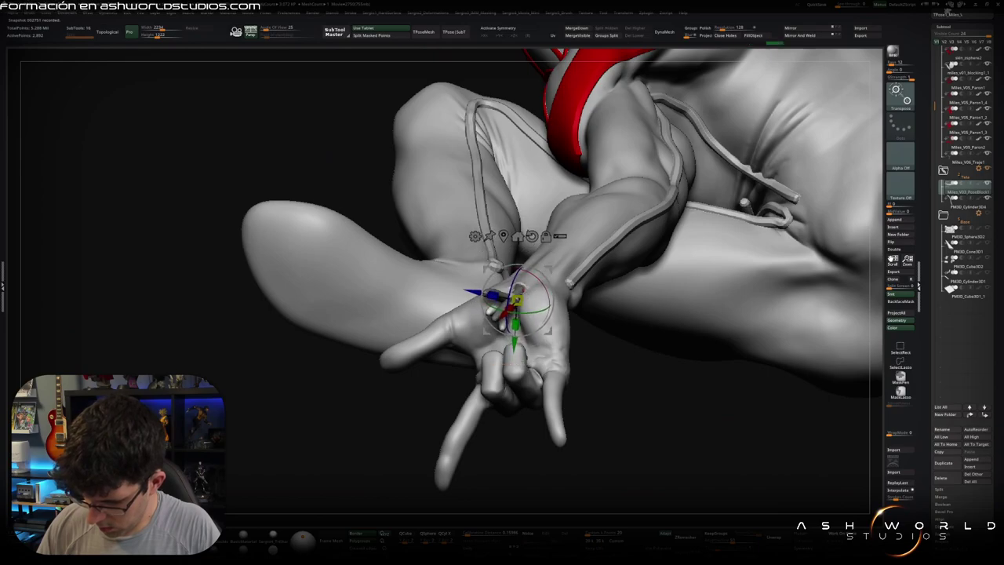
left_click_drag(522, 329, 536, 319)
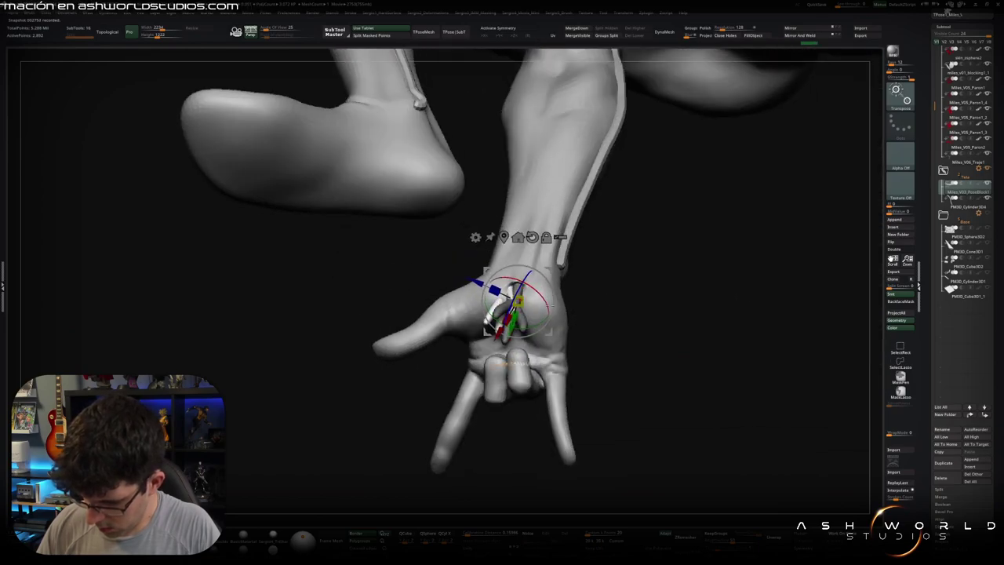
left_click_drag(525, 314, 535, 271)
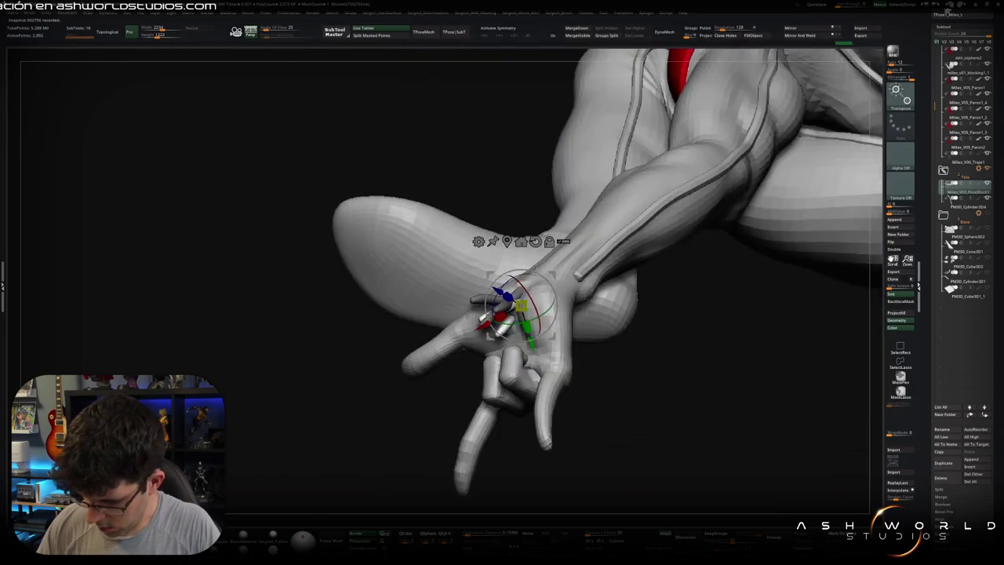
key("q")
- Solo the web strand pieces and rotate around them until the hand points upward
left_click(548, 302, "ctrl+shift")
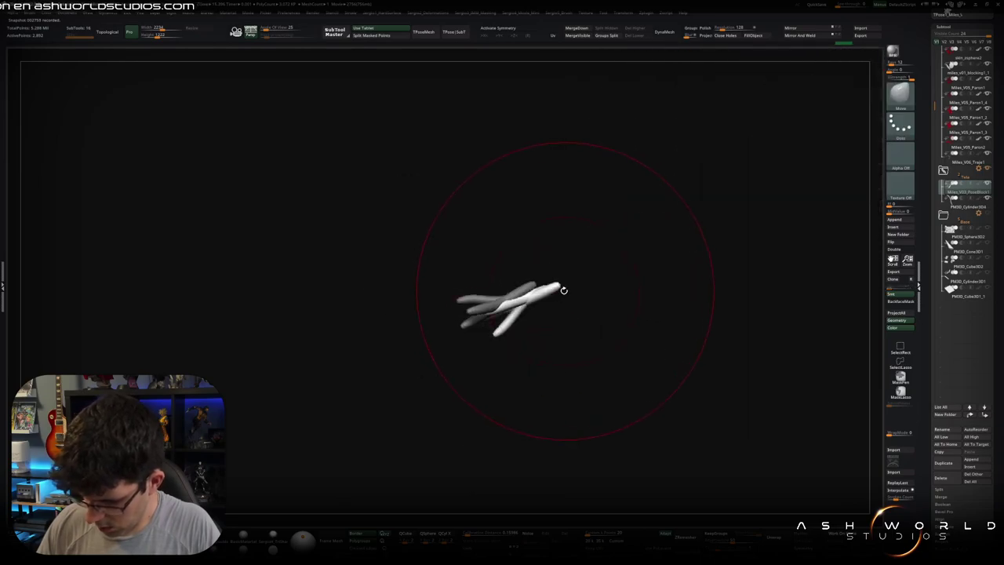
left_click_drag(491, 330, 518, 300)
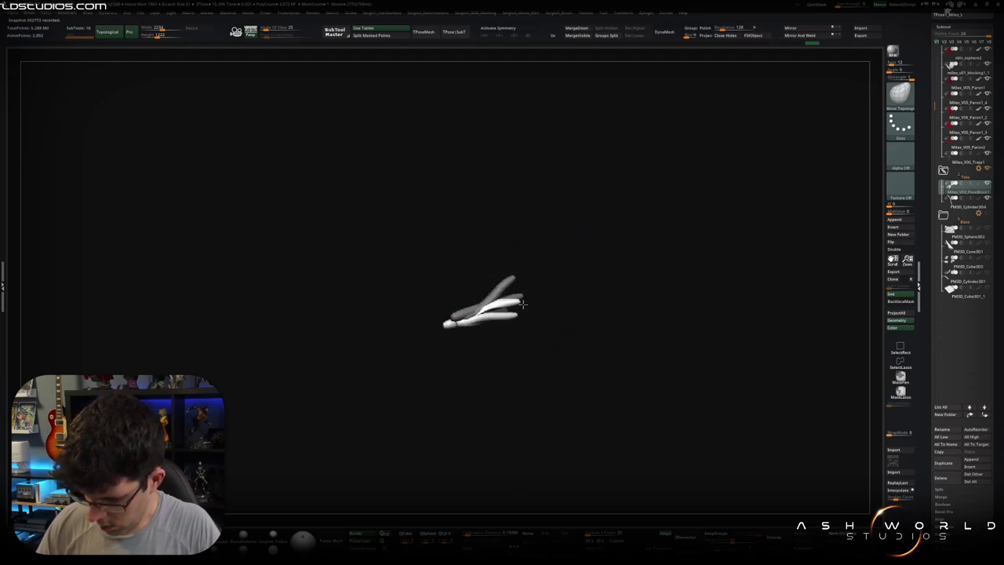
left_click_drag(469, 318, 461, 351)
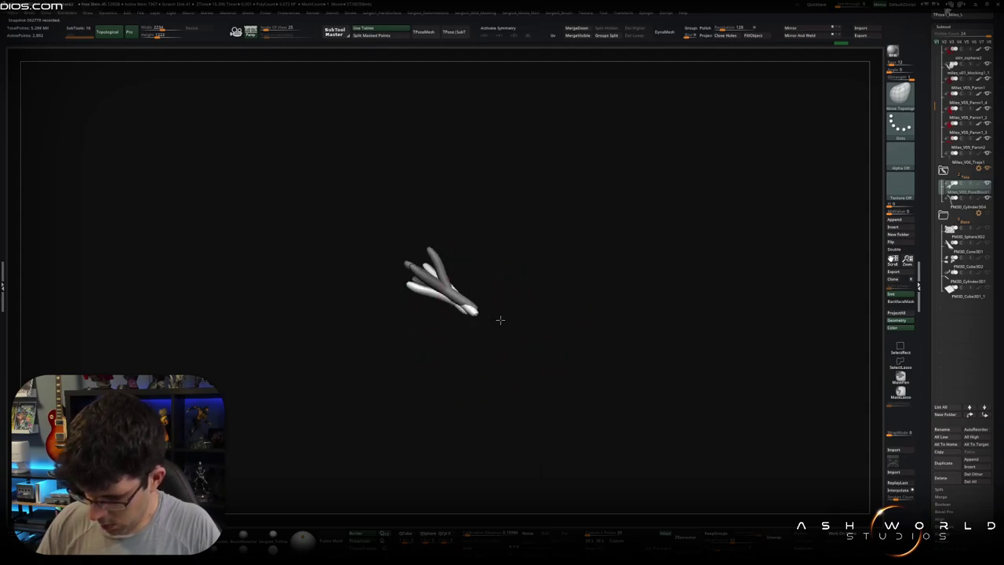
scroll(487, 314, "up", 3)
scroll(468, 288, "up", 3)
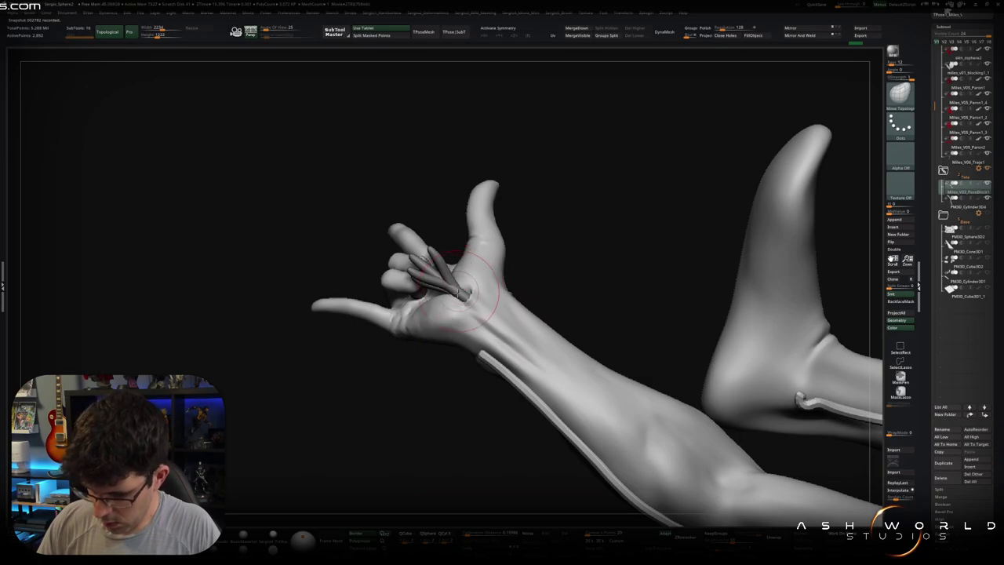
right_click_drag(458, 292, 456, 288)
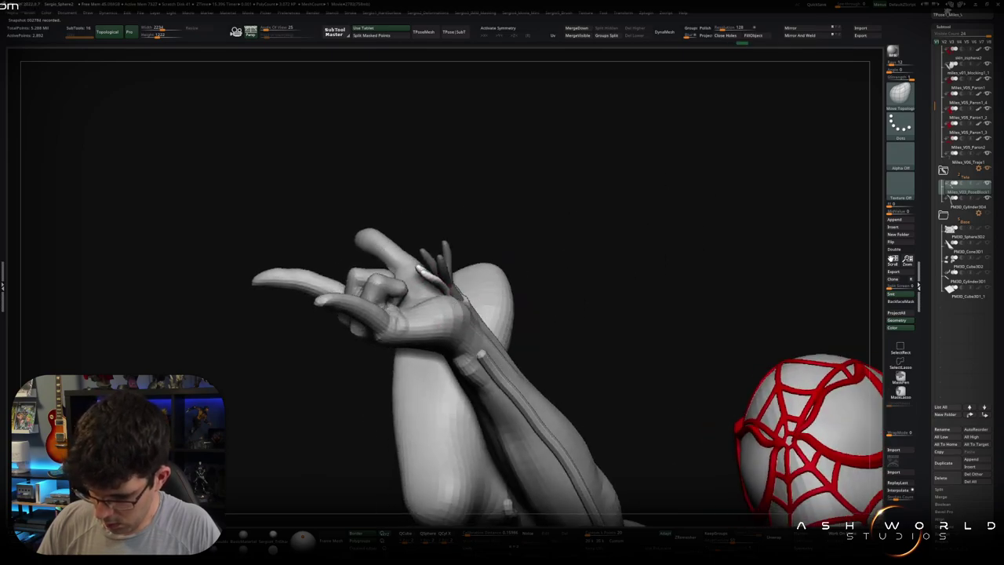
scroll(457, 292, "down", 5)
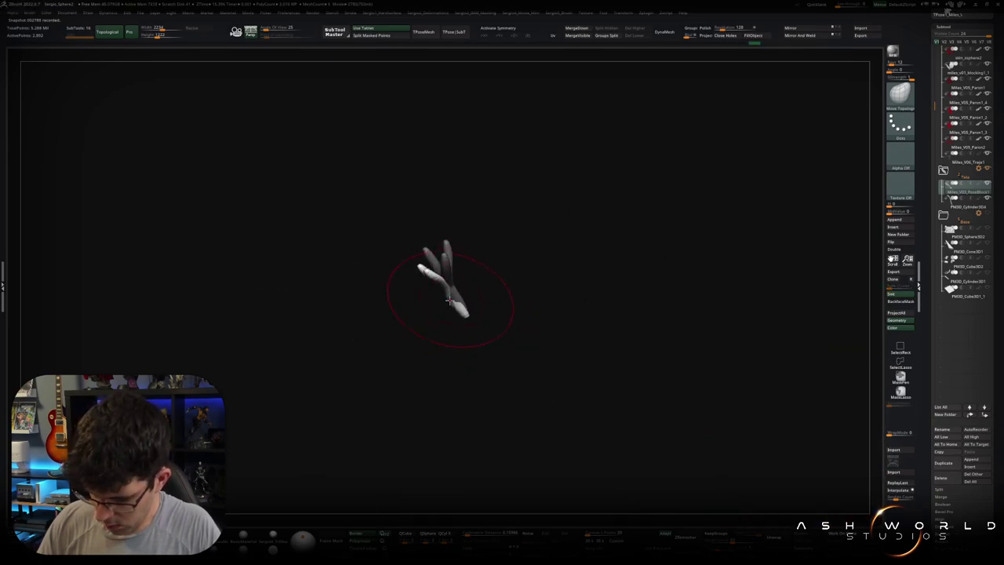
mouse_move(454, 300)
right_mouse_down()
mouse_move(486, 285)
mouse_move(466, 313)
mouse_move(533, 260)
mouse_move(510, 280)
right_mouse_up()
scroll(465, 314, "up", 5)
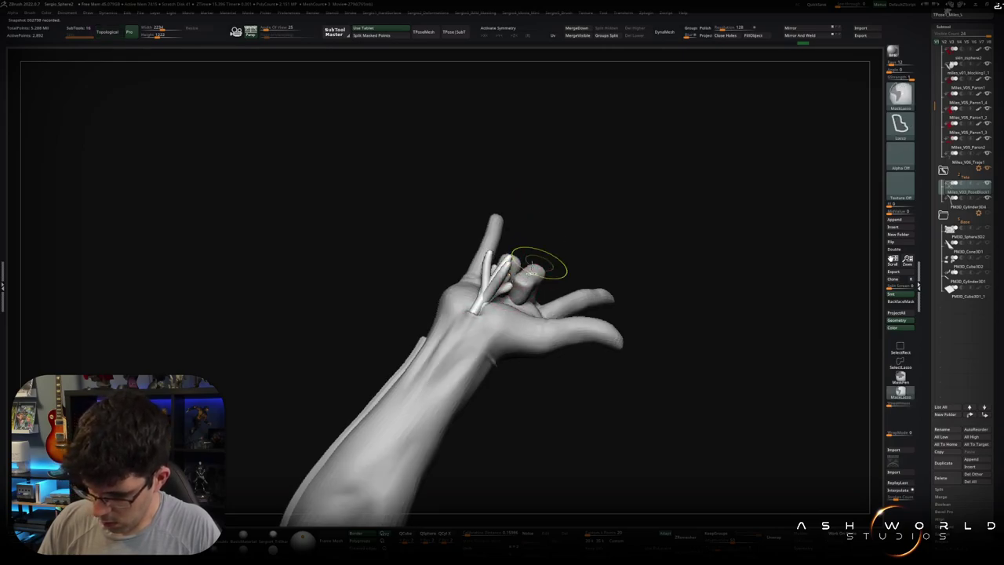
- Select the web strand subtool and switch from Move to a smaller Move Topological brush
left_click(491, 290, "alt")
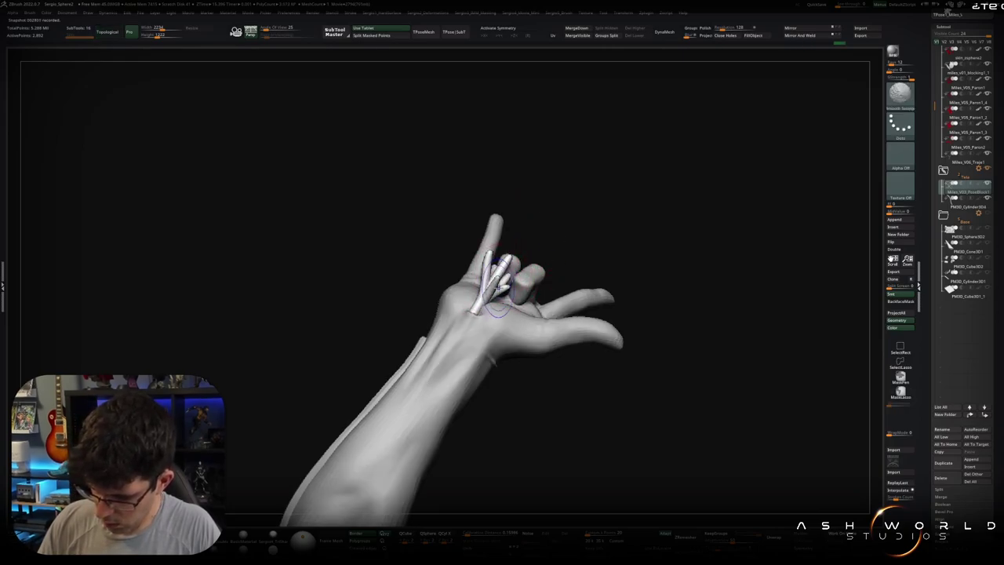
mouse_move(487, 269)
right_mouse_down()
mouse_move(511, 273)
mouse_move(529, 300)
mouse_move(551, 291)
mouse_move(543, 315)
mouse_move(488, 292)
right_mouse_up()
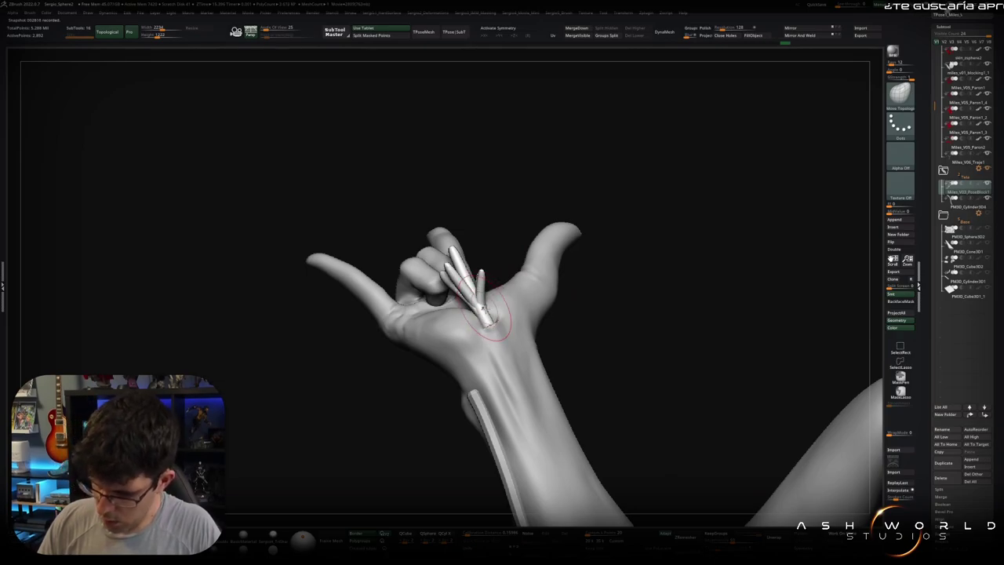
mouse_move(489, 309)
right_mouse_down()
mouse_move(544, 284)
mouse_move(549, 302)
mouse_move(486, 294)
mouse_move(483, 306)
mouse_move(500, 319)
right_mouse_up()
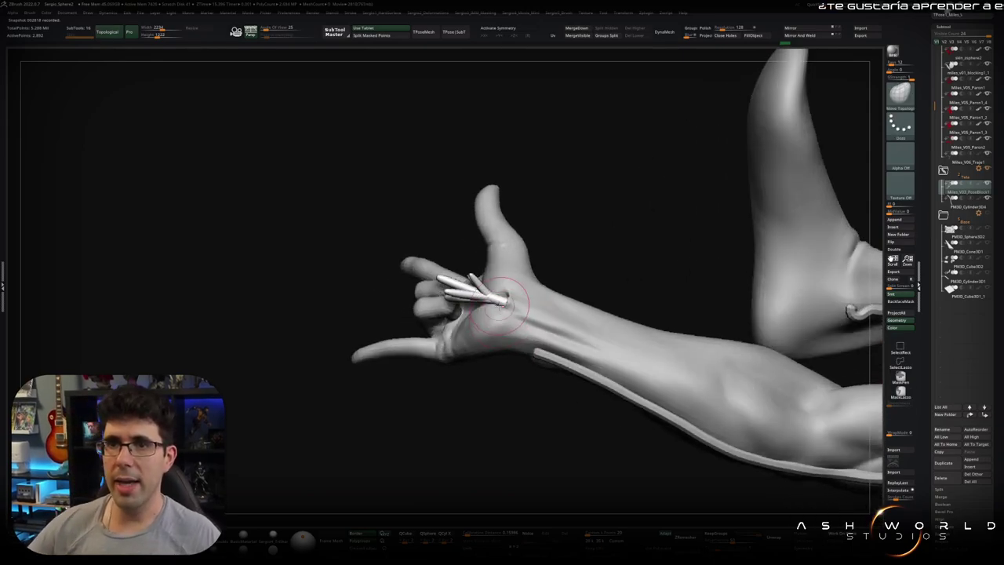
right_click_drag(553, 209, 474, 291)
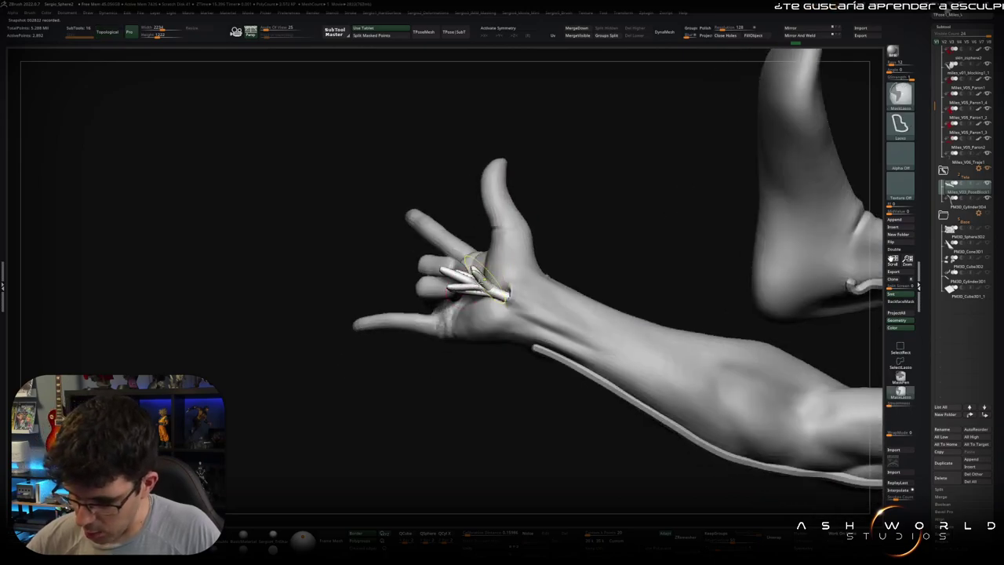
key("b")
key("m")
key("v")
key("b")
key("m")
key("t")
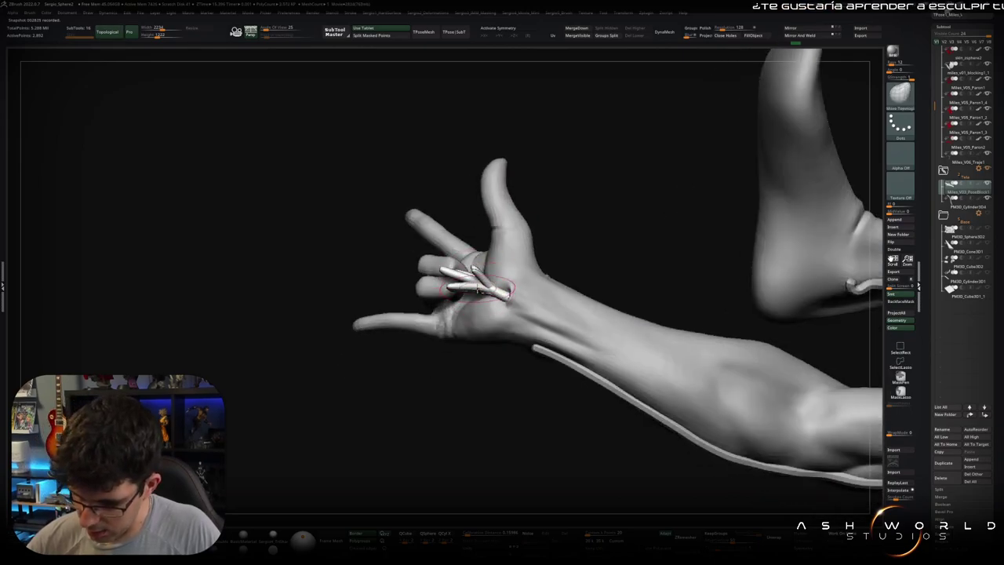
right_click_drag(480, 291, 486, 280)
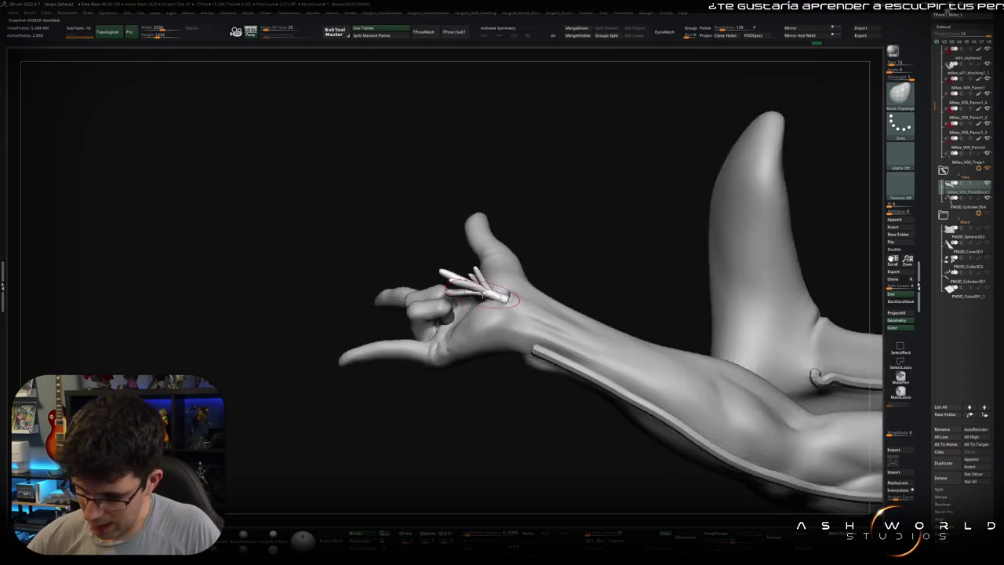
key("b")
key("m")
key("t")
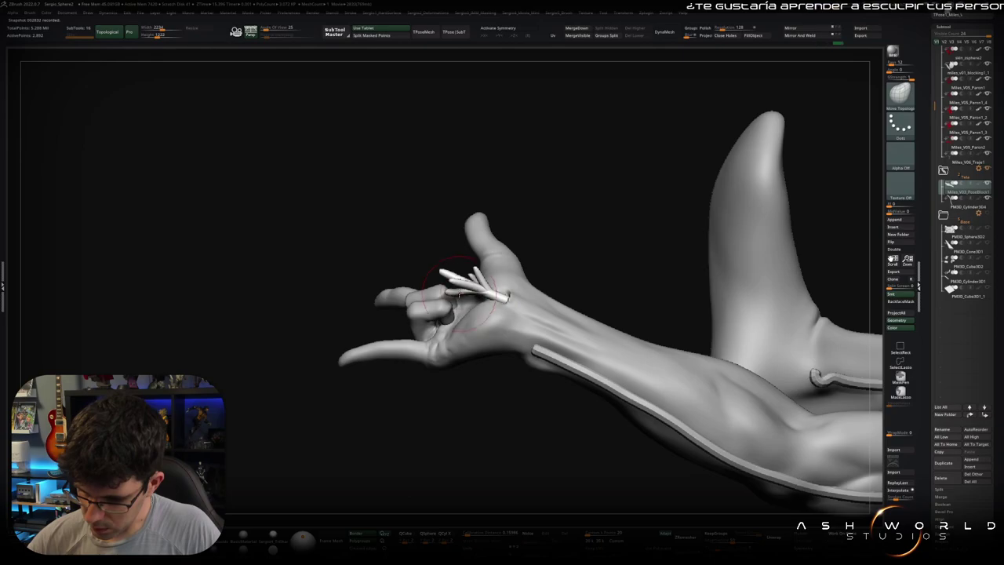
mouse_move(516, 272)
right_mouse_down()
mouse_move(509, 296)
mouse_move(476, 283)
mouse_move(480, 324)
mouse_move(484, 269)
mouse_move(482, 280)
mouse_move(471, 269)
mouse_move(460, 291)
mouse_move(467, 233)
mouse_move(467, 243)
right_mouse_up()
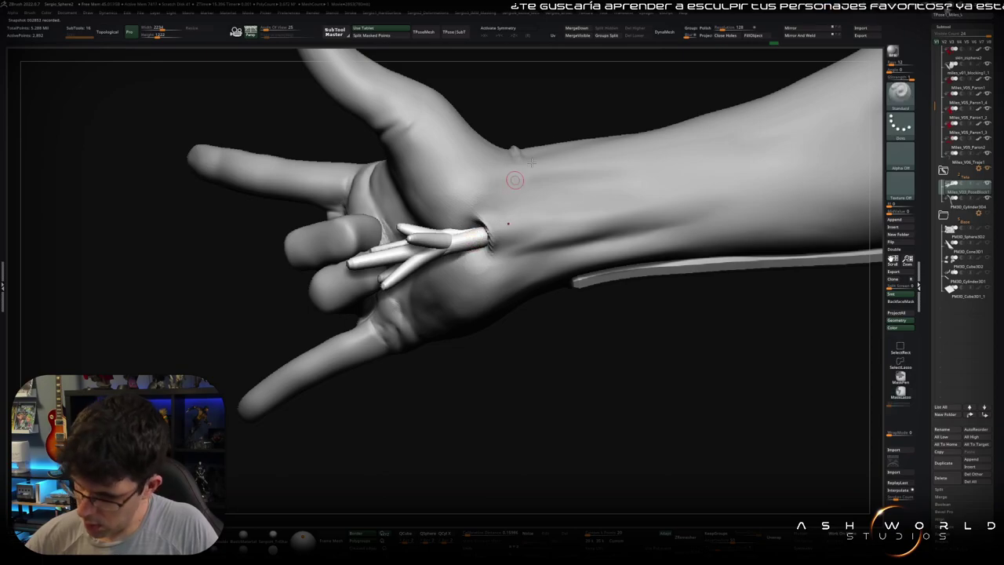
- Isolate the web strands, remesh them into one mesh, and rotate them to point left
key("ctrl+shift+s")
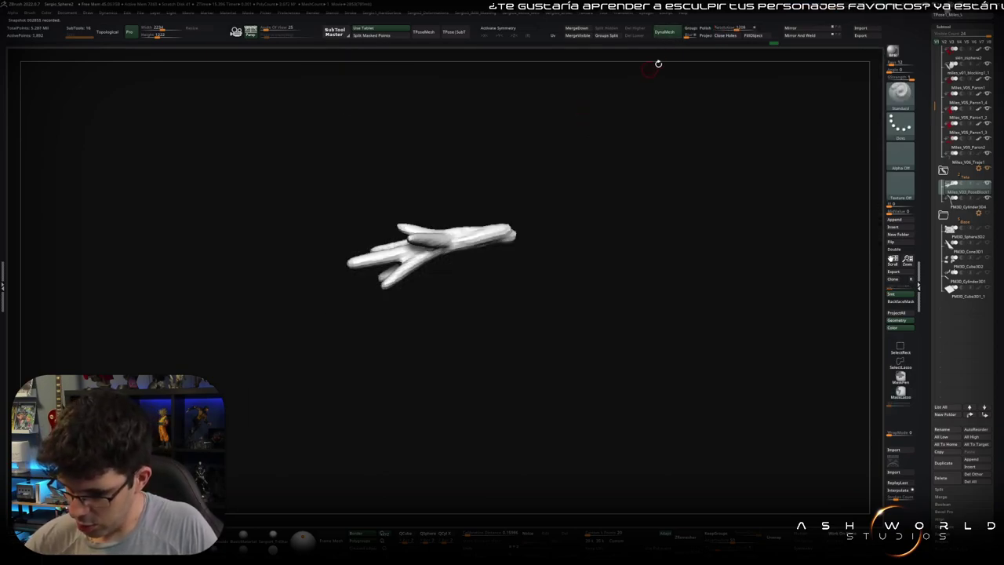
left_click(663, 32)
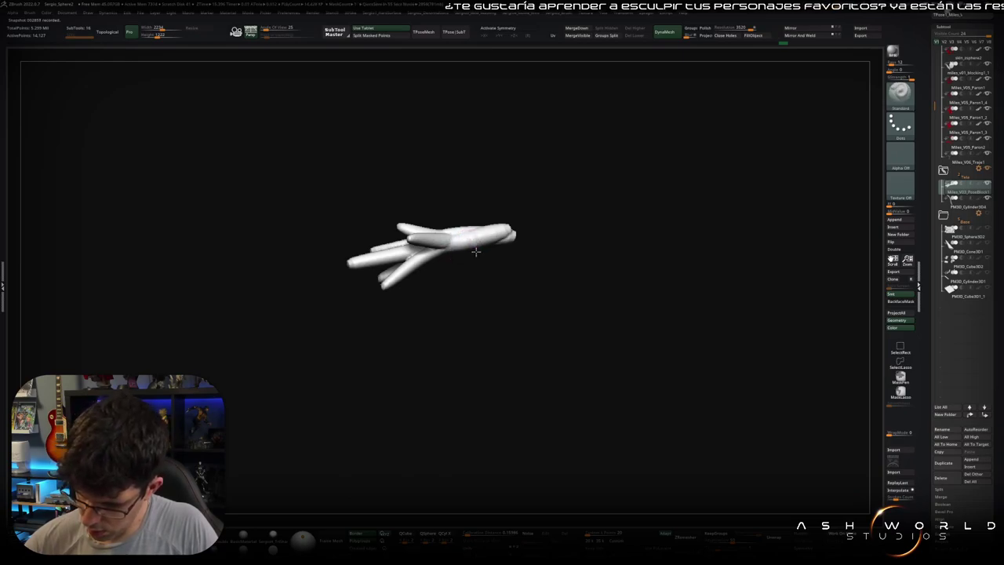
mouse_move(439, 188)
left_mouse_down()
mouse_move(475, 191)
mouse_move(474, 248)
mouse_move(436, 254)
mouse_move(436, 228)
left_mouse_up()
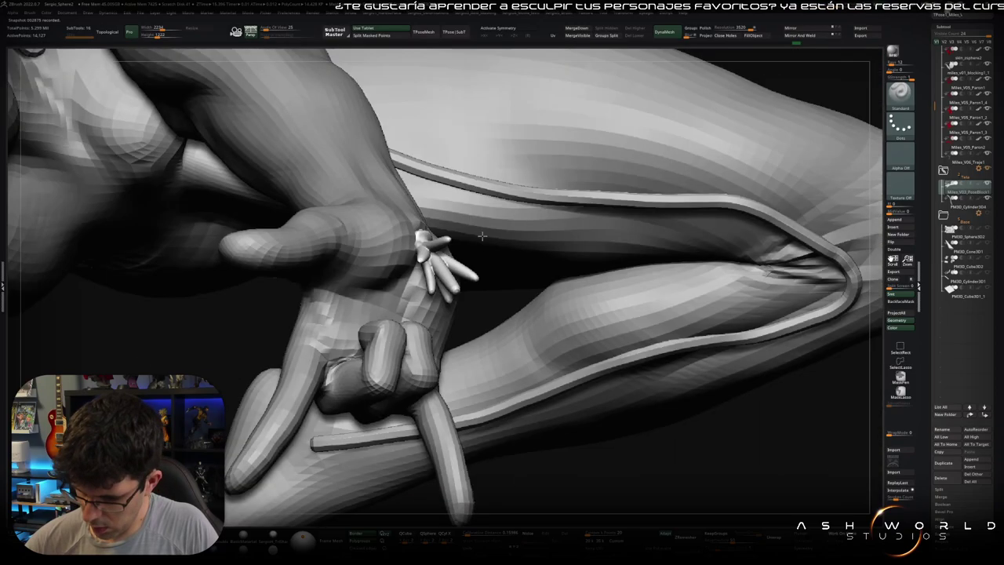
- Switch back to the Standard brush and frame the hand from below, close up
key("b")
key("d")
key("s")
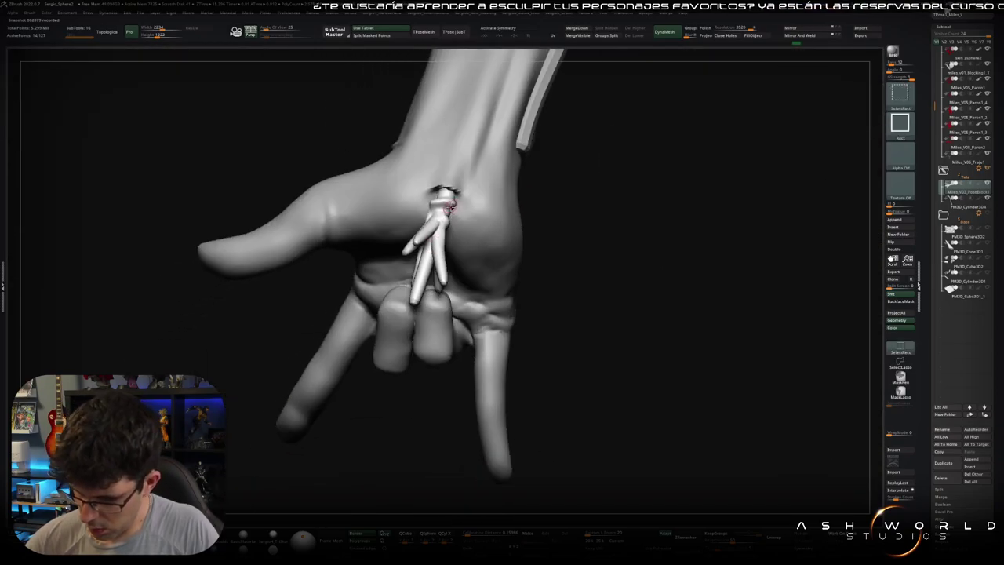
left_click_drag(443, 196, 440, 220)
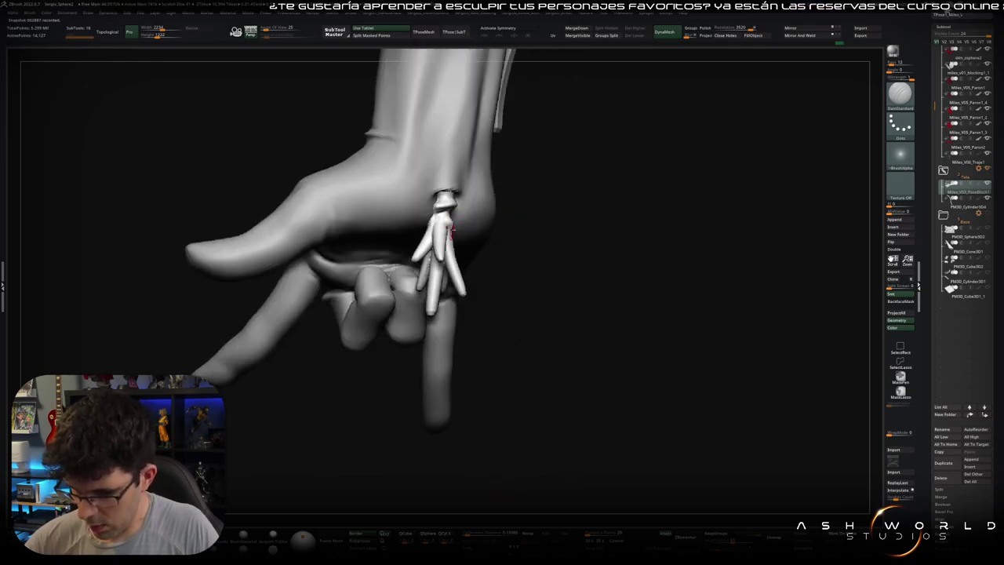
key("b")
key("s")
key("t")
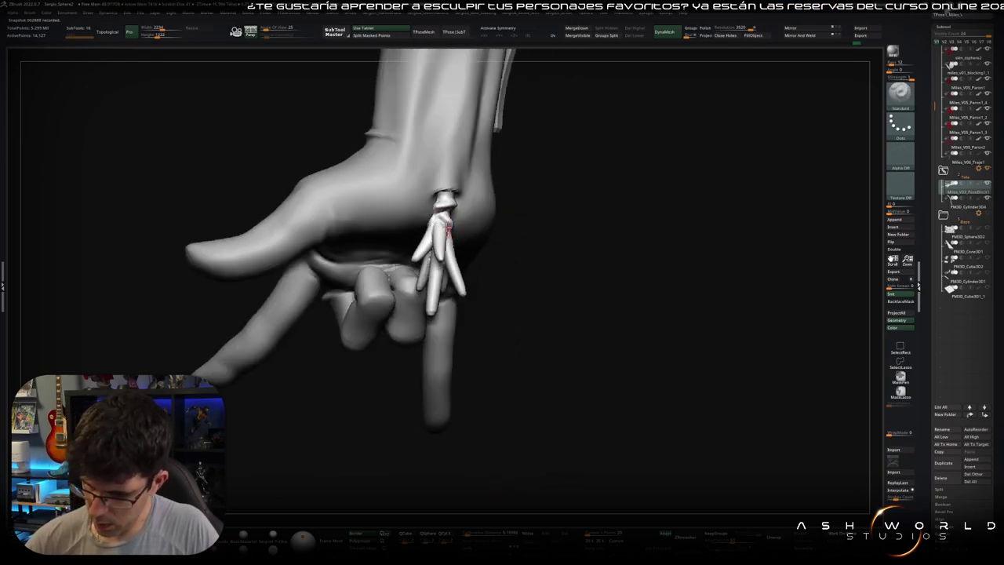
left_click_drag(436, 223, 411, 261)
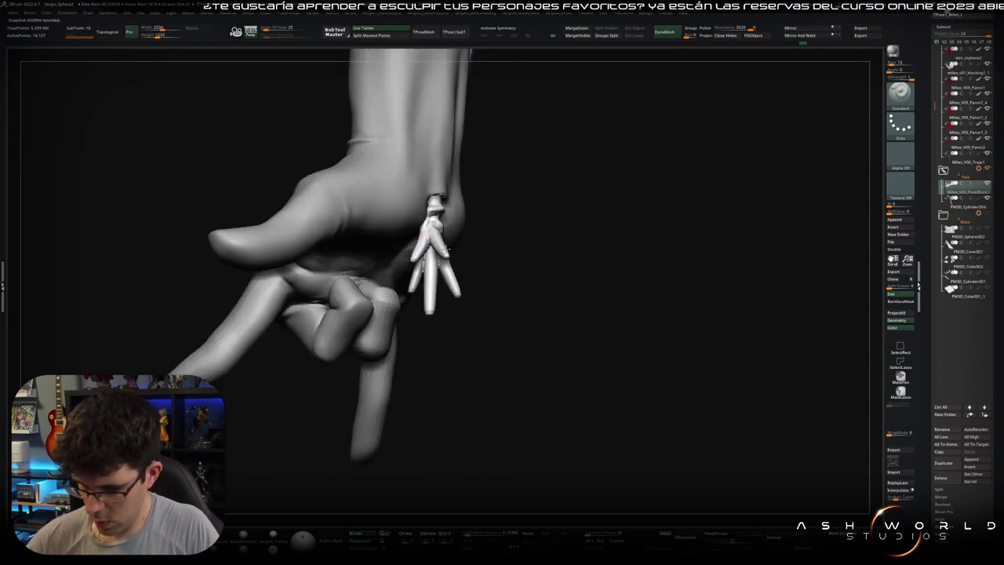
mouse_move(446, 250)
left_mouse_down()
mouse_move(449, 263)
mouse_move(421, 249)
mouse_move(424, 270)
mouse_move(431, 284)
mouse_move(450, 268)
left_mouse_up()
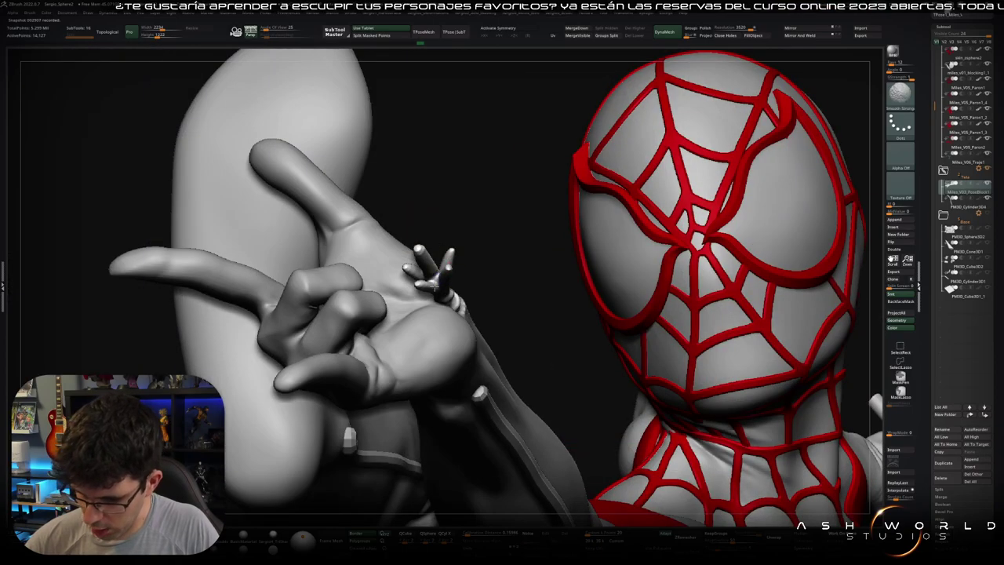
- Solo the web strand, inspect it from several angles, then isolate it again
left_click(435, 286, "ctrl+shift")
mouse_move(439, 196)
left_mouse_down()
mouse_move(453, 268)
mouse_move(443, 275)
mouse_move(449, 265)
left_mouse_up()
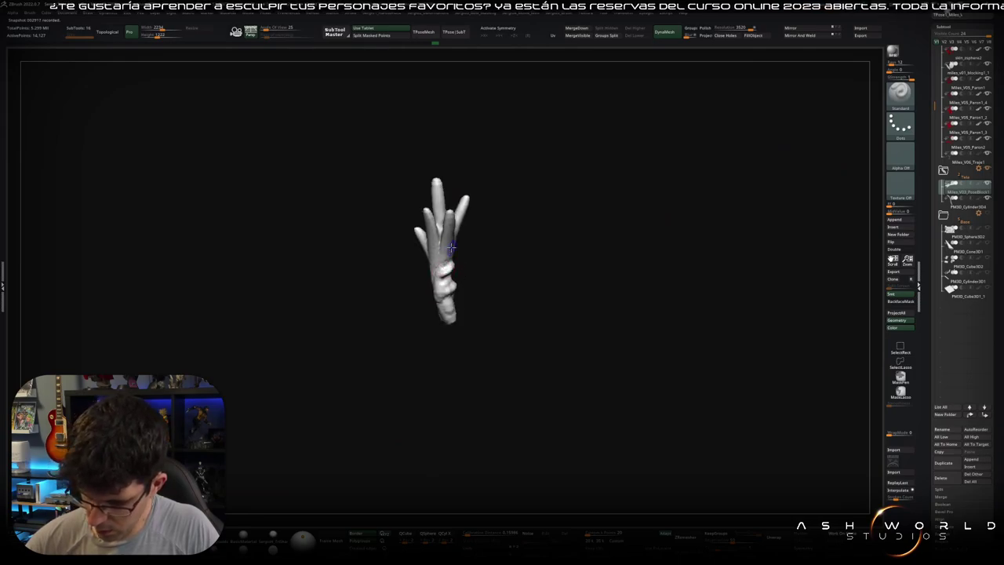
mouse_move(428, 245)
right_mouse_down()
mouse_move(451, 281)
mouse_move(443, 298)
mouse_move(455, 321)
right_mouse_up()
right_click_drag(469, 281, 448, 319)
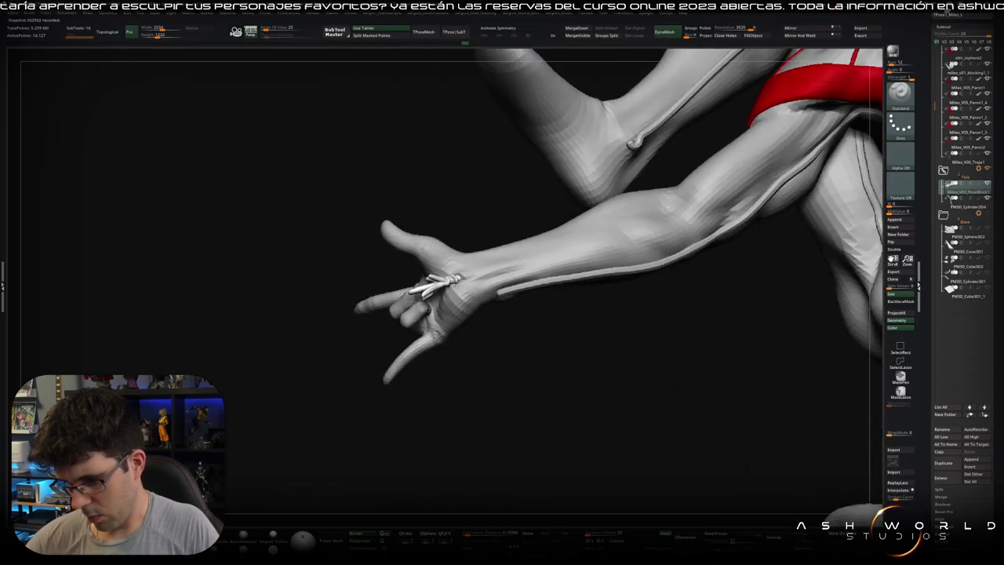
mouse_move(443, 279)
right_mouse_down()
mouse_move(471, 316)
mouse_move(429, 275)
mouse_move(447, 263)
mouse_move(446, 231)
mouse_move(443, 268)
right_mouse_up()
key("shift+ctrl+s")
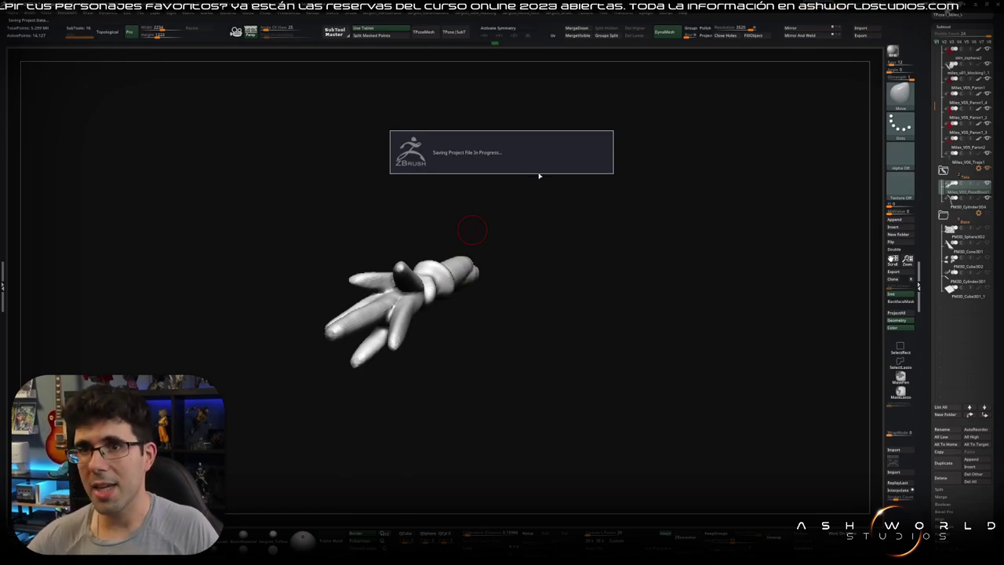
- Inspect the strand's shape, then bring the arm back and zoom in on the wrist
left_click_drag(542, 186, 493, 191)
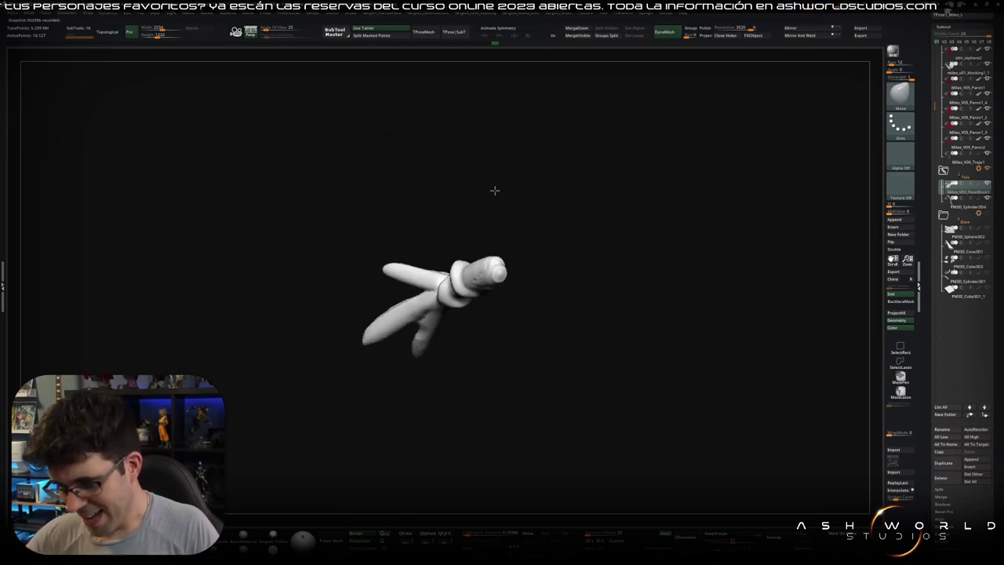
mouse_move(507, 274)
left_mouse_down()
mouse_move(509, 242)
mouse_move(484, 220)
left_mouse_up()
mouse_move(494, 281)
left_mouse_down()
mouse_move(513, 298)
mouse_move(474, 249)
mouse_move(426, 290)
left_mouse_up()
mouse_move(418, 254)
left_mouse_down()
mouse_move(400, 339)
mouse_move(376, 292)
left_mouse_up()
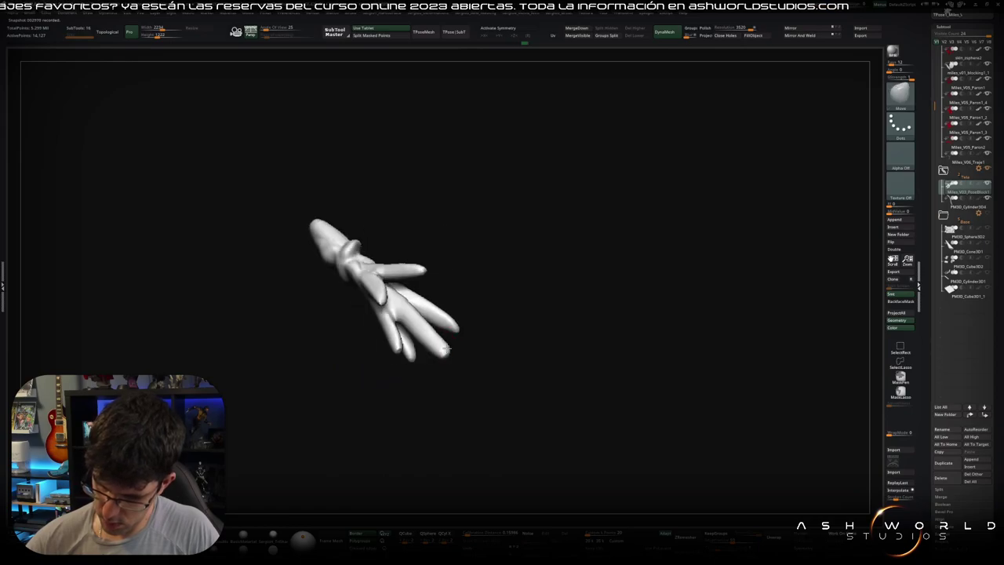
left_click_drag(424, 268, 370, 285)
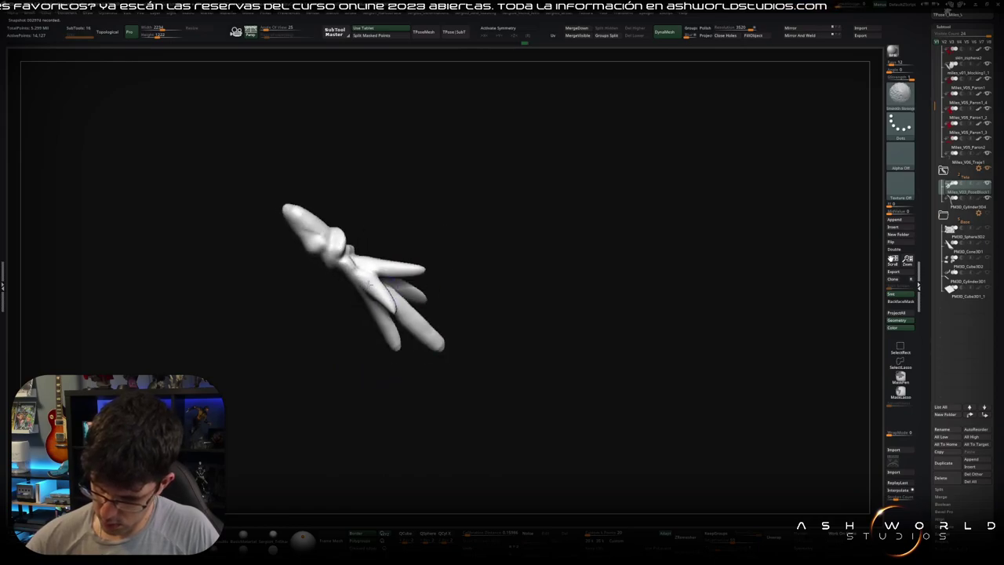
mouse_move(418, 340)
left_mouse_down()
mouse_move(453, 332)
mouse_move(451, 222)
mouse_move(406, 209)
mouse_move(455, 269)
mouse_move(463, 233)
left_mouse_up()
left_click_drag(524, 267, 478, 399, "alt")
- Nudge the strand at the wrist with the Transpose gizmo
key("w")
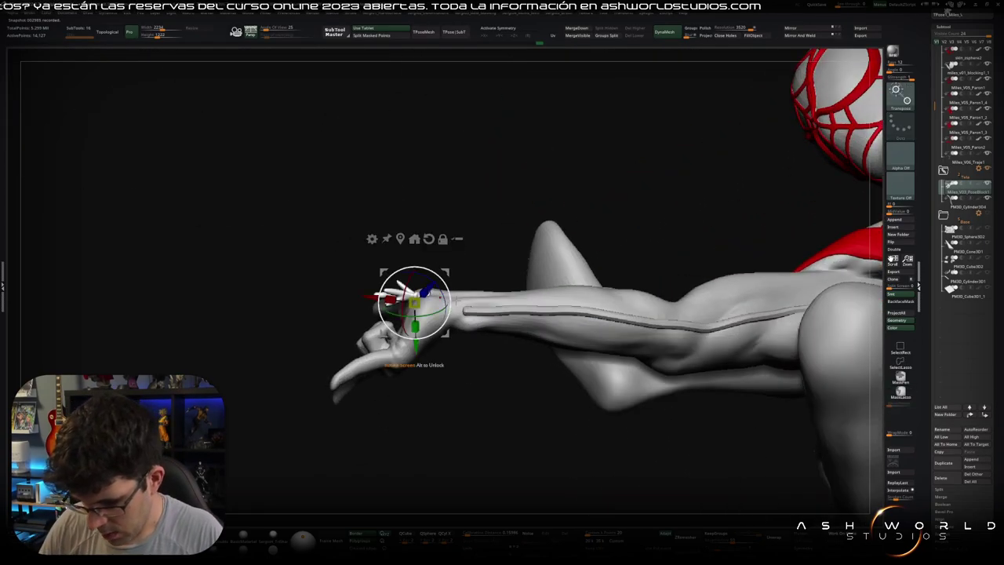
key("q")
mouse_move(442, 282)
left_mouse_down()
mouse_move(434, 353)
mouse_move(447, 324)
left_mouse_up()
key("w")
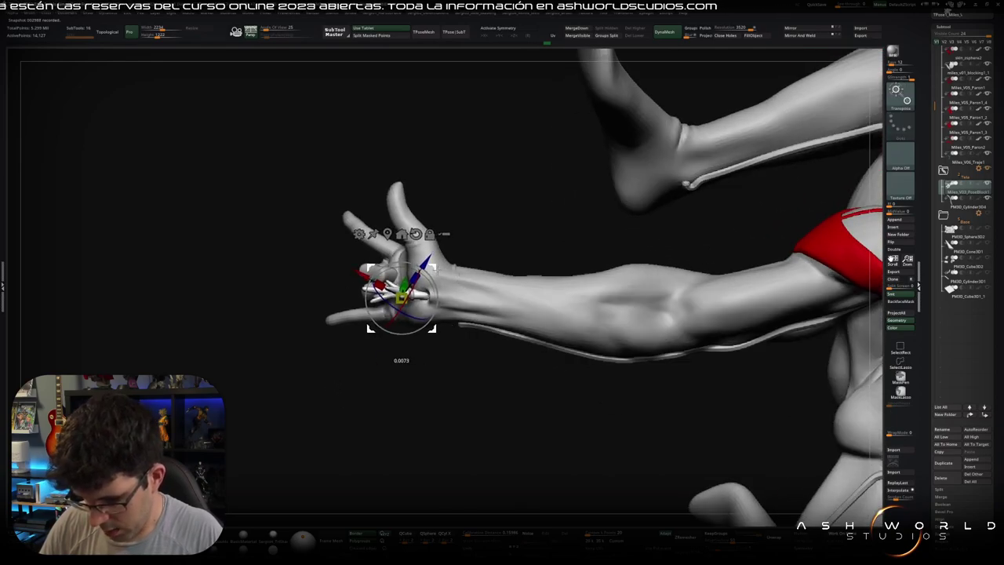
key("q")
left_click_drag(443, 280, 424, 298)
- Show the web strand alone and switch to the Move Topological brush
left_click(438, 303, "ctrl+shift")
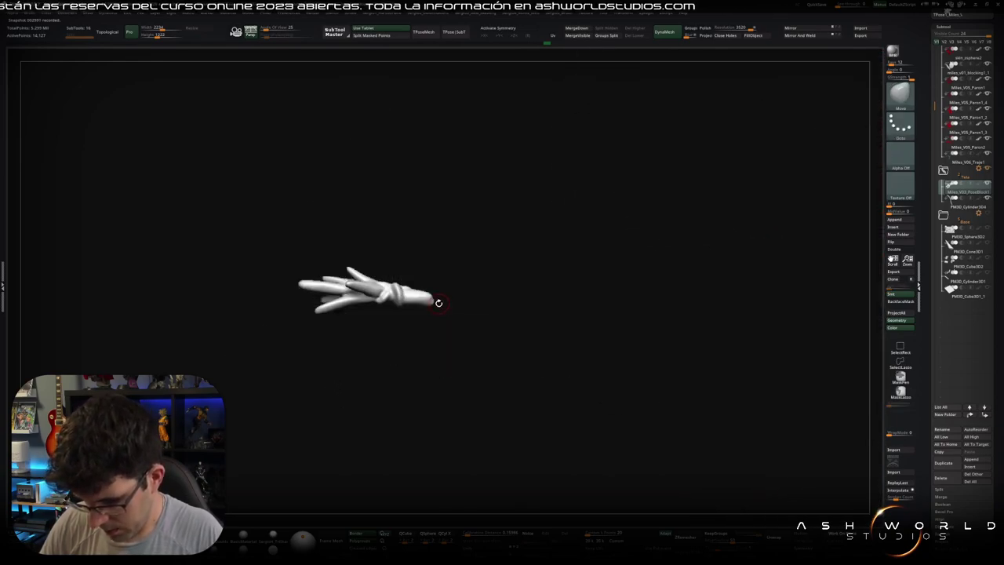
key("b")
key("m")
key("t")
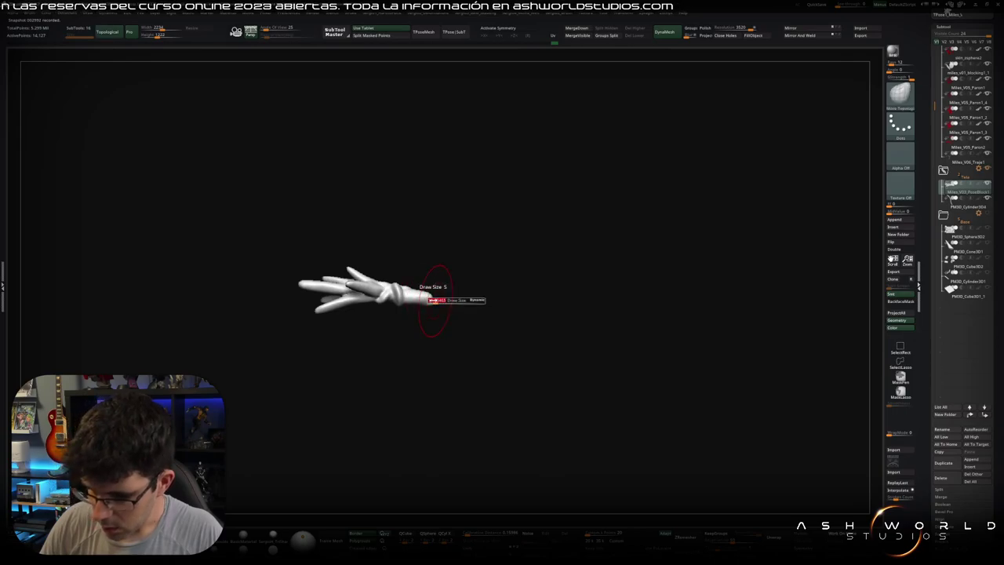
- Switch to the Move brush, check the strand against the hand, then isolate it again
key("b")
key("m")
key("v")
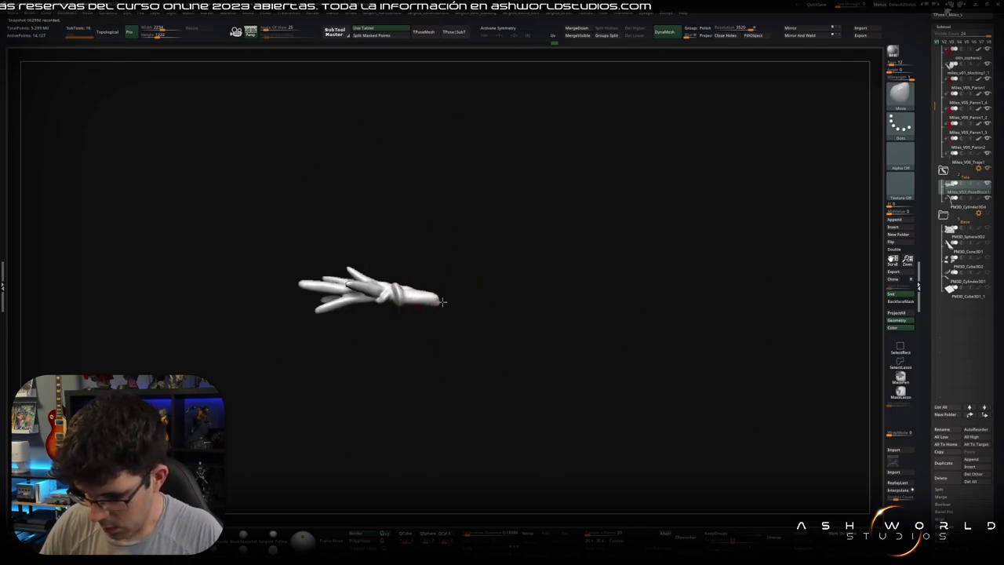
left_click(460, 304, "ctrl+shift")
mouse_move(446, 300)
right_mouse_down()
mouse_move(455, 281)
mouse_move(443, 217)
right_mouse_up()
mouse_move(453, 292)
right_mouse_down()
mouse_move(449, 283)
mouse_move(492, 251)
right_mouse_up()
key("shift+f")
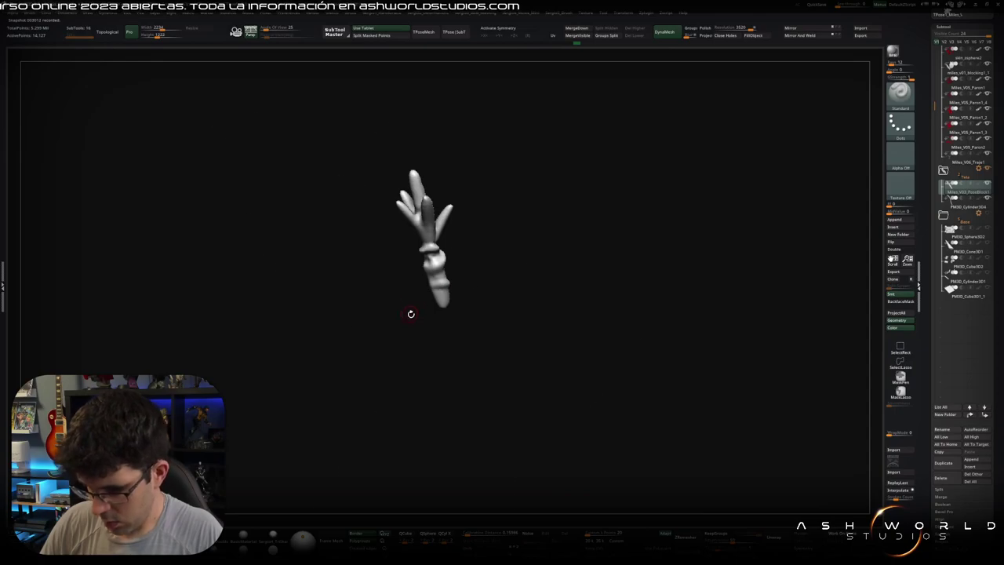
mouse_move(411, 313)
right_mouse_down()
mouse_move(469, 369)
mouse_move(558, 269)
mouse_move(433, 298)
mouse_move(443, 247)
mouse_move(452, 269)
right_mouse_up()
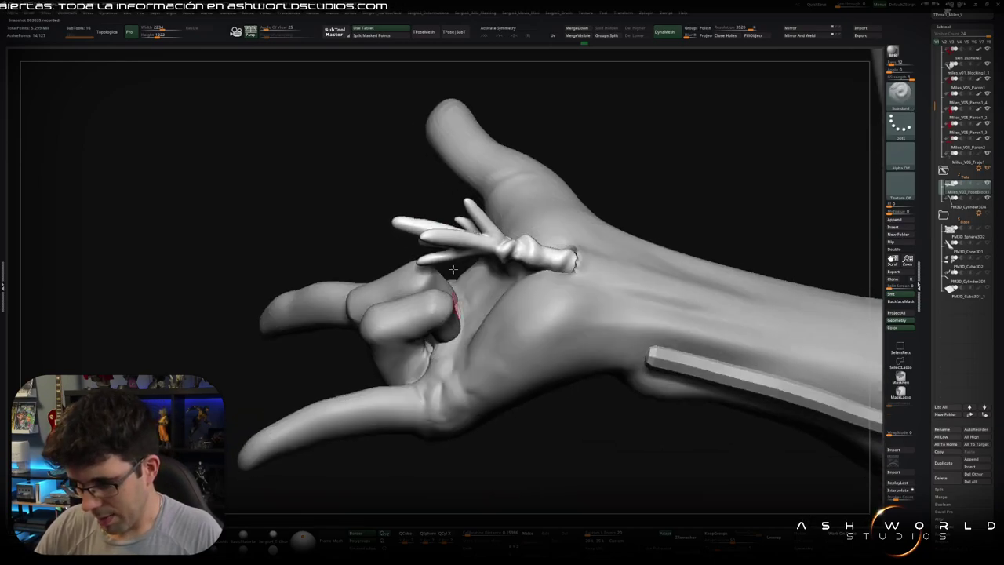
- Push the strand's shape into the palm and sculpt detail at the prong bases
right_click_drag(439, 232, 411, 226)
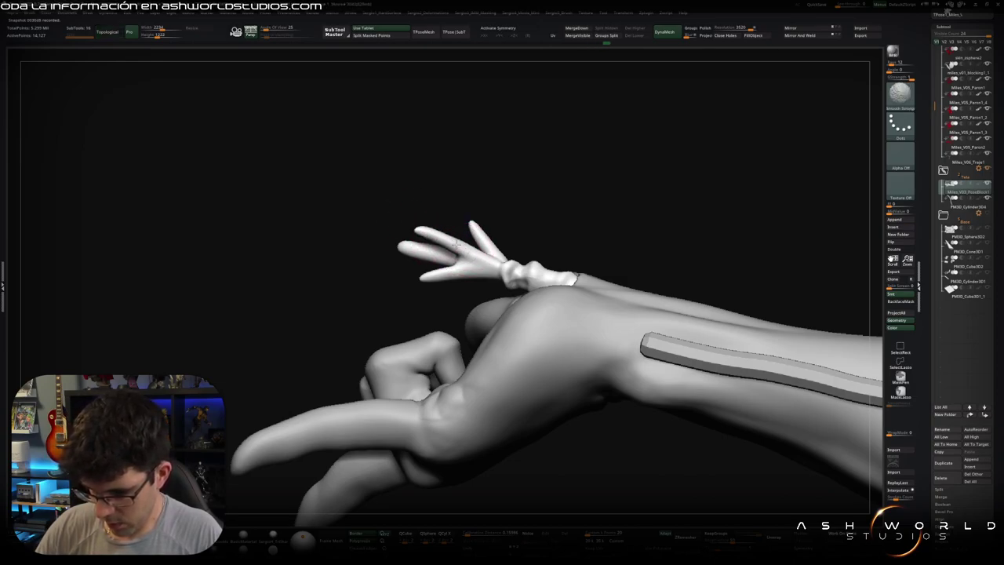
left_click_drag(463, 247, 484, 249)
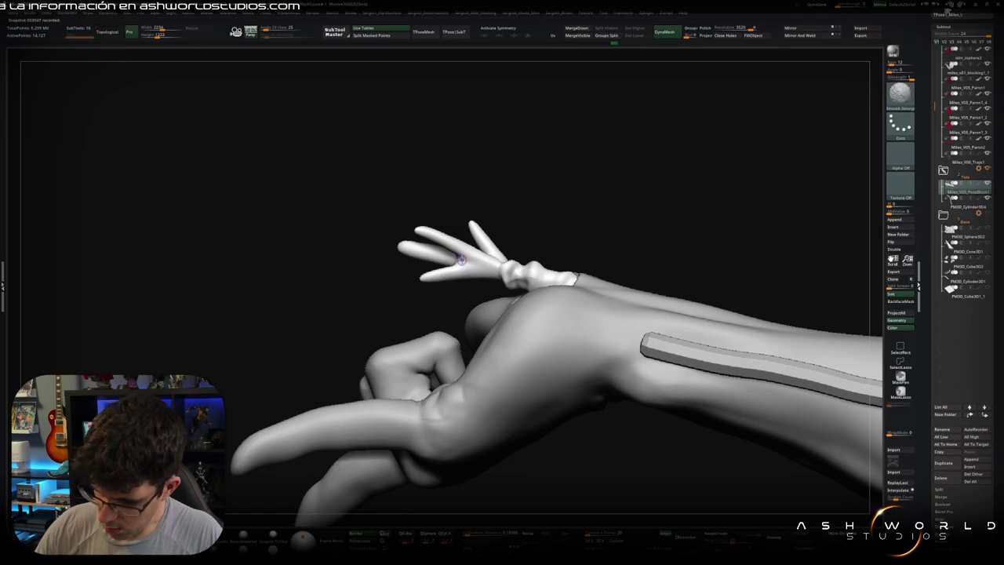
right_click_drag(471, 262, 463, 256)
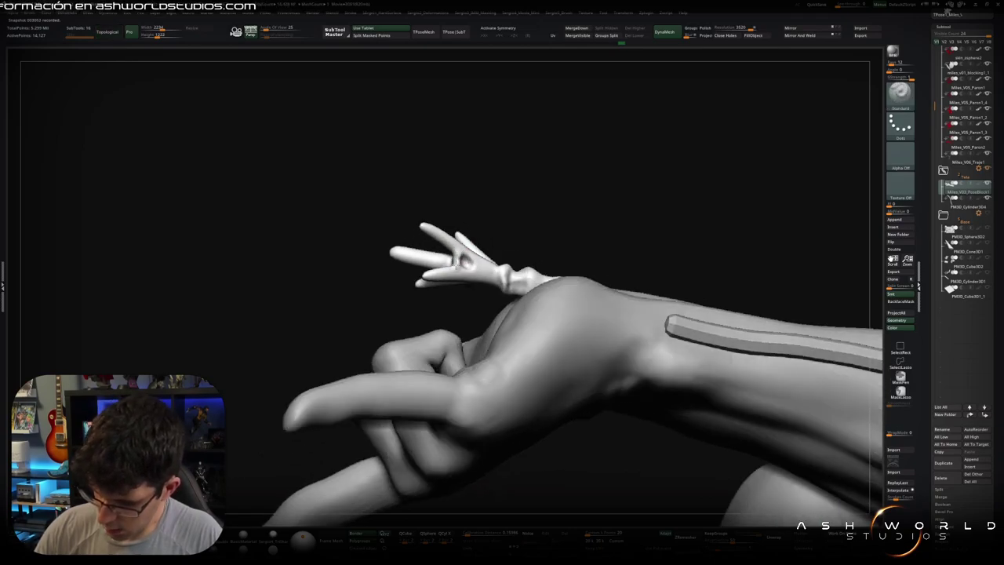
right_click_drag(499, 249, 488, 253)
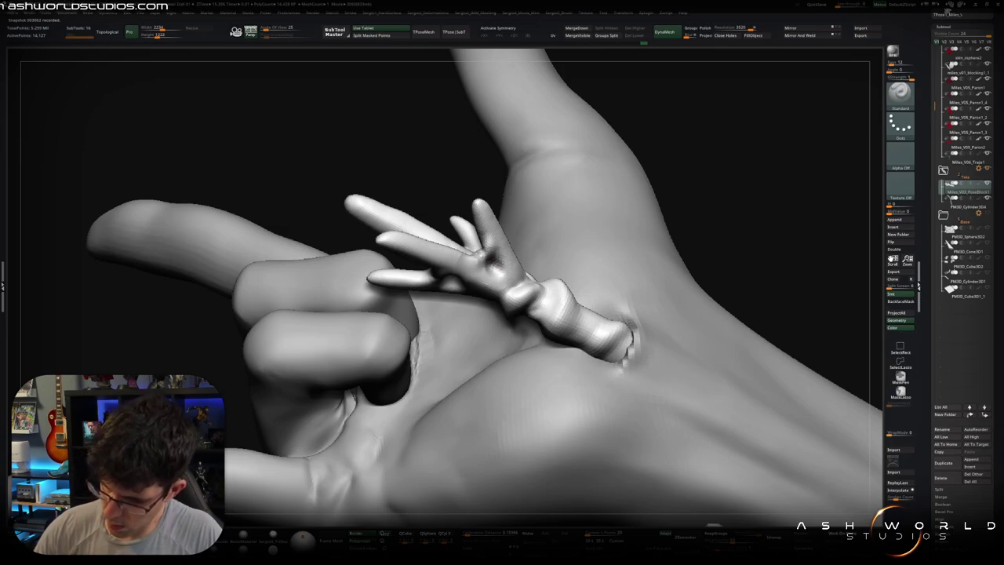
left_click(496, 248, "ctrl+shift")
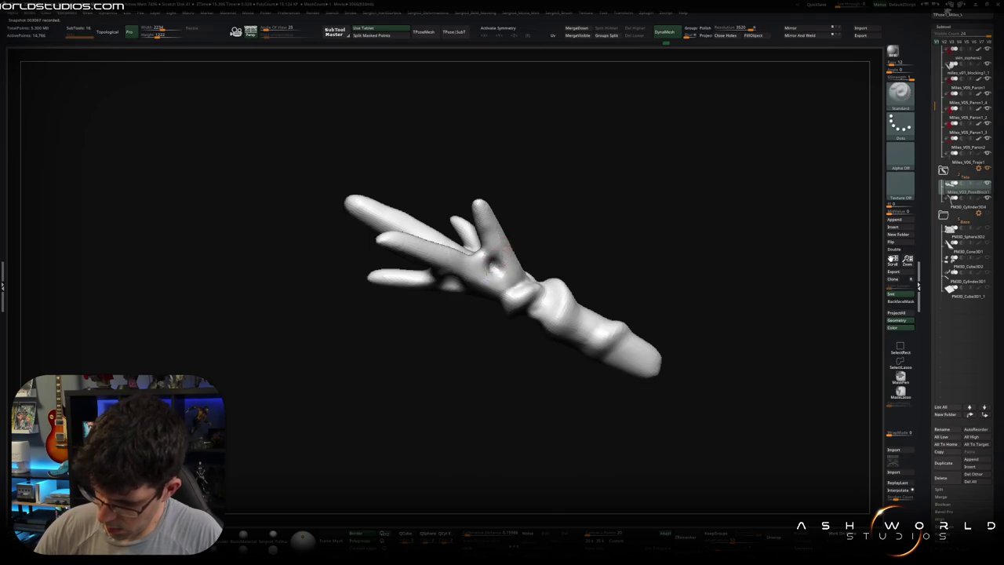
mouse_move(471, 286)
left_mouse_down()
mouse_move(488, 291)
mouse_move(541, 251)
left_mouse_up()
right_click_drag(541, 251, 534, 236)
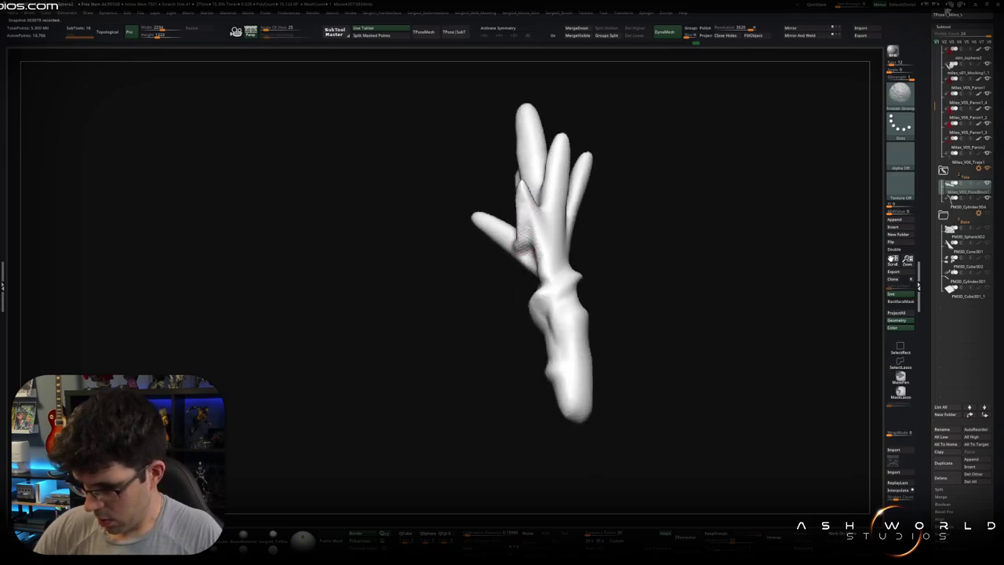
- Inspect the strand's spread prongs from several angles, then show the full model again
right_click_drag(538, 197, 557, 209)
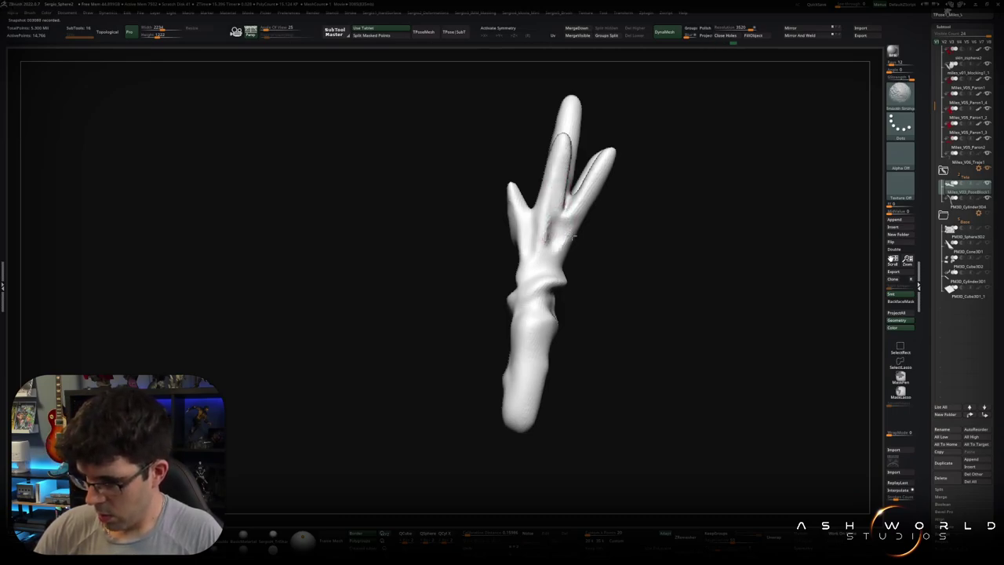
mouse_move(570, 237)
right_mouse_down()
mouse_move(571, 216)
mouse_move(578, 224)
mouse_move(589, 203)
right_mouse_up()
right_click_drag(560, 256, 584, 234)
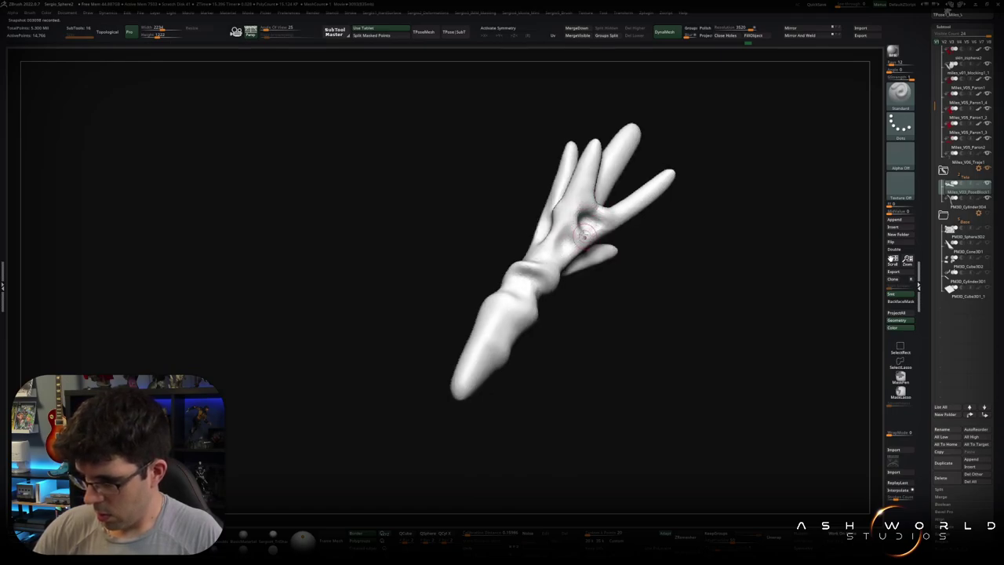
mouse_move(584, 186)
right_mouse_down()
mouse_move(596, 233)
mouse_move(617, 227)
mouse_move(614, 236)
right_mouse_up()
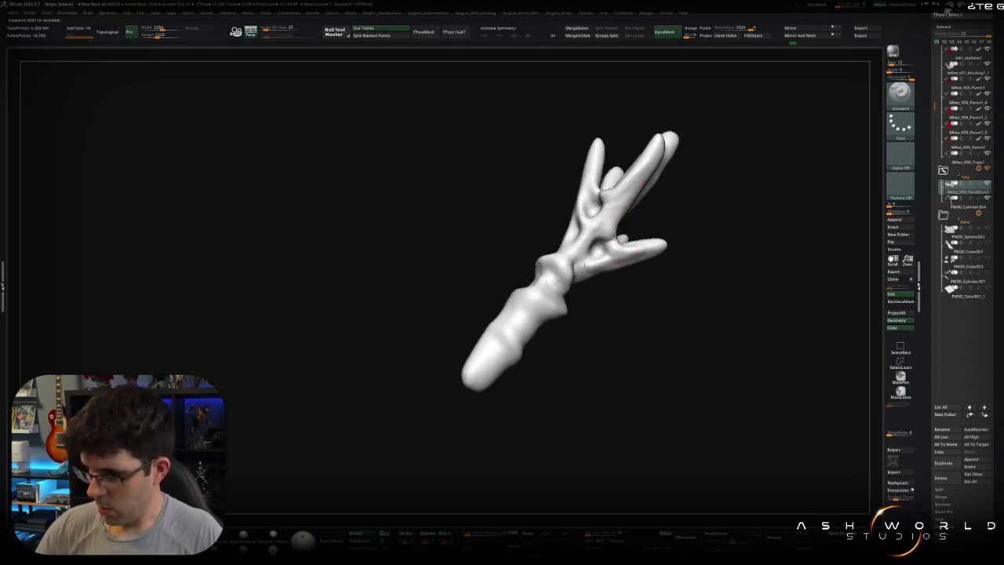
mouse_move(635, 193)
right_mouse_down("ctrl")
mouse_move(597, 215)
mouse_move(634, 325)
mouse_move(638, 247)
mouse_move(630, 281)
mouse_move(639, 286)
mouse_move(767, 212)
mouse_move(724, 240)
mouse_move(723, 264)
mouse_move(625, 276)
mouse_move(395, 366)
mouse_move(423, 274)
mouse_move(441, 278)
mouse_move(464, 242)
right_mouse_up("ctrl")
left_click(598, 215, "ctrl+shift")
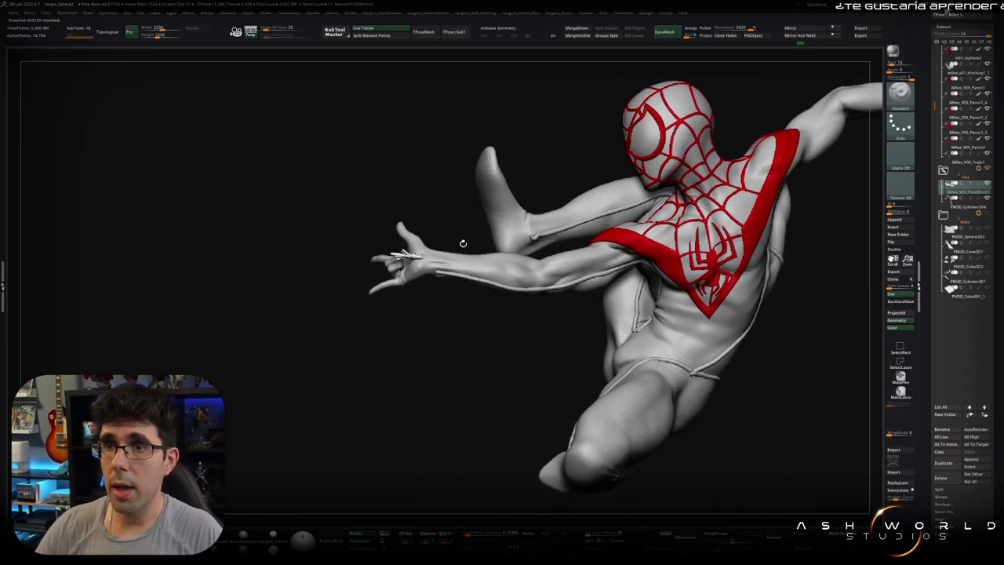
mouse_move(476, 271)
right_mouse_down()
mouse_move(467, 295)
mouse_move(459, 246)
mouse_move(479, 266)
mouse_move(460, 251)
right_mouse_up()
left_click(467, 295, "alt")
key("b")
key("m")
key("v")
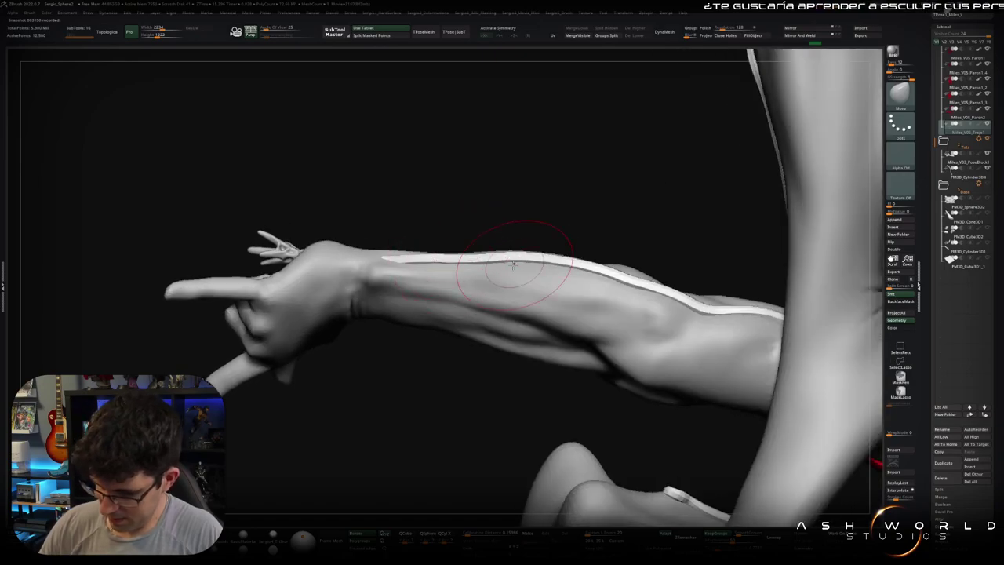
mouse_move(522, 307)
right_mouse_down()
mouse_move(549, 340)
mouse_move(607, 286)
right_mouse_up()
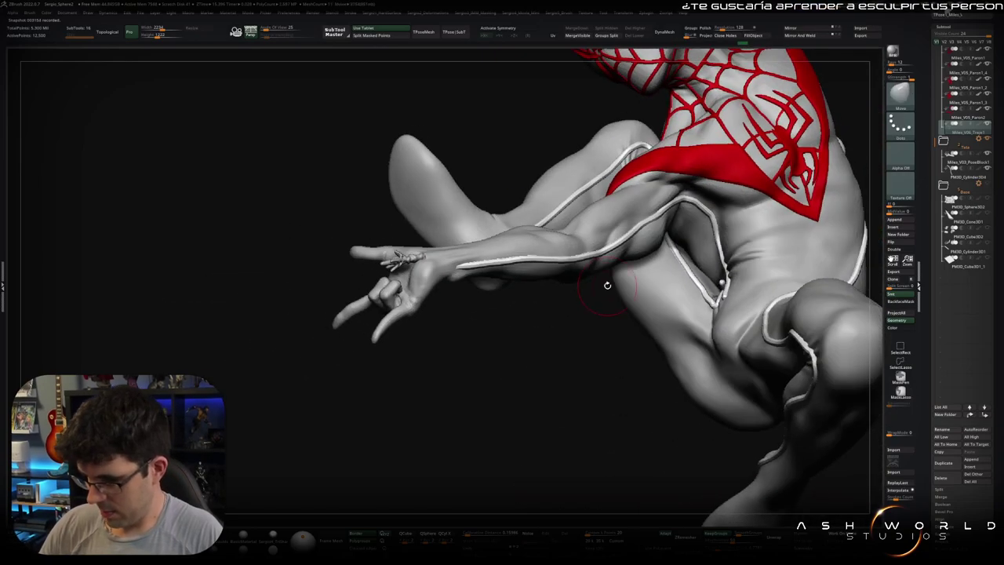
right_click_drag(594, 252, 574, 251)
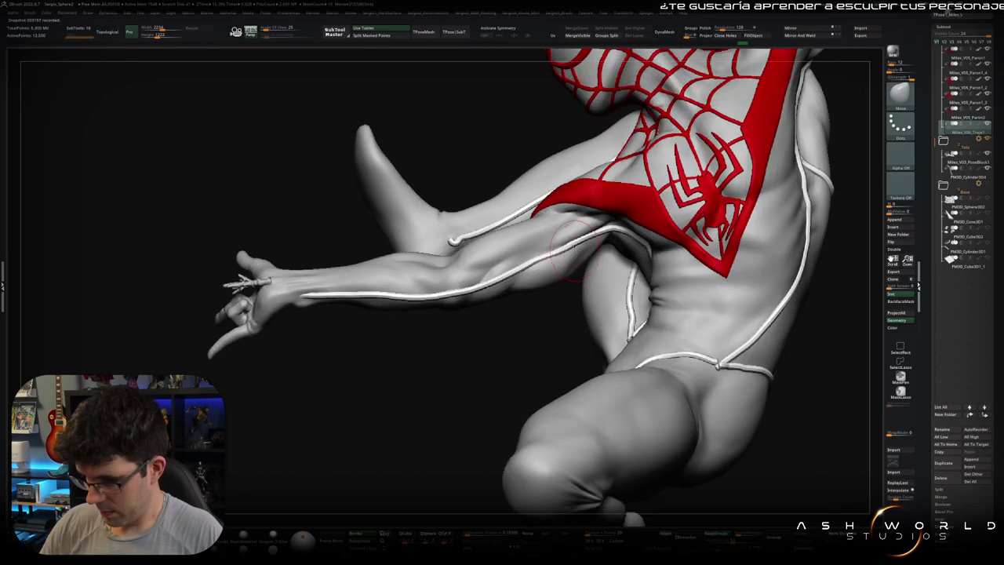
mouse_move(620, 226)
right_mouse_down()
mouse_move(570, 259)
mouse_move(541, 221)
mouse_move(592, 213)
mouse_move(582, 206)
right_mouse_up()
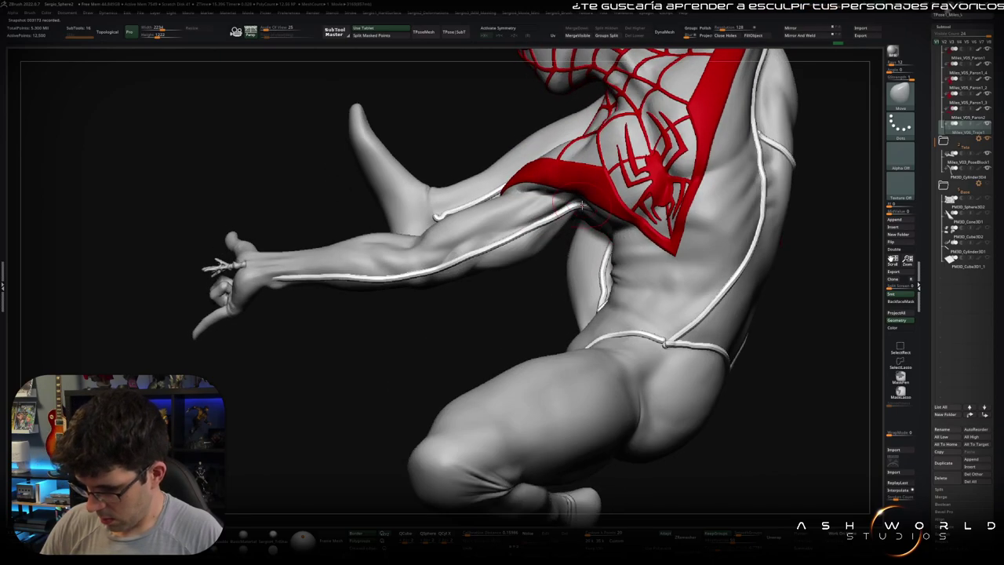
right_click_drag(517, 223, 551, 255)
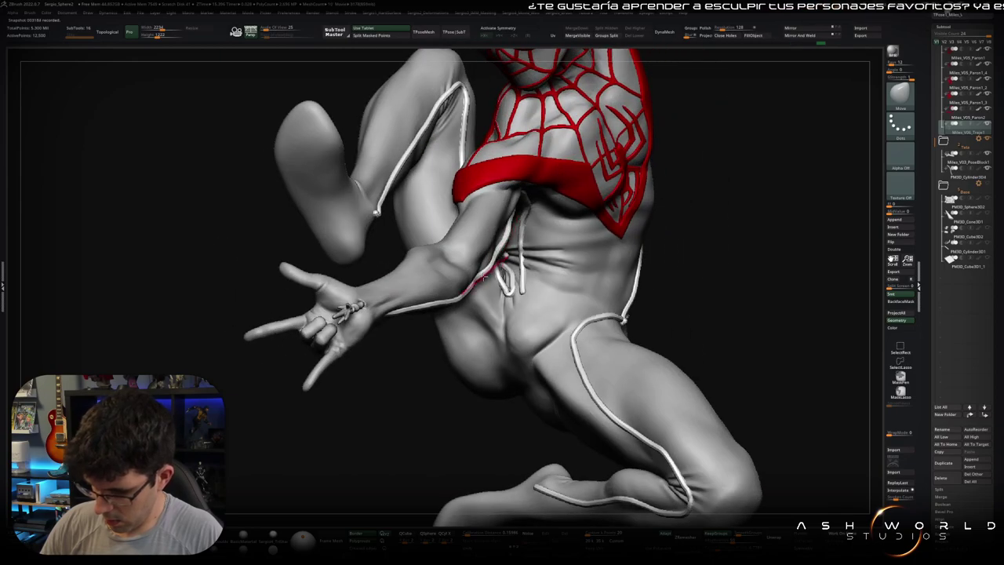
mouse_move(462, 294)
right_mouse_down()
mouse_move(413, 265)
mouse_move(412, 246)
right_mouse_up()
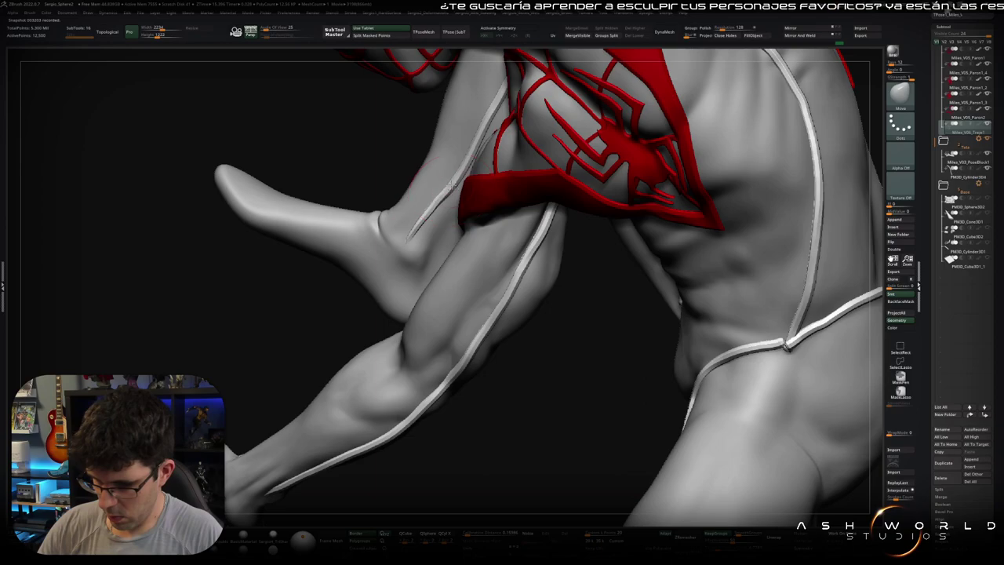
mouse_move(423, 233)
right_mouse_down()
mouse_move(398, 255)
mouse_move(406, 189)
mouse_move(708, 117)
mouse_move(570, 270)
mouse_move(584, 239)
mouse_move(553, 313)
mouse_move(573, 280)
mouse_move(553, 283)
mouse_move(546, 251)
right_mouse_up()
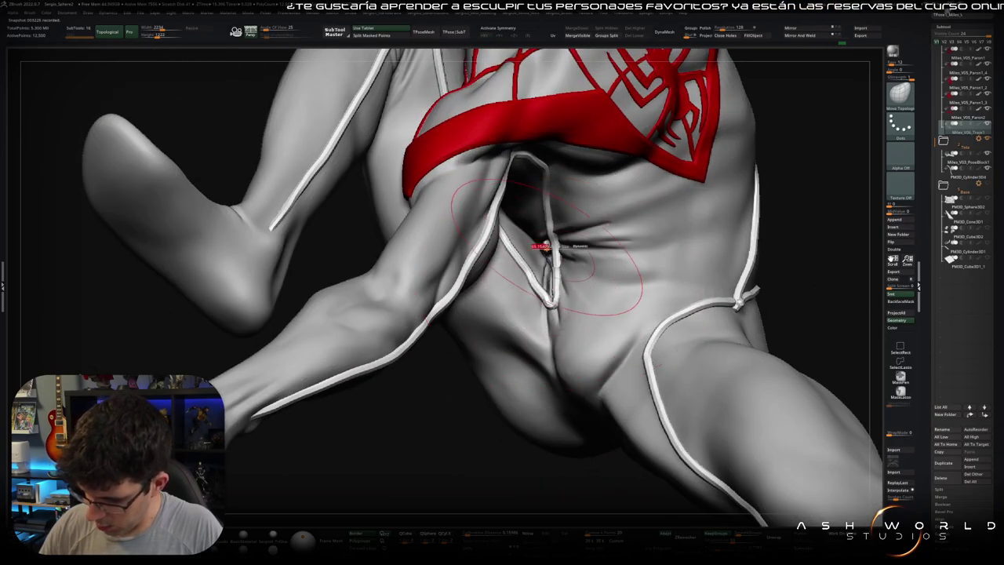
- Pull the seam tube tip into the hip crease, checking it from below and the side
left_click_drag(543, 246, 544, 246)
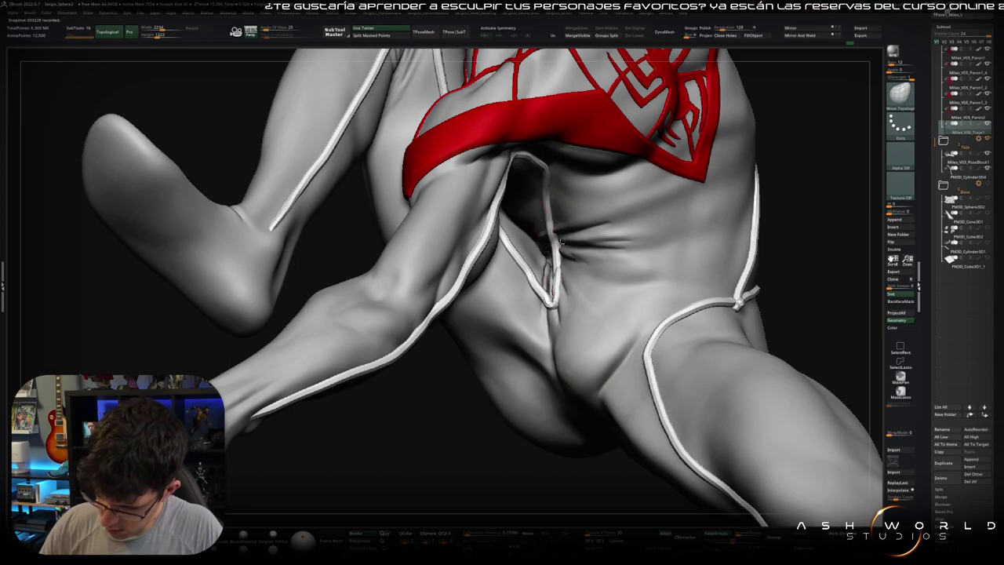
right_click_drag(558, 269, 561, 274)
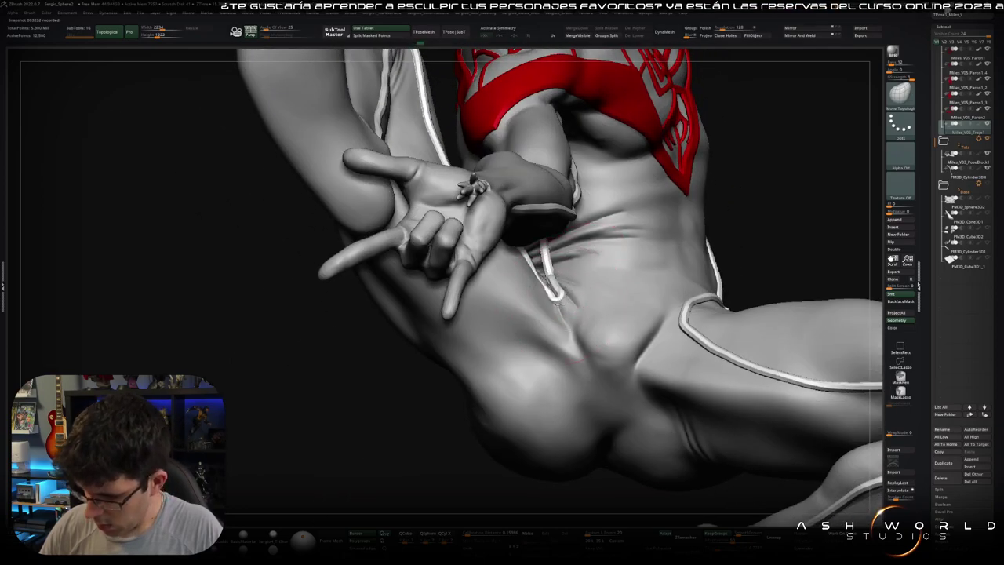
right_click_drag(567, 280, 560, 281)
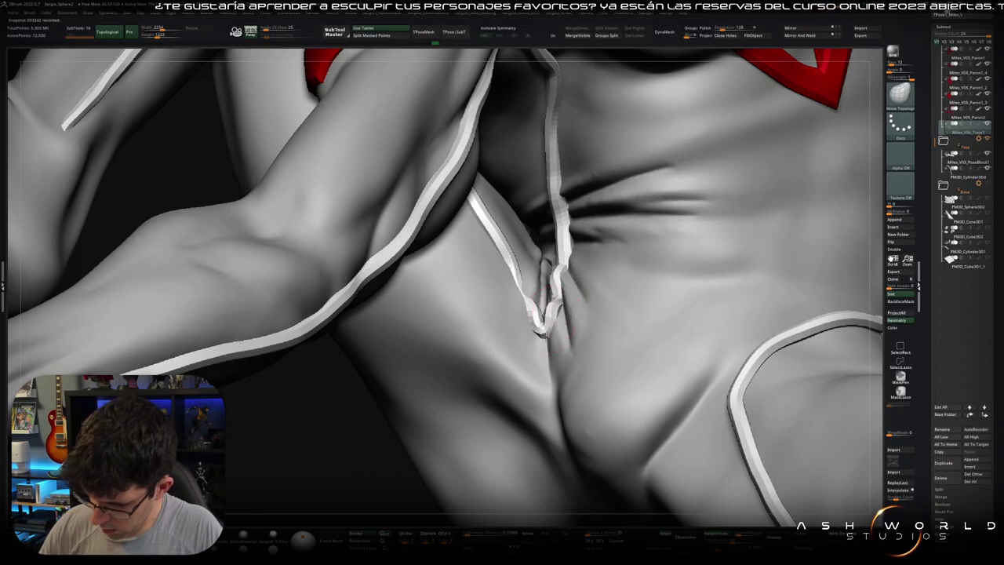
right_click_drag(547, 337, 546, 329)
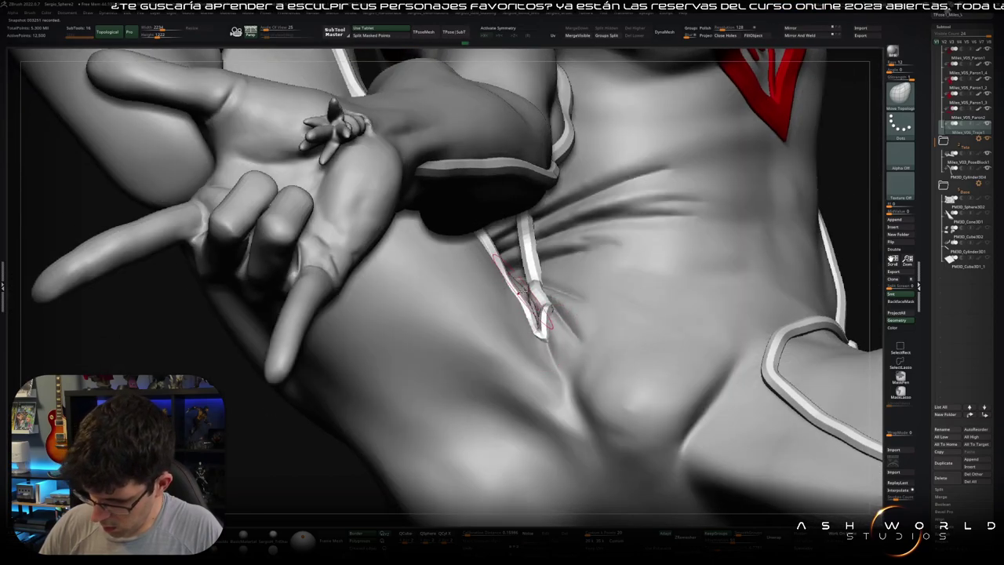
mouse_move(571, 325)
right_mouse_down()
mouse_move(563, 279)
mouse_move(579, 236)
right_mouse_up()
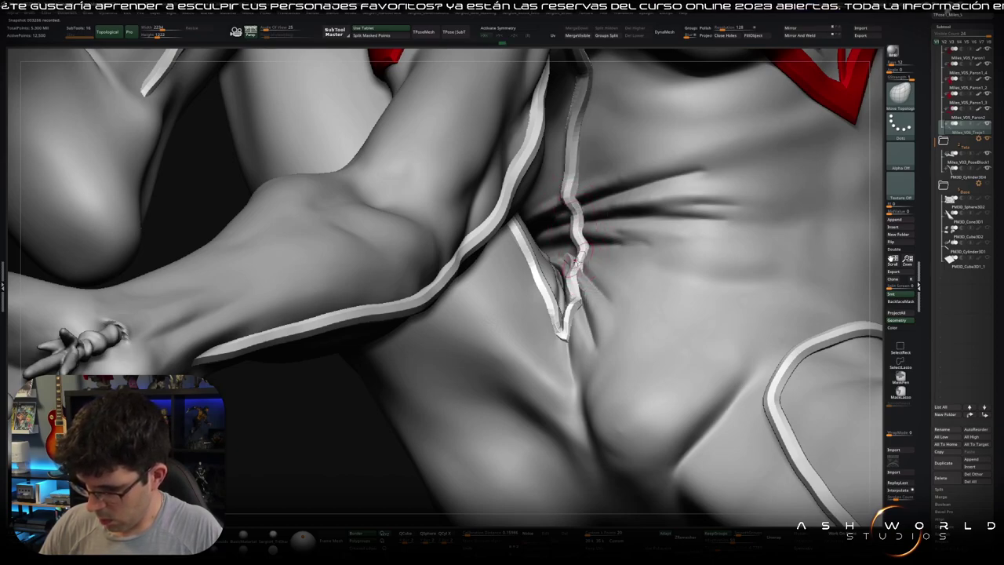
right_click_drag(583, 248, 592, 244)
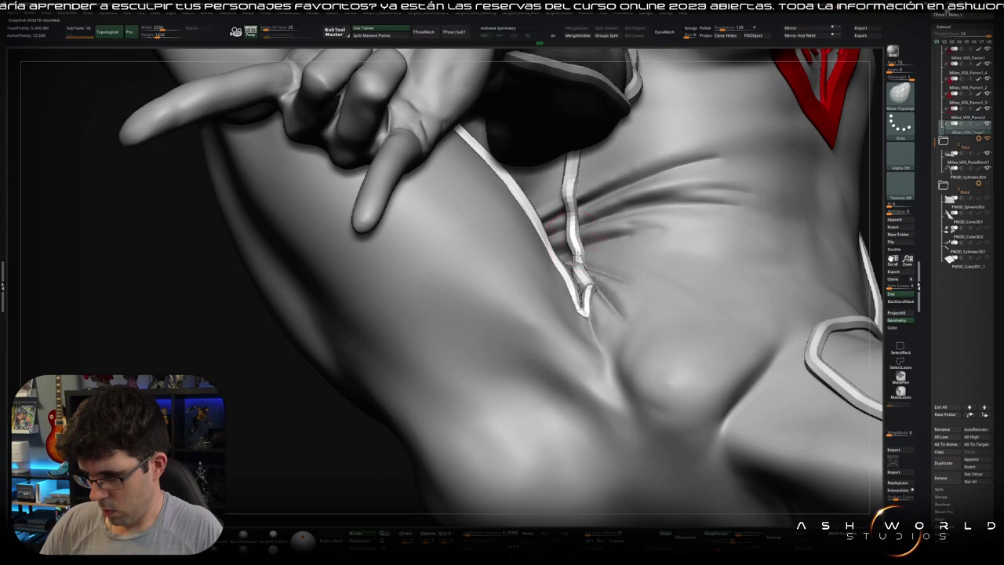
right_click_drag(585, 239, 592, 240)
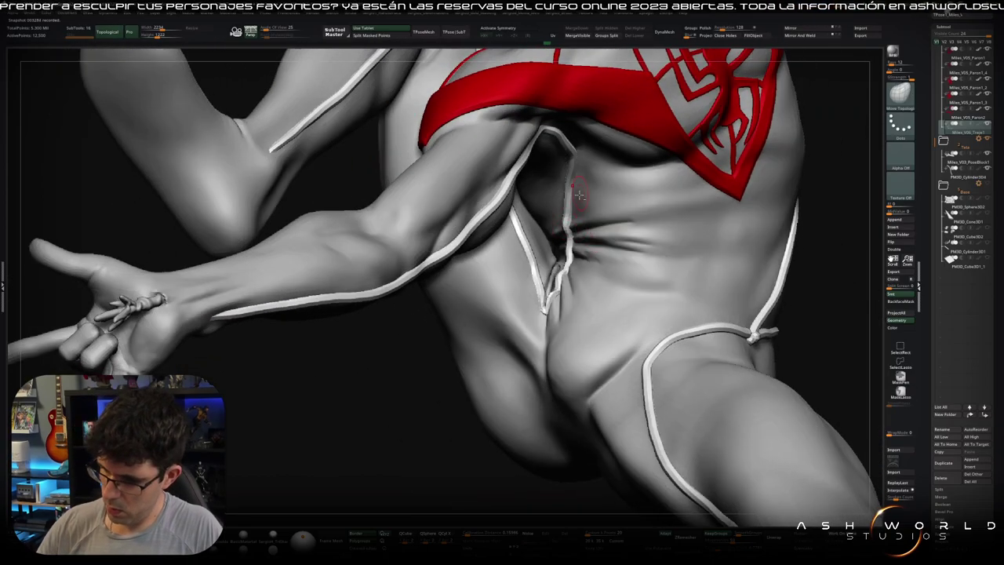
mouse_move(592, 241)
right_mouse_down()
mouse_move(554, 220)
mouse_move(658, 240)
mouse_move(611, 200)
mouse_move(580, 196)
mouse_move(612, 188)
mouse_move(556, 229)
mouse_move(528, 272)
right_mouse_up()
right_click_drag(494, 320, 497, 310)
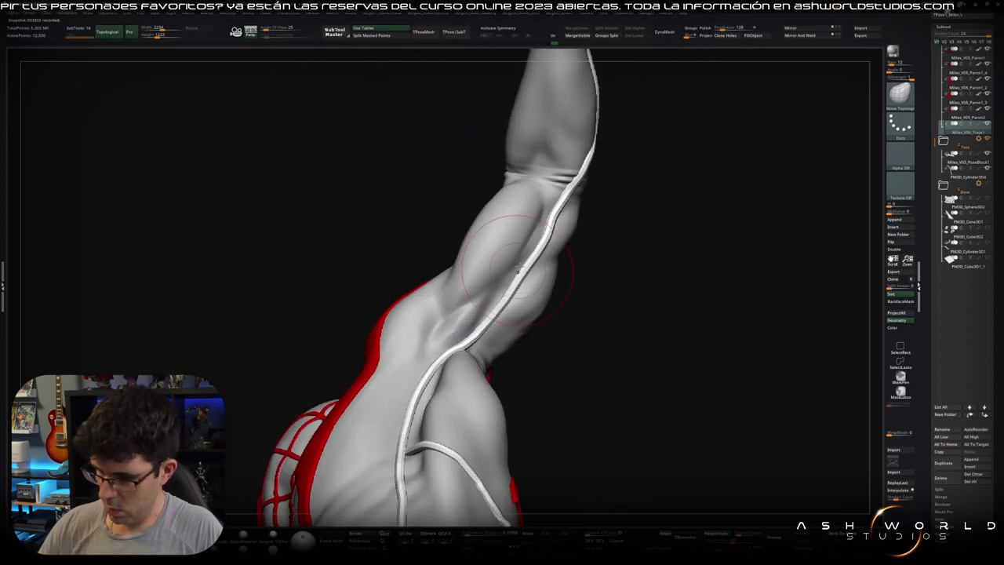
right_click_drag(517, 269, 552, 271)
mouse_move(560, 267)
left_mouse_down()
mouse_move(517, 267)
mouse_move(538, 180)
mouse_move(518, 191)
left_mouse_up()
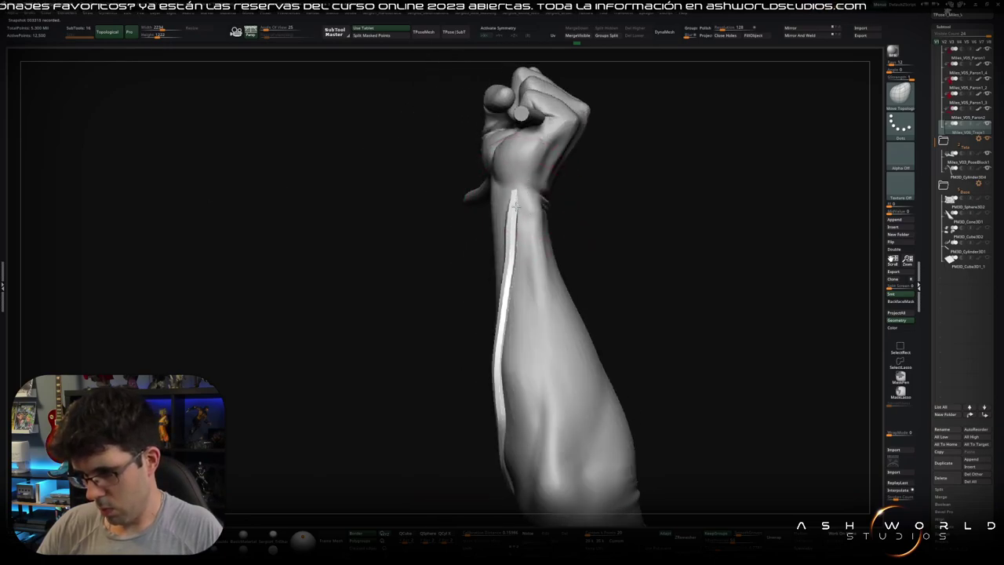
mouse_move(509, 257)
left_mouse_down()
mouse_move(515, 222)
mouse_move(612, 240)
mouse_move(591, 307)
mouse_move(547, 238)
mouse_move(564, 228)
mouse_move(637, 259)
mouse_move(569, 321)
mouse_move(577, 298)
mouse_move(561, 311)
mouse_move(588, 324)
mouse_move(621, 311)
mouse_move(588, 306)
mouse_move(574, 282)
left_mouse_up()
scroll(573, 283, "up", 2)
scroll(575, 287, "up", 2)
scroll(576, 292, "up", 2)
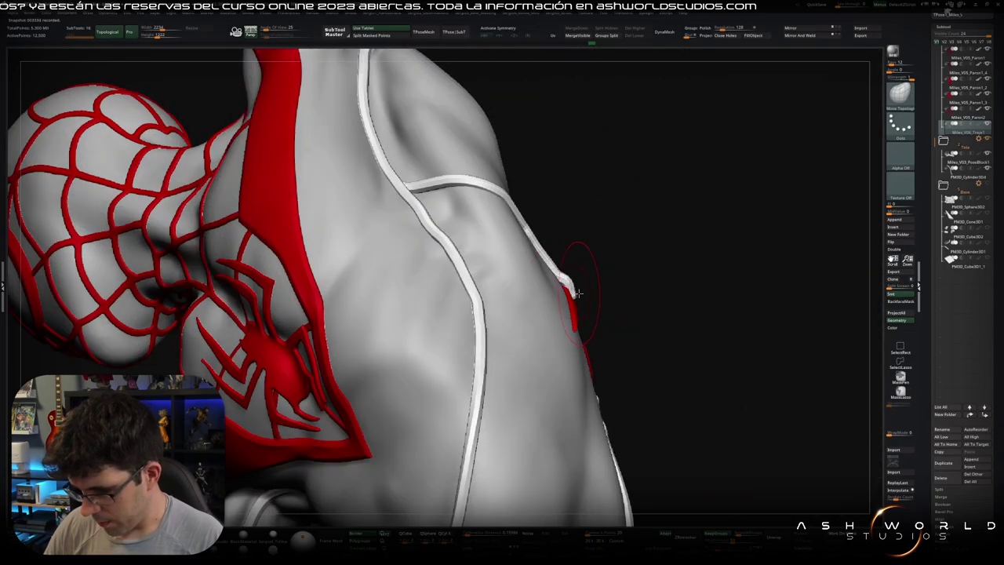
left_click_drag(571, 329, 587, 330)
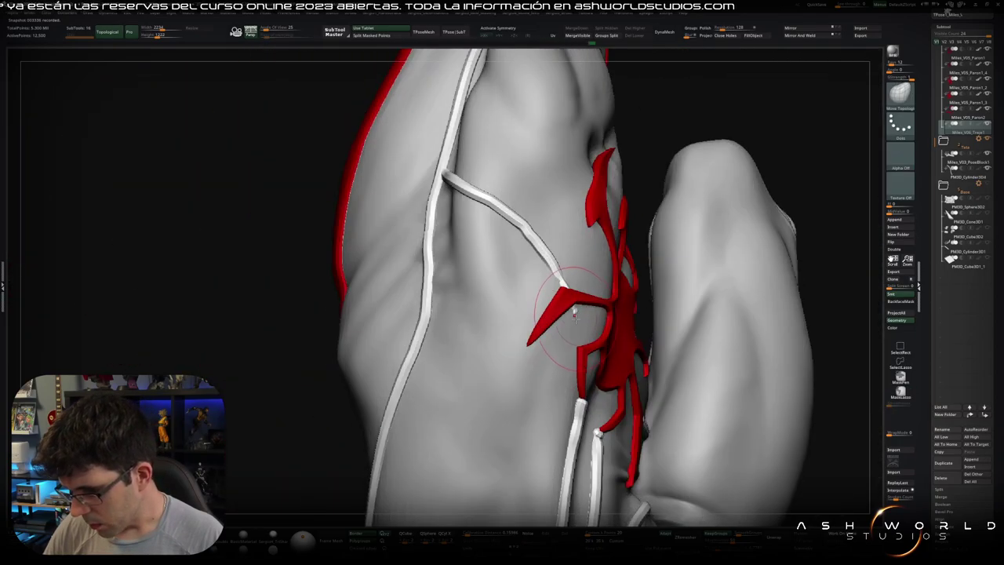
mouse_move(573, 285)
left_mouse_down()
mouse_move(568, 276)
mouse_move(571, 295)
left_mouse_up()
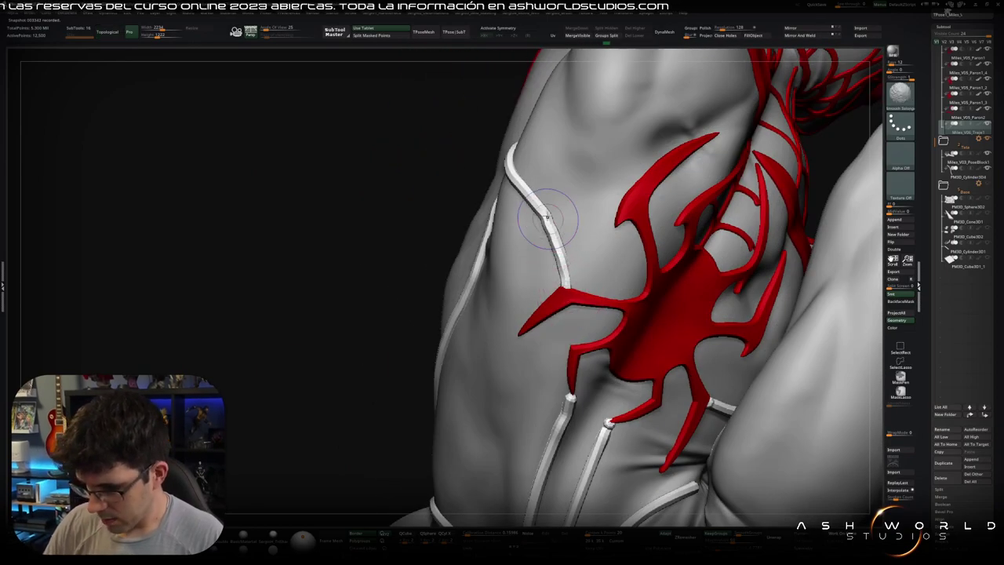
- Smooth the seam tube beside the spider emblem with the Smooth brush
key("b")
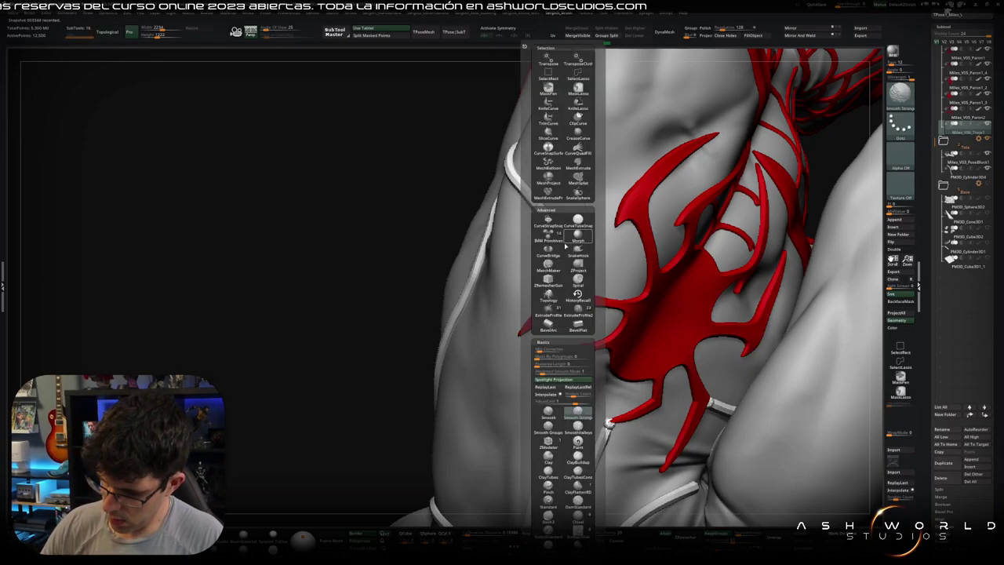
key("s")
key("m")
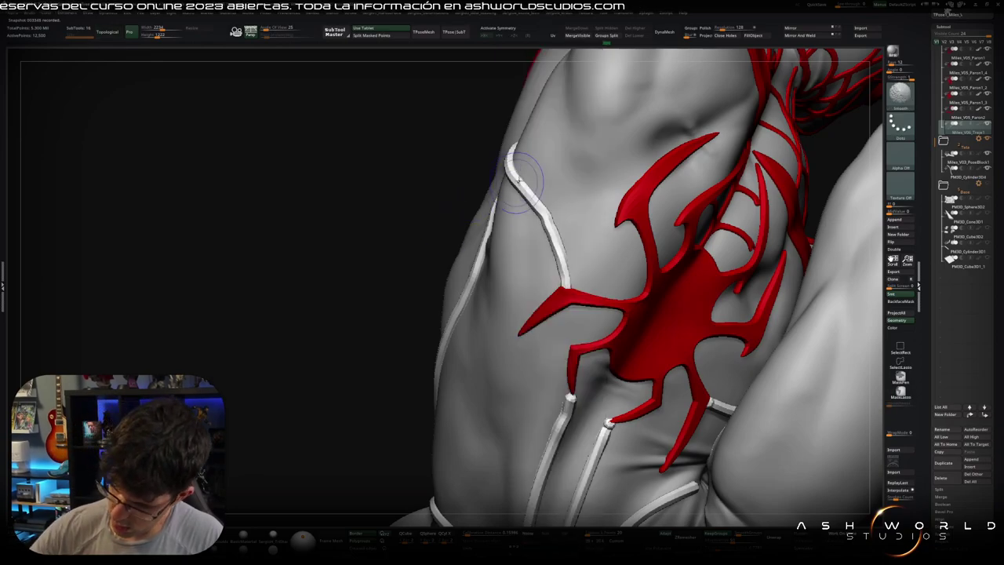
left_click_drag(570, 277, 511, 157)
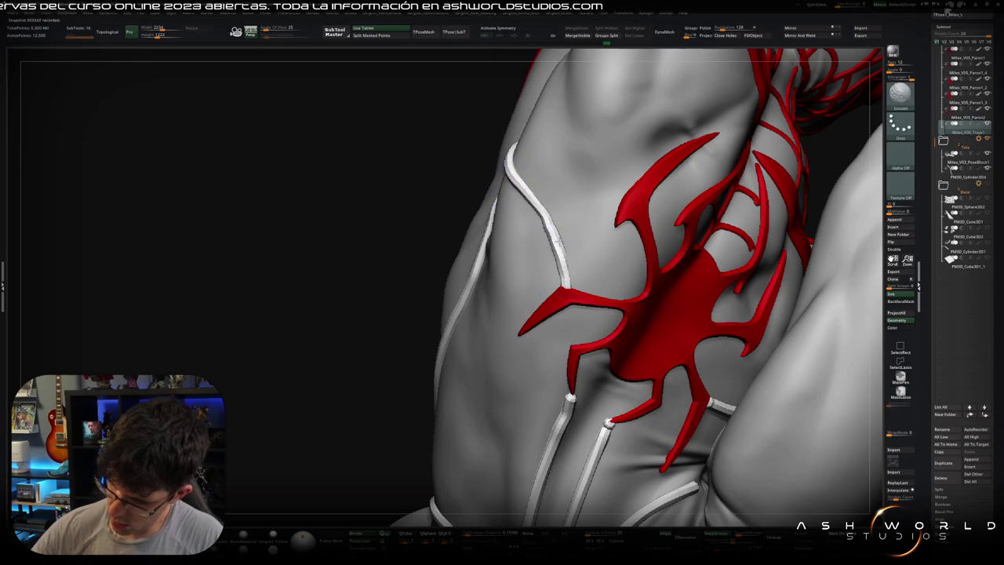
right_click_drag(571, 225, 594, 254)
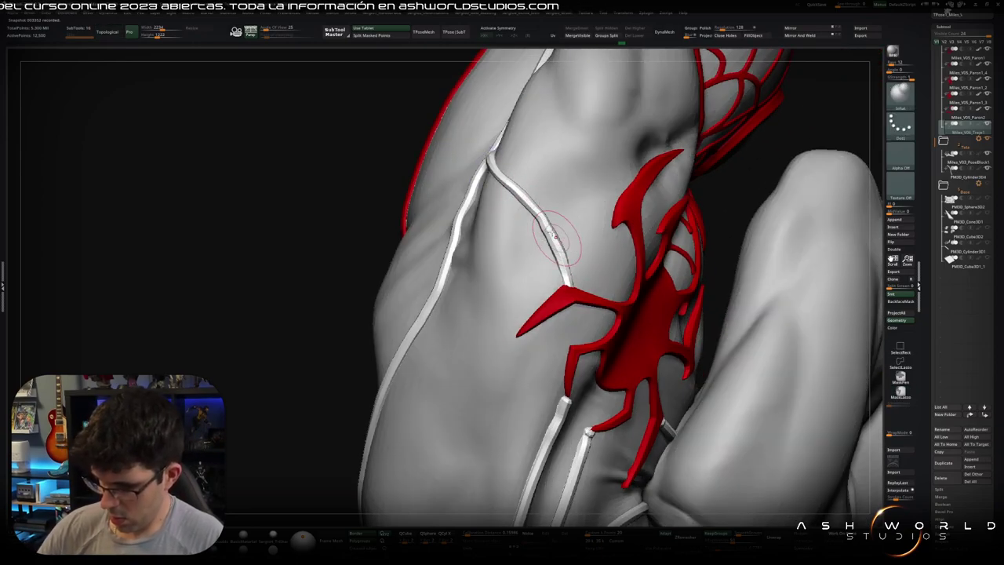
right_click_drag(585, 263, 528, 276)
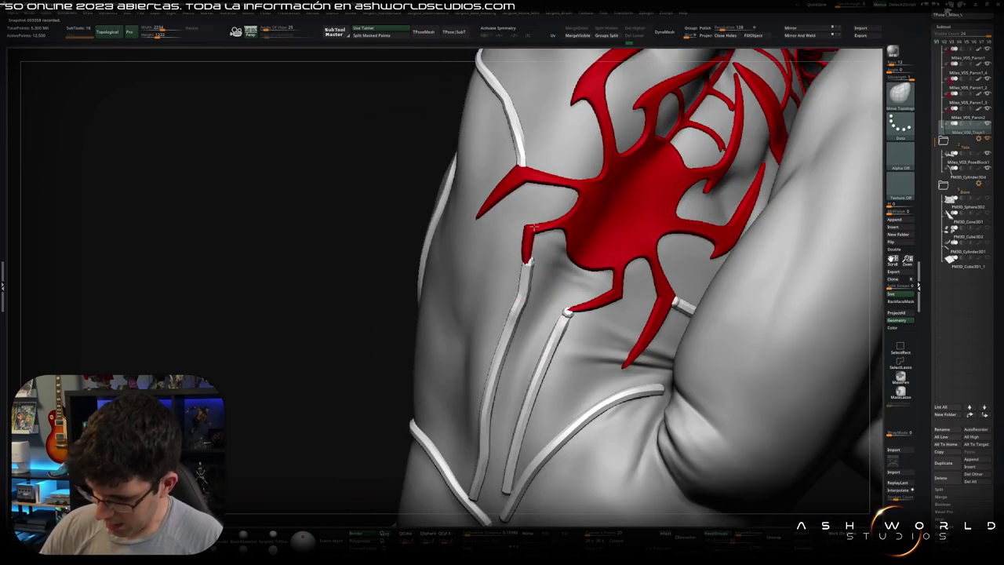
right_click_drag(533, 232, 518, 287)
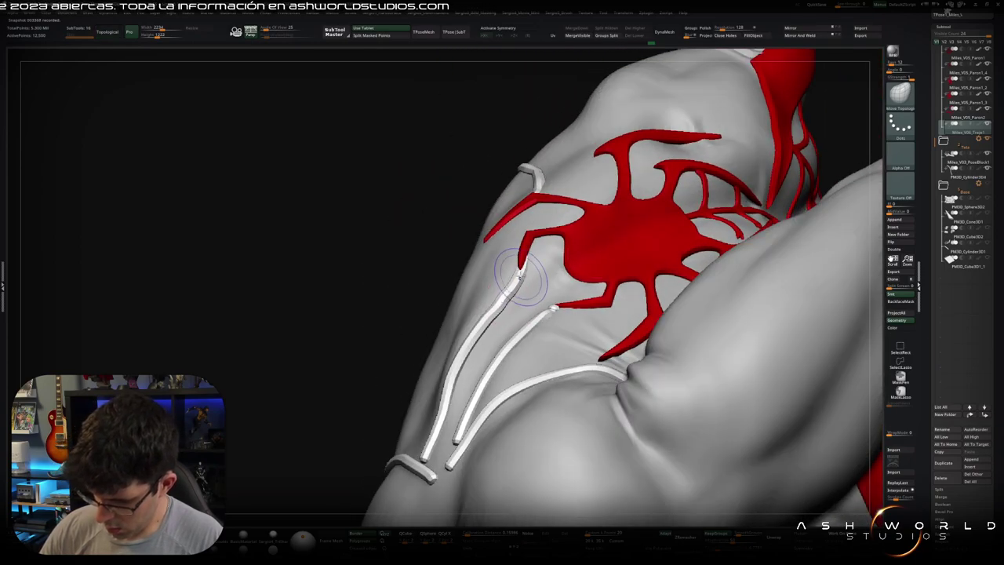
- Nudge the tube tip toward the emblem, then lower Move Topological's Z Intensity
left_click_drag(519, 278, 527, 271)
key("b")
key("s")
key("m")
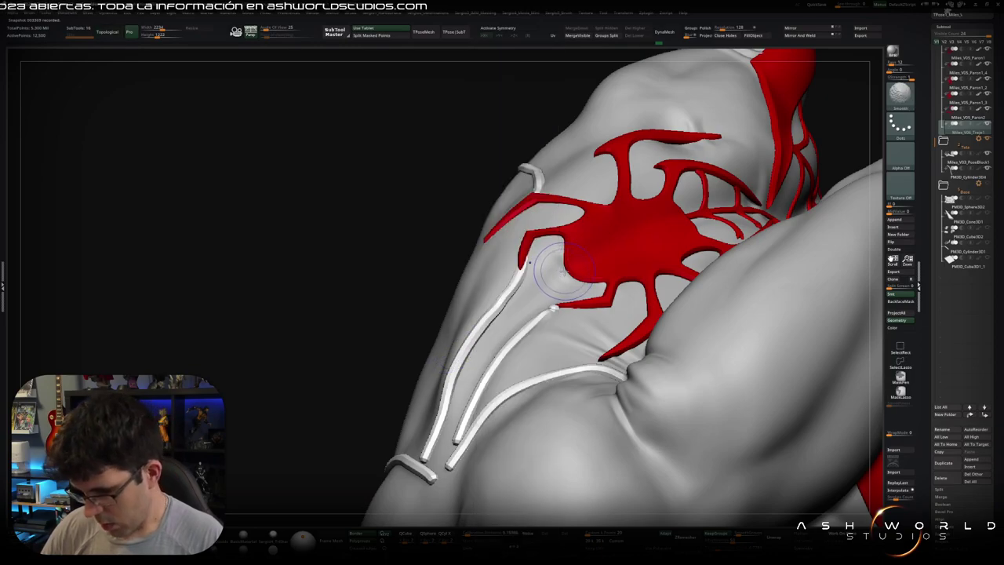
key("b")
key("m")
key("t")
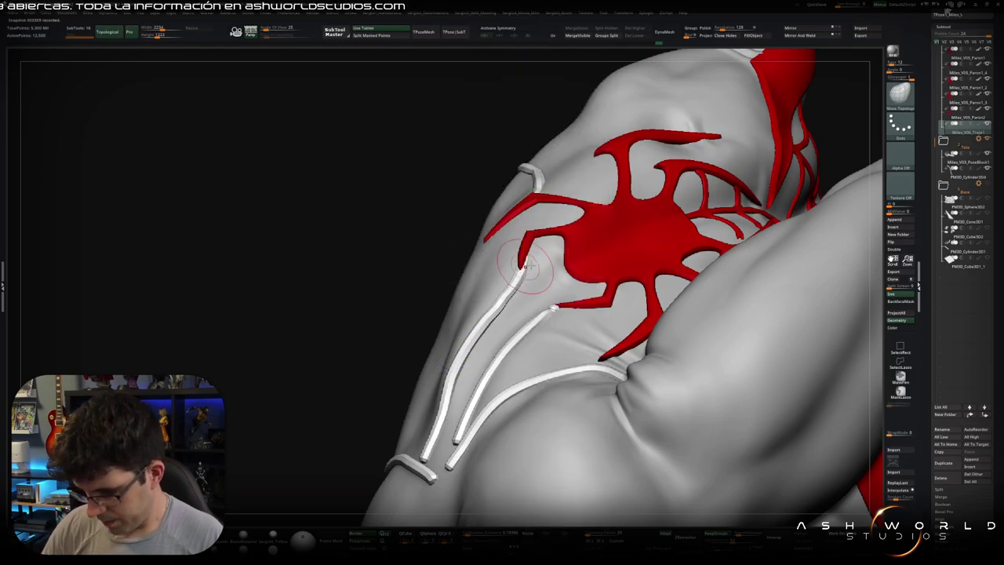
key("space")
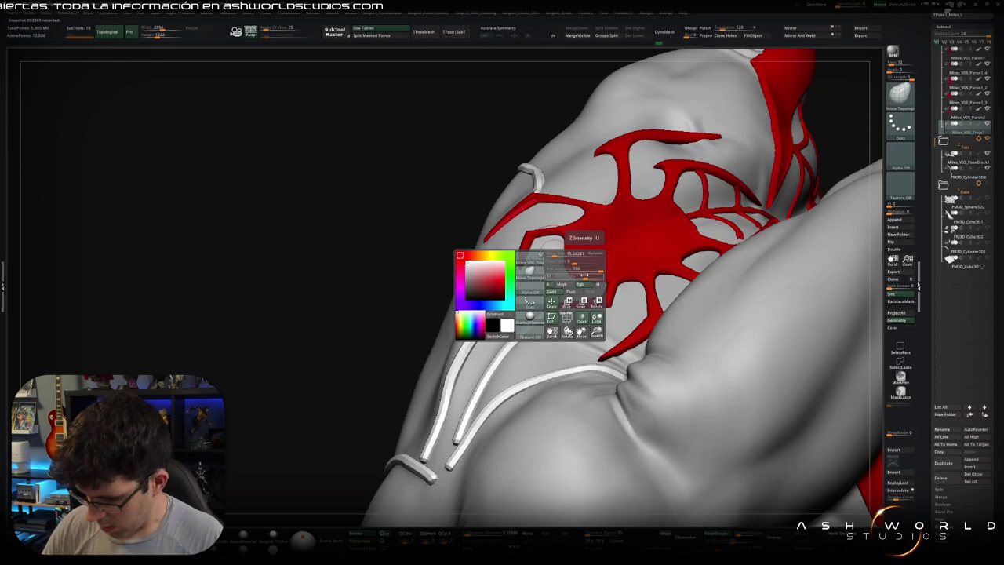
left_click_drag(553, 276, 566, 276)
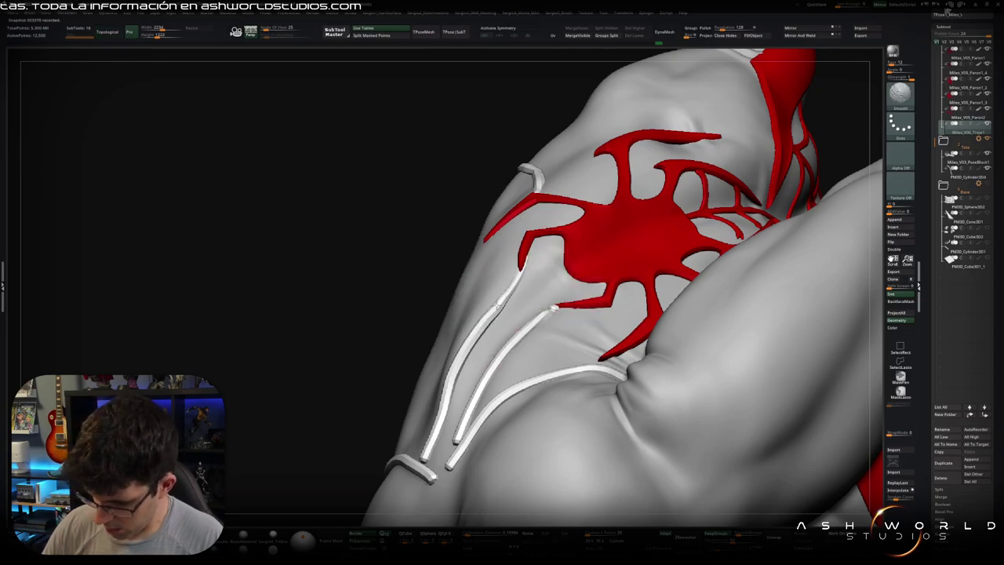
- Pull the lower seam tube end into place under the emblem with Move Topological
mouse_move(464, 346)
right_mouse_down()
mouse_move(476, 239)
mouse_move(449, 396)
right_mouse_up()
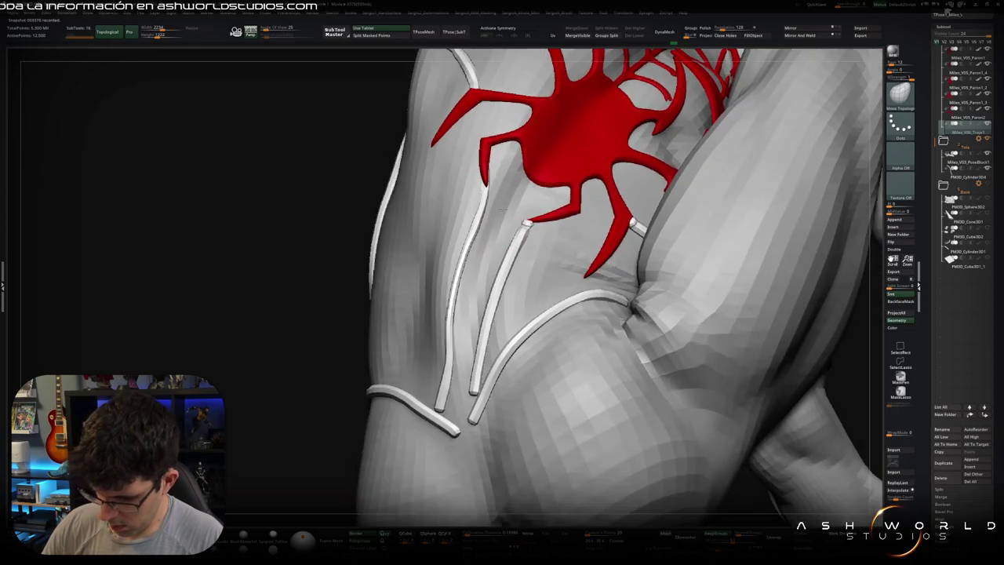
key("b")
key("m")
key("t")
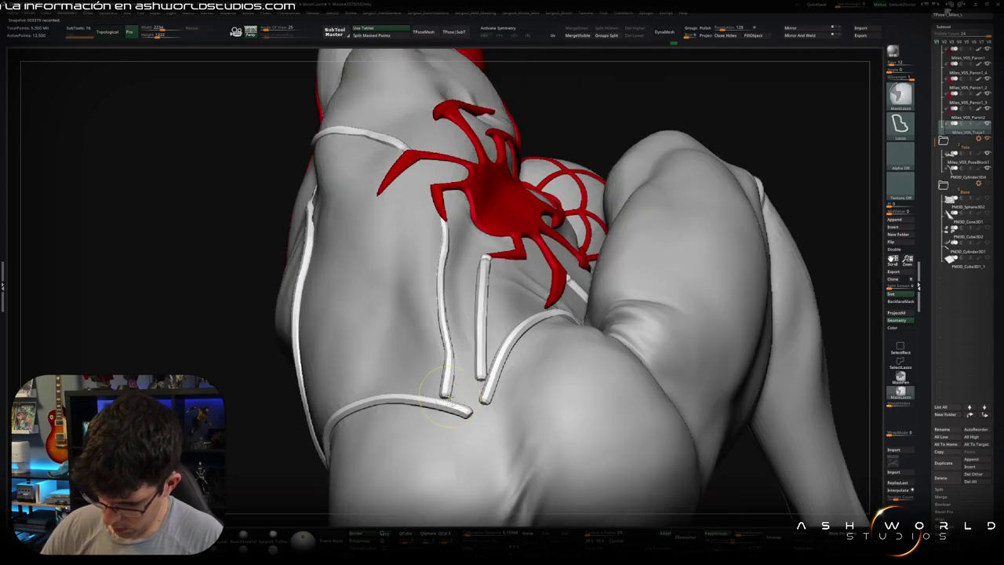
key("space")
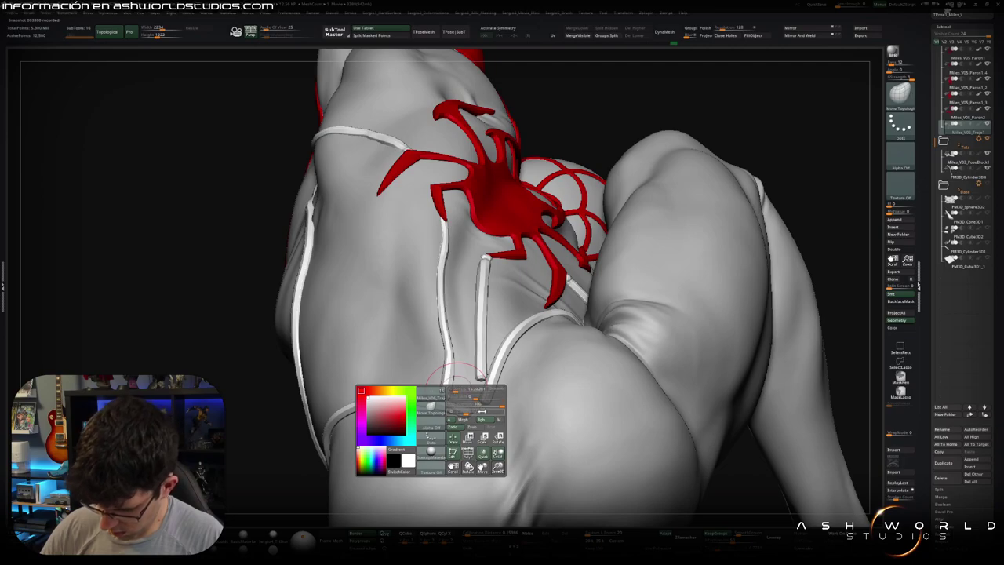
left_click_drag(461, 372, 469, 408)
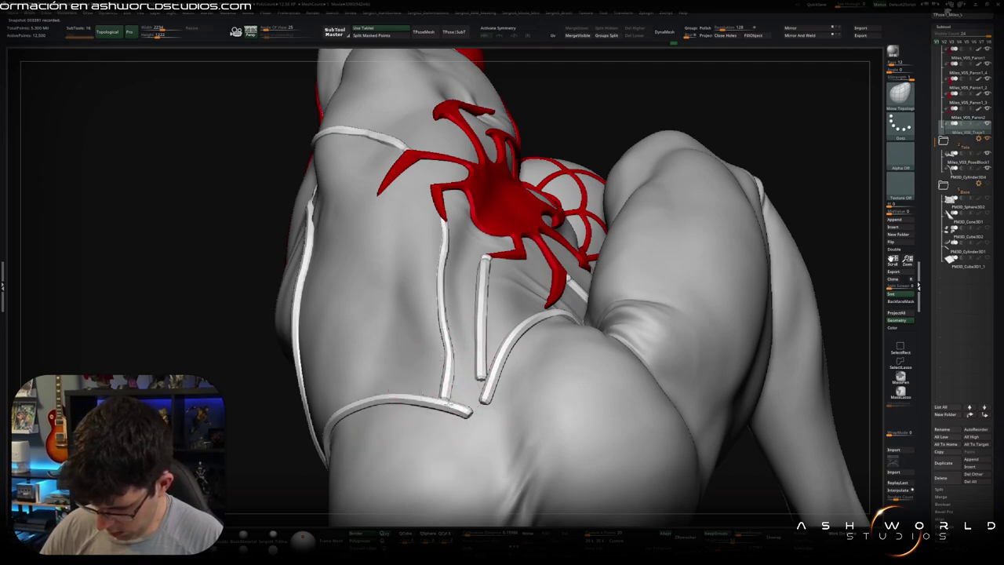
key("space")
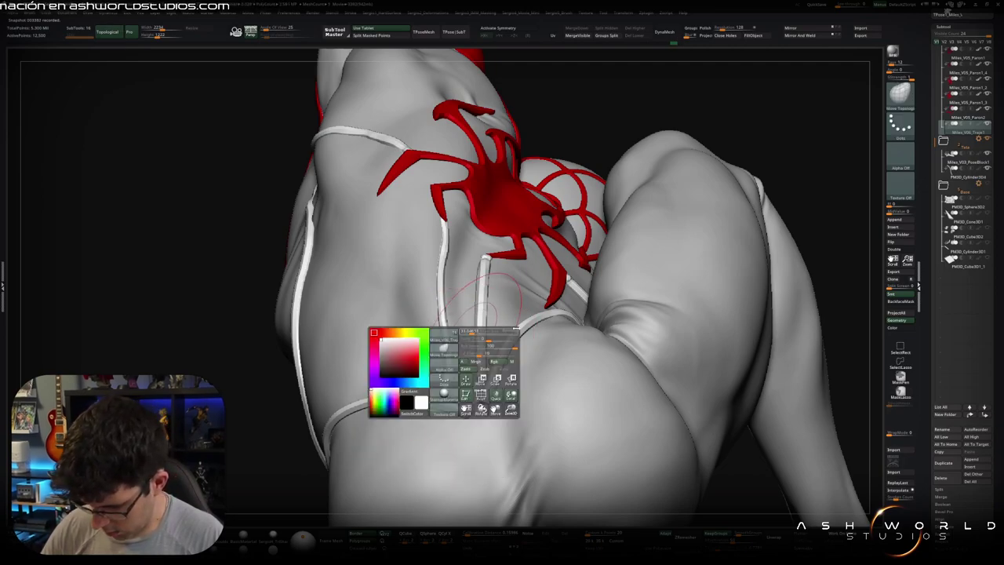
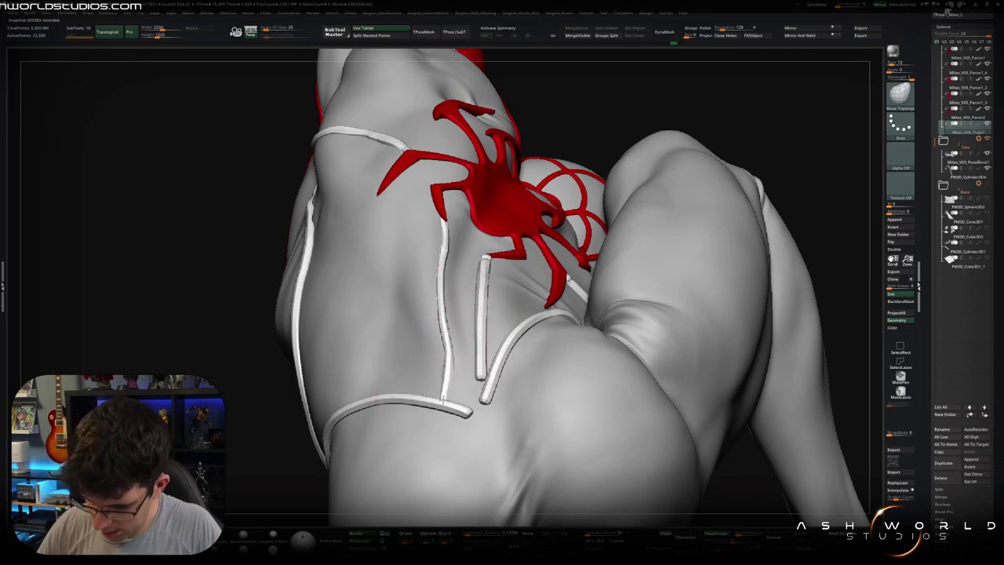
- Orbit to the back and smooth the white strap below the red spider emblem
mouse_move(448, 381)
right_mouse_down()
mouse_move(448, 393)
mouse_move(459, 354)
right_mouse_up()
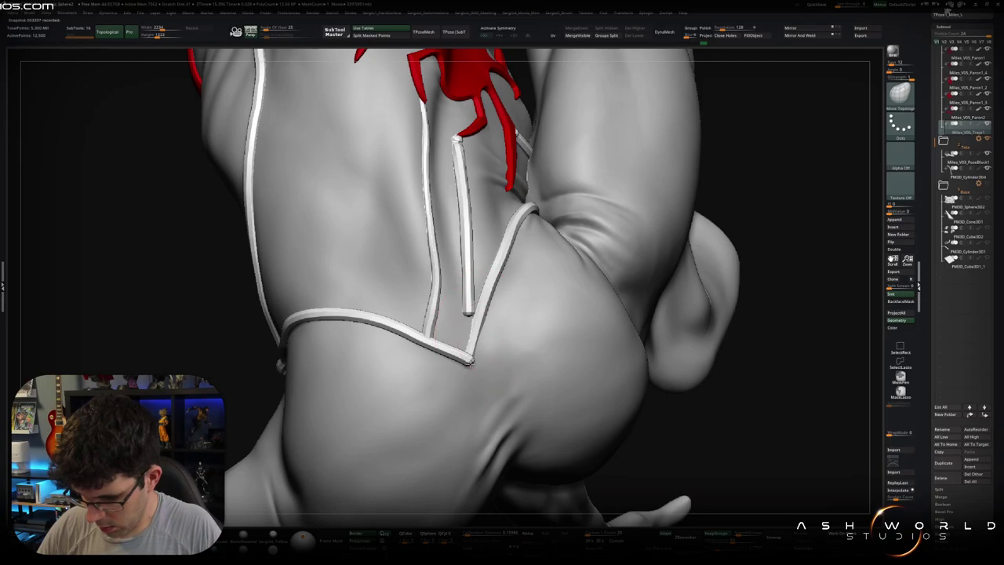
mouse_move(483, 346)
right_mouse_down()
mouse_move(469, 367)
mouse_move(450, 340)
right_mouse_up()
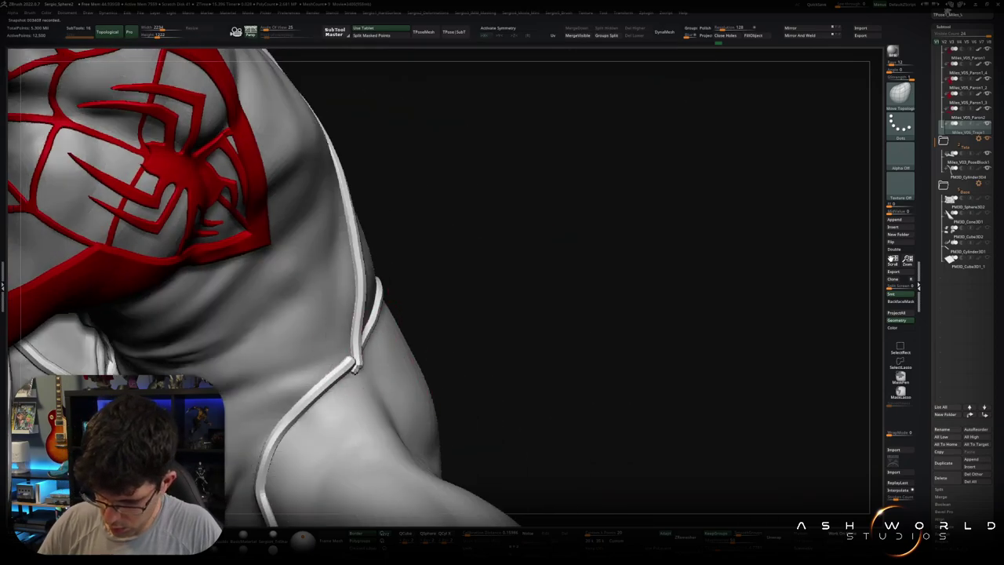
mouse_move(375, 344)
right_mouse_down()
mouse_move(345, 359)
mouse_move(369, 359)
mouse_move(345, 363)
mouse_move(538, 280)
mouse_move(430, 345)
right_mouse_up()
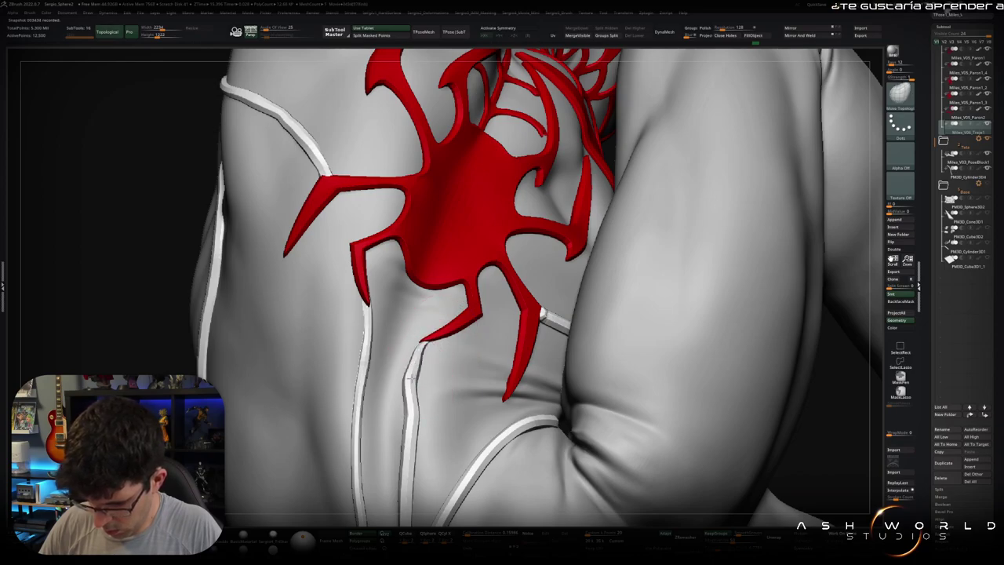
left_click_drag(407, 416, 413, 382, "shift")
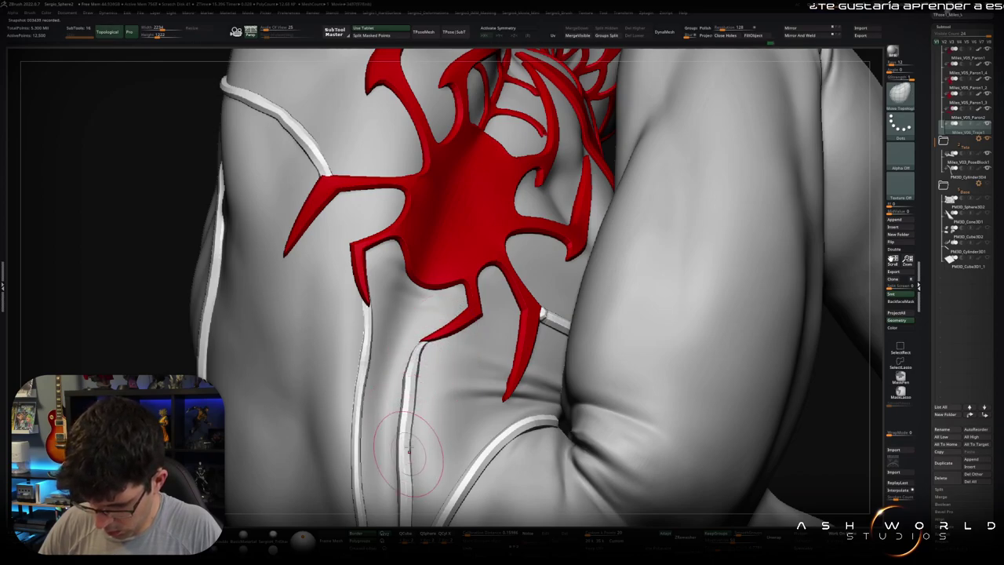
right_click(436, 387)
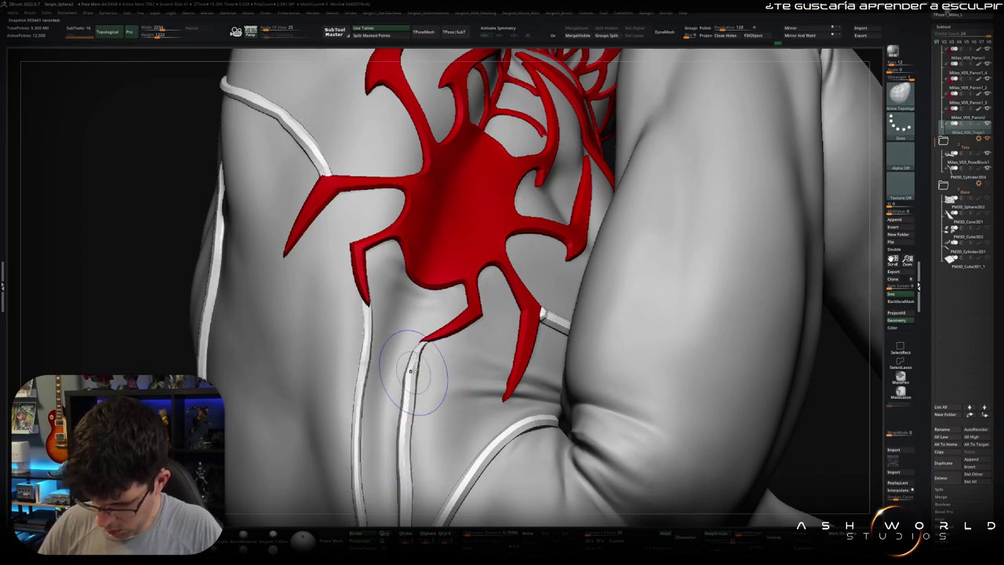
- Soften the left edge of the vertical piping strap with the Smooth brush
right_click_drag(427, 381, 444, 322, "ctrl")
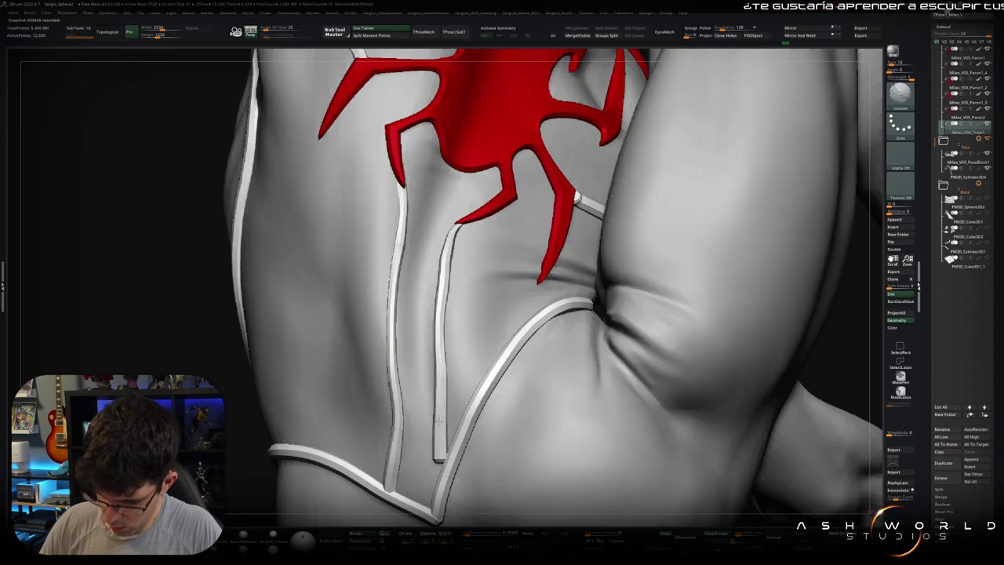
right_click_drag(436, 421, 476, 363)
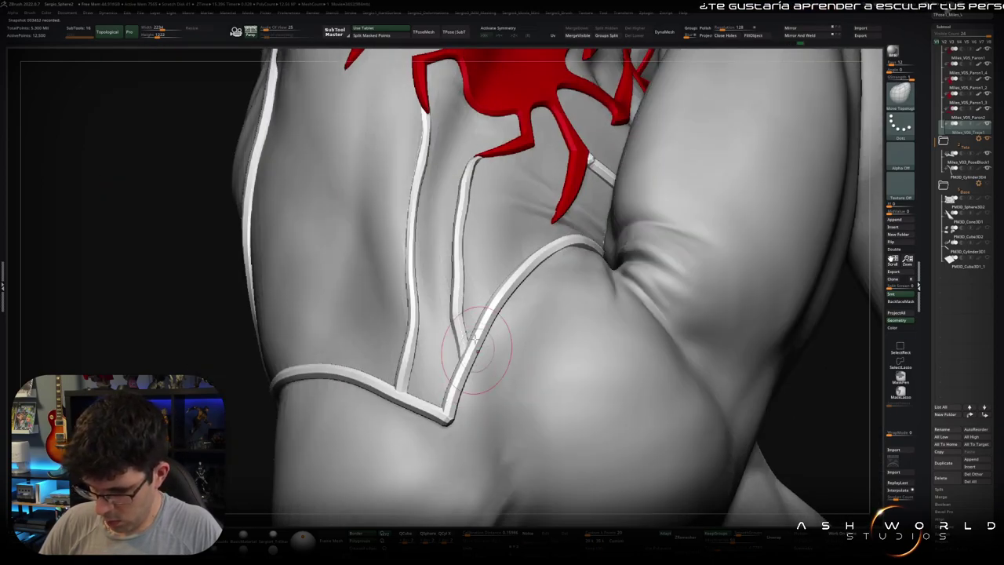
key("shift")
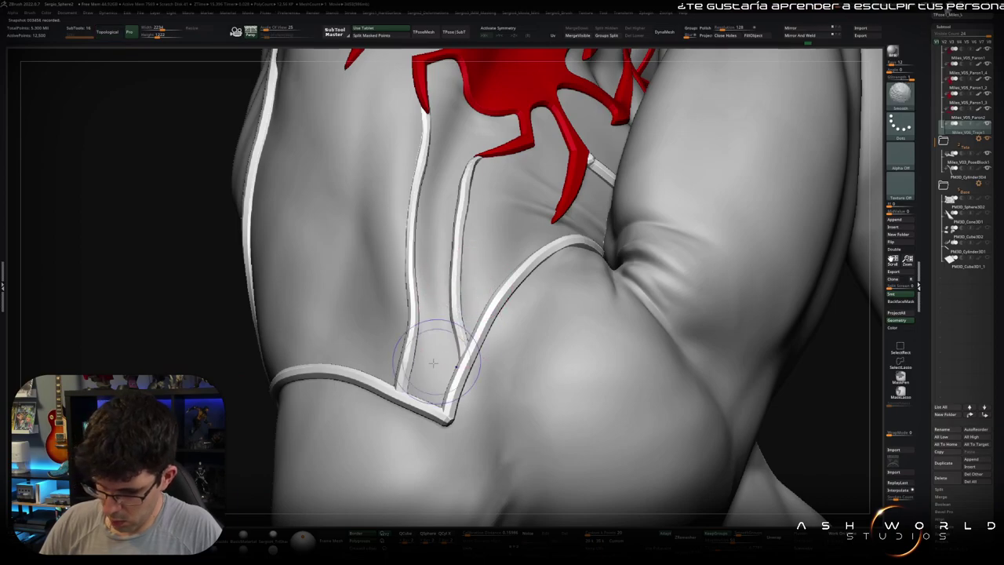
mouse_move(433, 362)
left_mouse_down("shift")
mouse_move(406, 365)
mouse_move(415, 298)
left_mouse_up("shift")
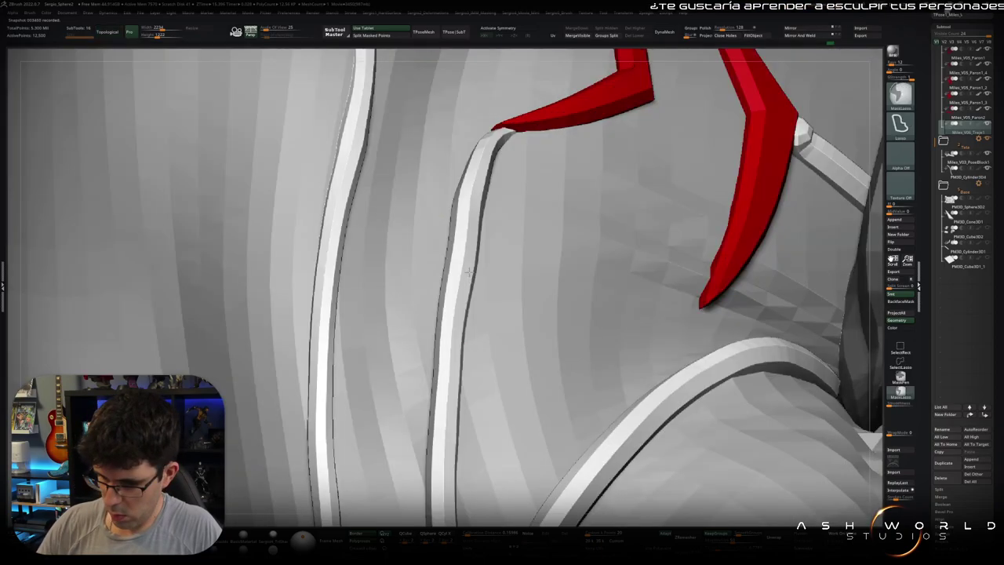
mouse_move(406, 249)
left_mouse_down("alt")
mouse_move(518, 288)
mouse_move(509, 344)
mouse_move(524, 302)
mouse_move(542, 388)
left_mouse_up("alt")
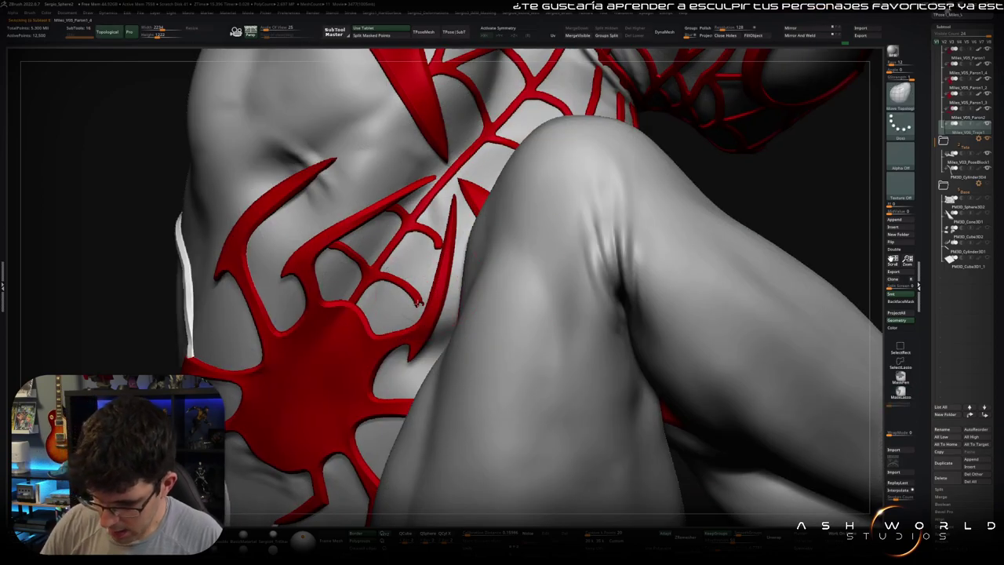
- Switch to another subtool and zoom in on the raised fist and forearm web line
right_click_drag(418, 304, 414, 301)
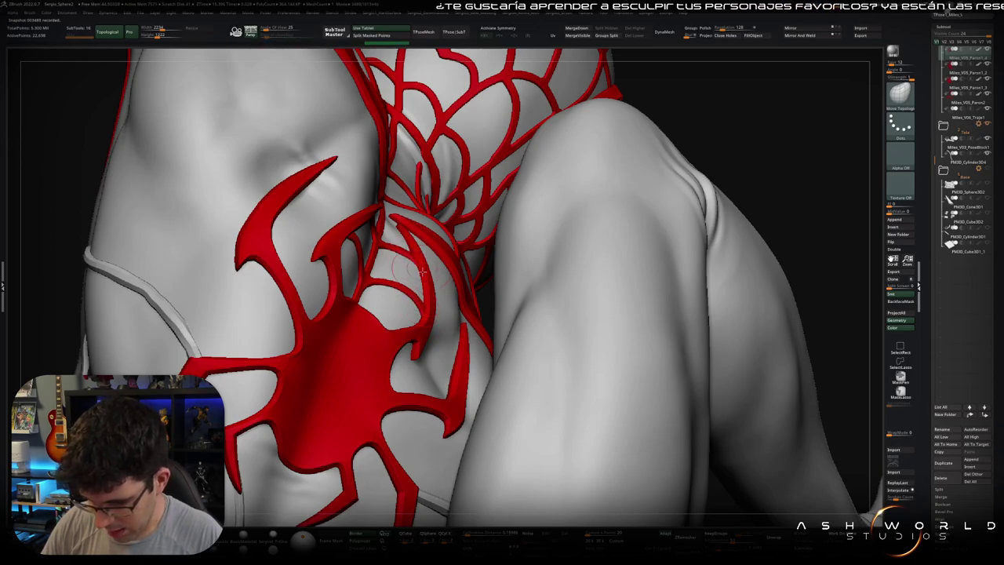
mouse_move(422, 272)
right_mouse_down()
mouse_move(402, 293)
mouse_move(388, 213)
mouse_move(371, 244)
right_mouse_up()
left_click(371, 243, "alt")
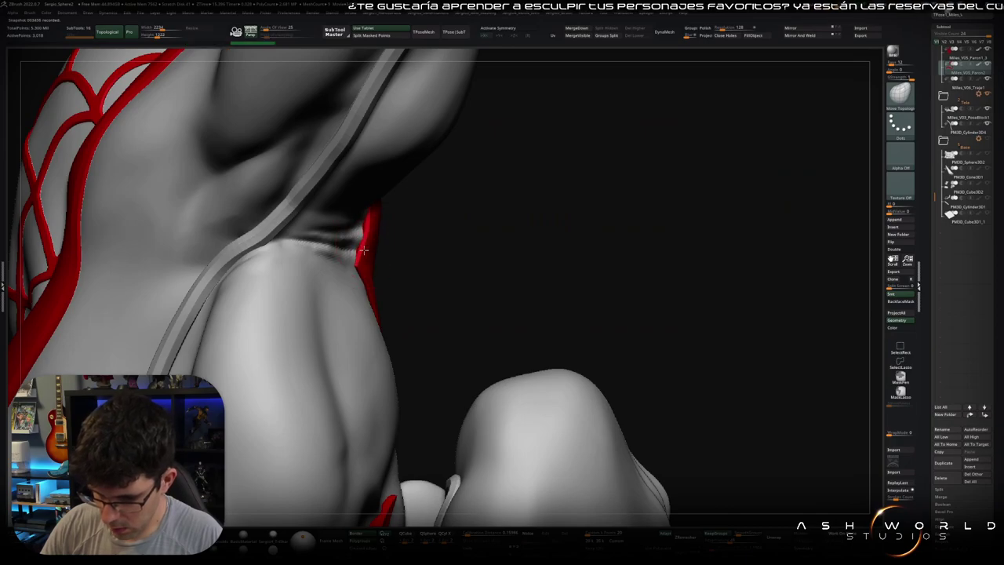
mouse_move(370, 265)
right_mouse_down()
mouse_move(569, 227)
mouse_move(560, 217)
mouse_move(579, 253)
mouse_move(506, 245)
right_mouse_up()
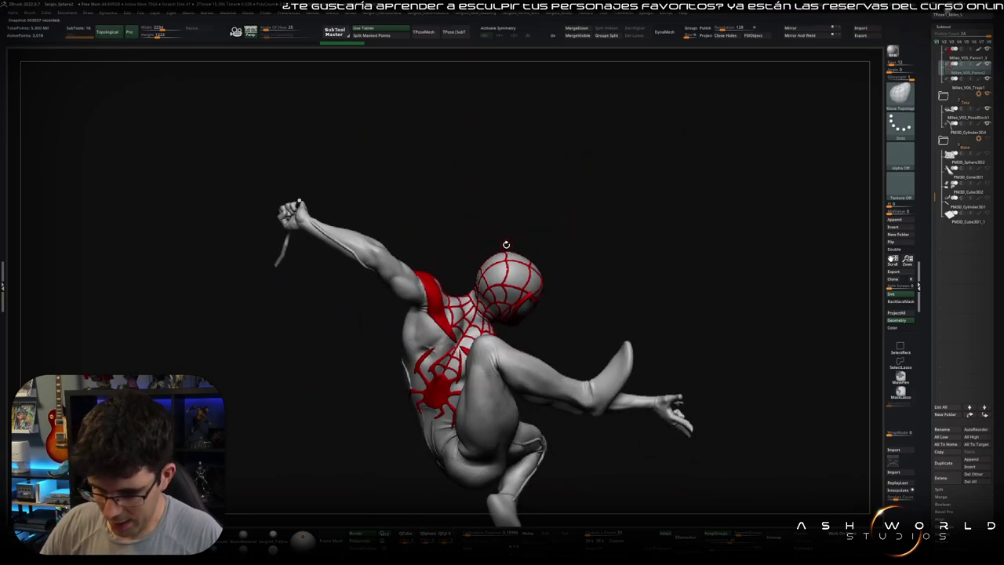
mouse_move(365, 247)
right_mouse_down()
mouse_move(355, 300)
mouse_move(313, 219)
right_mouse_up()
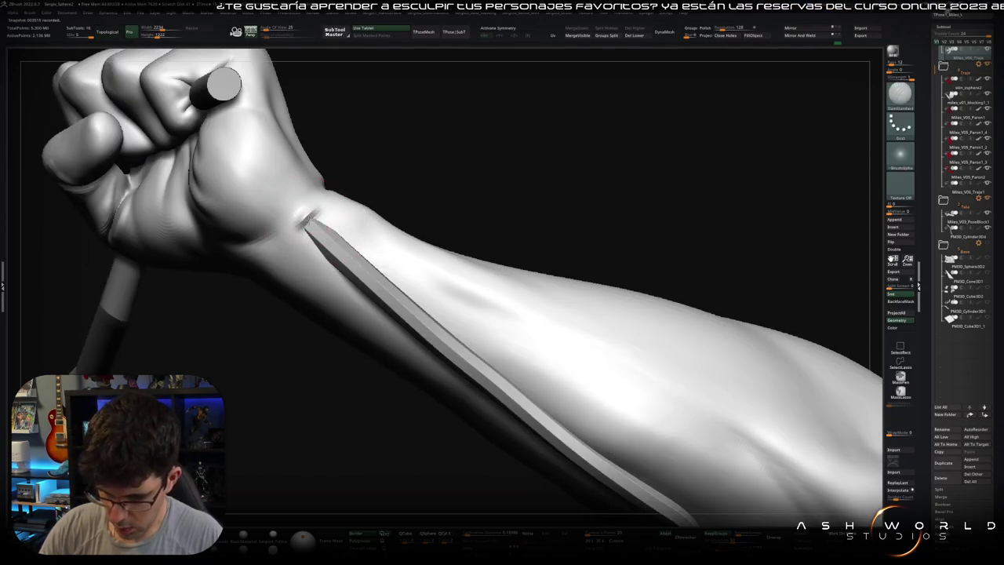
- Hide and restore the web line, raise the arm's subdivision level, then view the whole crouching figure
left_click(326, 246, "ctrl+shift")
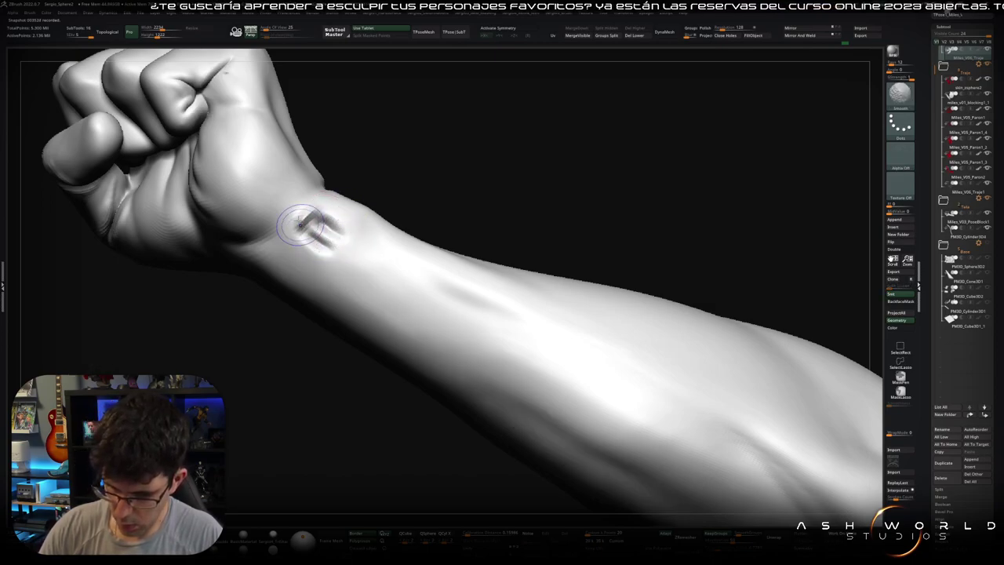
key("ctrl+z")
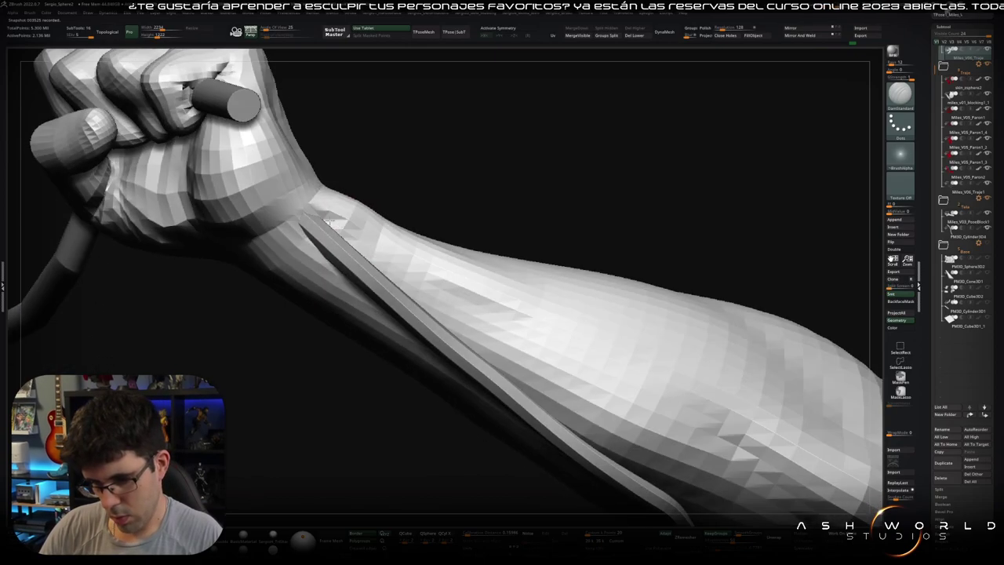
left_click(313, 220, "ctrl+shift")
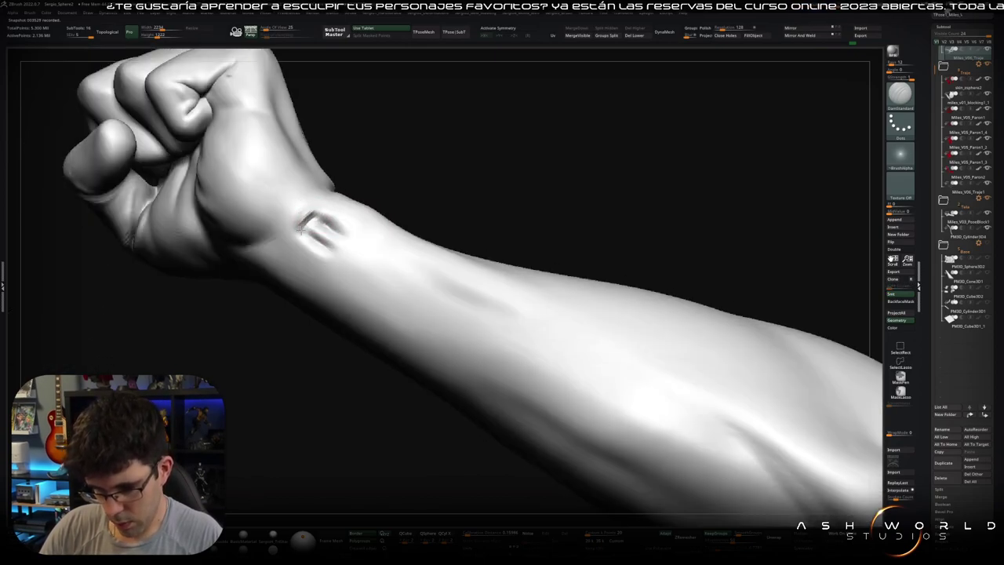
key("ctrl+z")
left_click_drag(347, 226, 436, 203)
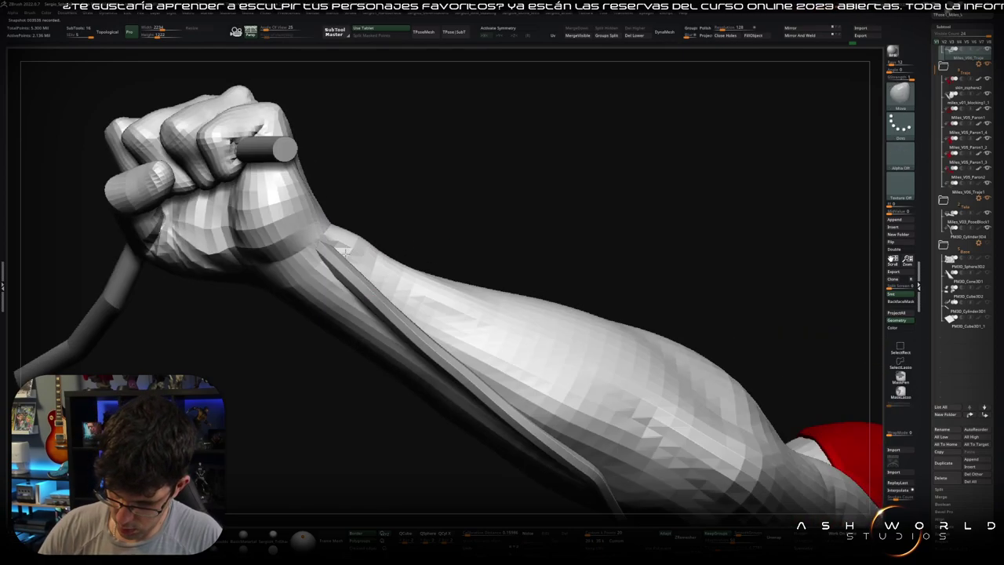
key("d")
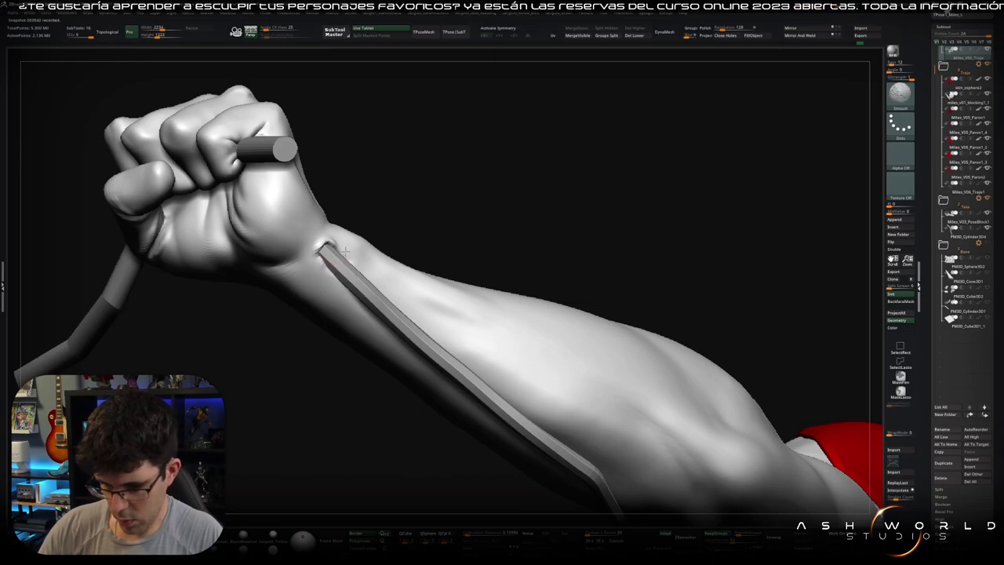
mouse_move(318, 247)
left_mouse_down()
mouse_move(503, 308)
mouse_move(525, 278)
left_mouse_up()
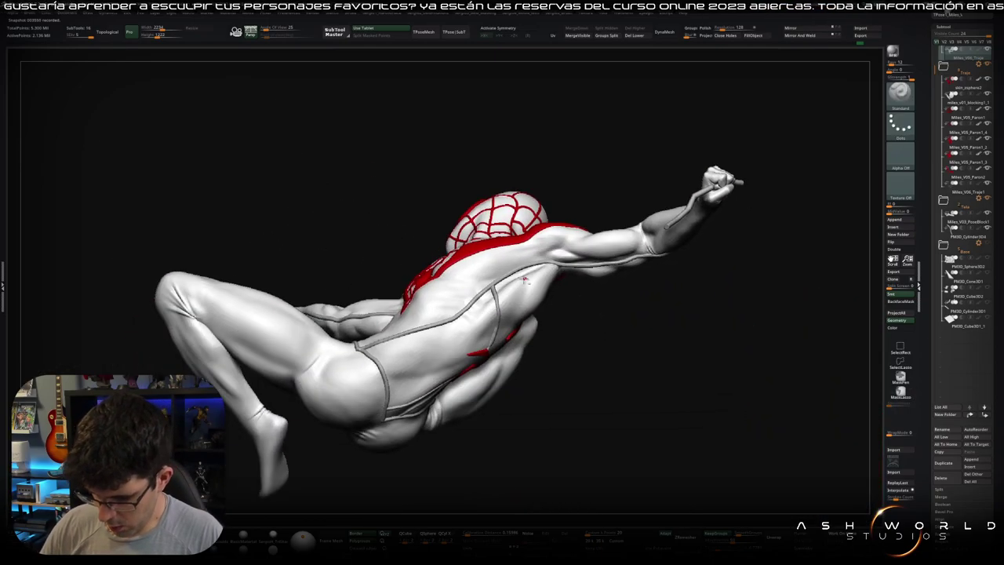
mouse_move(453, 343)
left_mouse_down()
mouse_move(572, 330)
mouse_move(500, 356)
mouse_move(477, 341)
left_mouse_up()
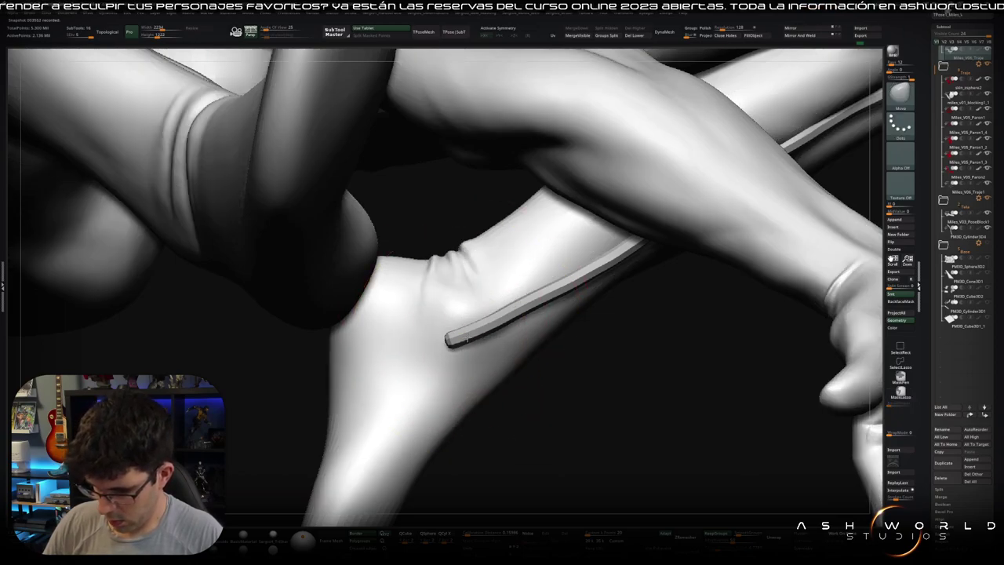
- Select the cable strip and reshape its kink near the hand into a smooth curve
left_click(452, 343, "alt")
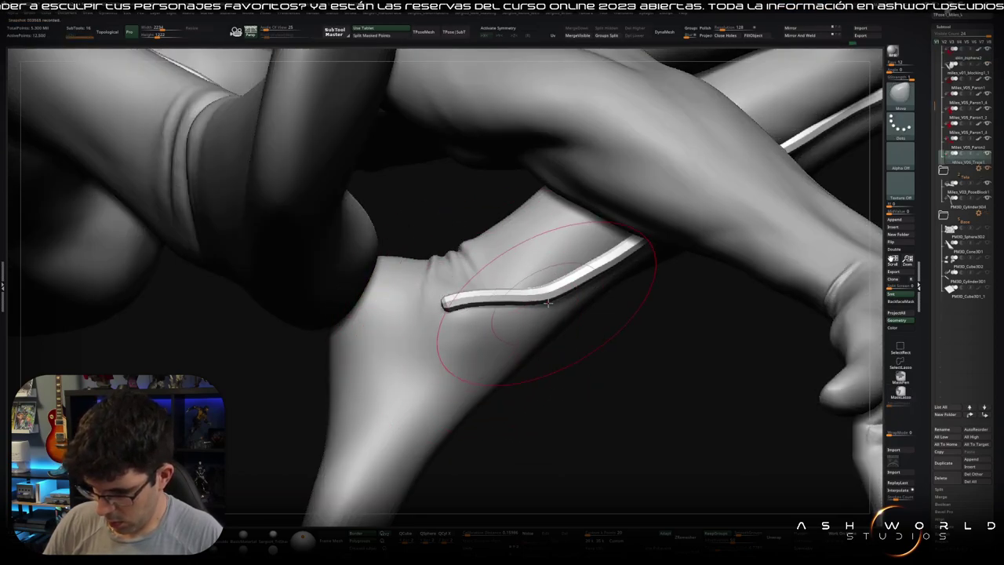
left_click_drag(525, 314, 518, 338)
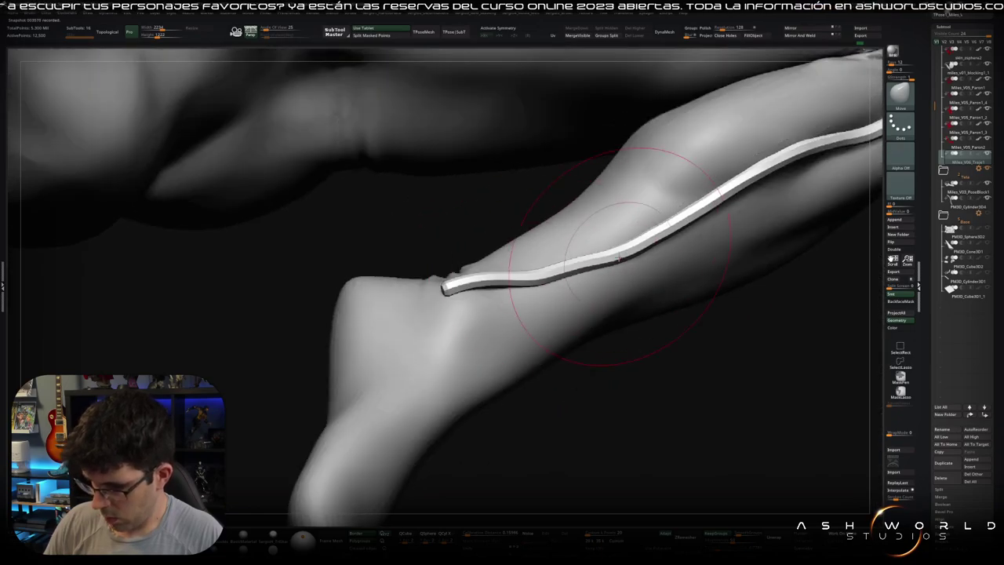
left_click_drag(531, 289, 525, 274)
right_click_drag(527, 300, 487, 278)
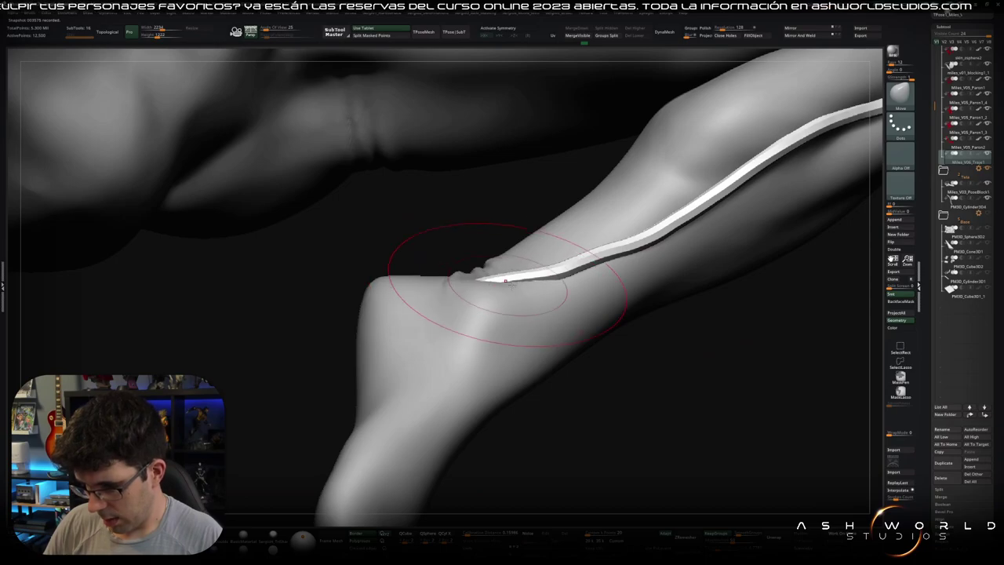
right_click_drag(427, 302, 525, 247)
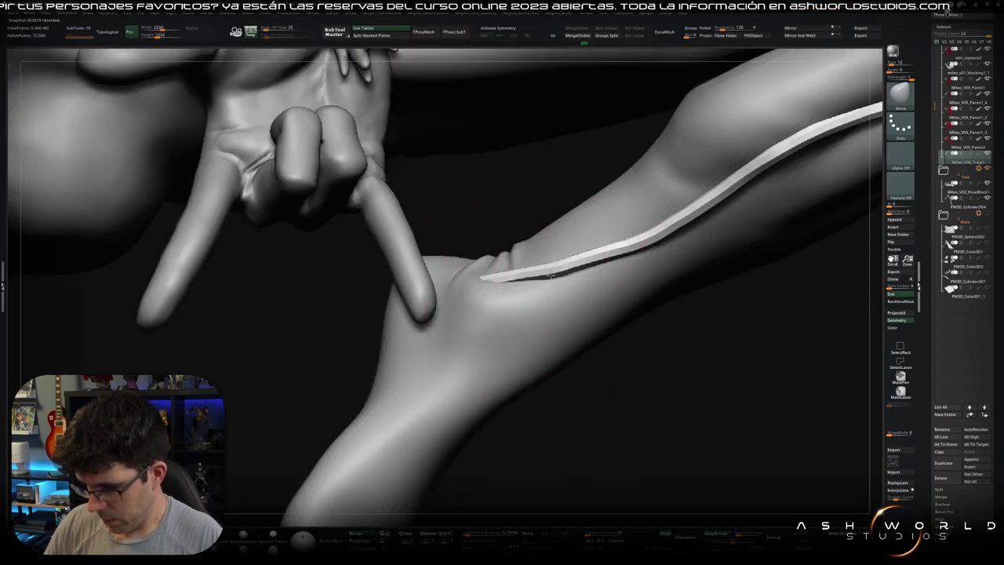
left_click_drag(584, 267, 667, 235)
mouse_move(548, 284)
right_mouse_down()
mouse_move(495, 282)
mouse_move(515, 269)
right_mouse_up()
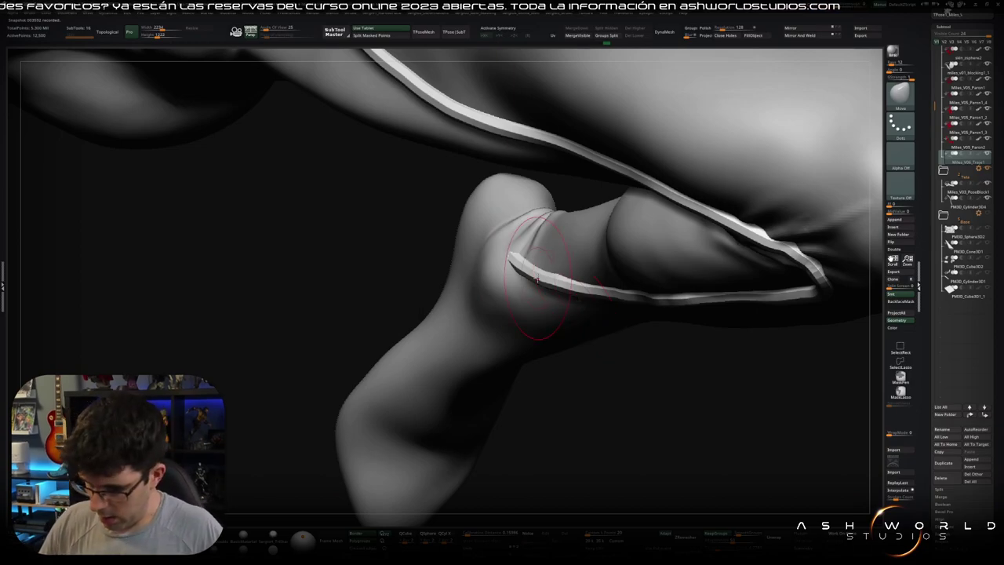
right_click_drag(576, 300, 489, 237)
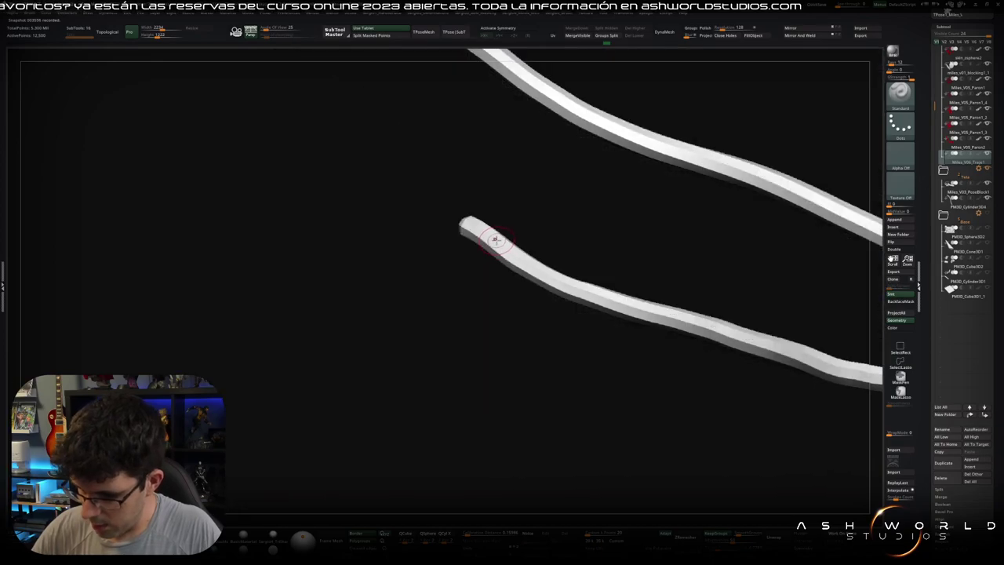
- Return to the body mesh with the strip hidden and set the brush intensity for the leg recess
left_click(494, 240, "alt")
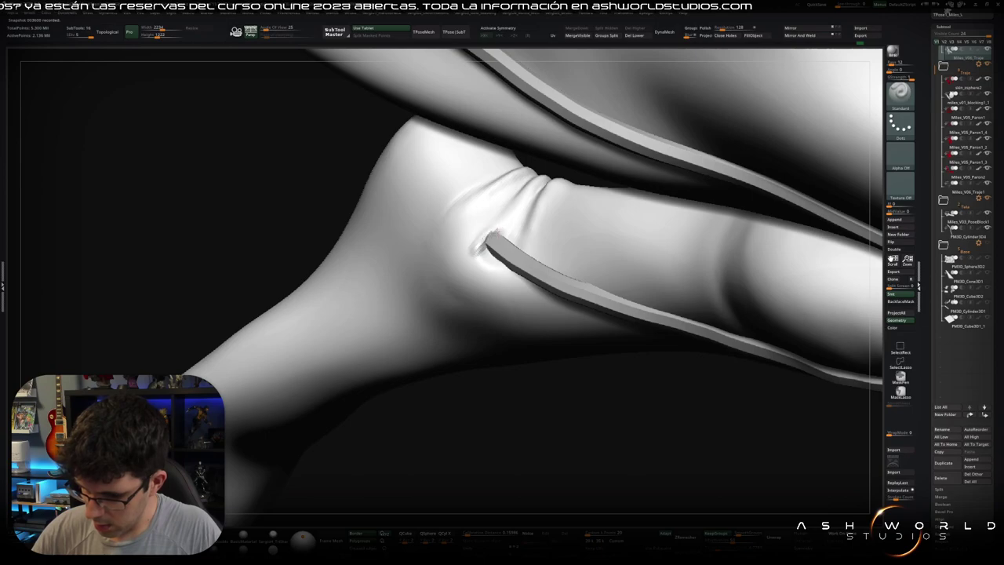
left_click(492, 255, "alt")
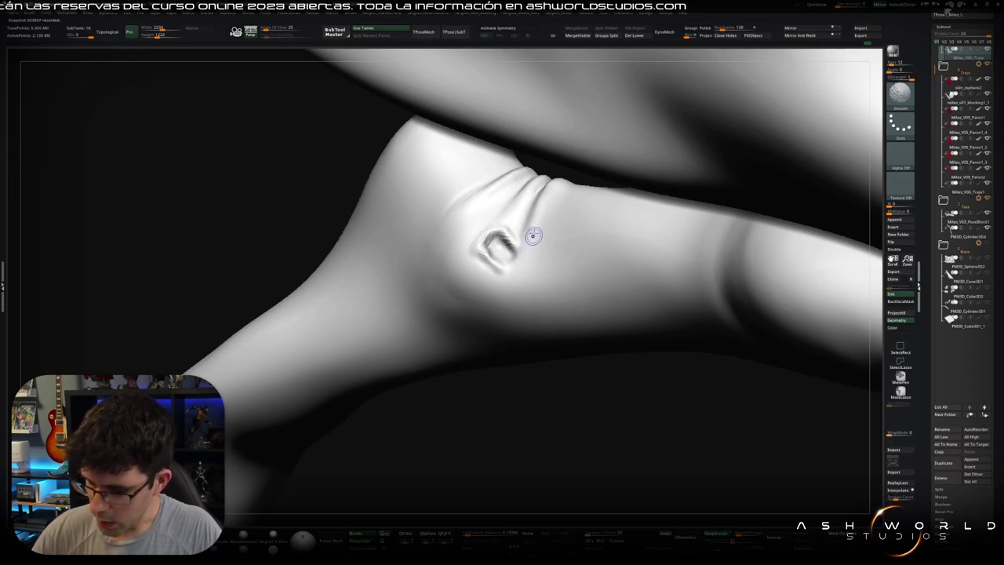
key("space")
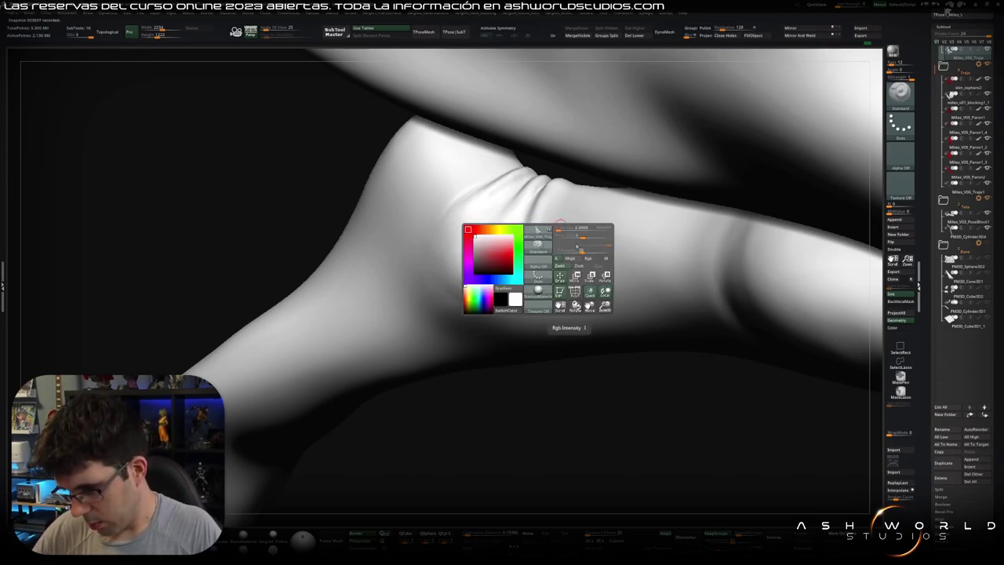
left_click_drag(580, 248, 588, 242, "shift")
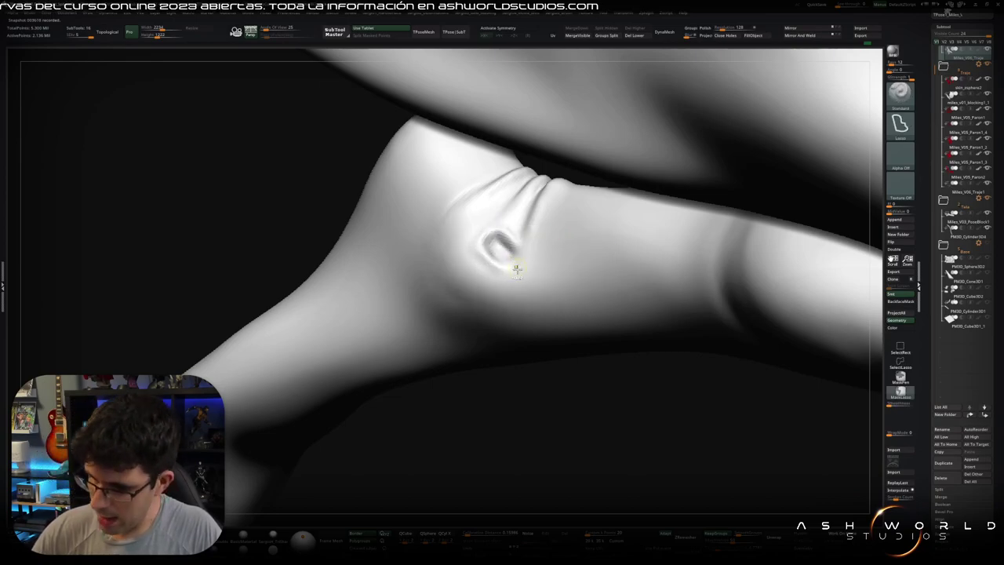
right_click_drag(510, 246, 505, 248)
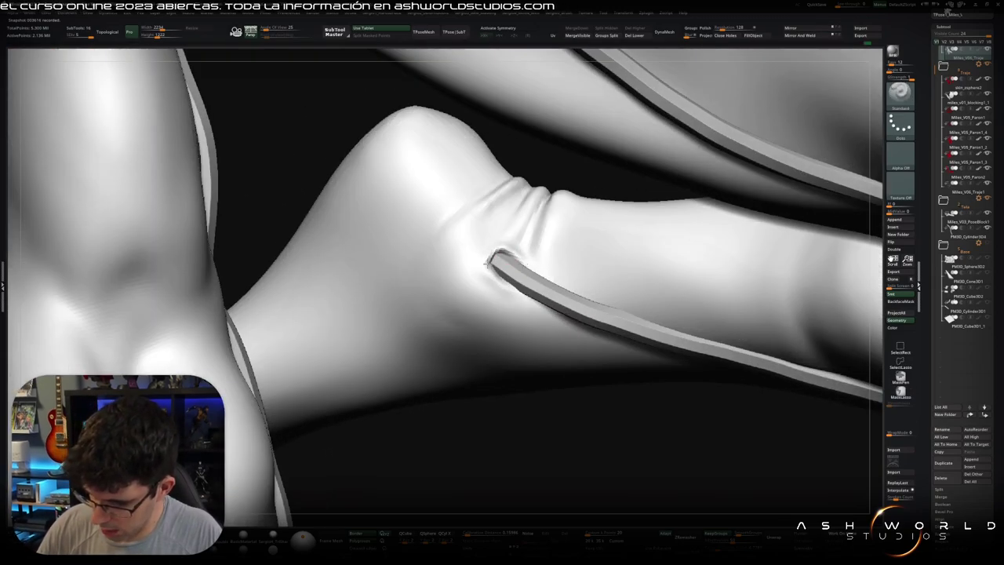
mouse_move(511, 291)
right_mouse_down()
mouse_move(649, 172)
mouse_move(618, 239)
mouse_move(602, 241)
right_mouse_up()
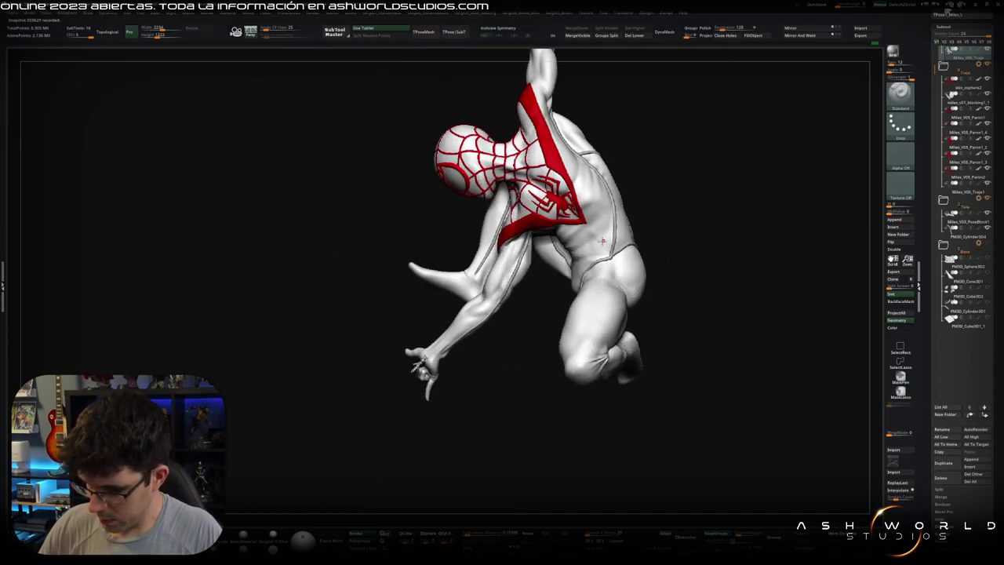
- Inspect the forearm blade piece and its hole by toggling visibility and subdivision levels
mouse_move(452, 347)
right_mouse_down("alt")
mouse_move(444, 395)
mouse_move(443, 337)
right_mouse_up("alt")
key("d")
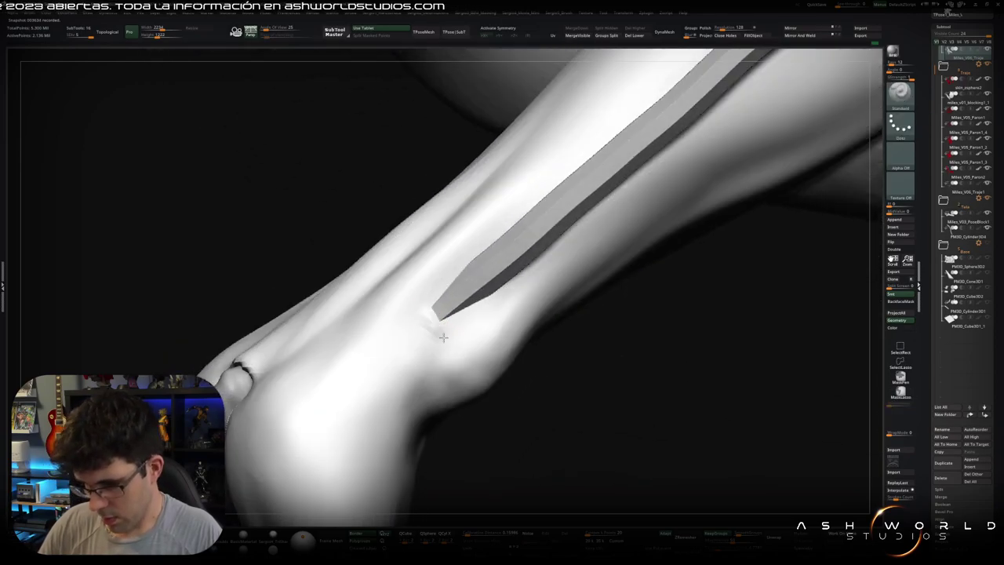
left_click(452, 292, "ctrl+shift")
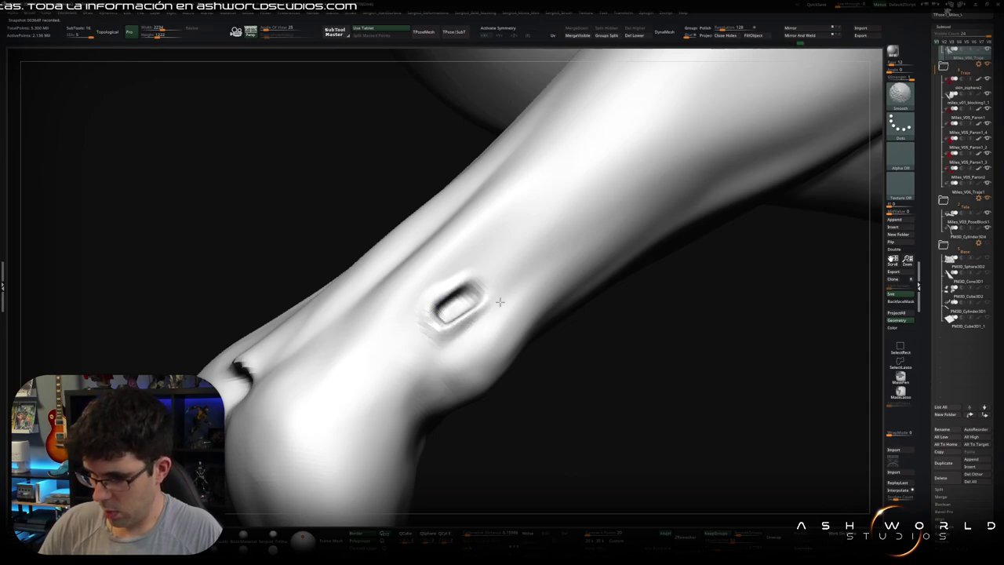
left_click(482, 318, "ctrl+shift")
key("shift+d")
mouse_move(481, 319)
right_mouse_down()
mouse_move(471, 337)
mouse_move(445, 328)
mouse_move(499, 260)
mouse_move(422, 281)
right_mouse_up()
key("d")
left_click(445, 328, "ctrl+shift")
key("shift+d")
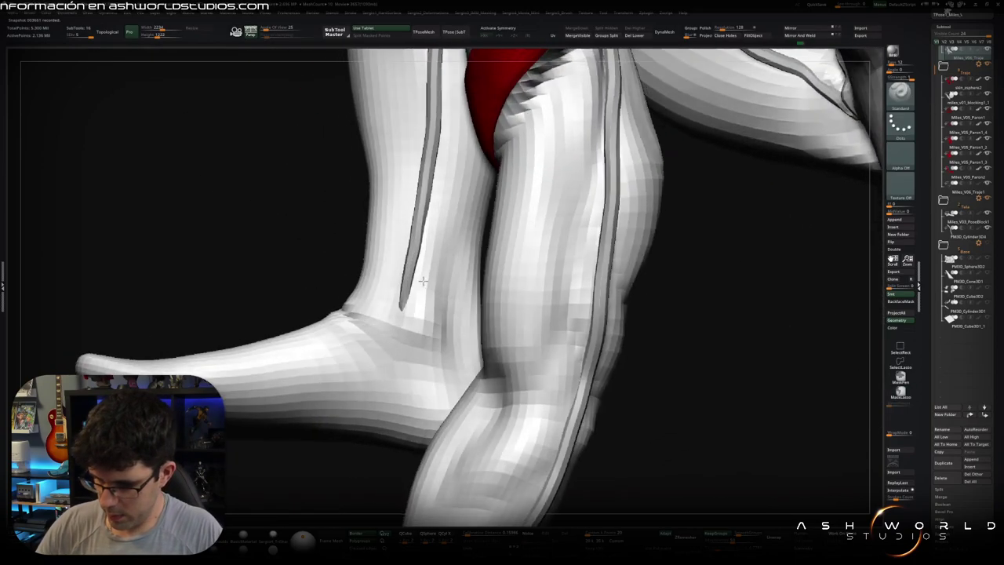
key("d")
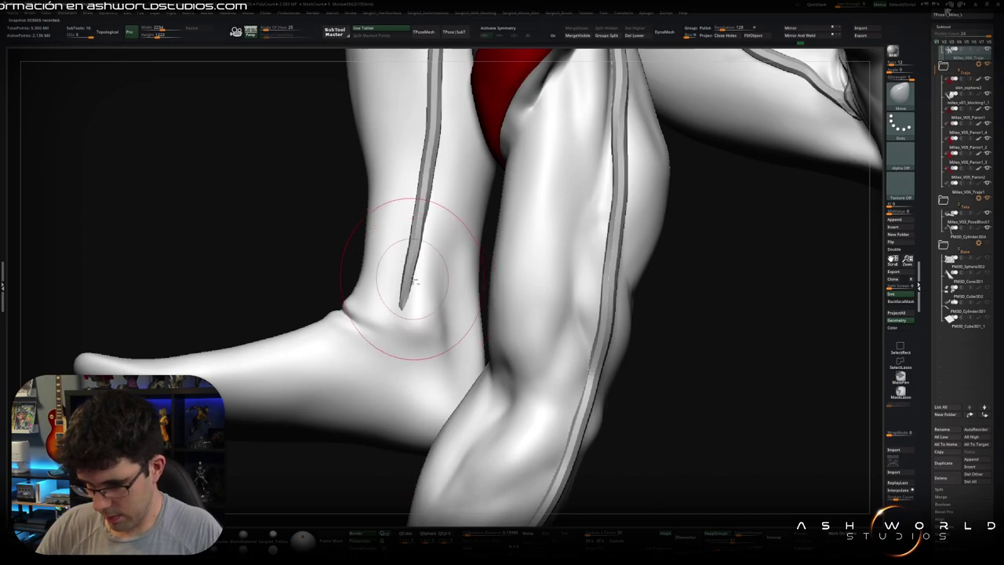
- Select the leg stripes, view the ankle and heel, and raise the shins' subdivision level
left_click(421, 235, "alt")
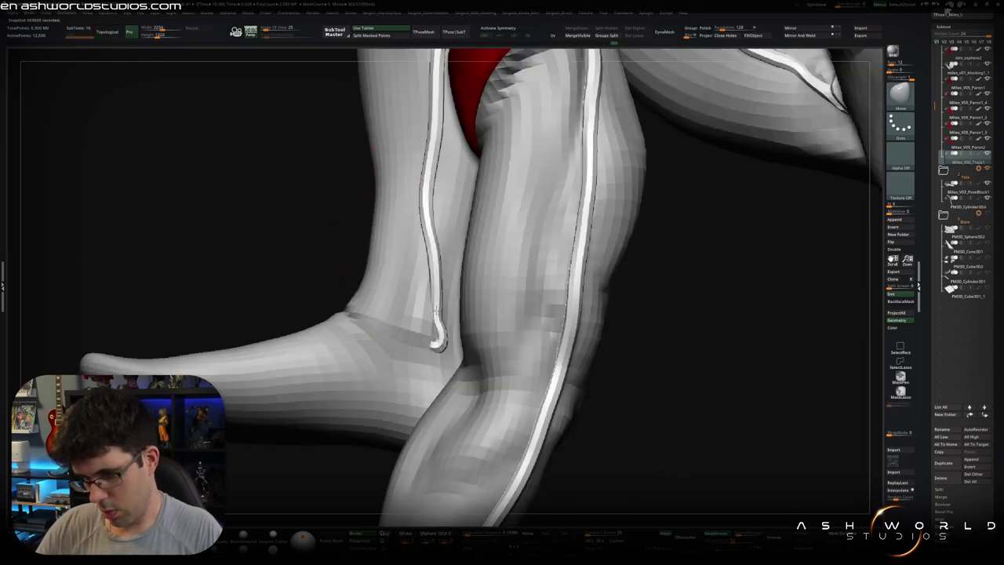
left_click_drag(236, 235, 385, 280)
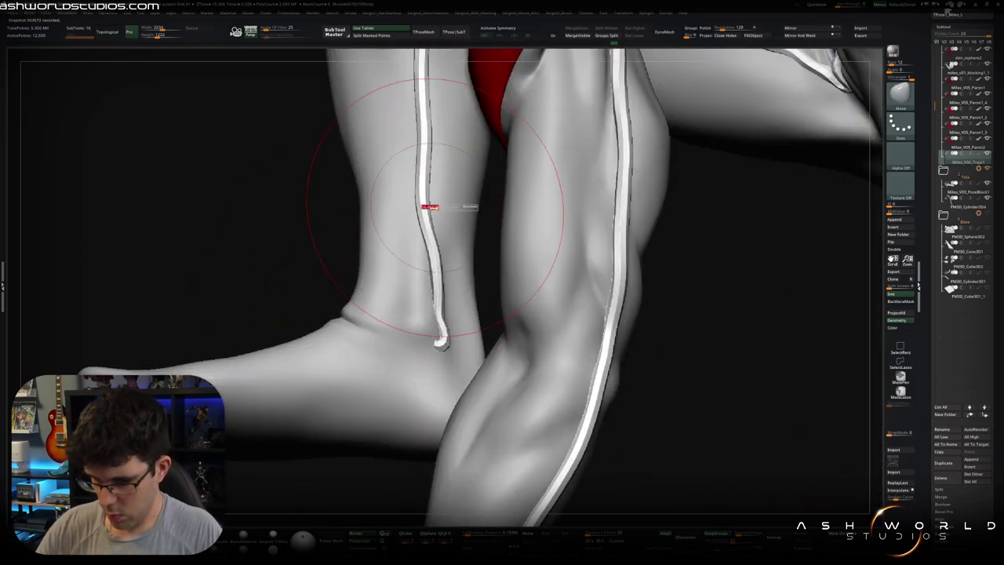
mouse_move(392, 246)
right_mouse_down()
mouse_move(451, 337)
mouse_move(424, 338)
mouse_move(456, 279)
mouse_move(445, 328)
right_mouse_up()
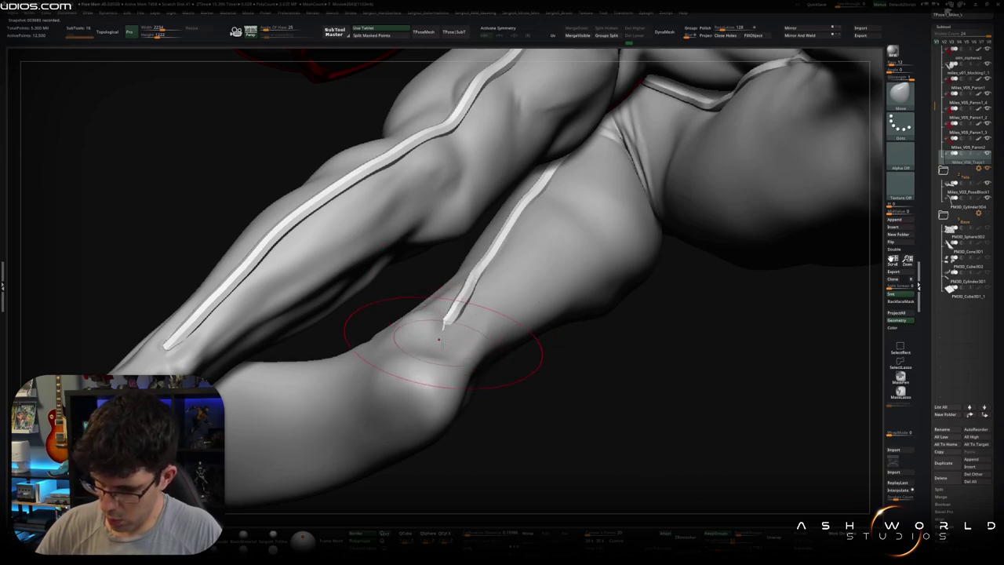
right_click_drag(470, 305, 464, 311)
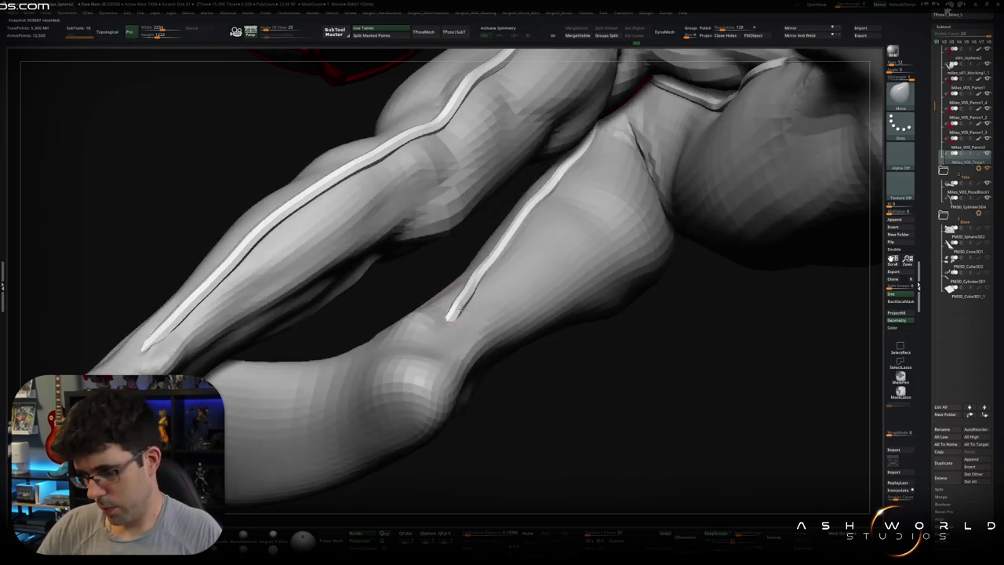
mouse_move(515, 269)
right_mouse_down()
mouse_move(507, 266)
mouse_move(517, 310)
mouse_move(498, 359)
mouse_move(538, 337)
mouse_move(563, 353)
mouse_move(569, 381)
mouse_move(604, 331)
mouse_move(663, 352)
right_mouse_up()
key("d")
key("shift")
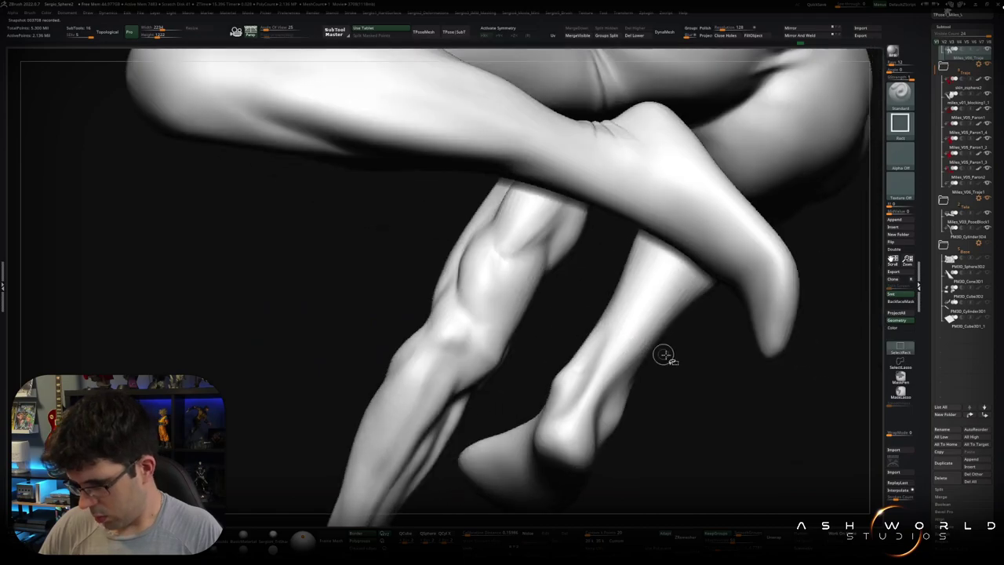
- Isolate and Solo the lower leg, deepen the ankle socket, then restore the other pieces
left_click_drag(679, 347, 504, 446, "ctrl+shift")
right_click_drag(593, 361, 573, 345)
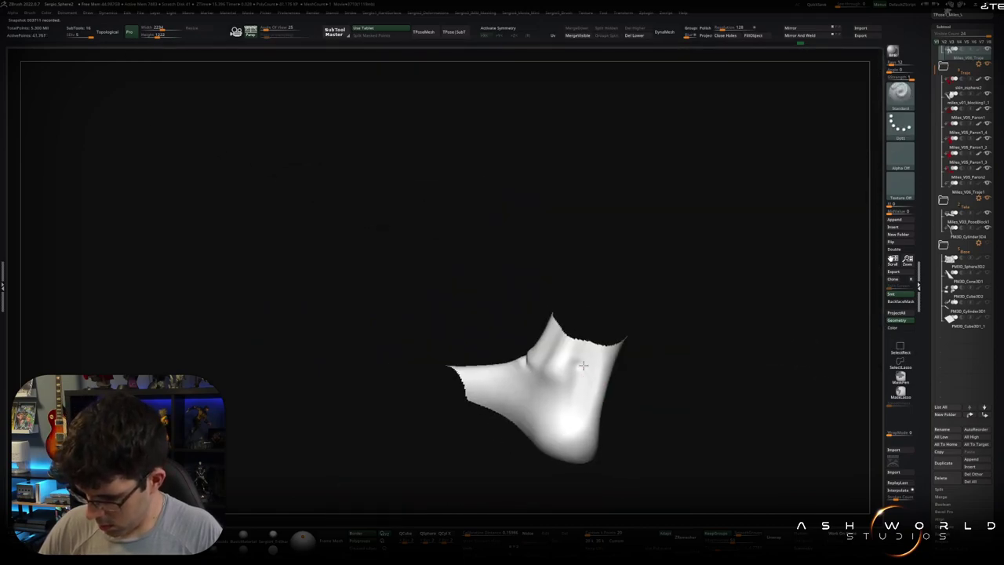
scroll(559, 325, "up", 5)
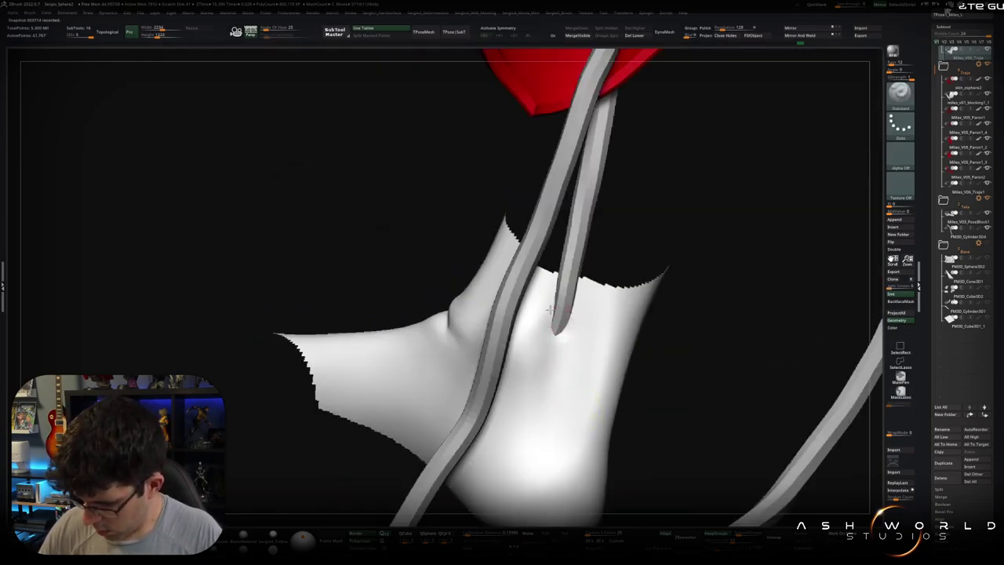
key("shift+s")
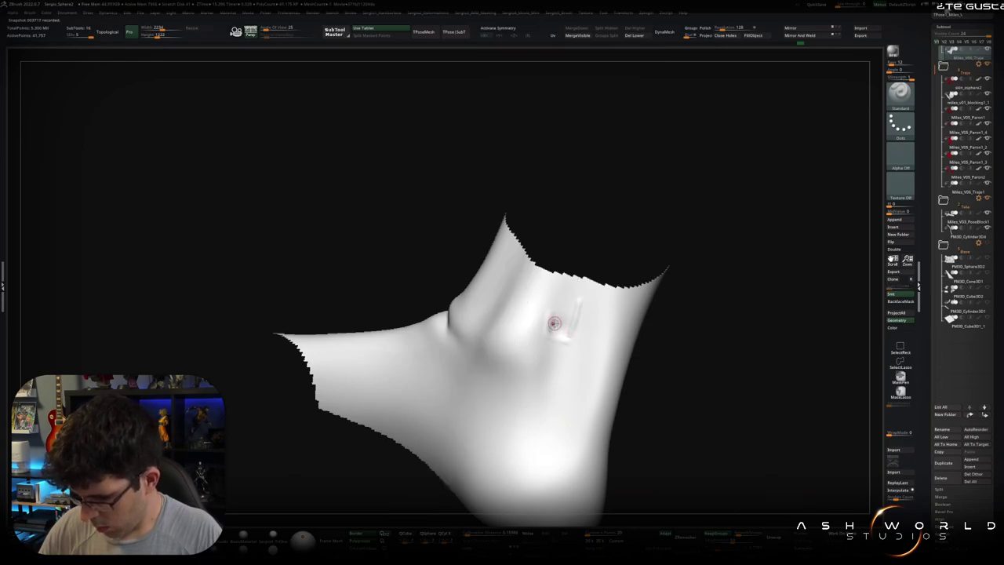
left_click_drag(565, 317, 553, 325)
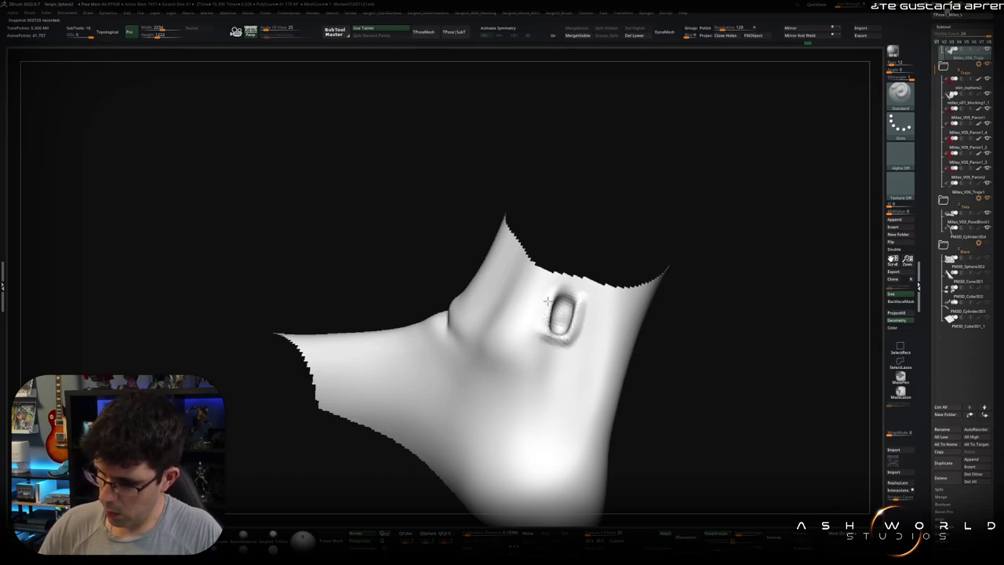
key("shift+s")
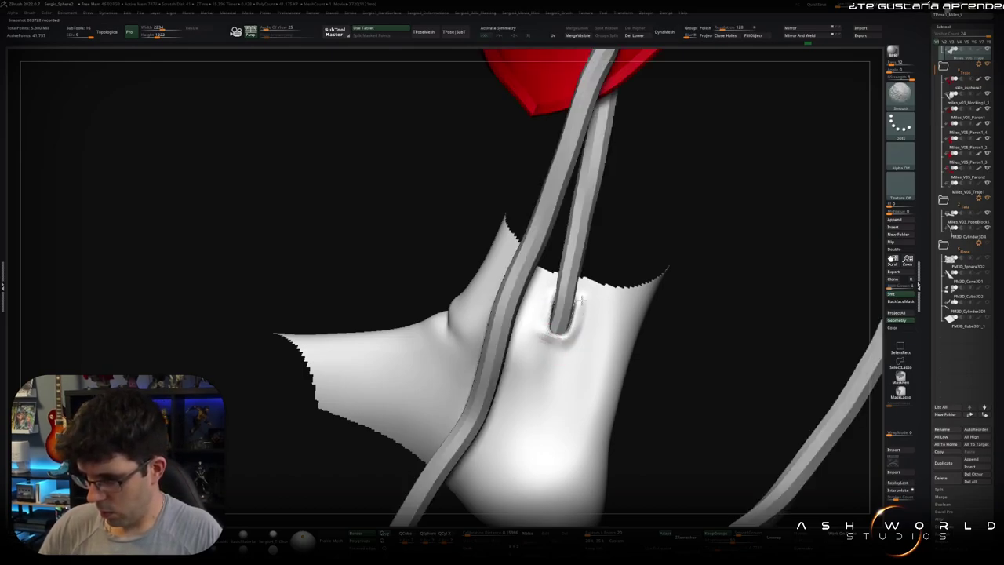
mouse_move(552, 289)
right_mouse_down("ctrl")
mouse_move(453, 505)
mouse_move(582, 149)
mouse_move(569, 218)
mouse_move(554, 209)
right_mouse_up("ctrl")
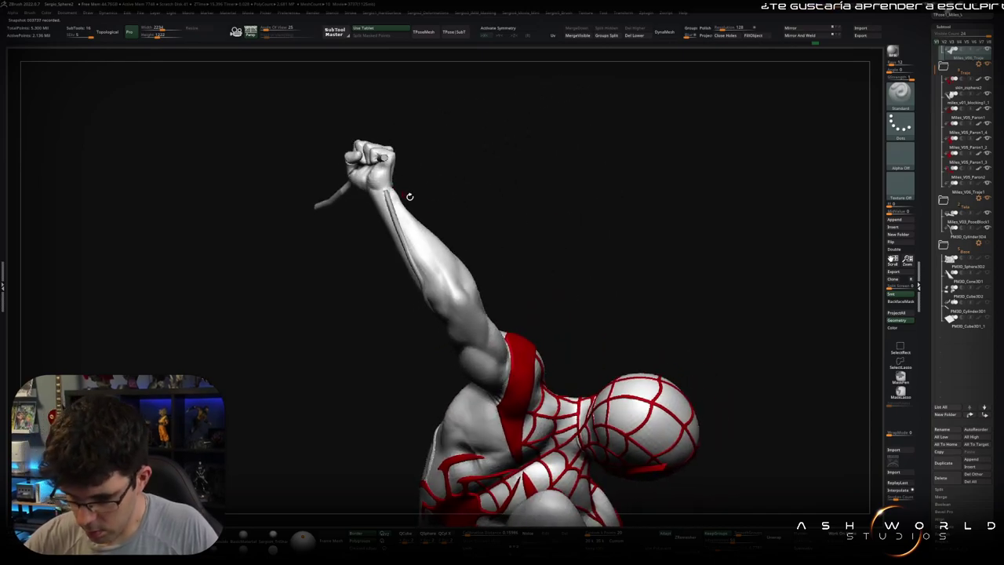
- Solo the white piping curves and DynaMesh them, confirming the freeze-subdivision prompt
mouse_move(439, 204)
right_mouse_down()
mouse_move(556, 157)
mouse_move(636, 321)
mouse_move(654, 224)
mouse_move(365, 302)
right_mouse_up()
mouse_move(584, 329)
right_mouse_down()
mouse_move(672, 269)
mouse_move(430, 310)
mouse_move(519, 250)
mouse_move(523, 234)
mouse_move(589, 235)
right_mouse_up()
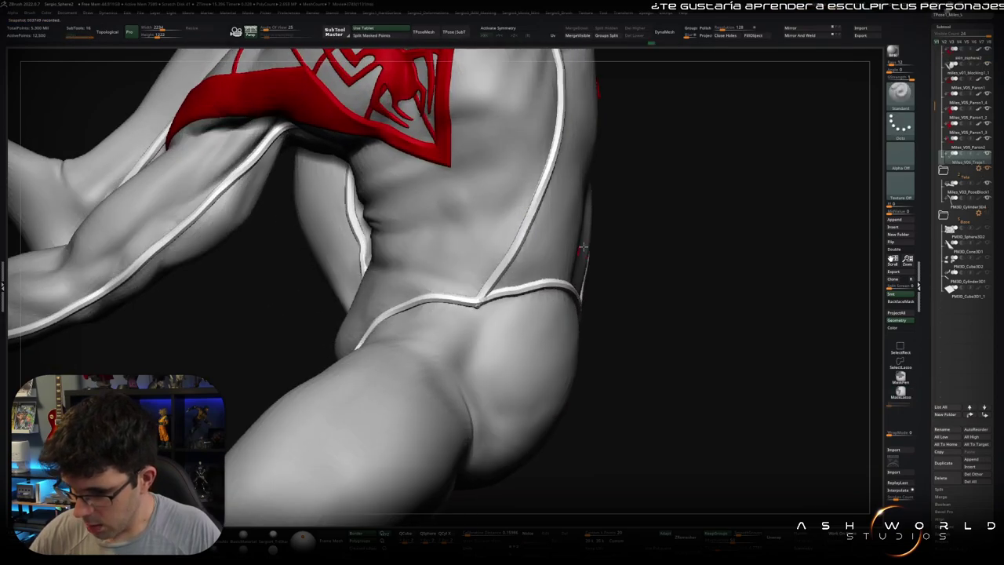
left_click(589, 237, "ctrl+shift")
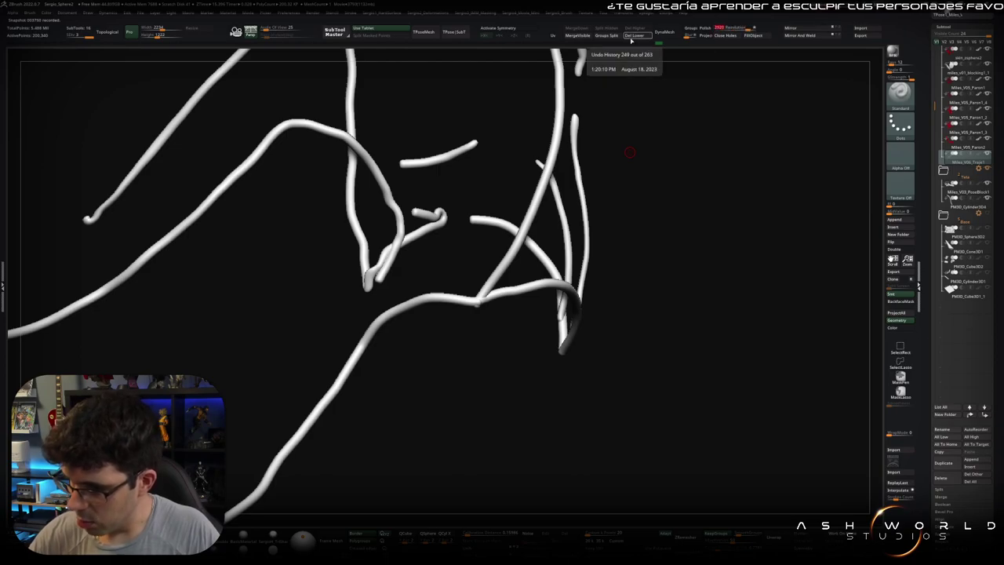
left_click(663, 32)
left_click(659, 45)
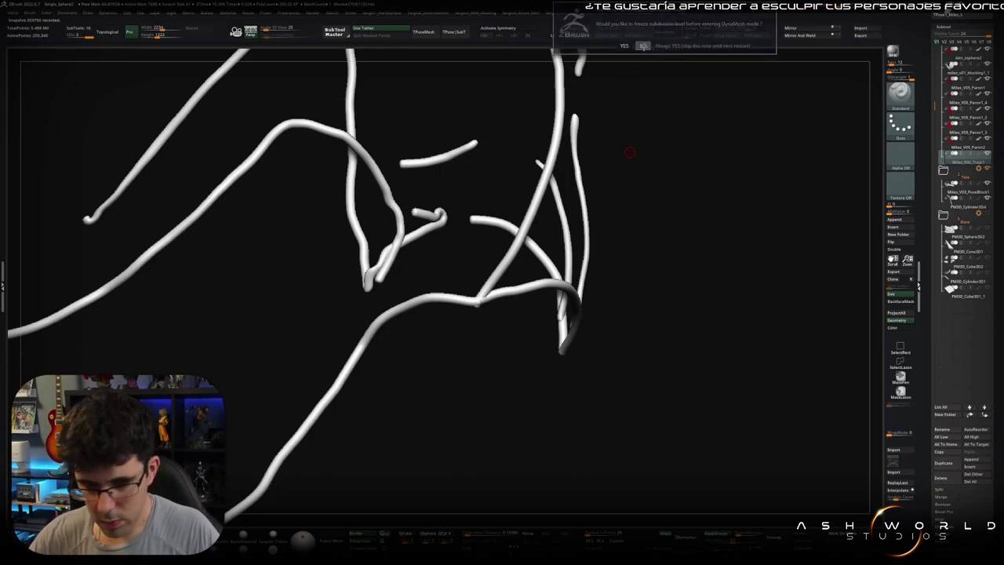
scroll(509, 280, "up", 2)
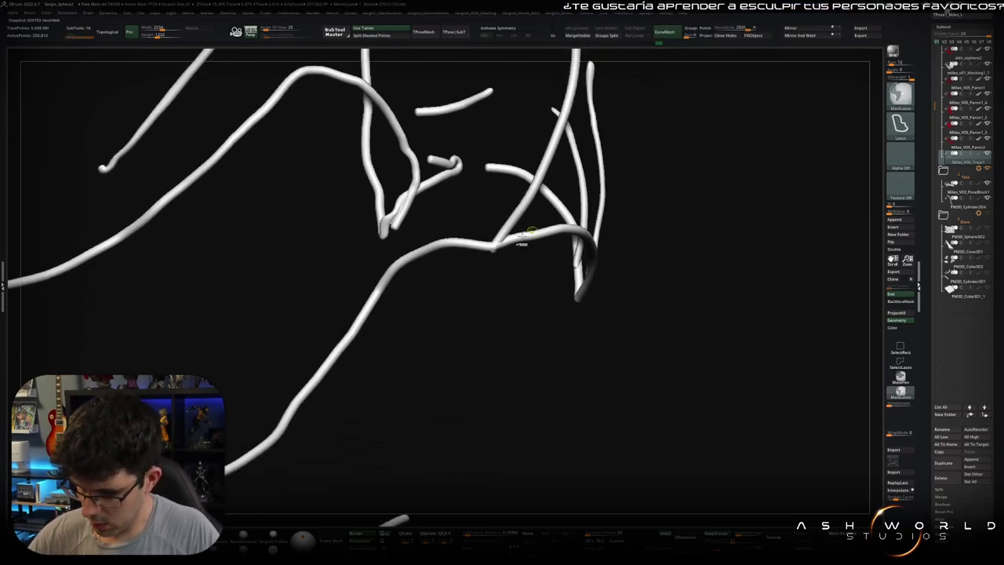
scroll(510, 280, "up", 2)
- Shrink the brush, inspect the remeshed piping, and show the full body again
key("bracketleft")
key("bracketleft")
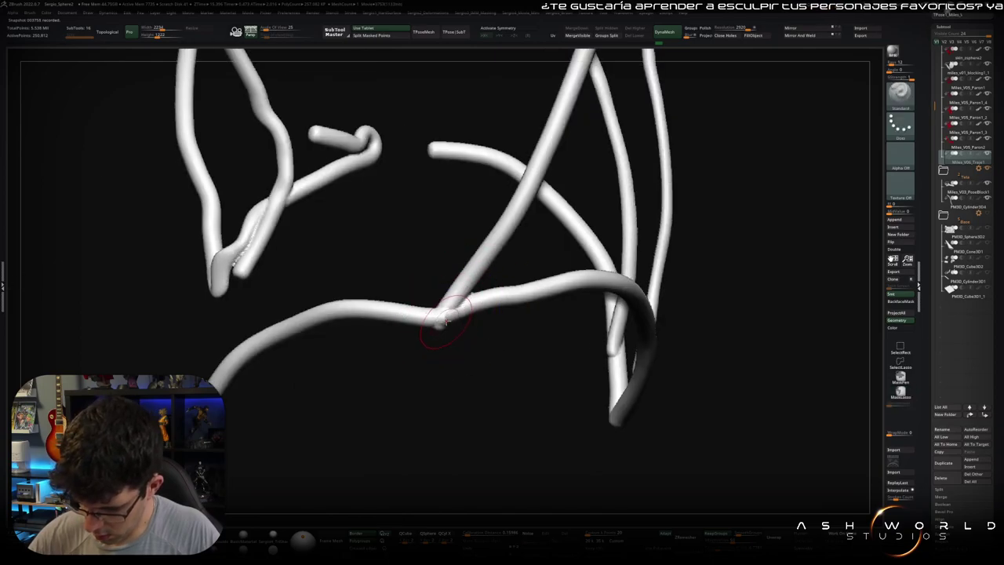
left_click_drag(502, 306, 421, 340)
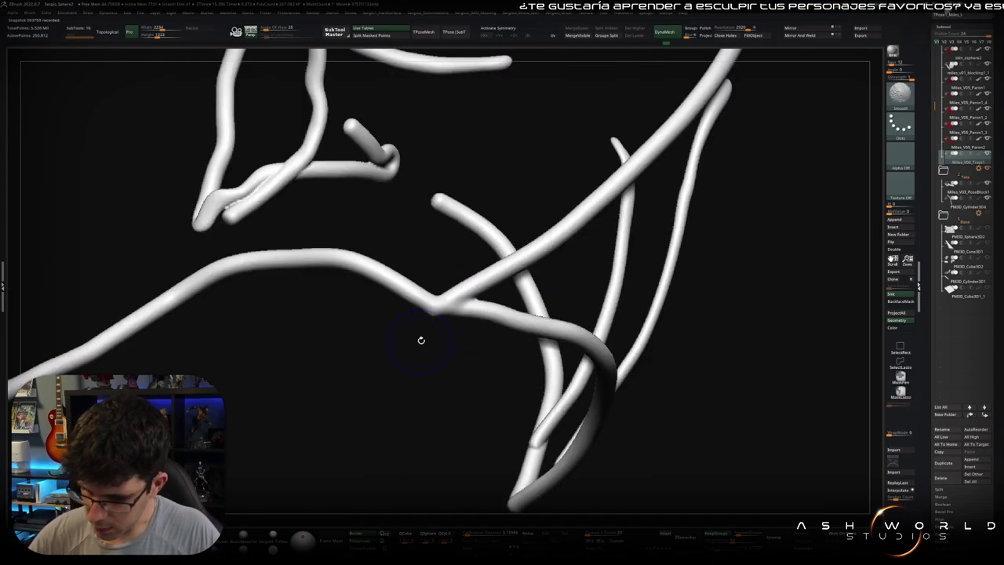
left_click_drag(467, 302, 621, 246)
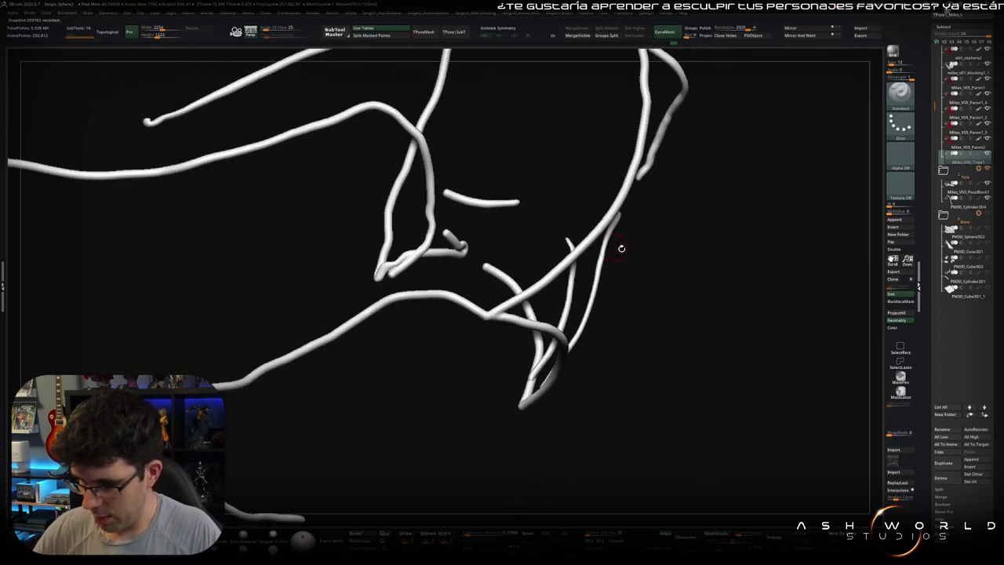
left_click(600, 280, "ctrl+shift")
mouse_move(524, 313)
left_mouse_down()
mouse_move(280, 240)
mouse_move(366, 287)
mouse_move(492, 274)
mouse_move(656, 222)
mouse_move(540, 312)
mouse_move(520, 314)
mouse_move(517, 333)
mouse_move(511, 307)
mouse_move(525, 285)
left_mouse_up()
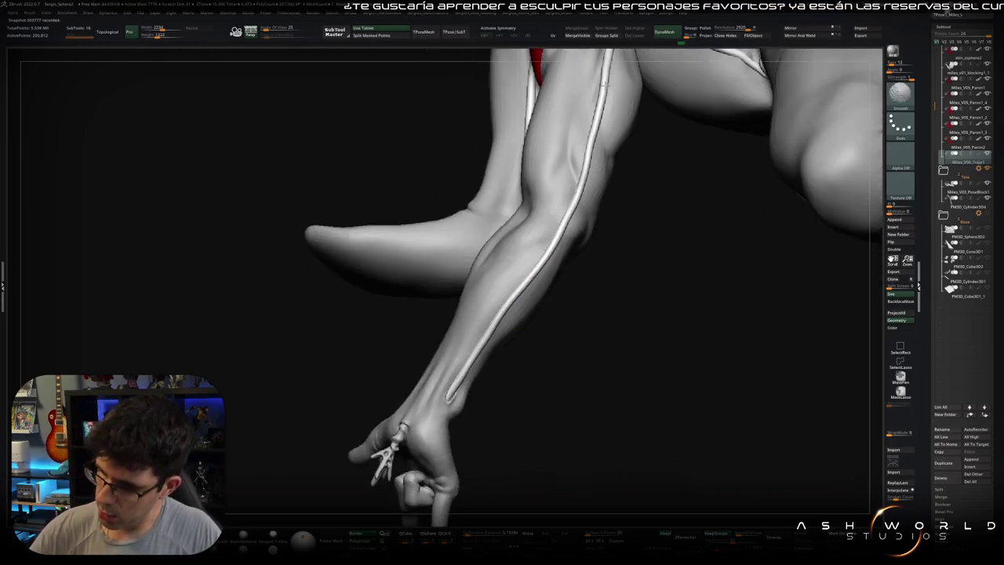
left_click_drag(602, 110, 530, 247)
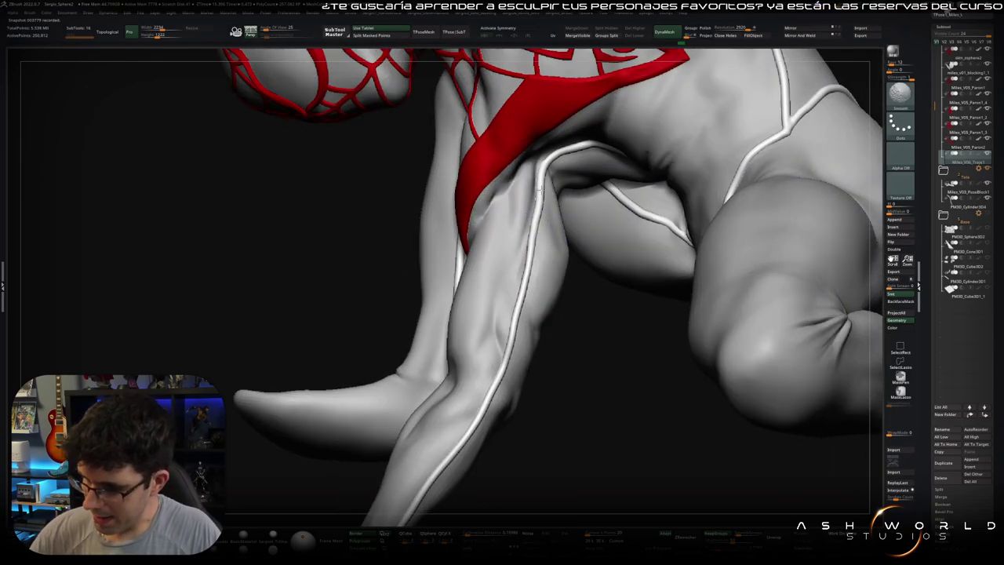
left_click_drag(592, 139, 632, 147)
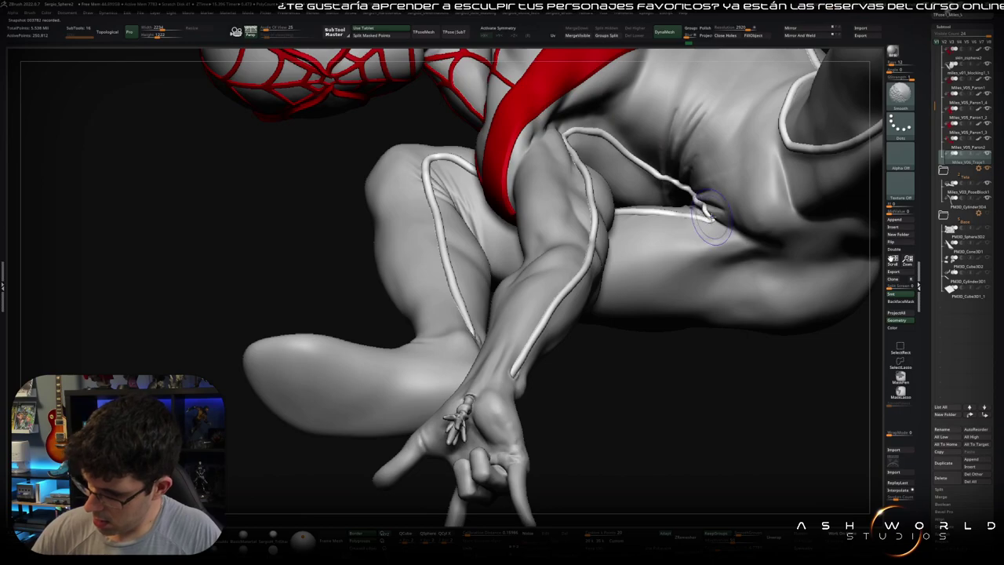
left_click_drag(627, 228, 651, 236)
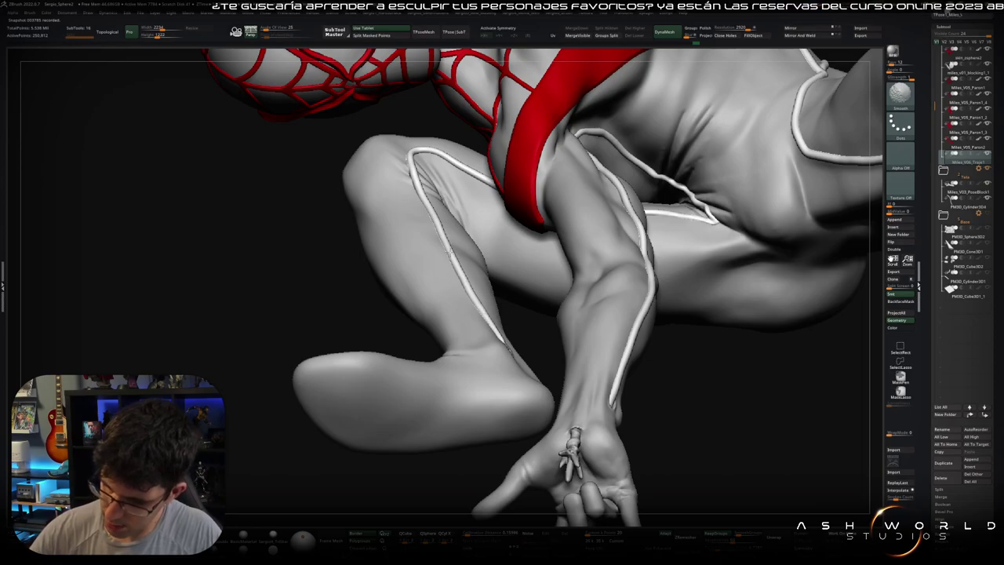
mouse_move(449, 252)
left_mouse_down()
mouse_move(432, 226)
mouse_move(497, 222)
left_mouse_up()
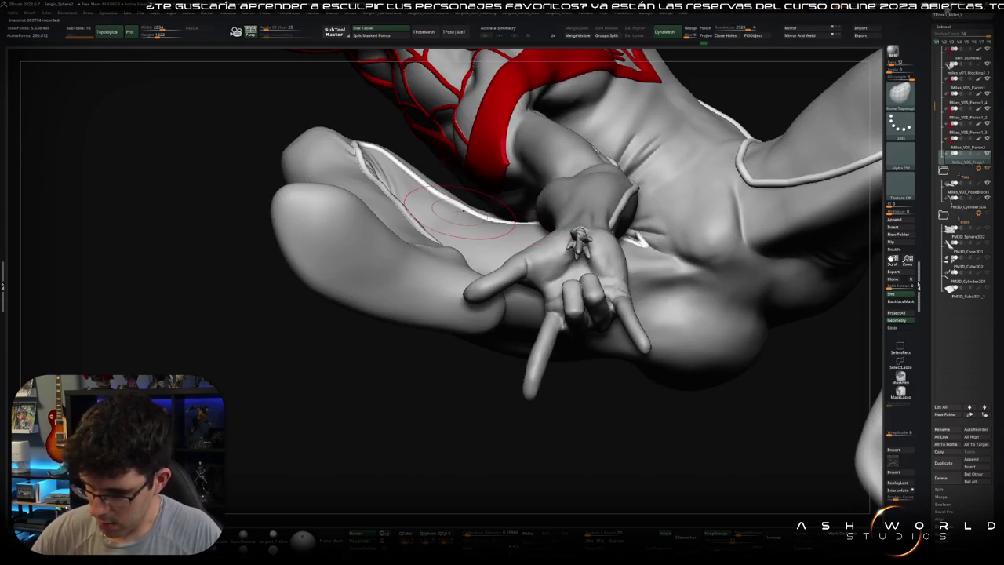
left_click_drag(450, 202, 594, 255)
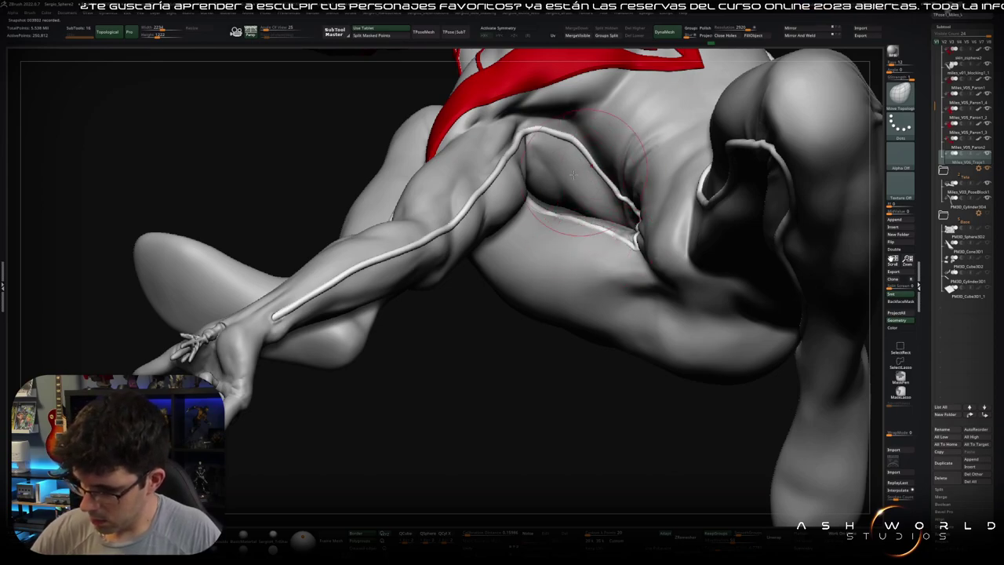
mouse_move(572, 174)
left_mouse_down()
mouse_move(486, 275)
mouse_move(470, 236)
left_mouse_up()
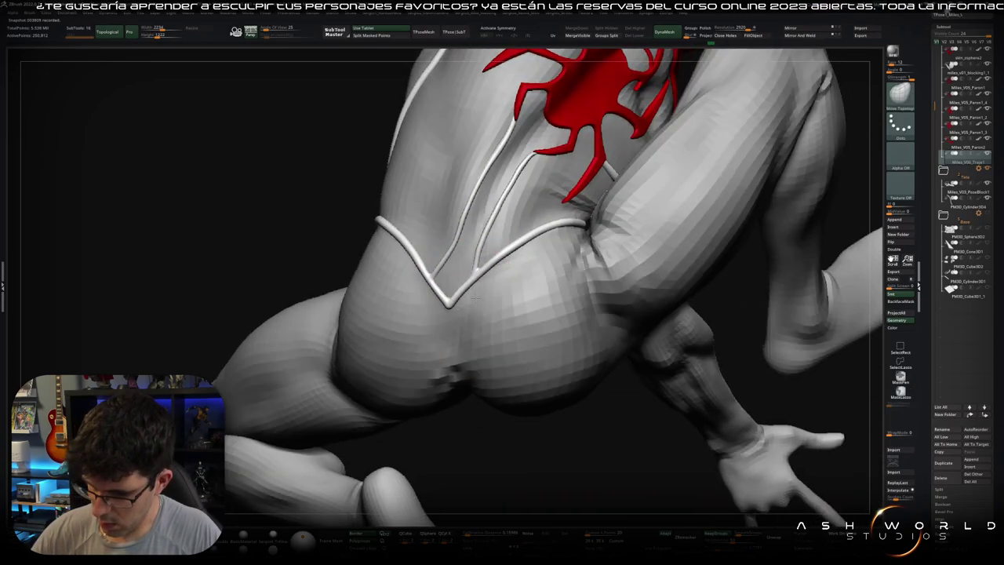
left_click_drag(443, 273, 463, 318)
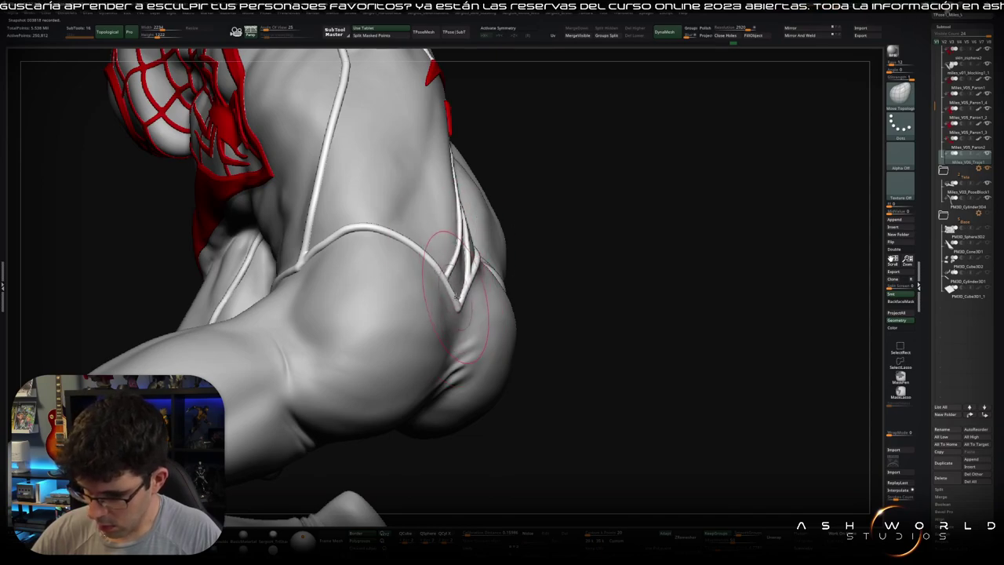
mouse_move(455, 296)
left_mouse_down()
mouse_move(457, 268)
mouse_move(341, 265)
left_mouse_up()
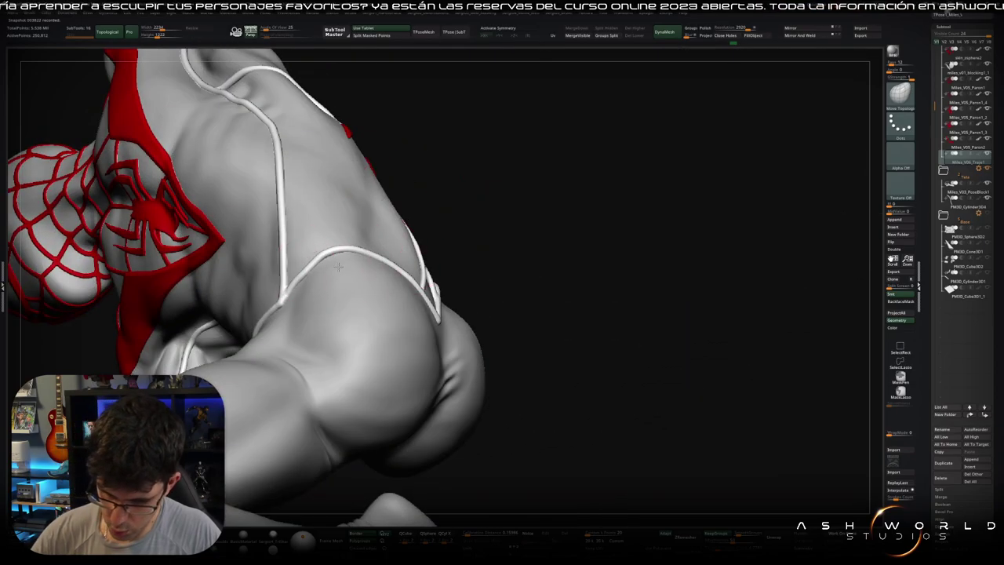
mouse_move(340, 265)
left_mouse_down()
mouse_move(312, 316)
mouse_move(369, 298)
mouse_move(416, 265)
left_mouse_up()
key("f")
mouse_move(462, 251)
left_mouse_down()
mouse_move(489, 224)
mouse_move(524, 215)
mouse_move(500, 230)
mouse_move(549, 204)
mouse_move(510, 225)
mouse_move(513, 211)
mouse_move(520, 217)
mouse_move(527, 207)
mouse_move(453, 269)
mouse_move(486, 235)
mouse_move(429, 179)
left_mouse_up()
- Solo the eye-lens subtool and toggle its two pieces' visibility to inspect their rims
left_click(430, 179, "alt")
left_click(430, 179, "ctrl+shift")
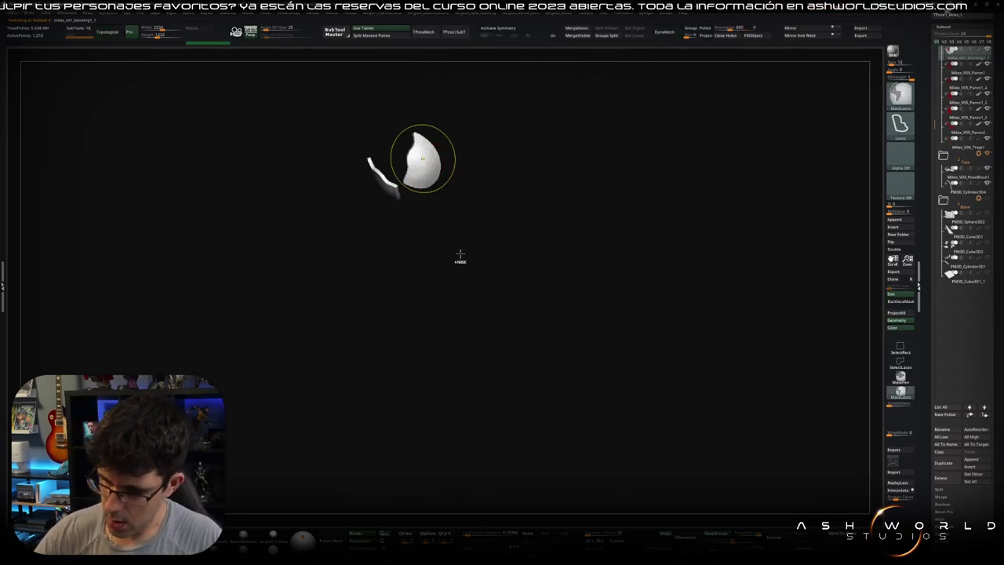
left_click_drag(459, 258, 484, 188)
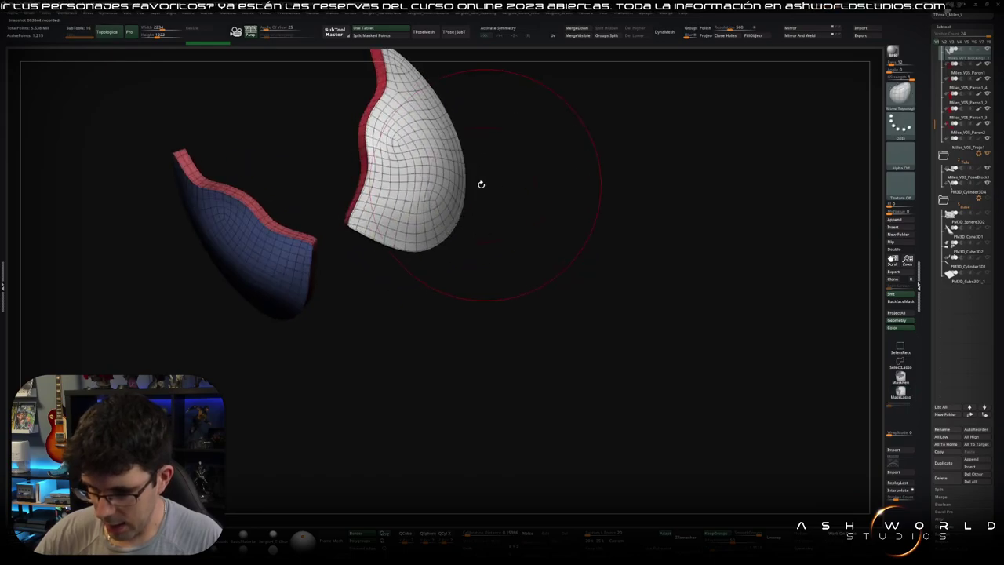
left_click(431, 197, "ctrl+shift")
left_click(283, 271, "ctrl+shift")
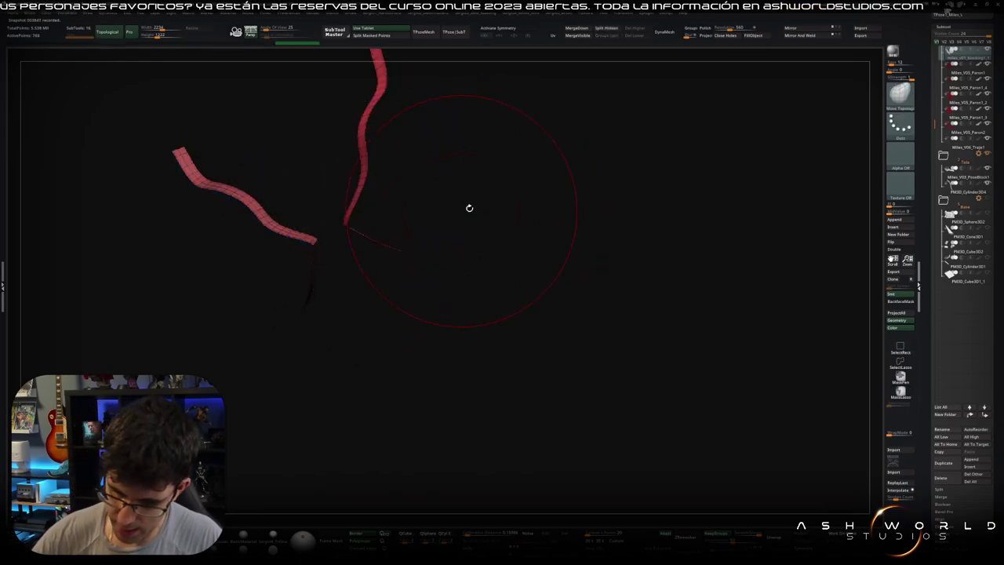
left_click(505, 201, "ctrl+shift")
mouse_move(551, 215)
left_mouse_down()
mouse_move(547, 204)
mouse_move(542, 212)
mouse_move(560, 207)
mouse_move(452, 206)
mouse_move(466, 220)
mouse_move(475, 202)
mouse_move(452, 206)
mouse_move(493, 203)
mouse_move(484, 201)
left_mouse_up()
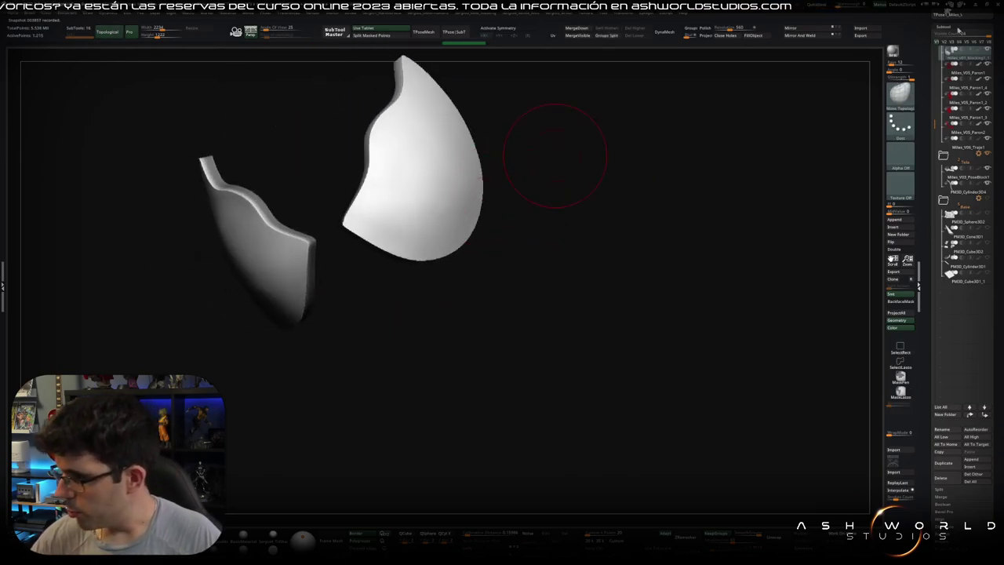
left_click(959, 28)
- Open Surface Noise Edit with a hexagon pattern and tune Noise Scale and Strength in the preview
left_click(944, 112)
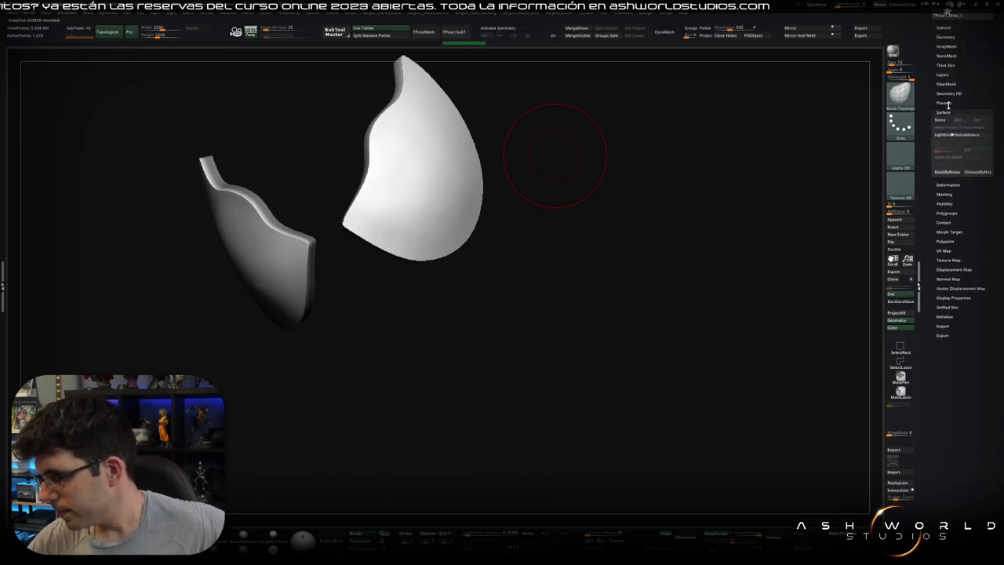
left_click(946, 122)
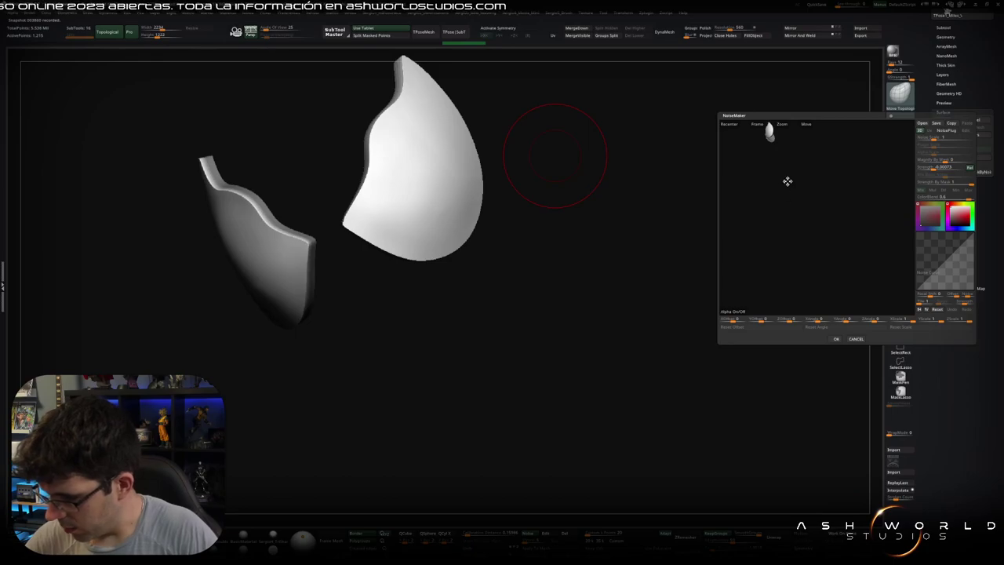
left_click_drag(787, 181, 788, 163)
mouse_move(778, 204)
left_mouse_down()
mouse_move(784, 298)
mouse_move(777, 247)
mouse_move(816, 202)
left_mouse_up()
left_click_drag(935, 138, 944, 138)
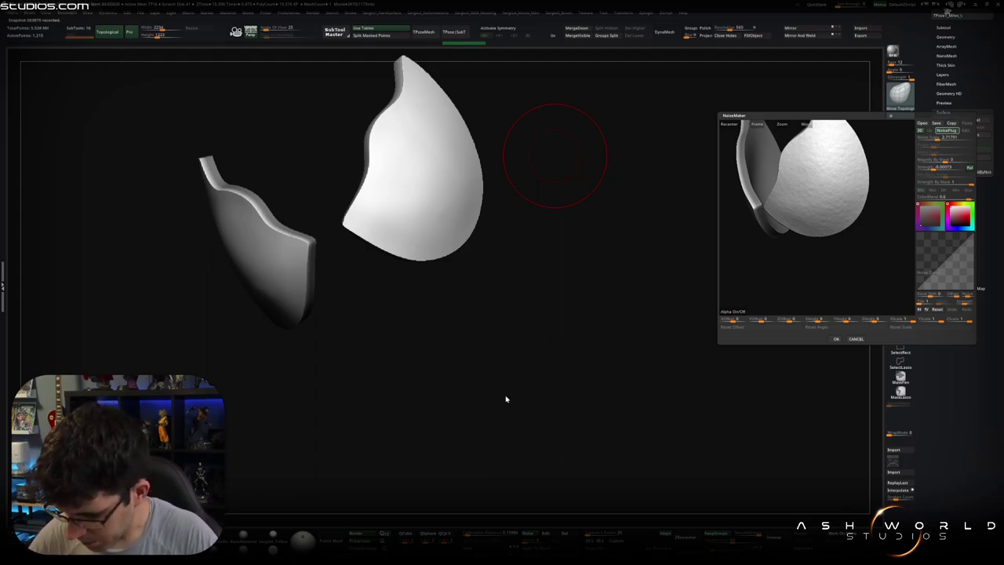
left_click_drag(937, 146, 941, 160)
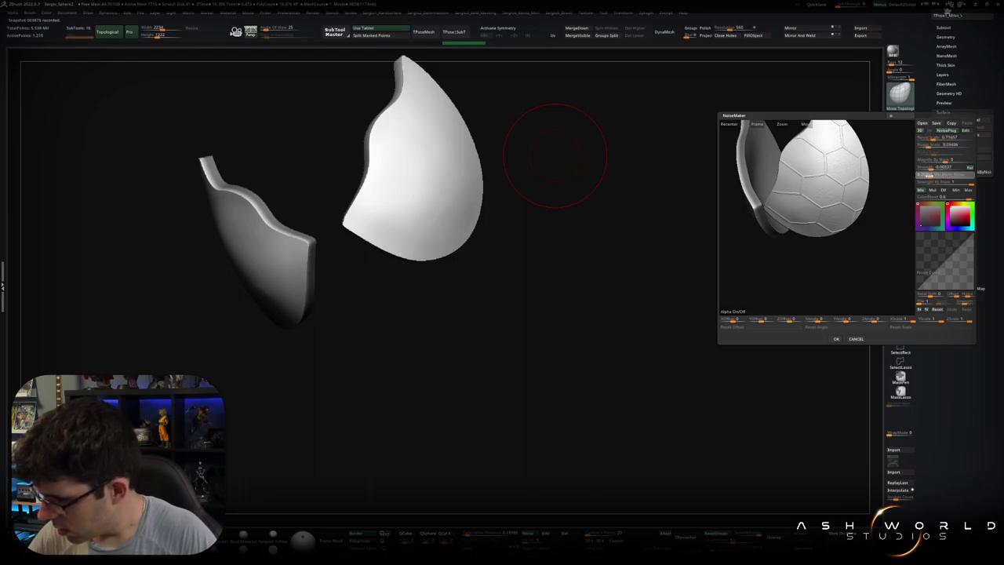
left_click_drag(919, 168, 937, 167)
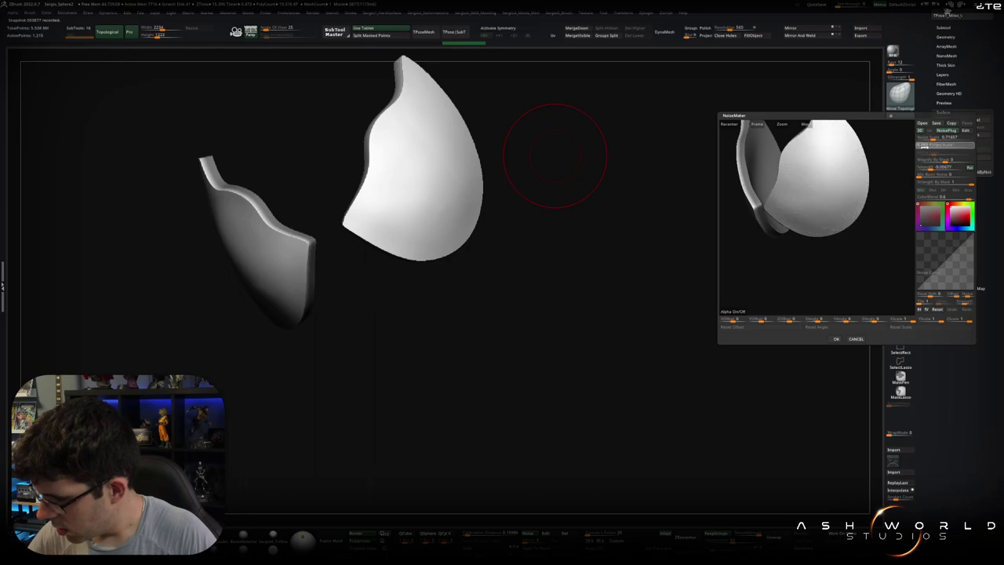
- Accept the hexagon noise, then reopen the editor to lower Noise Scale and apply it
left_click(836, 338)
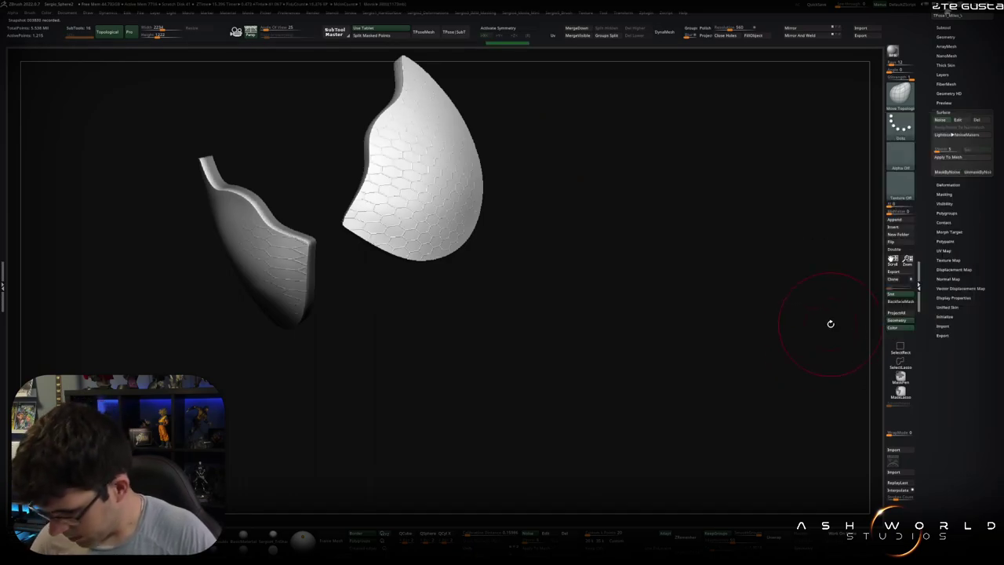
key("shift")
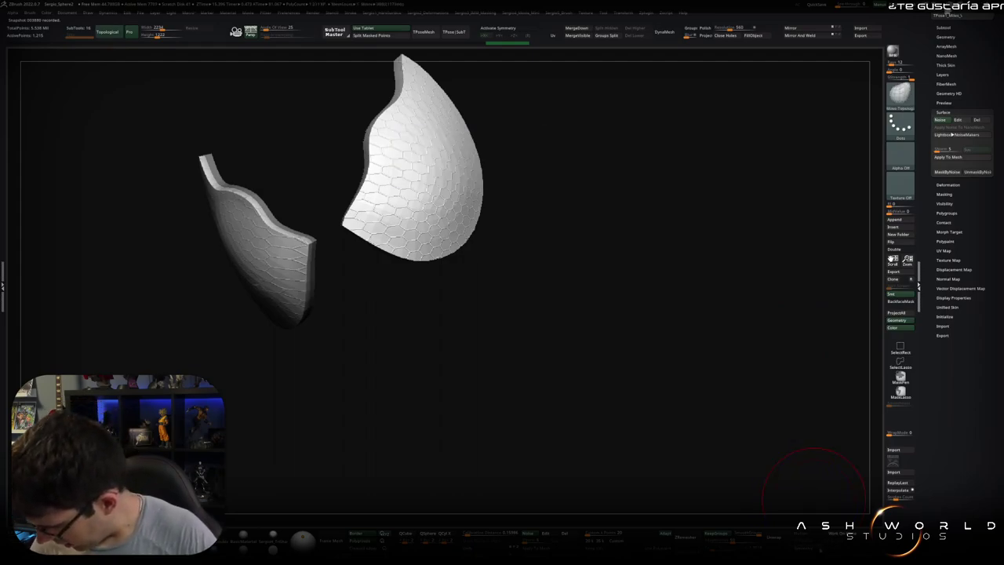
key("shift+f")
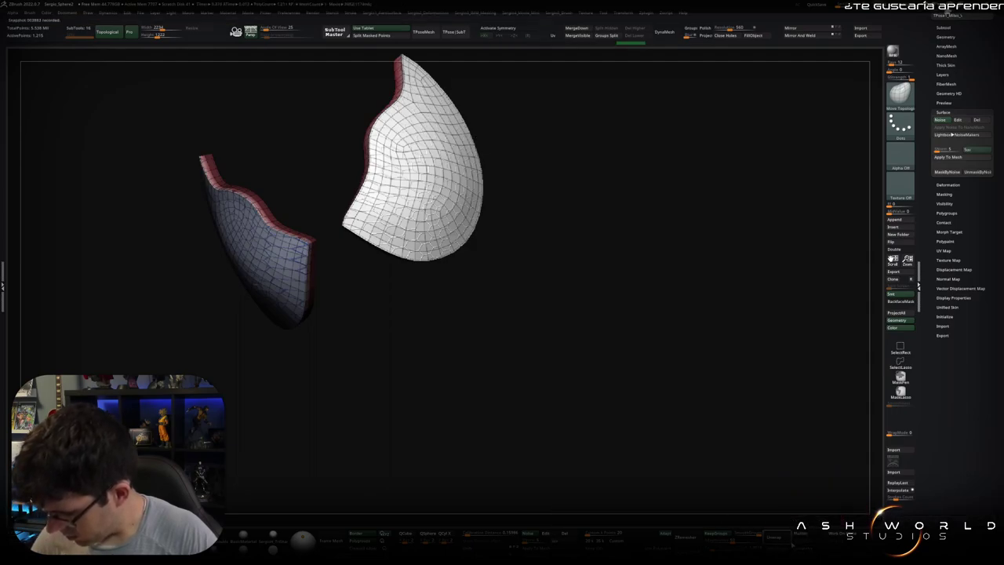
left_click(960, 120)
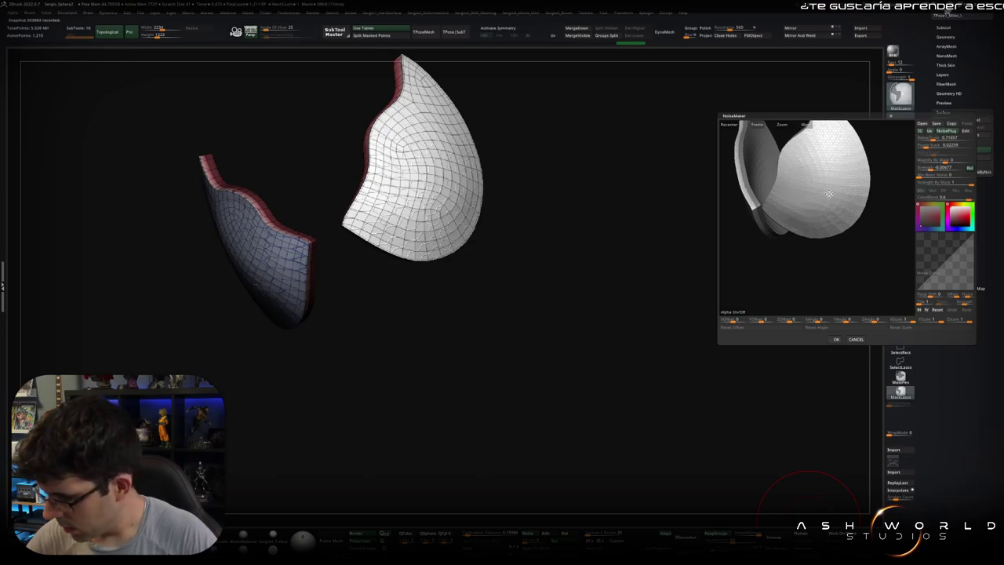
scroll(869, 185, "up", 5)
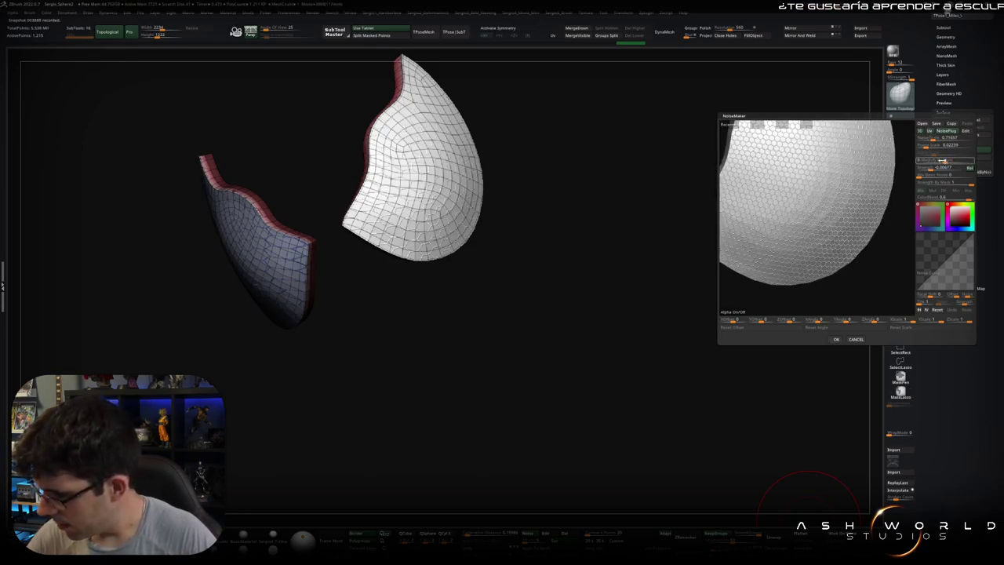
key("Return")
key("Return")
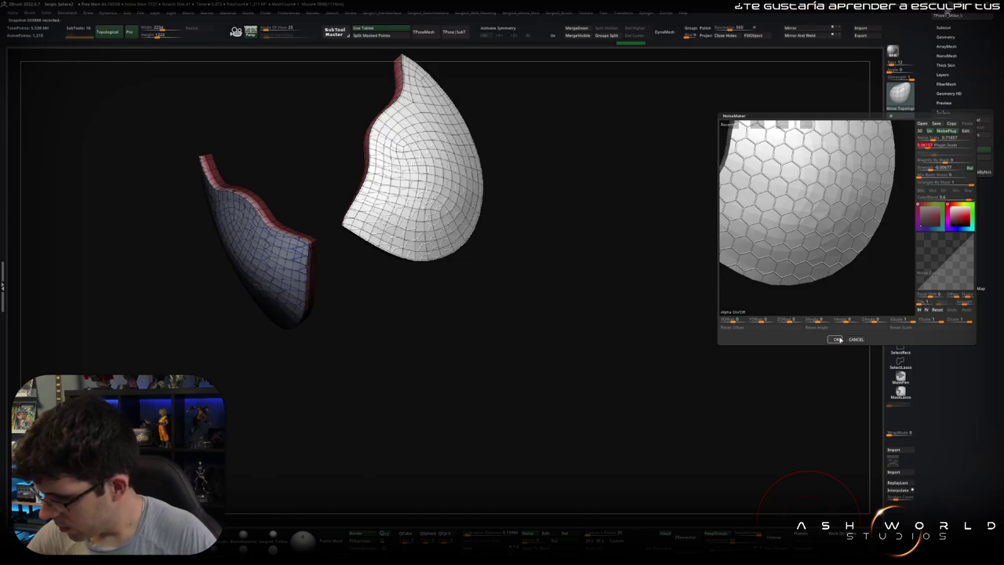
left_click(838, 339)
- Check the patterned lenses on the whole bust, then isolate them again
left_click_drag(708, 313, 721, 347)
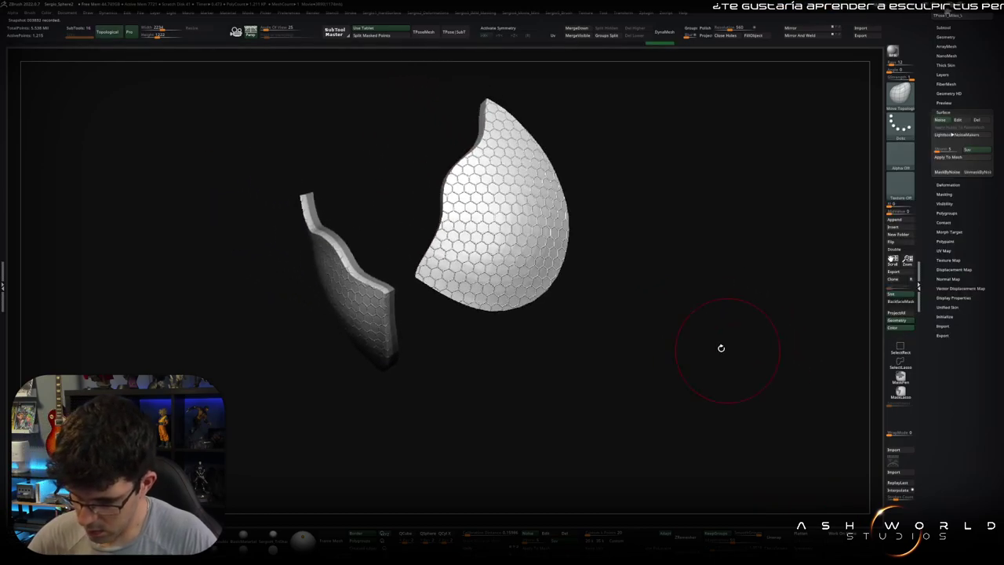
left_click(721, 347, "ctrl+shift")
mouse_move(547, 264)
left_mouse_down()
mouse_move(524, 233)
mouse_move(527, 276)
left_mouse_up()
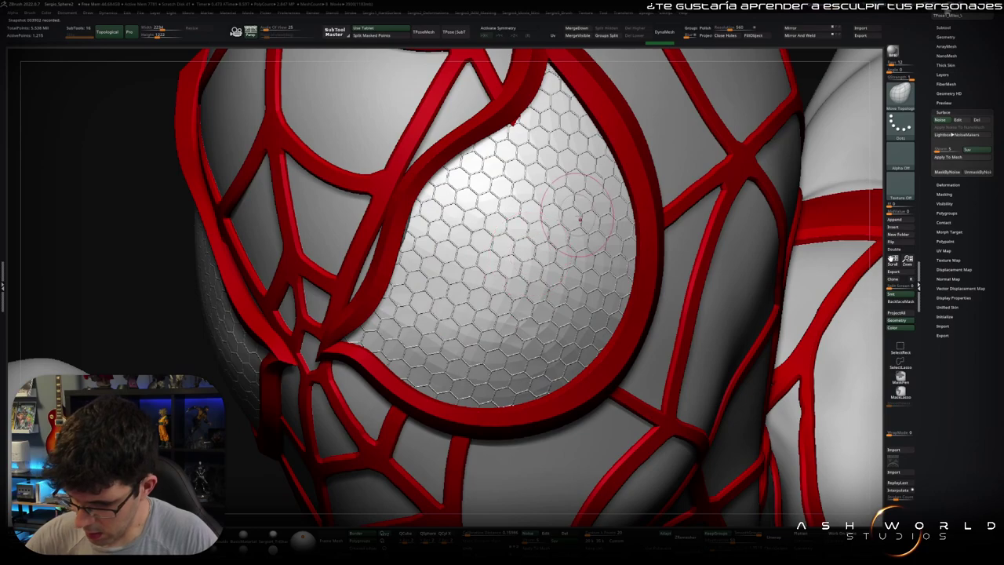
left_click(583, 241, "ctrl+shift")
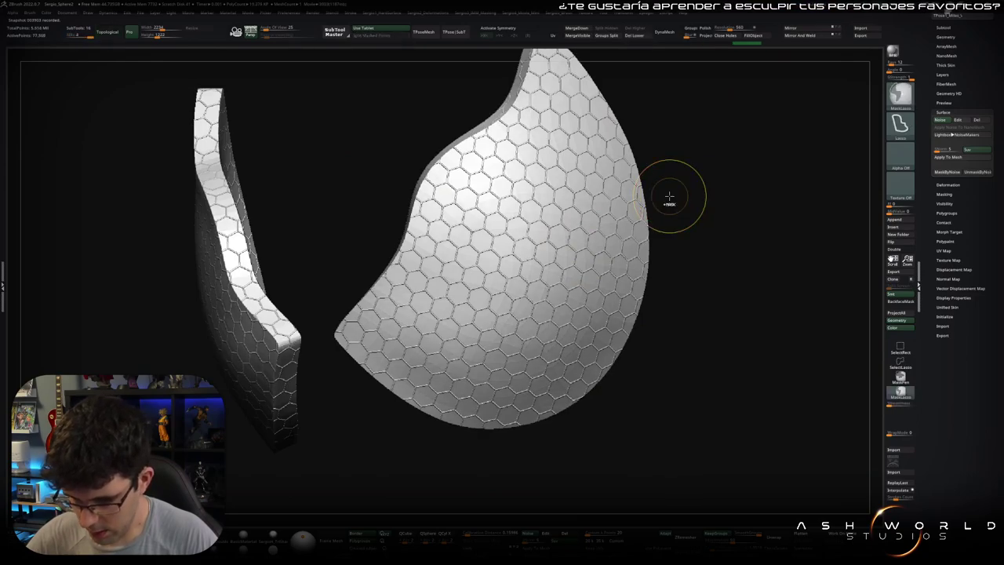
mouse_move(518, 251)
right_mouse_down()
mouse_move(302, 231)
mouse_move(352, 204)
mouse_move(400, 278)
right_mouse_up()
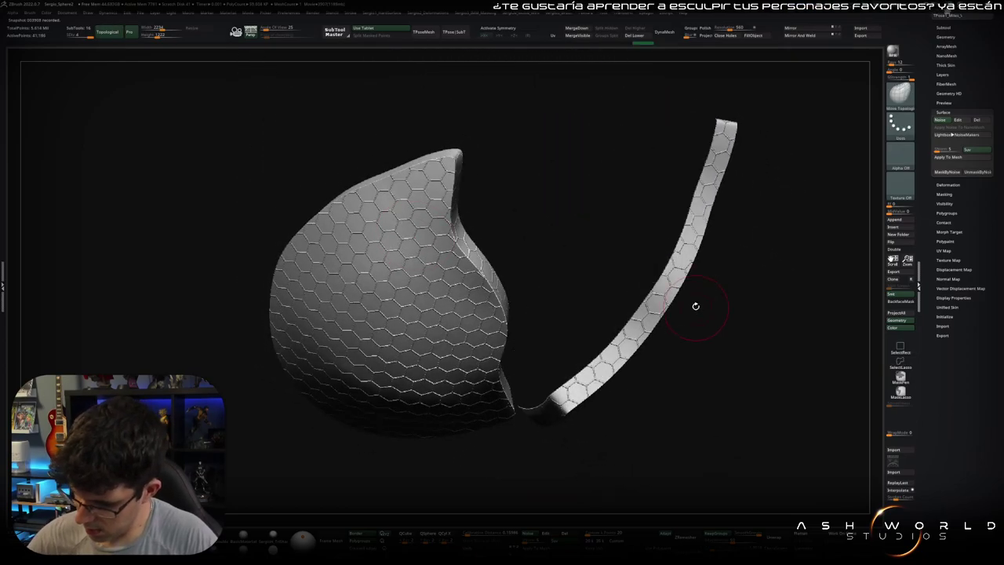
right_click_drag(692, 305, 753, 240)
left_click_drag(761, 235, 764, 251, "ctrl+shift")
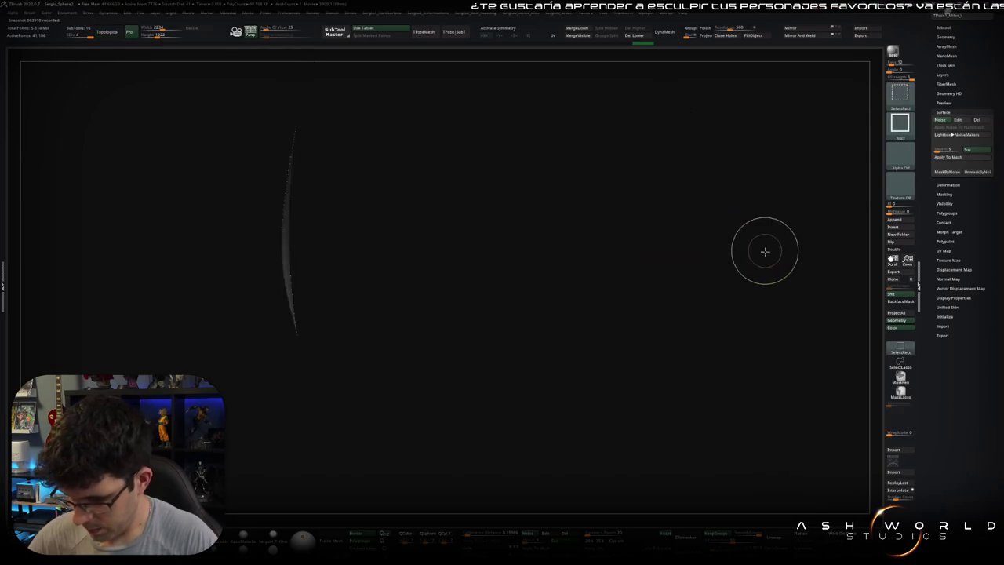
left_click(774, 250, "ctrl+shift")
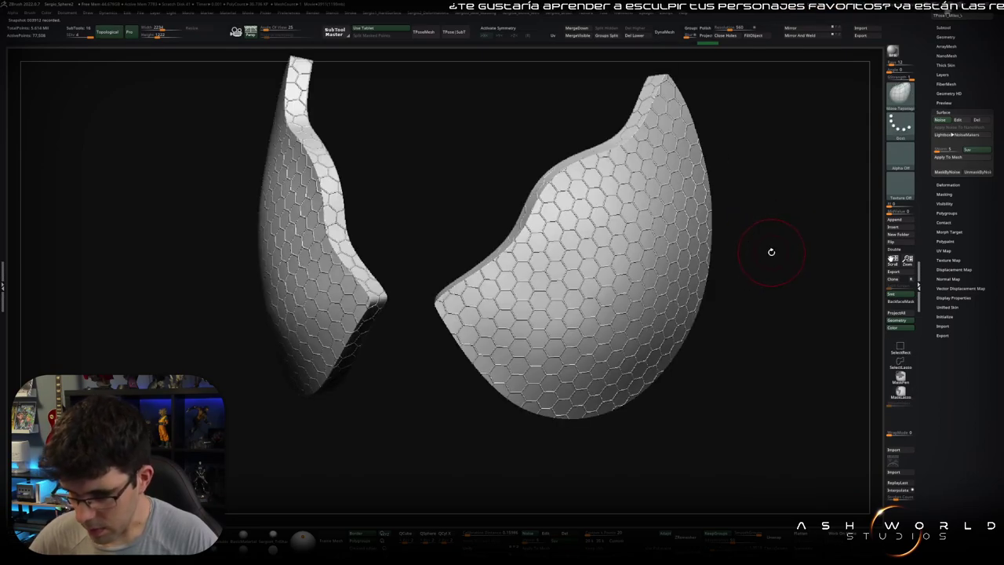
- Inspect each lens from the front and edge-on, then show the full head again
right_click_drag(769, 252, 769, 262, "shift")
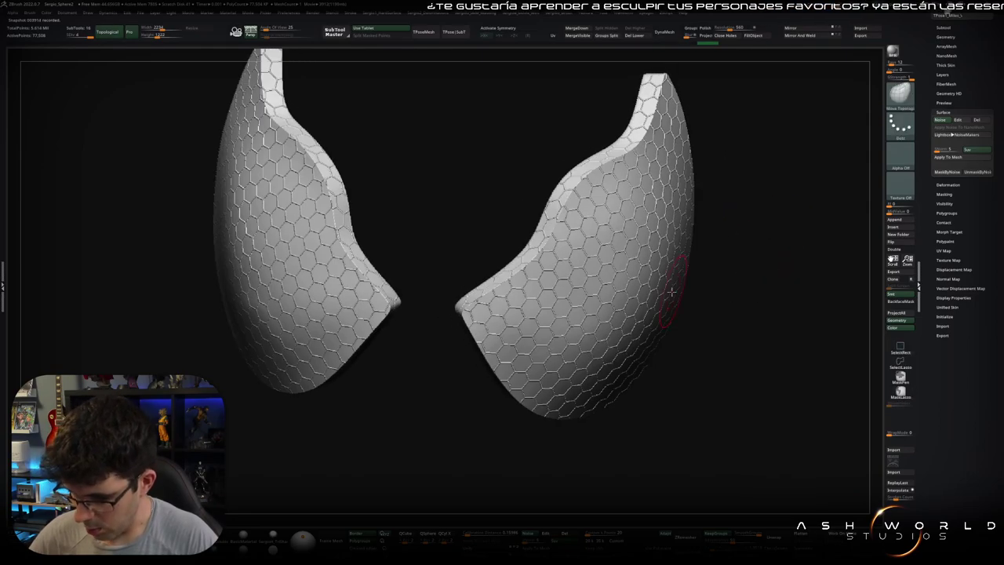
left_click(633, 303, "ctrl+shift")
left_click(634, 303, "ctrl+shift")
mouse_move(521, 404)
left_mouse_down("ctrl+shift")
mouse_move(448, 312)
mouse_move(365, 287)
left_mouse_up("ctrl+shift")
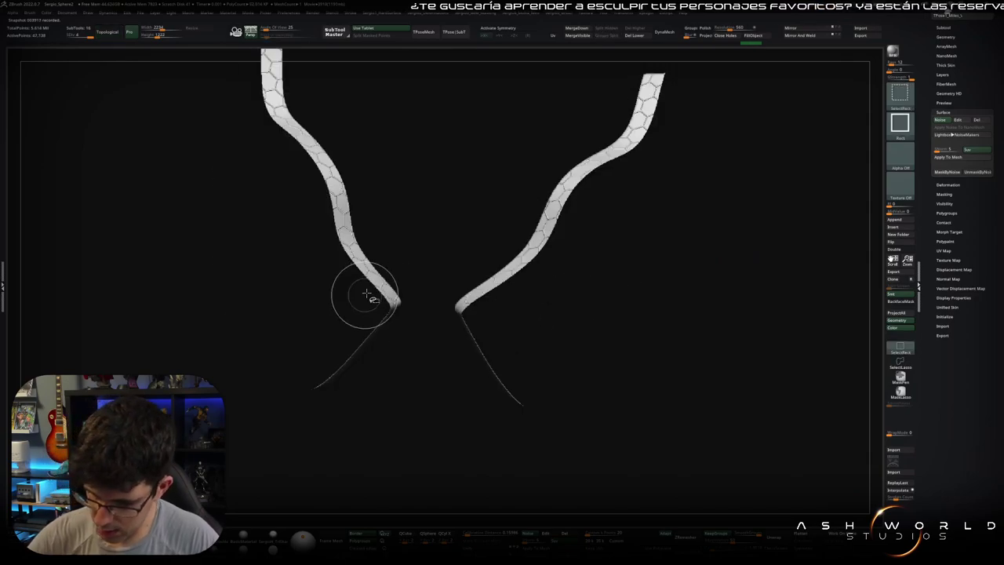
left_click(440, 222, "ctrl+shift")
mouse_move(455, 220)
left_mouse_down()
mouse_move(729, 253)
mouse_move(746, 269)
mouse_move(701, 280)
mouse_move(746, 276)
mouse_move(655, 290)
mouse_move(685, 262)
mouse_move(726, 259)
mouse_move(663, 227)
mouse_move(502, 188)
mouse_move(568, 234)
left_mouse_up()
key("ctrl+shift+s")
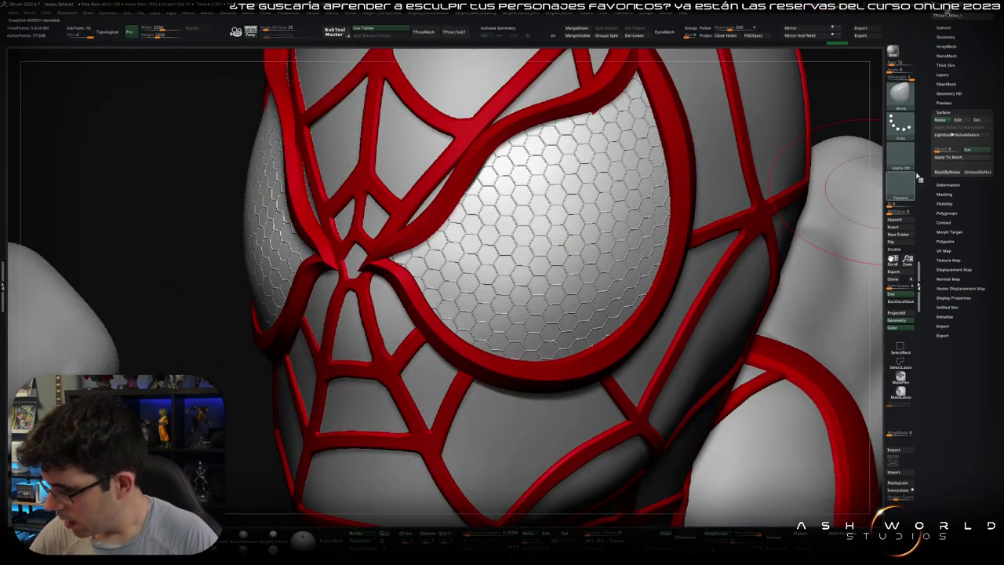
- Apply the hexagon noise to the lens mesh, test Inflate Balloon, then undo it
left_click(948, 157)
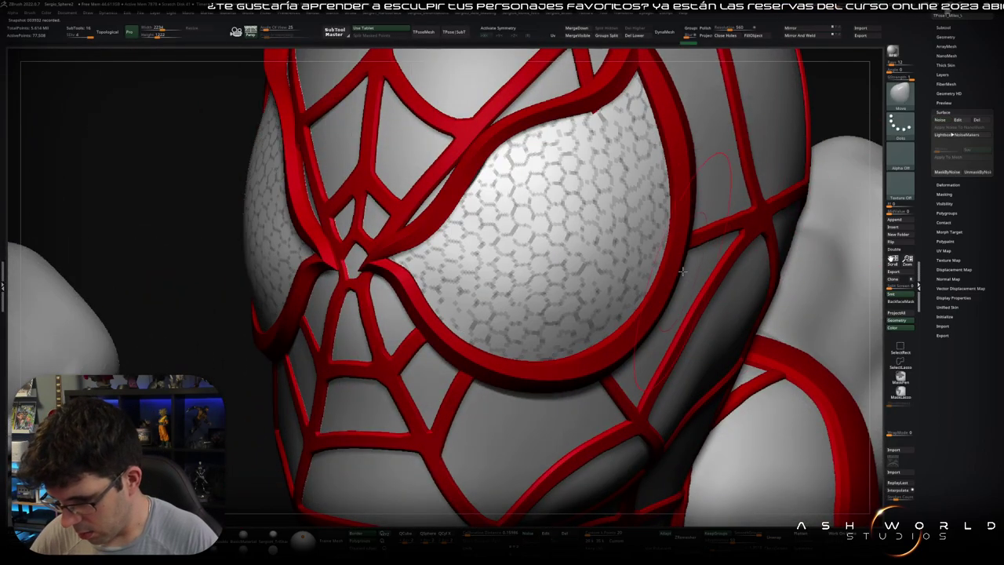
key("space")
left_click_drag(689, 259, 682, 259)
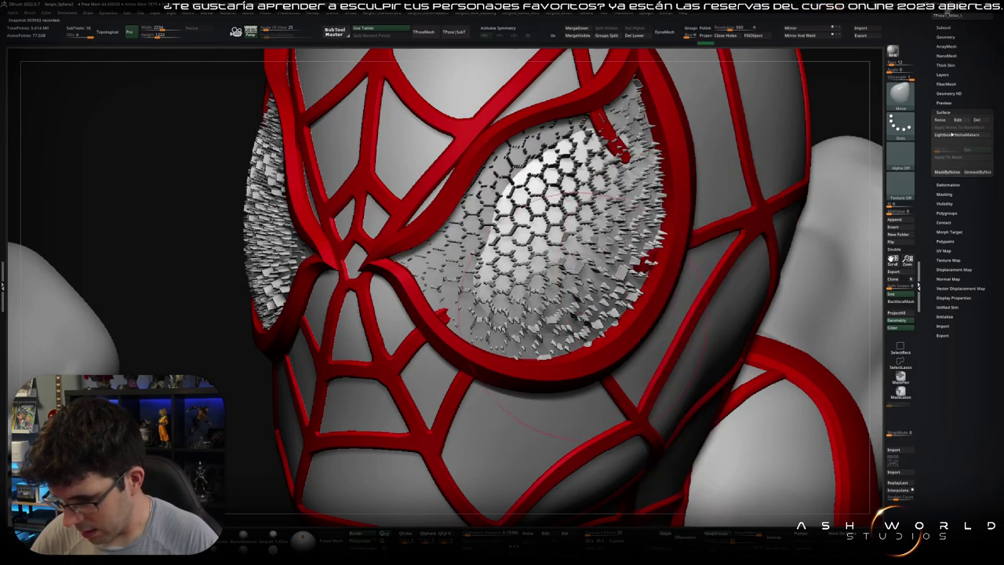
scroll(624, 286, "down", 5)
key("ctrl+z")
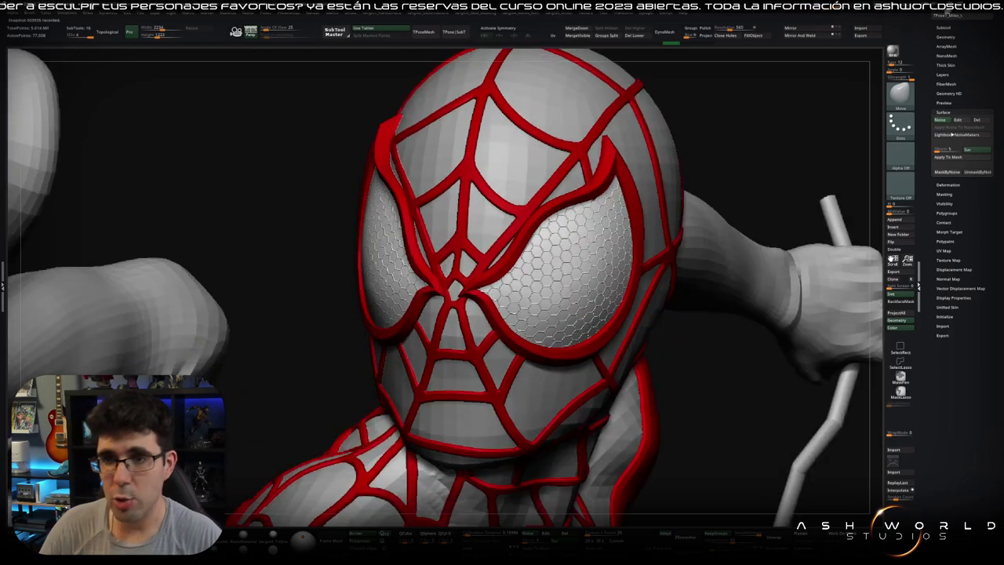
- Turn the head frontal and open NoiseMaker to review the hexagon pattern on the eye lens
left_click_drag(706, 235, 587, 292)
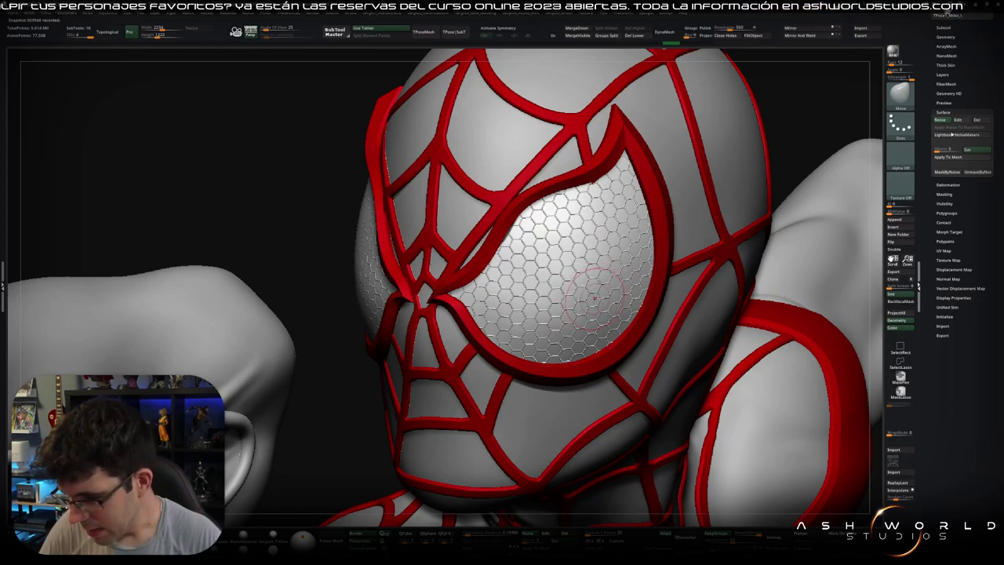
left_click_drag(598, 298, 610, 278)
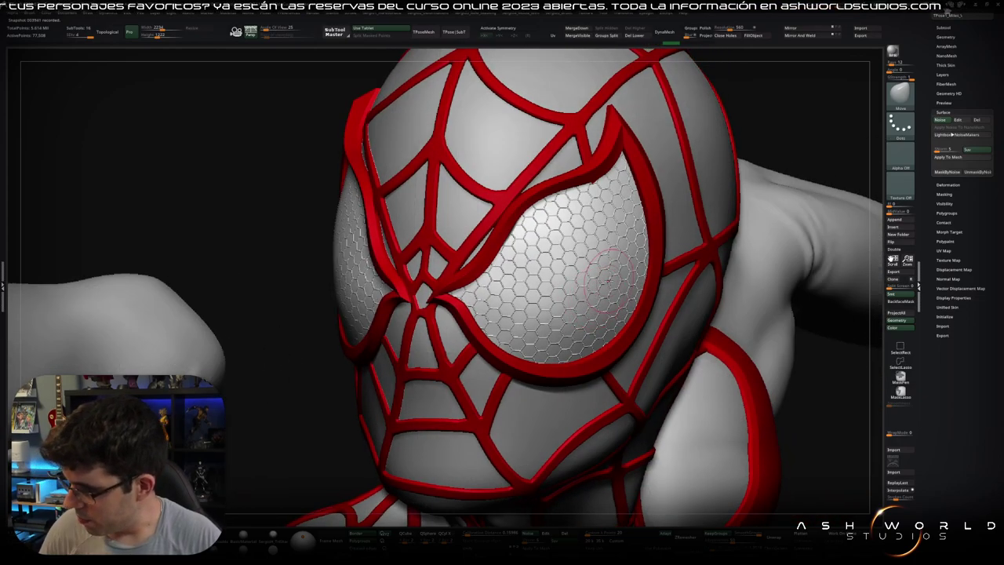
left_click(958, 119)
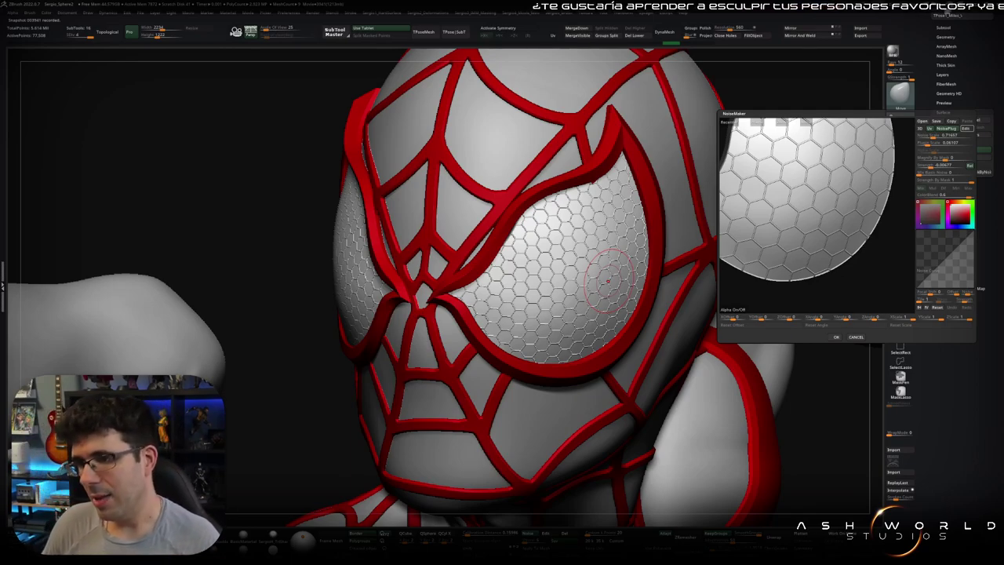
- Close NoiseMaker and switch off the hexagon surface noise so the eye lens is smooth
left_click(836, 336)
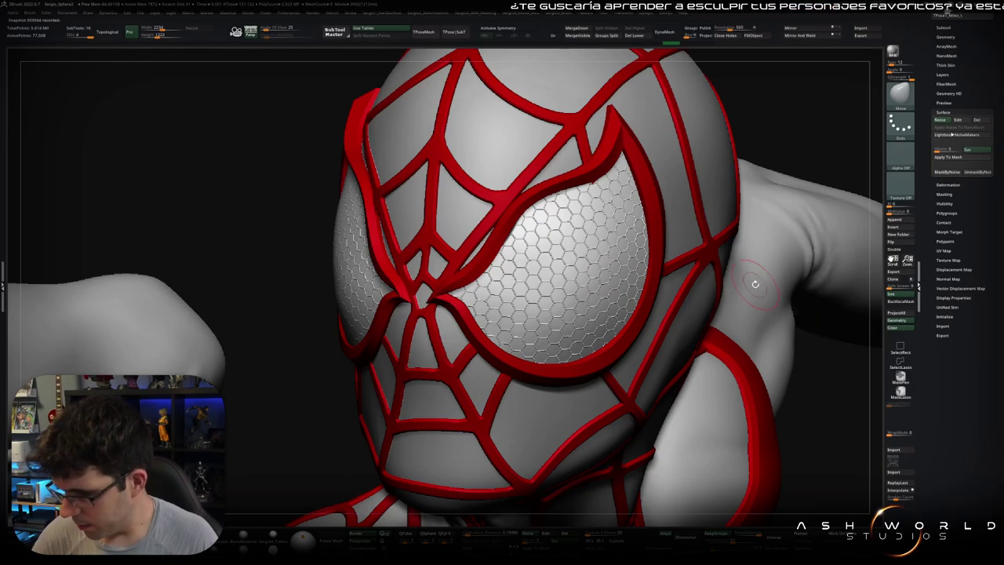
mouse_move(755, 267)
left_mouse_down("shift")
mouse_move(737, 266)
mouse_move(728, 250)
left_mouse_up("shift")
left_click(940, 120)
left_click(943, 112)
key("f")
- Orbit and zoom around the figure to a frontal close-up of the head
left_click_drag(635, 286, 620, 272)
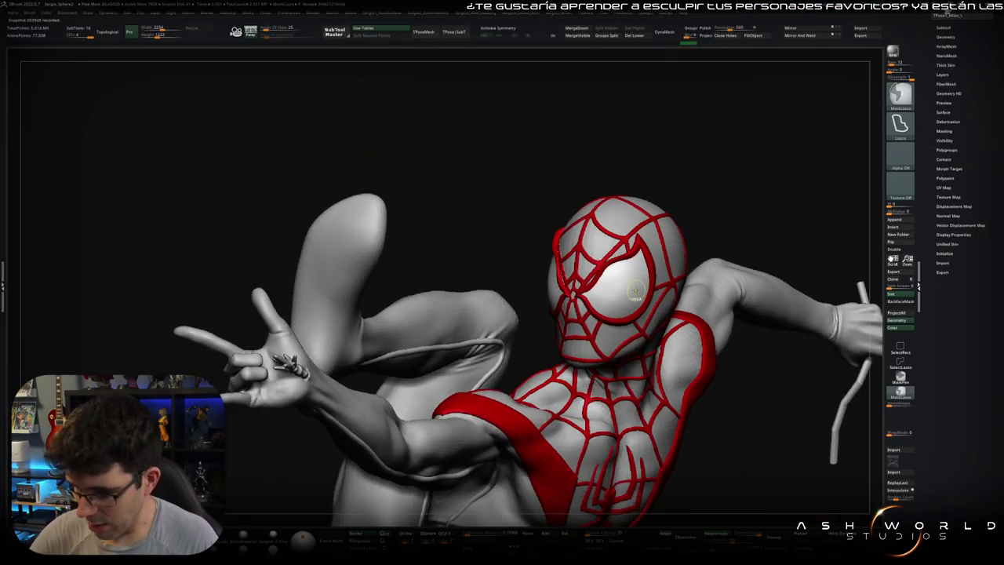
scroll(620, 273, "up", 3)
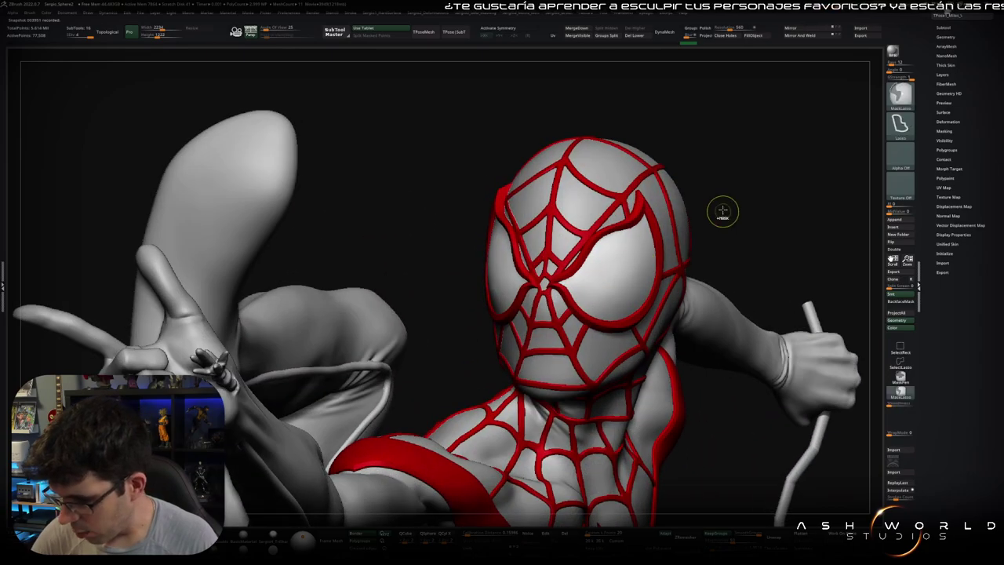
scroll(616, 290, "down", 2)
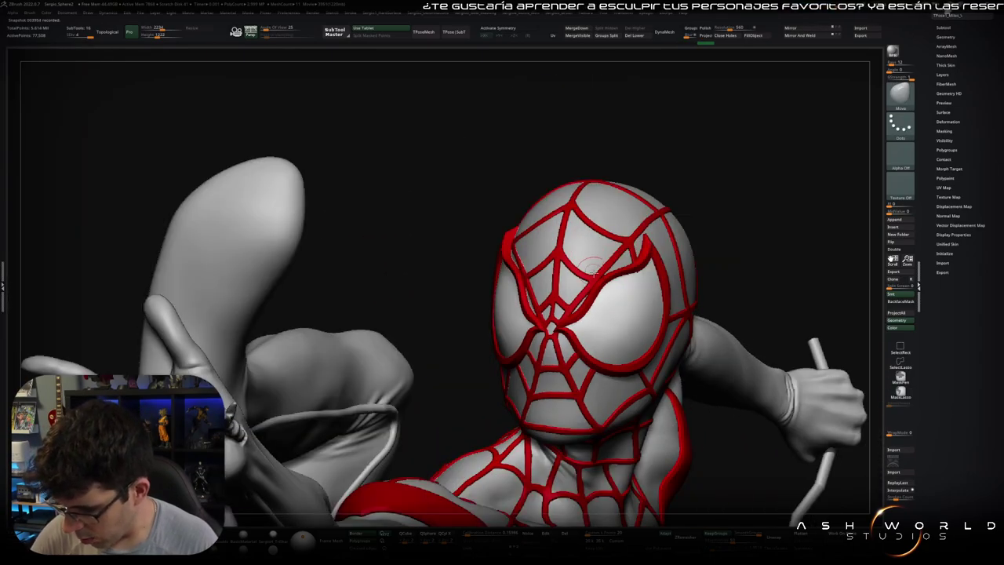
mouse_move(616, 290)
left_mouse_down()
mouse_move(603, 306)
mouse_move(628, 274)
mouse_move(651, 276)
mouse_move(636, 258)
left_mouse_up()
scroll(645, 256, "up", 2)
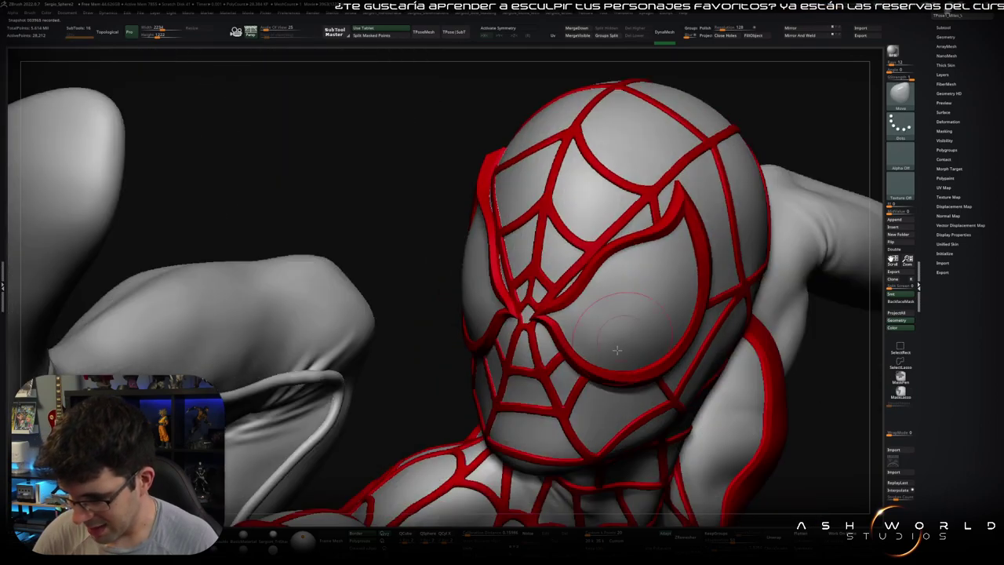
scroll(609, 329, "down", 3)
scroll(606, 329, "down", 3)
- Inspect the torso and mask from behind, below and the side, then frame the whole figure
left_click_drag(603, 298, 673, 345)
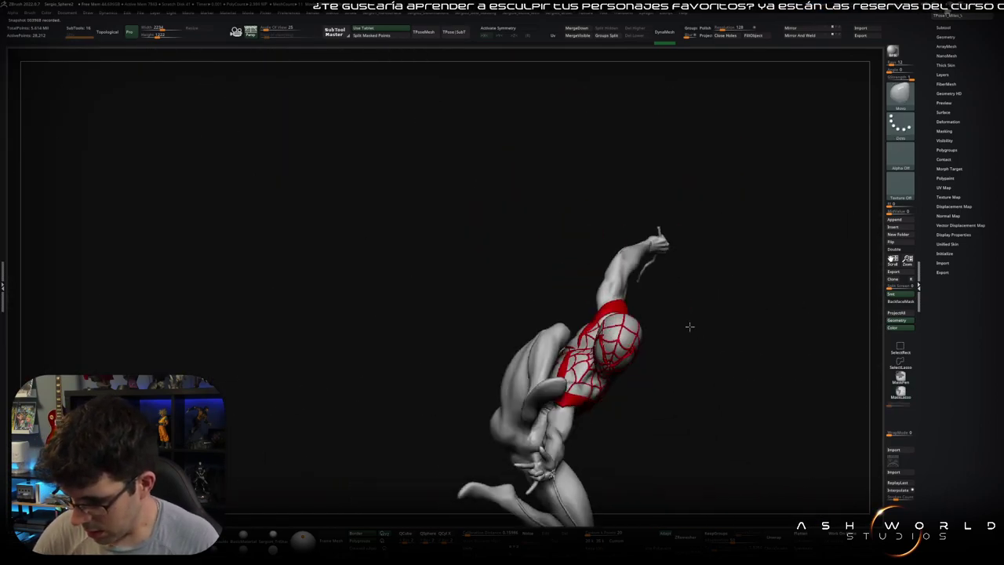
scroll(609, 431, "up", 5)
mouse_move(609, 431)
left_mouse_down()
mouse_move(584, 343)
mouse_move(549, 314)
left_mouse_up()
scroll(493, 277, "up", 3)
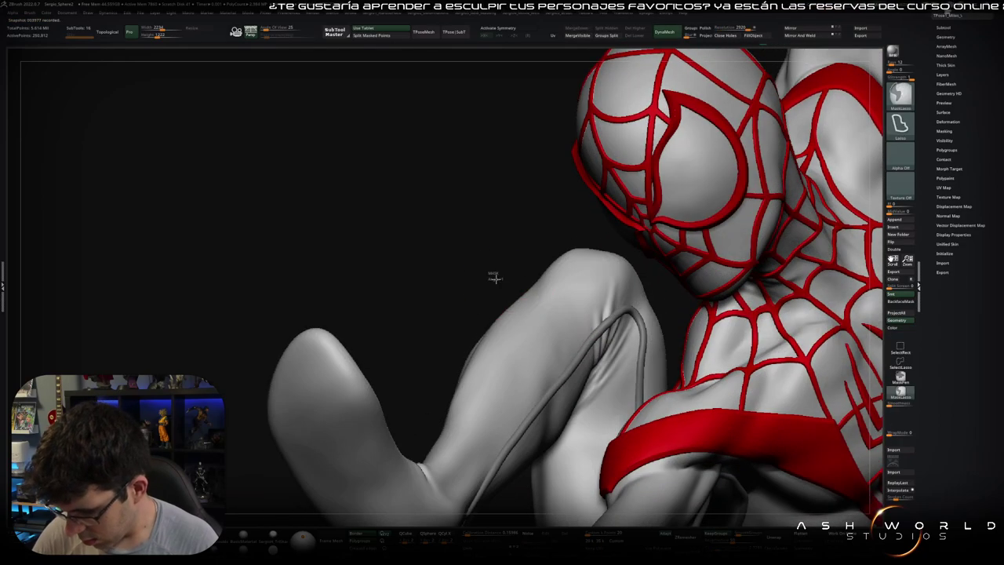
left_click_drag(613, 314, 572, 314)
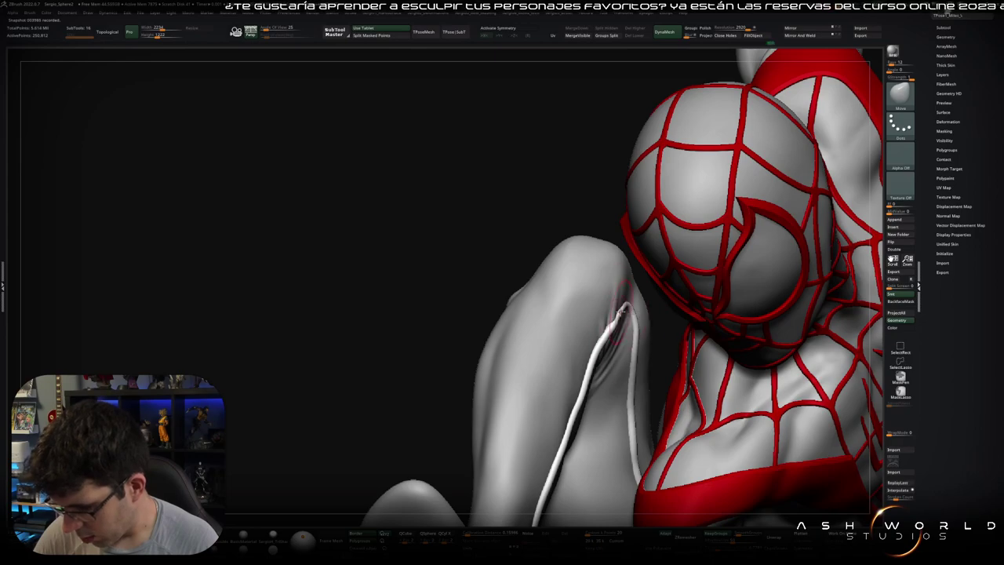
left_click_drag(610, 339, 611, 330)
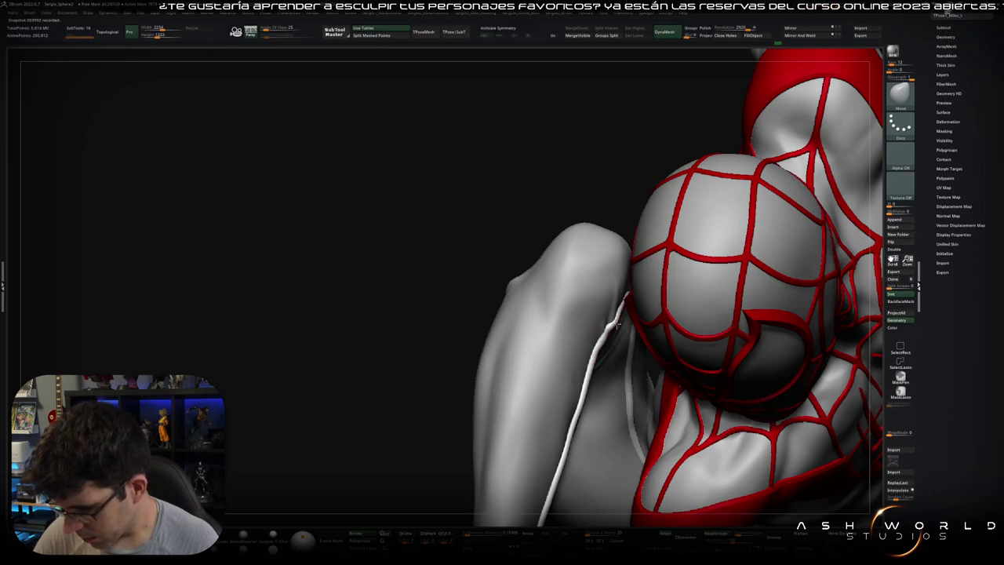
mouse_move(618, 324)
left_mouse_down()
mouse_move(607, 293)
mouse_move(698, 300)
mouse_move(688, 235)
mouse_move(706, 298)
mouse_move(627, 285)
mouse_move(659, 294)
mouse_move(617, 295)
mouse_move(634, 303)
mouse_move(595, 354)
mouse_move(602, 259)
mouse_move(601, 353)
left_mouse_up()
key("f")
- Solo the web-line subtool to inspect it on its own, then turn Solo off
left_click(611, 357, "ctrl+shift")
mouse_move(650, 278)
left_mouse_down()
mouse_move(636, 403)
mouse_move(642, 322)
mouse_move(647, 335)
left_mouse_up()
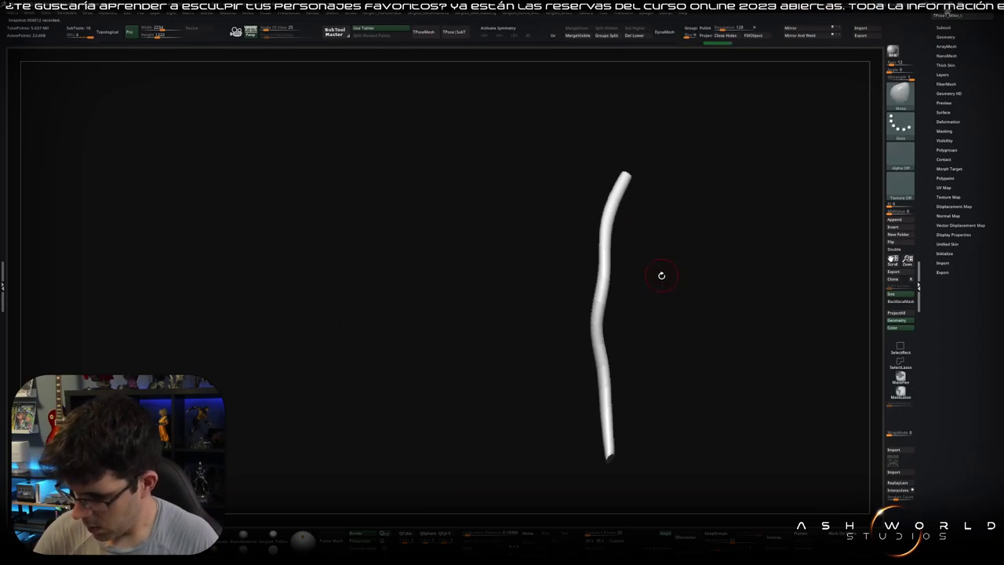
left_click(661, 287, "ctrl+shift")
- Orbit around the raised fist to check the web line against the arm
mouse_move(661, 287)
left_mouse_down()
mouse_move(667, 280)
mouse_move(617, 290)
mouse_move(650, 280)
left_mouse_up()
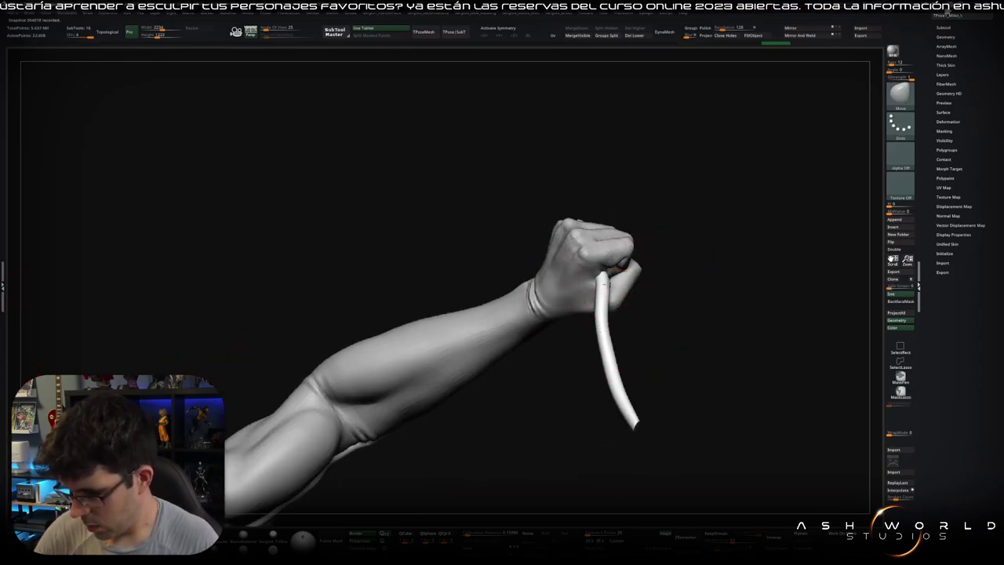
mouse_move(650, 280)
left_mouse_down()
mouse_move(630, 279)
mouse_move(635, 235)
left_mouse_up()
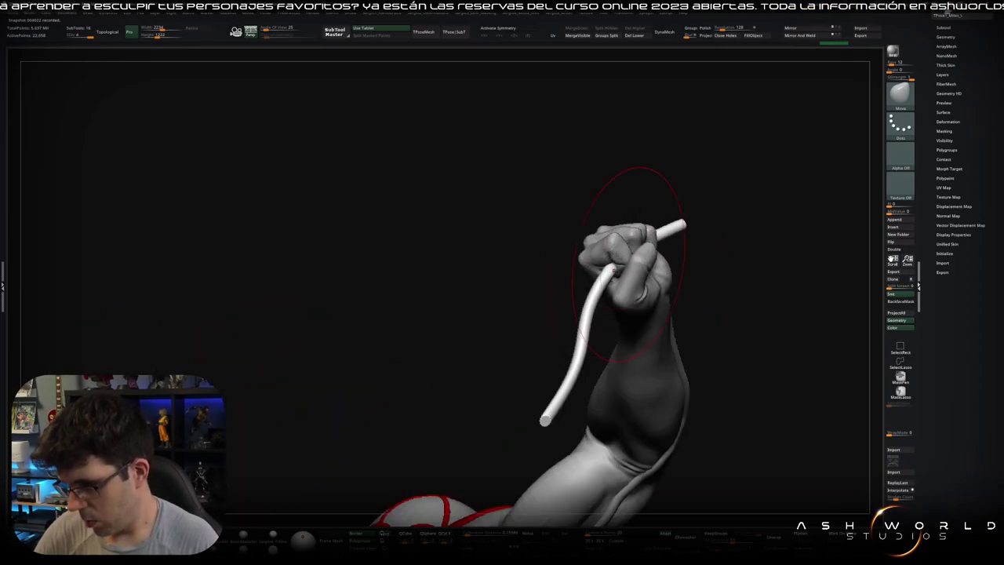
mouse_move(638, 178)
left_mouse_down()
mouse_move(634, 269)
mouse_move(667, 259)
mouse_move(673, 267)
left_mouse_up()
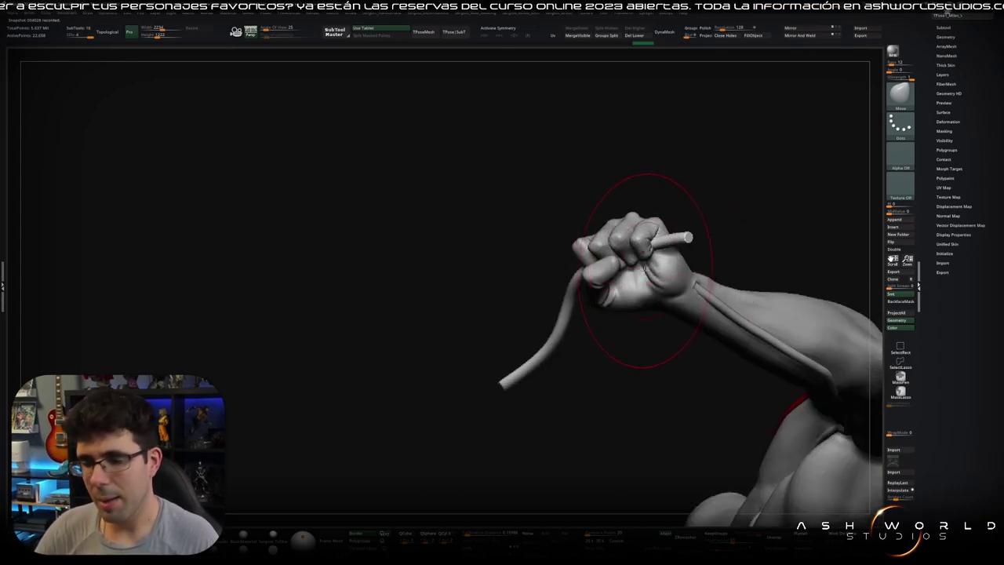
left_click_drag(645, 269, 663, 265)
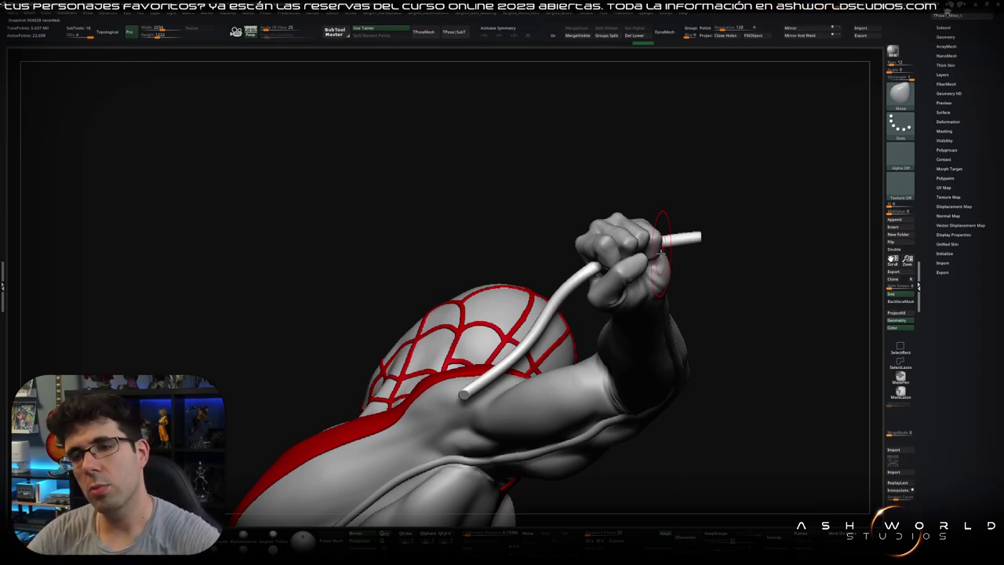
mouse_move(722, 279)
left_mouse_down()
mouse_move(714, 293)
mouse_move(501, 352)
mouse_move(609, 258)
left_mouse_up()
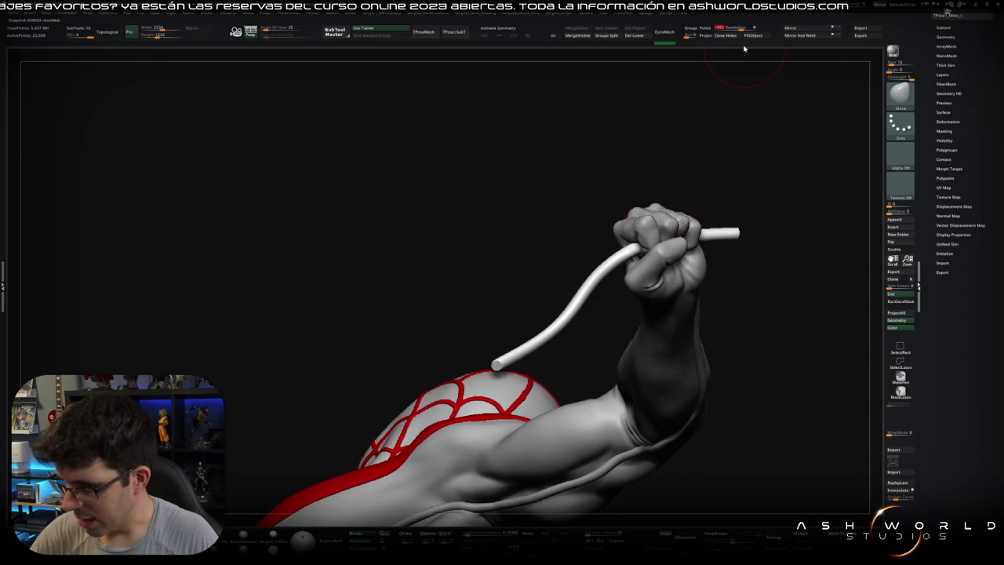
- DynaMesh the web line without freezing subdivisions, recomputing the remesh with polygroups briefly shown
left_click(669, 34)
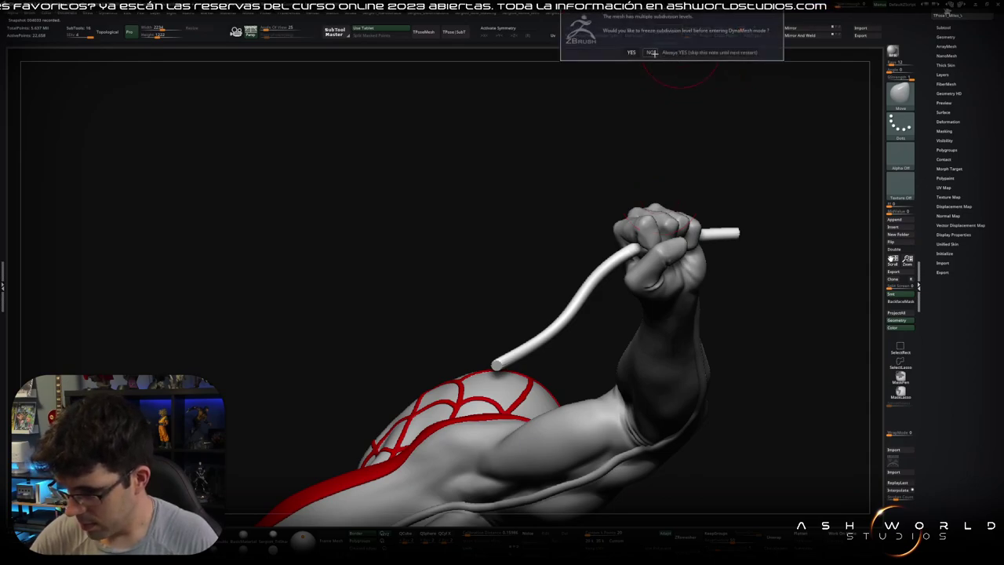
left_click(652, 53)
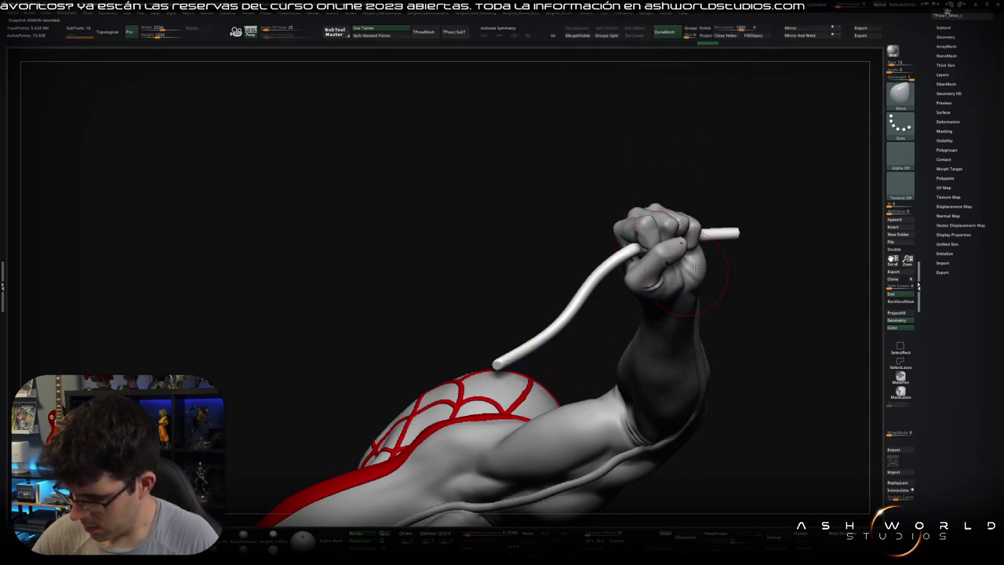
key("shift")
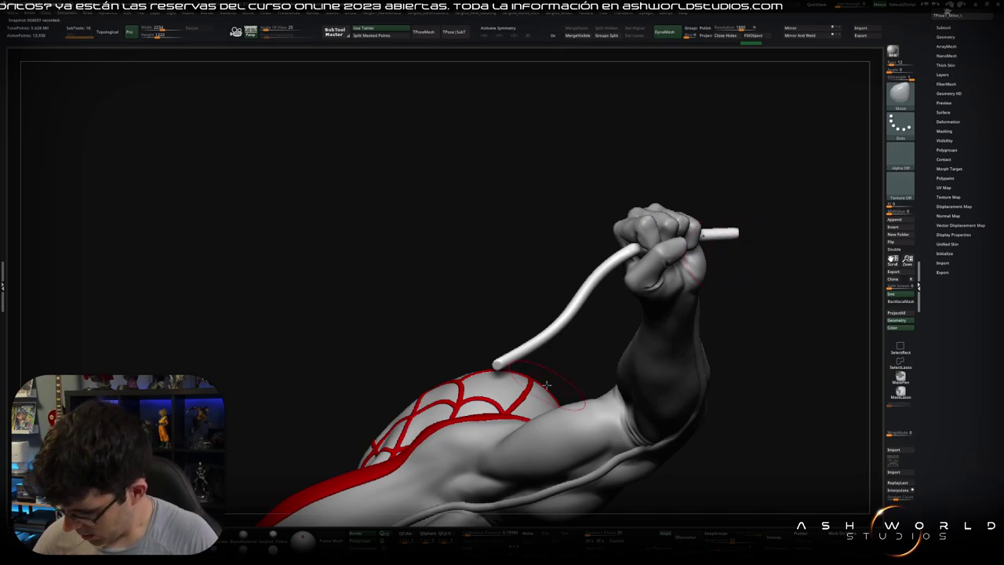
key("shift+f")
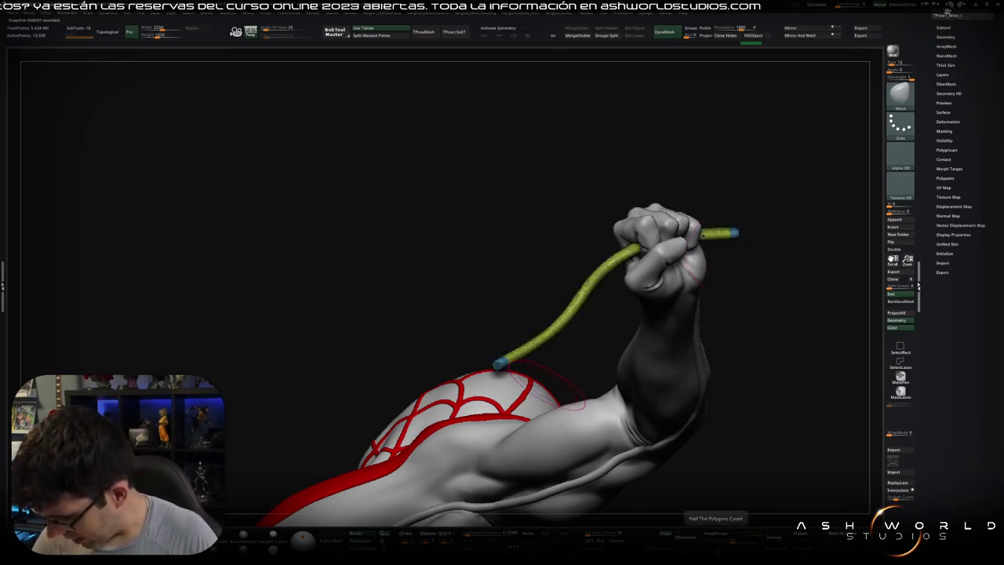
left_click_drag(706, 510, 703, 523, "ctrl")
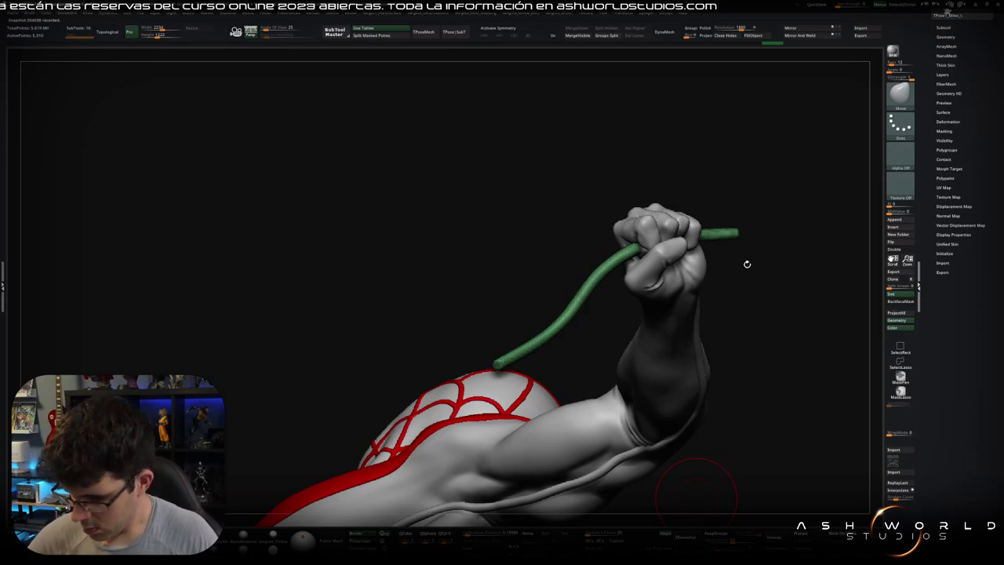
key("shift+f")
left_click_drag(762, 291, 758, 307)
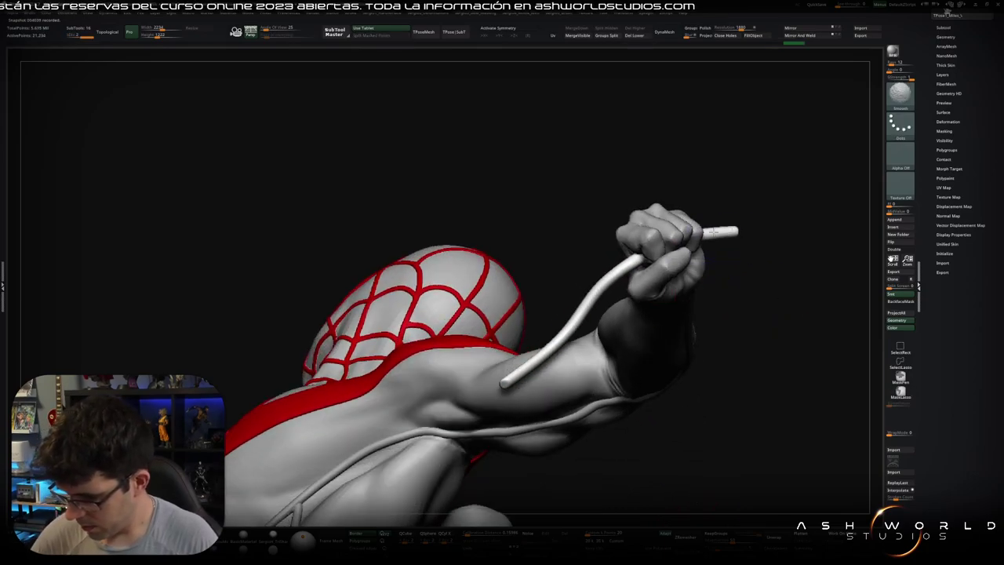
- Switch to the Standard brush (B-S-T) and Solo the web line below the fist
mouse_move(549, 353)
left_mouse_down()
mouse_move(597, 359)
mouse_move(647, 325)
mouse_move(622, 299)
left_mouse_up()
scroll(622, 299, "up", 3)
key("b")
key("s")
key("t")
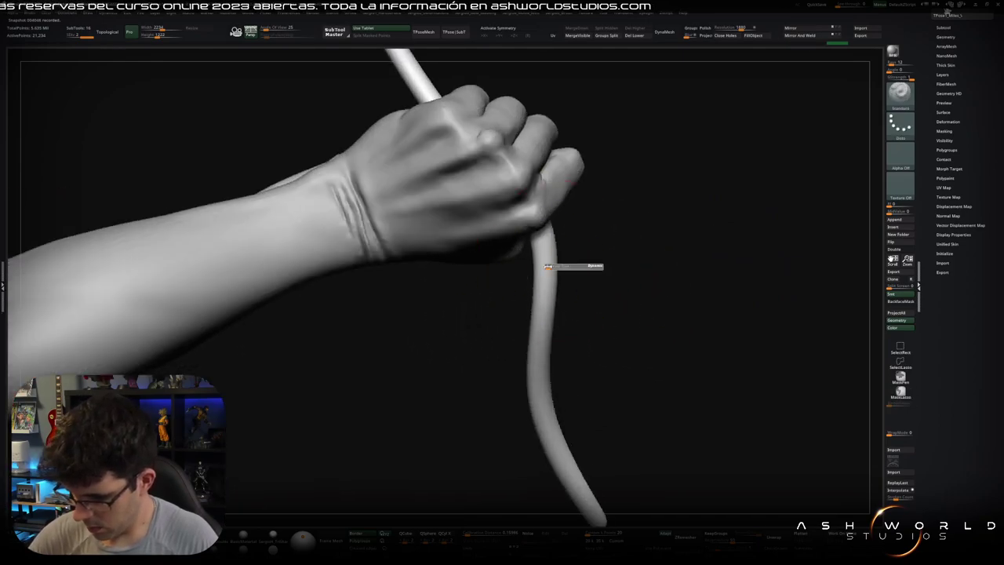
left_click_drag(591, 246, 549, 266)
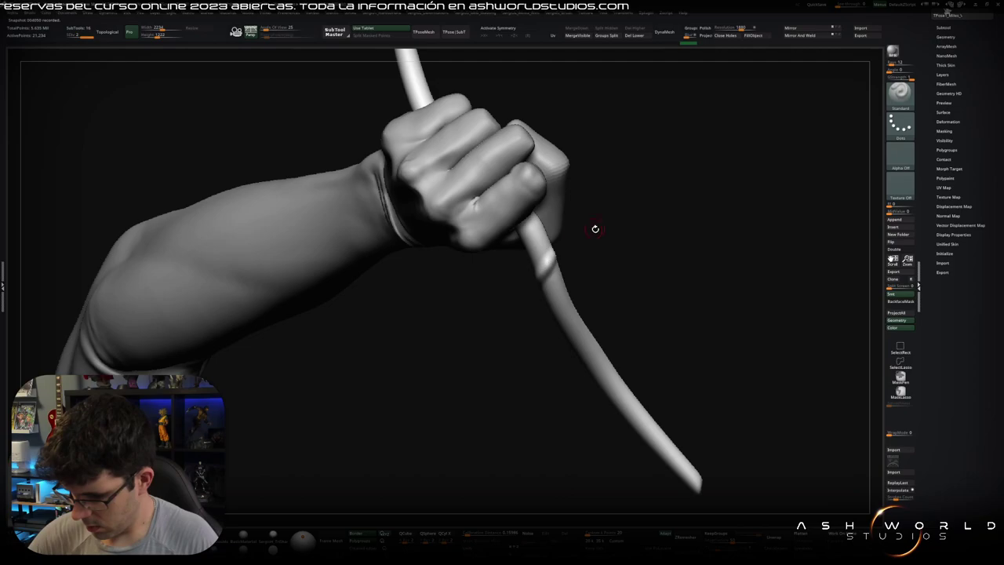
mouse_move(593, 228)
left_mouse_down()
mouse_move(549, 274)
mouse_move(578, 247)
mouse_move(587, 201)
mouse_move(558, 251)
mouse_move(562, 228)
mouse_move(579, 218)
mouse_move(571, 296)
left_mouse_up()
left_click(564, 244, "ctrl+shift")
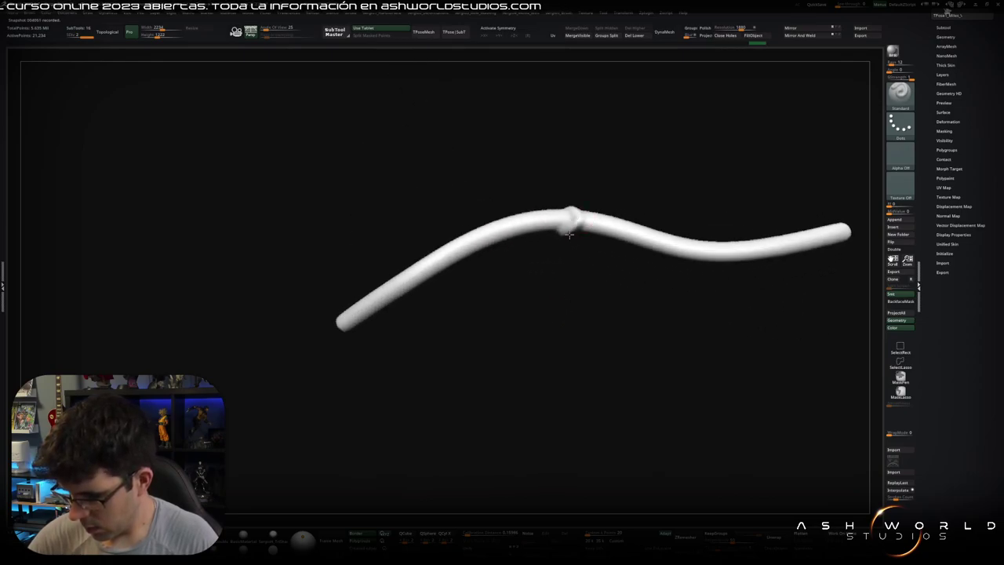
- Sculpt raised ring bands around the web line and deepen the lower ring's crease with DamStandard
mouse_move(597, 247)
left_mouse_down()
mouse_move(610, 235)
mouse_move(619, 291)
left_mouse_up()
mouse_move(607, 211)
left_mouse_down()
mouse_move(609, 267)
mouse_move(625, 183)
mouse_move(616, 238)
left_mouse_up()
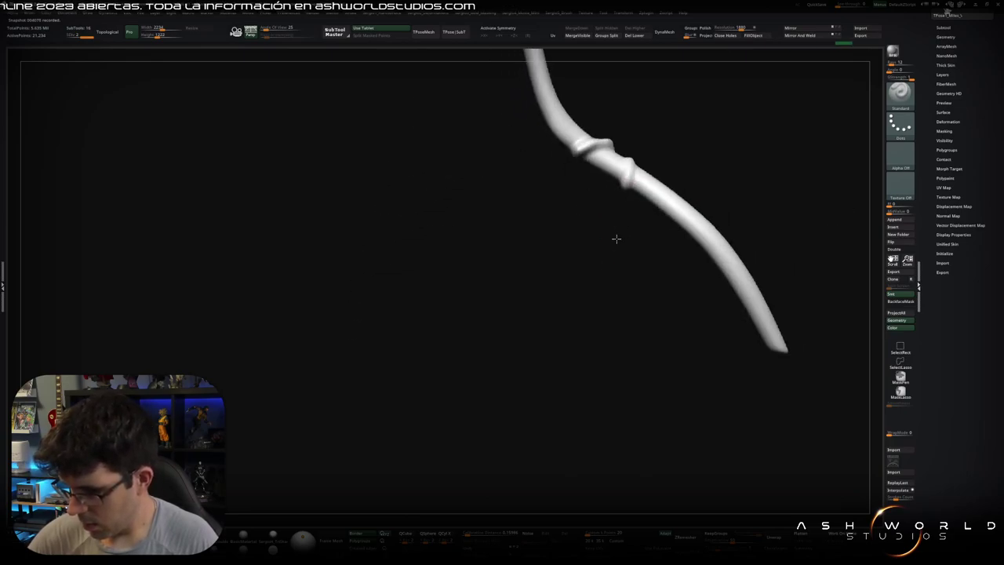
mouse_move(627, 171)
left_mouse_down()
mouse_move(642, 197)
mouse_move(620, 198)
mouse_move(619, 224)
left_mouse_up()
key("space")
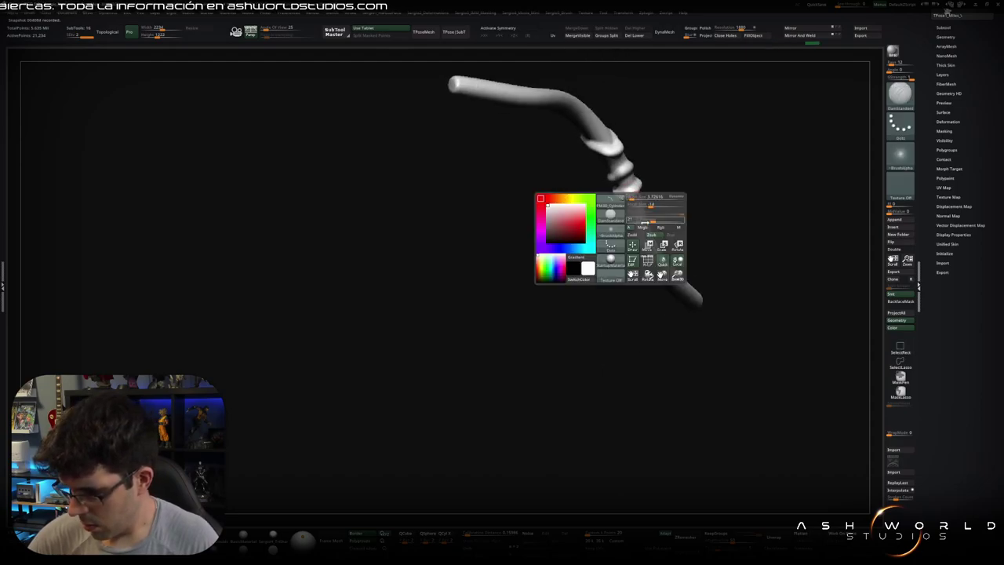
mouse_move(637, 184)
left_mouse_down()
mouse_move(623, 217)
mouse_move(630, 176)
mouse_move(609, 226)
mouse_move(621, 193)
mouse_move(656, 164)
left_mouse_up()
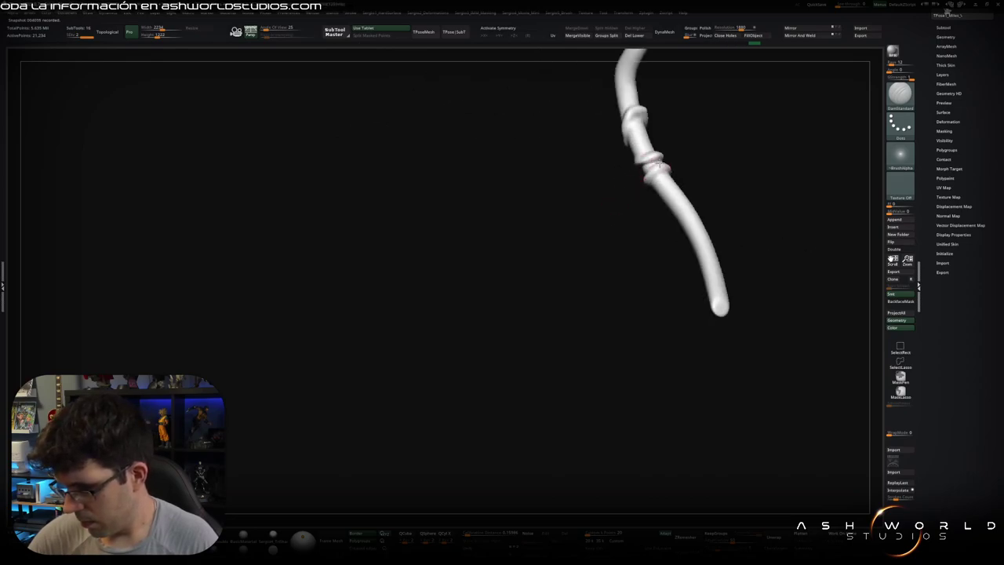
mouse_move(635, 214)
left_mouse_down()
mouse_move(627, 196)
mouse_move(643, 184)
mouse_move(659, 190)
mouse_move(679, 150)
mouse_move(639, 194)
mouse_move(612, 191)
left_mouse_up()
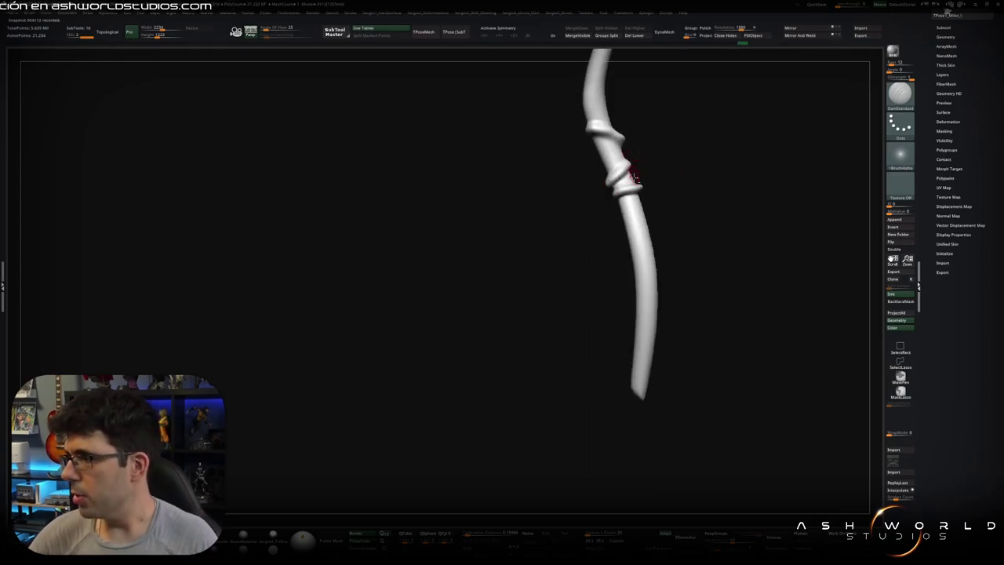
left_click_drag(624, 188, 610, 203)
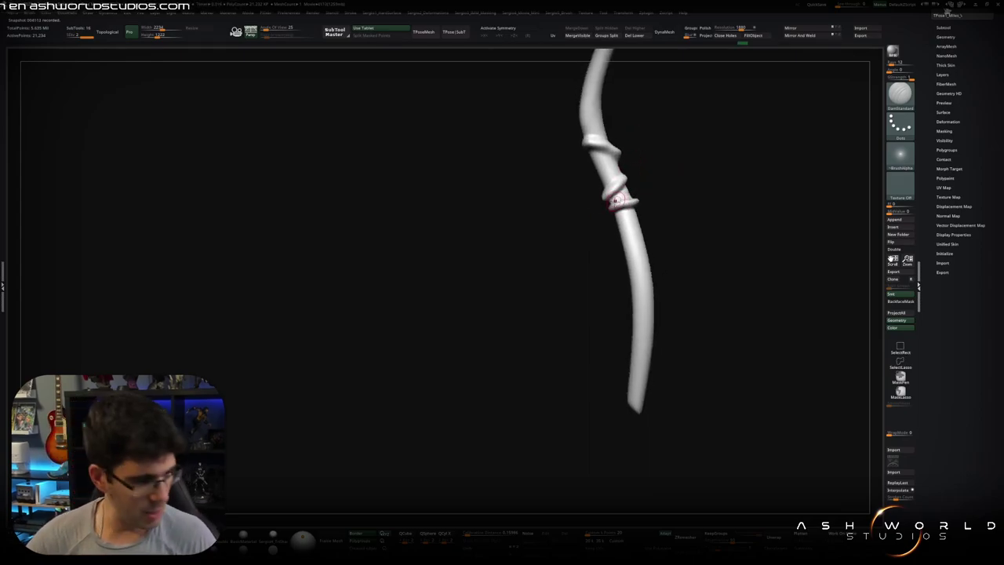